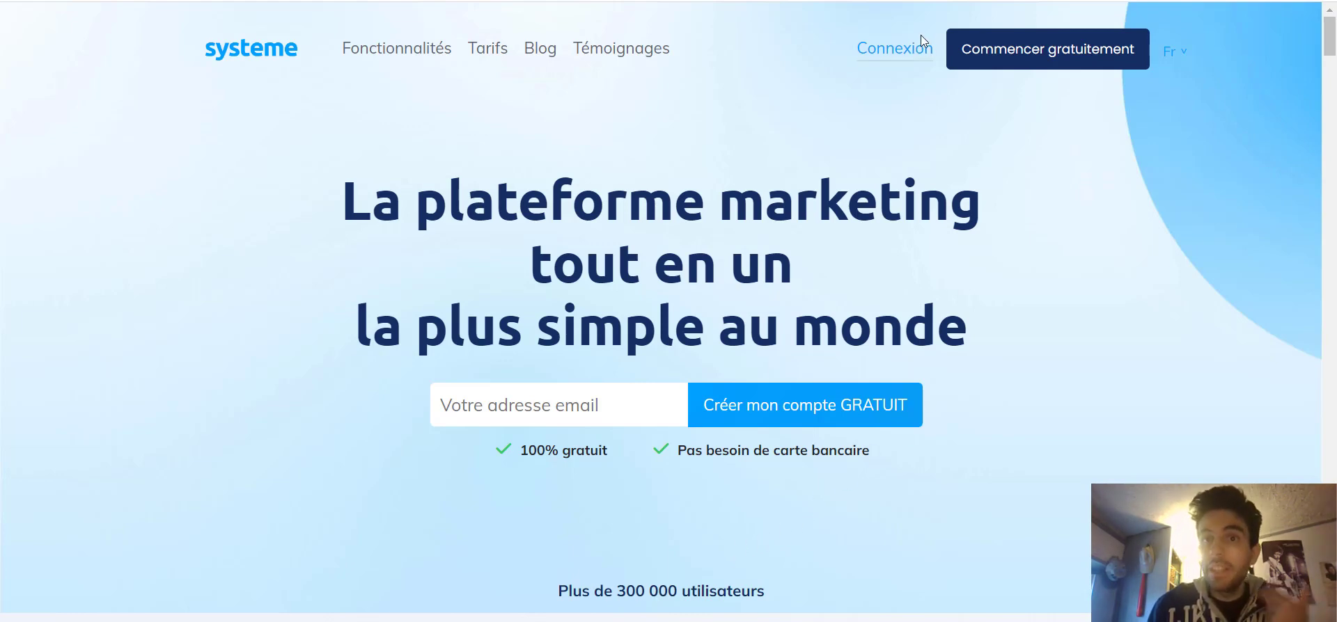
Examine the example capture page, including its headline, e-mail form and list of free resources available to subscribers.
key(ctrl+Tab)
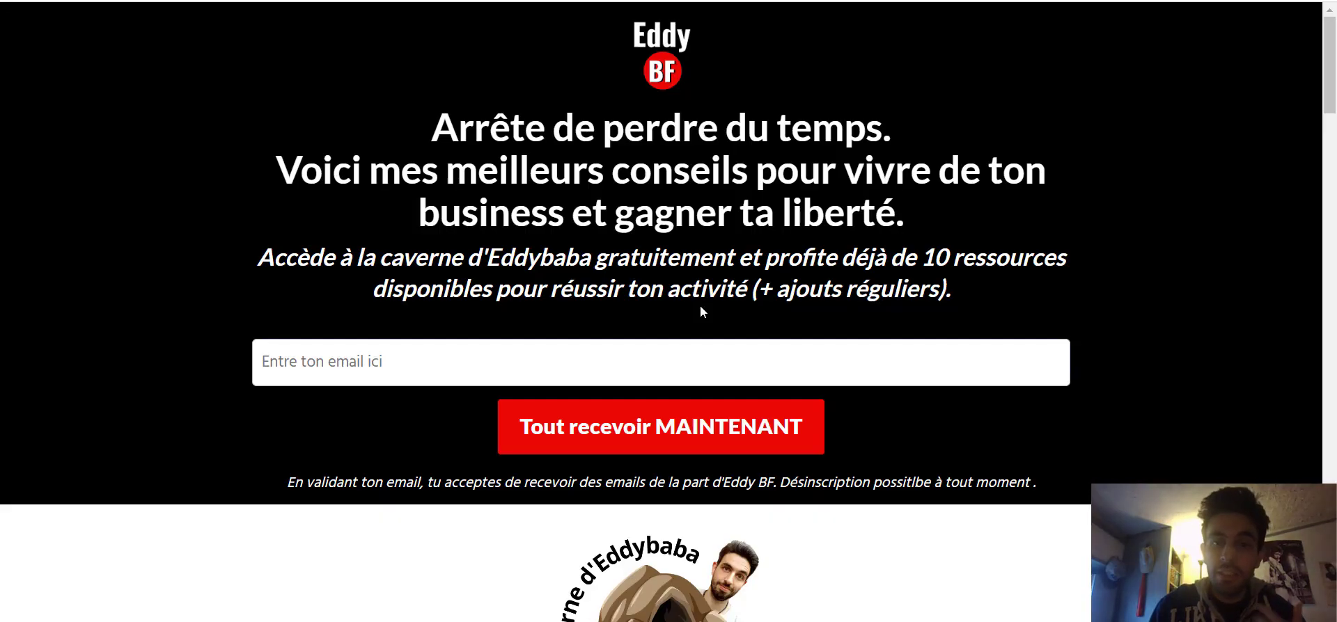
scroll(701, 310, down, 2)
scroll(219, 418, down, 5)
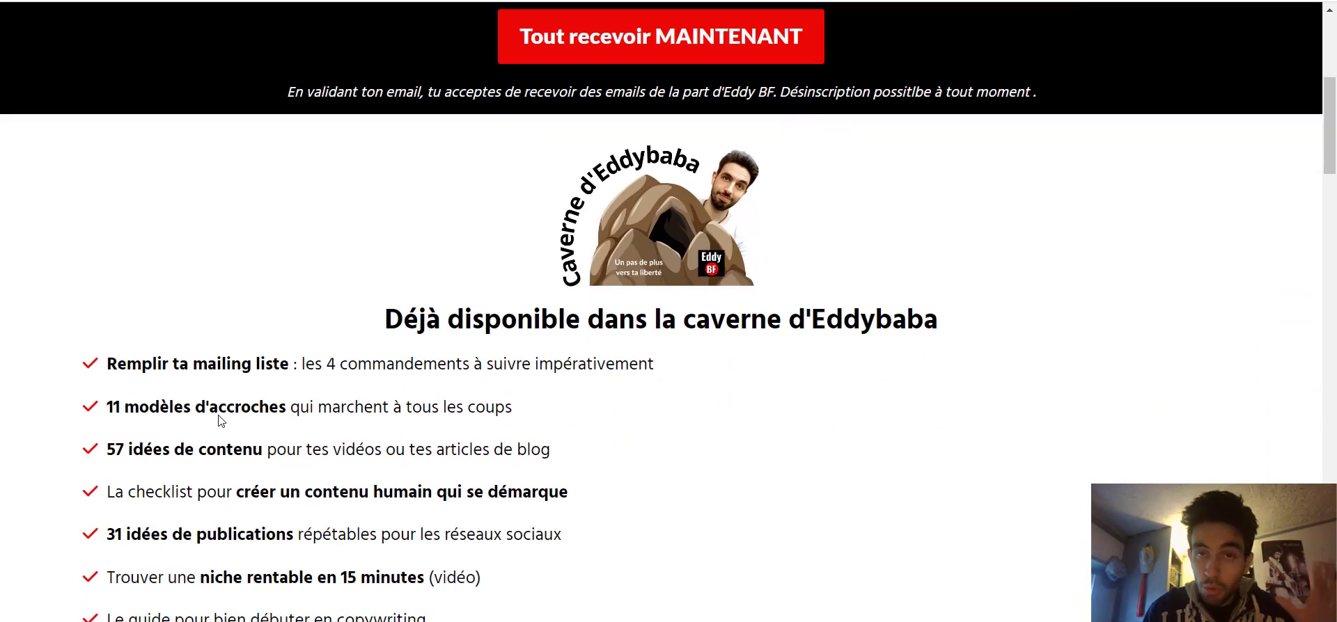
scroll(220, 414, down, 1)
scroll(442, 211, up, 1)
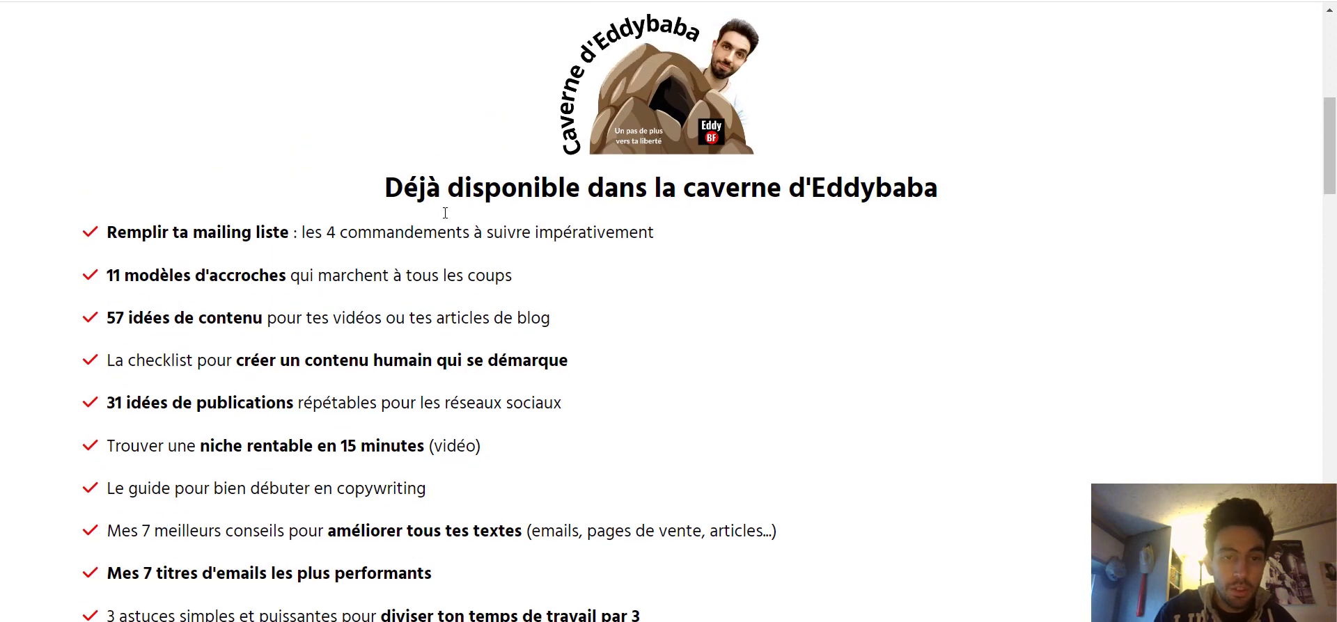
drag(107, 217, 671, 390)
scroll(418, 300, down, 4)
scroll(724, 359, up, 3)
click(724, 359)
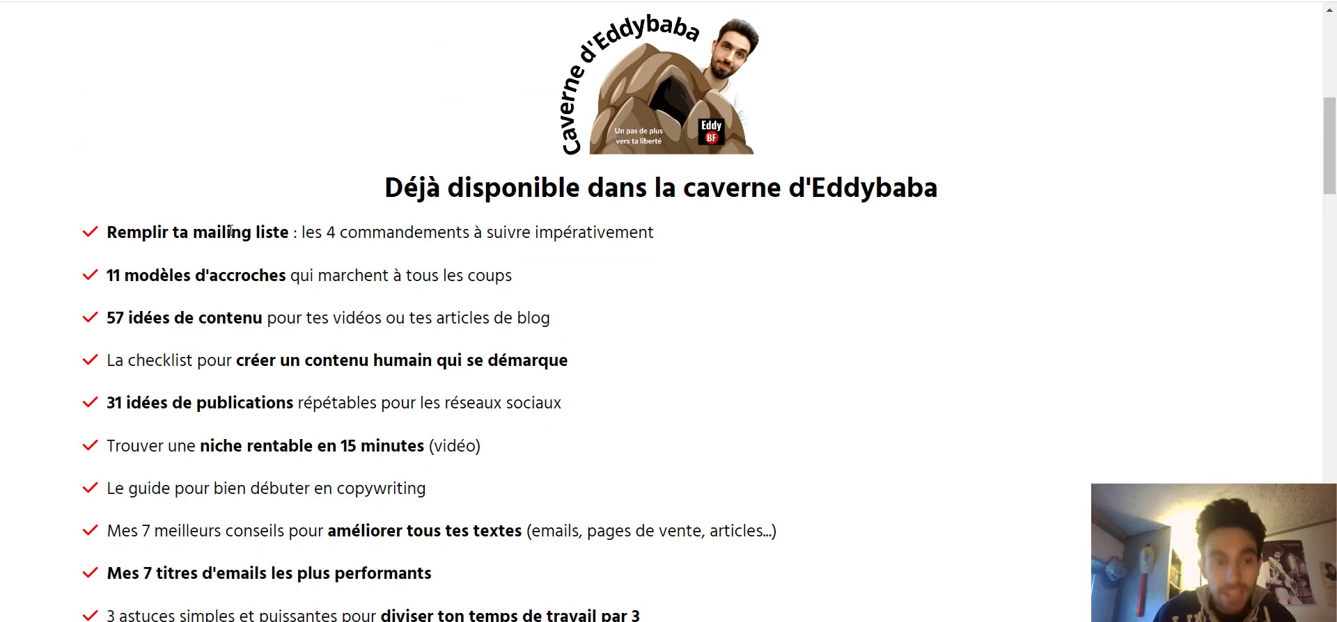
scroll(230, 240, down, 2)
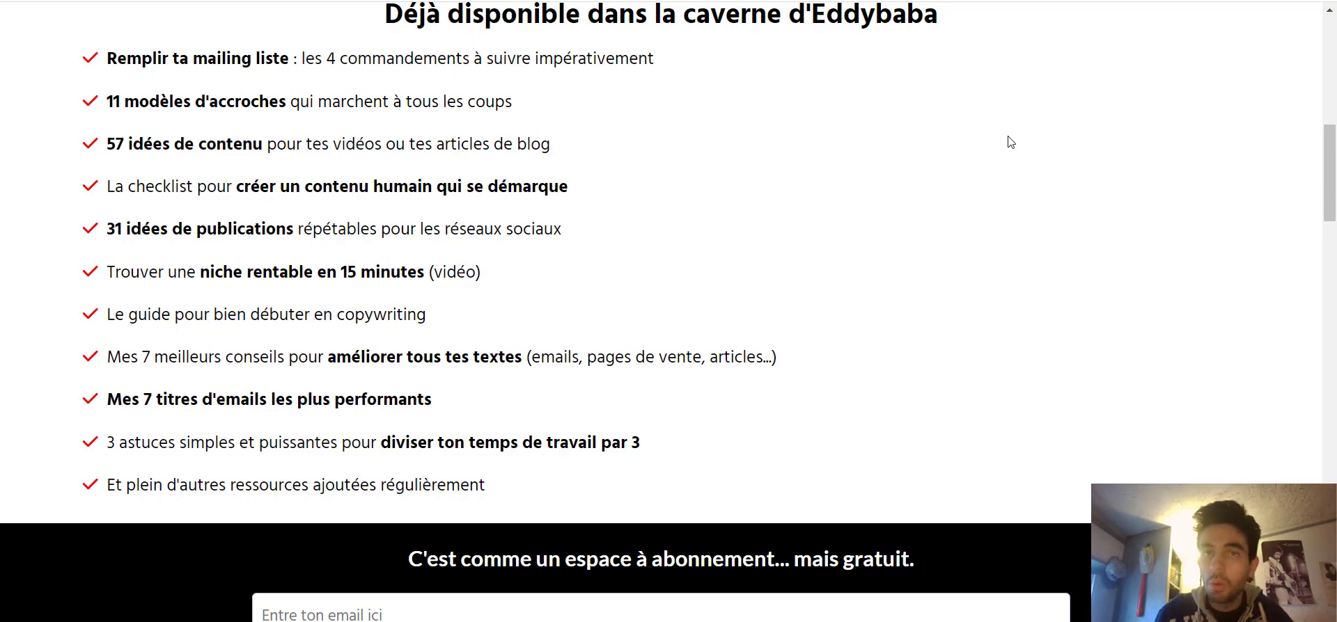
scroll(1010, 142, up, 9)
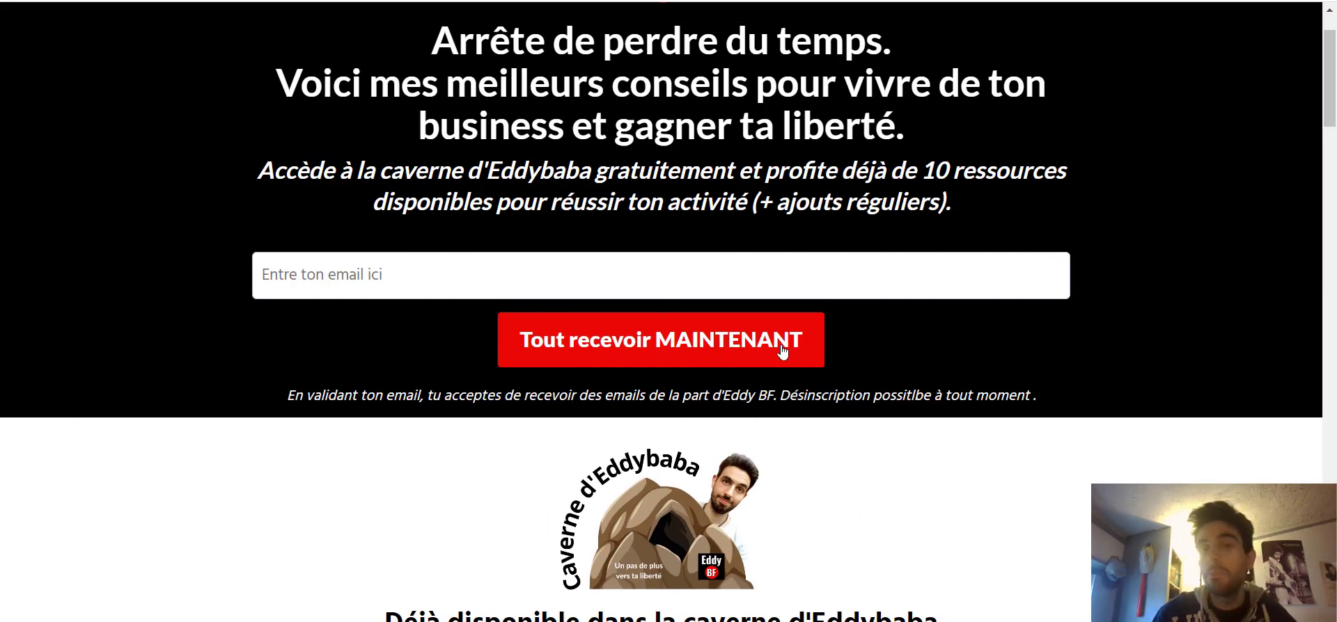
scroll(832, 376, down, 3)
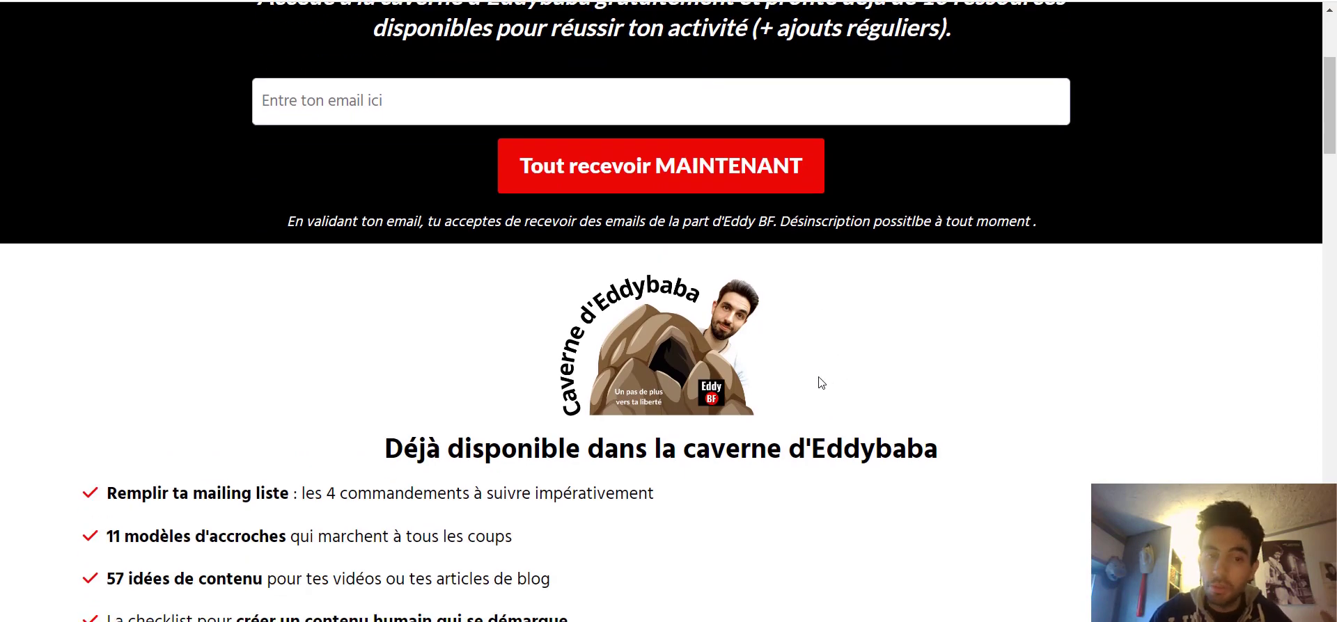
scroll(821, 379, down, 1)
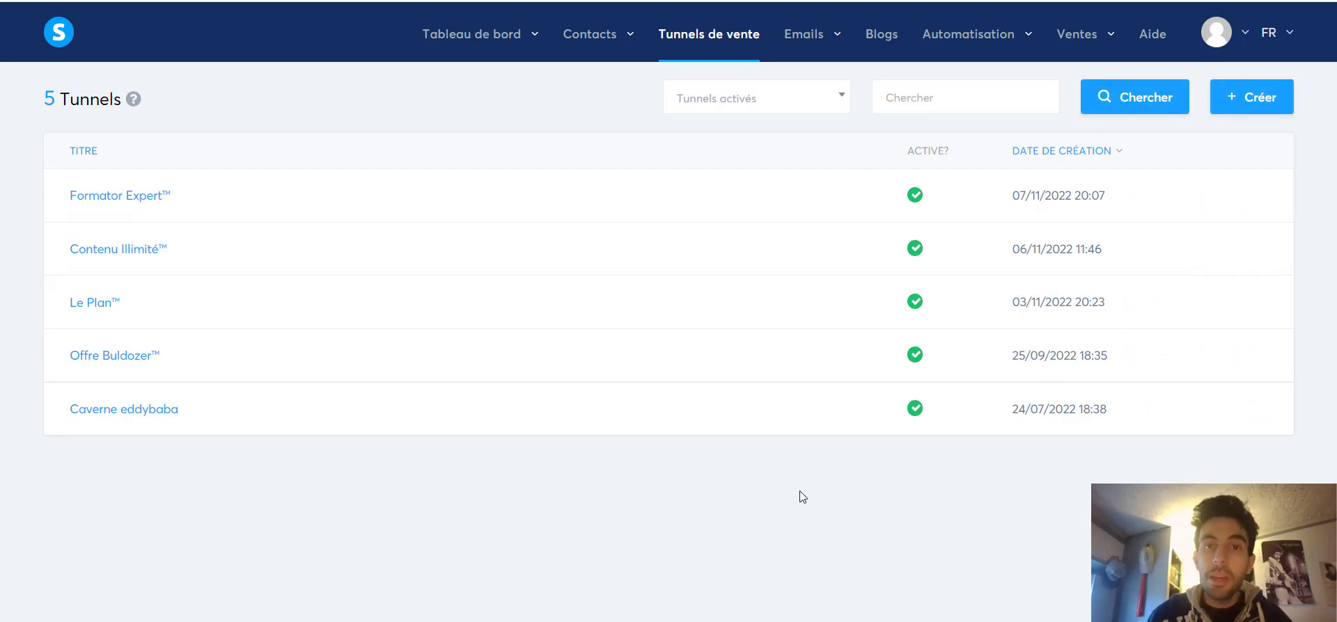
Create a new sales funnel named "Tunnel de test" using the "Tunnel personnalisé" type and dismiss the creation notice.
click(1271, 103)
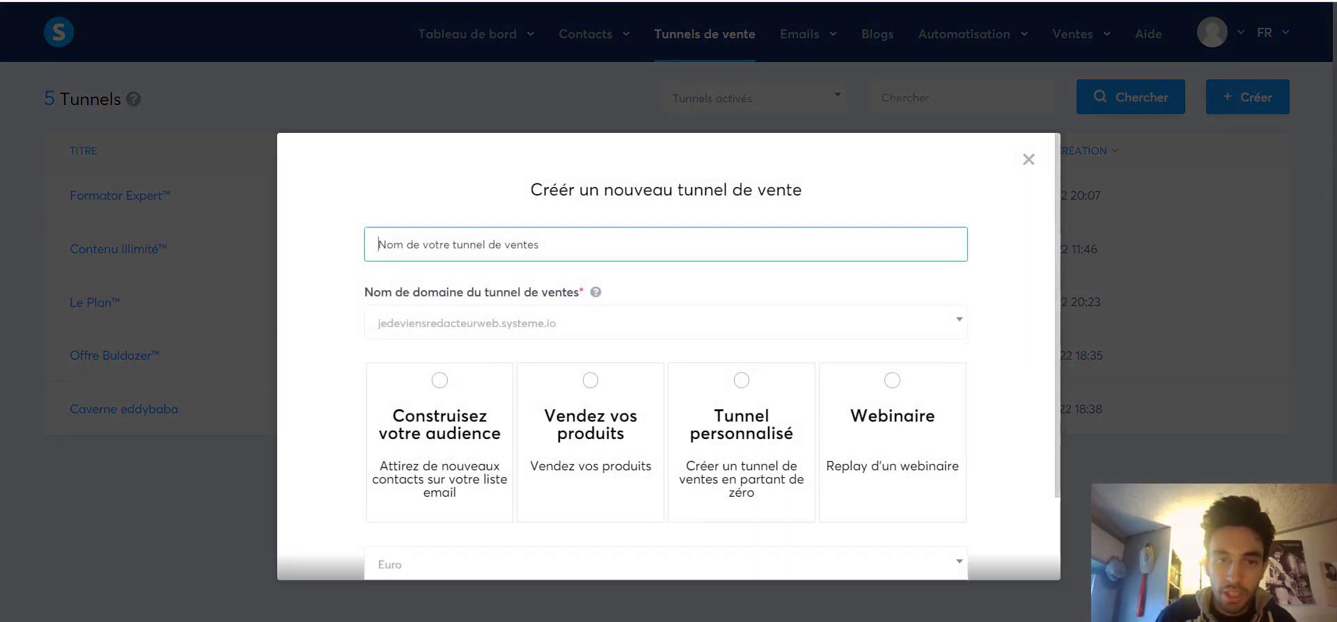
click(547, 245)
text(Tu)
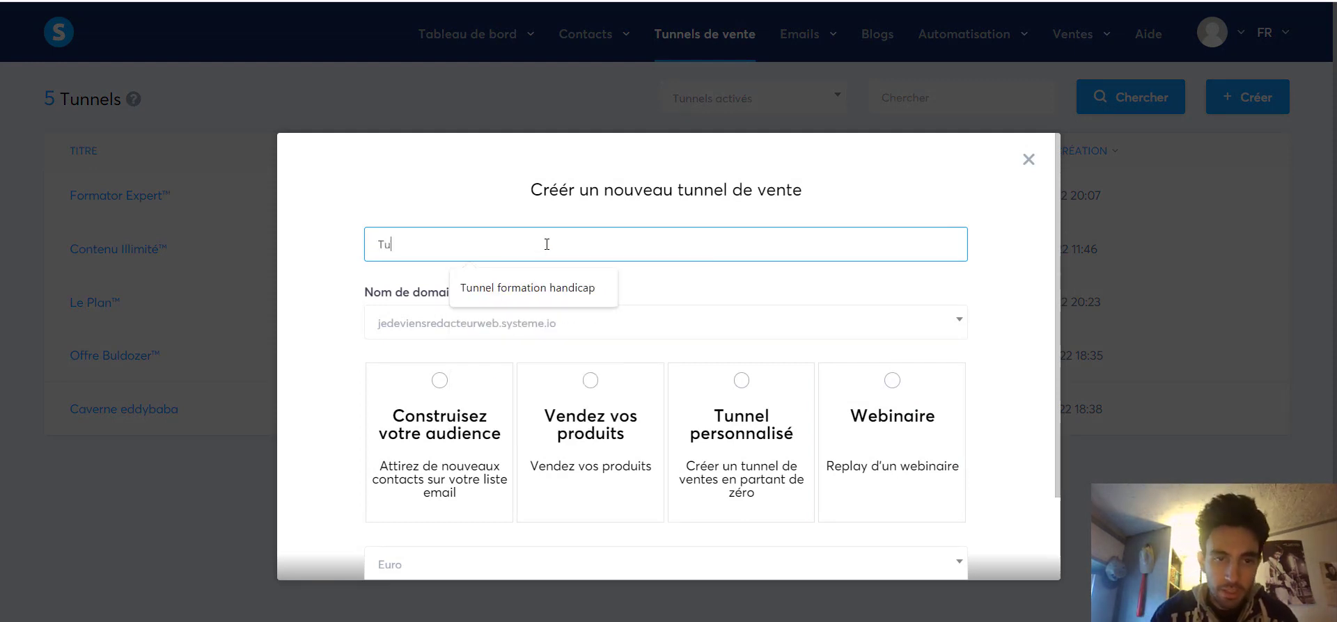
text(nnel de test)
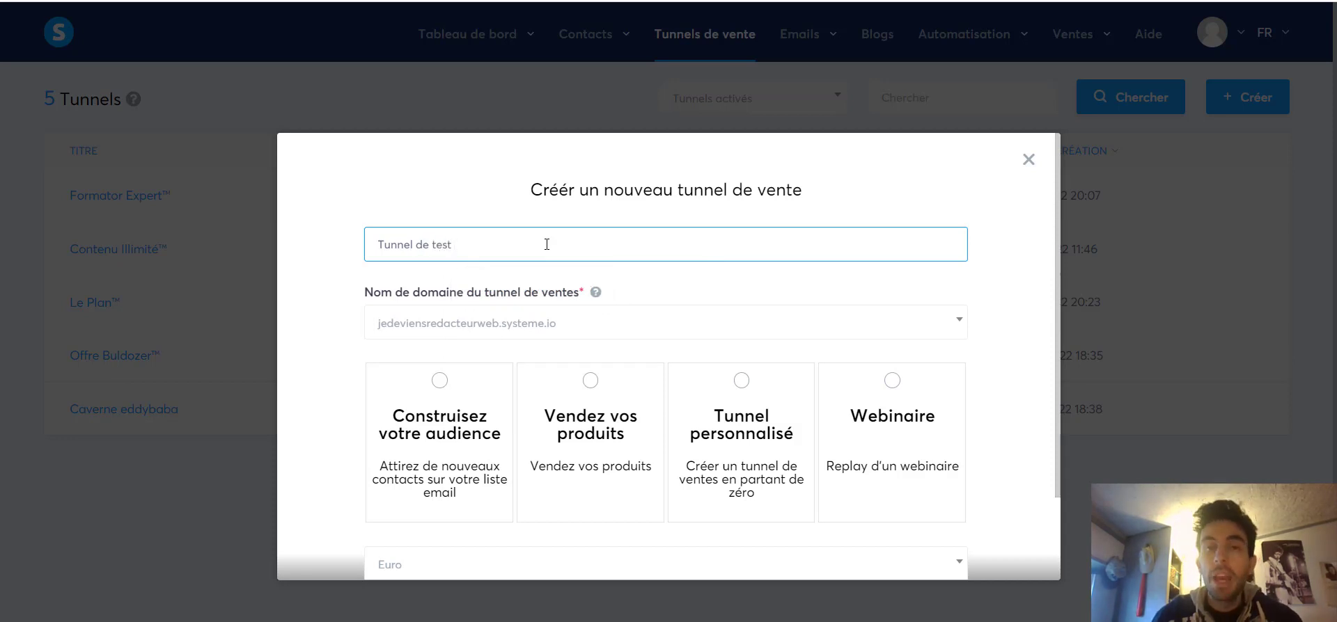
scroll(703, 330, down, 2)
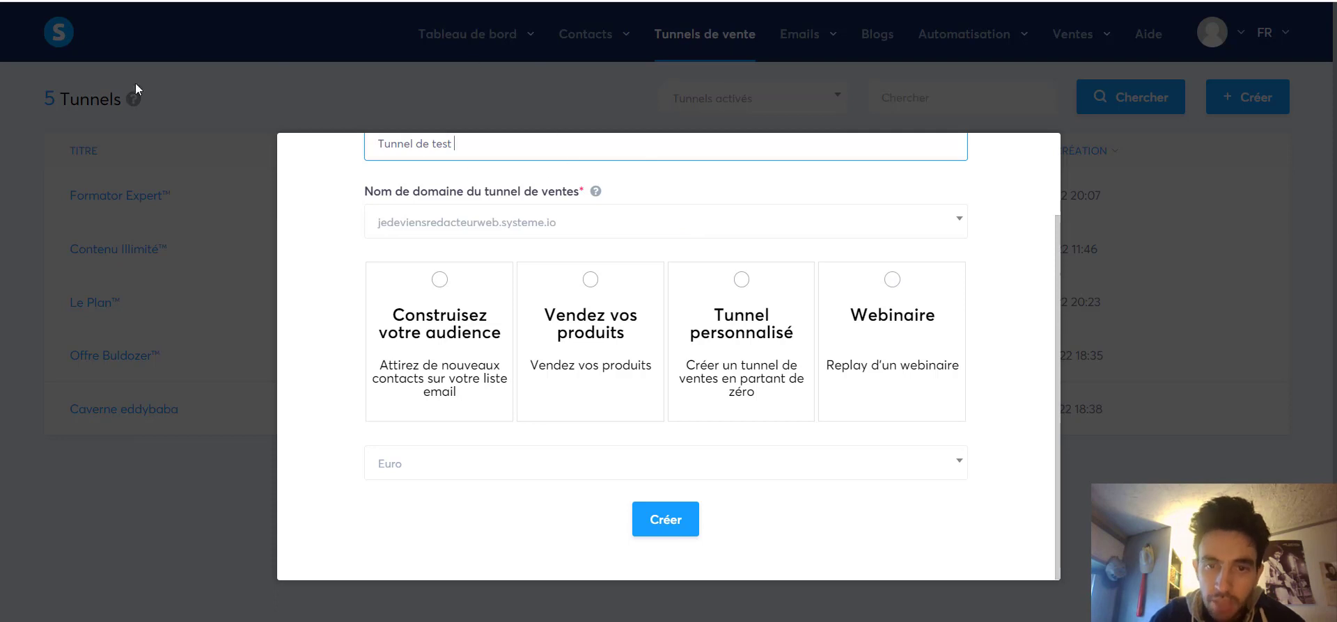
click(745, 307)
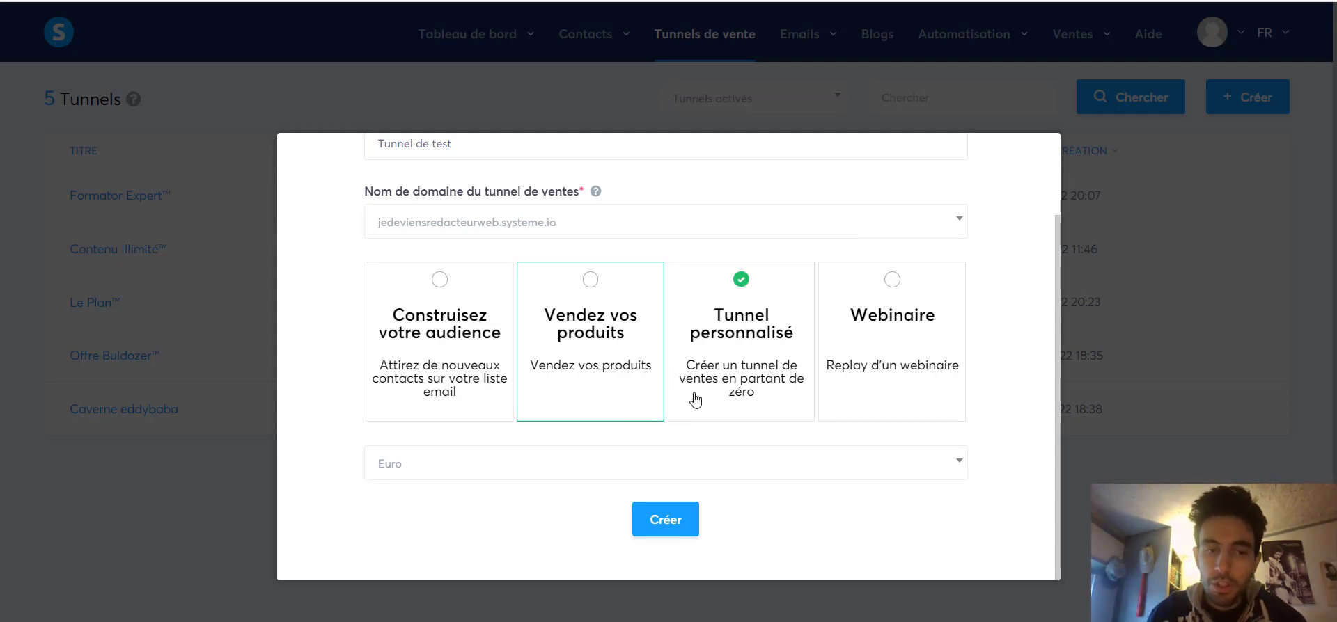
click(666, 517)
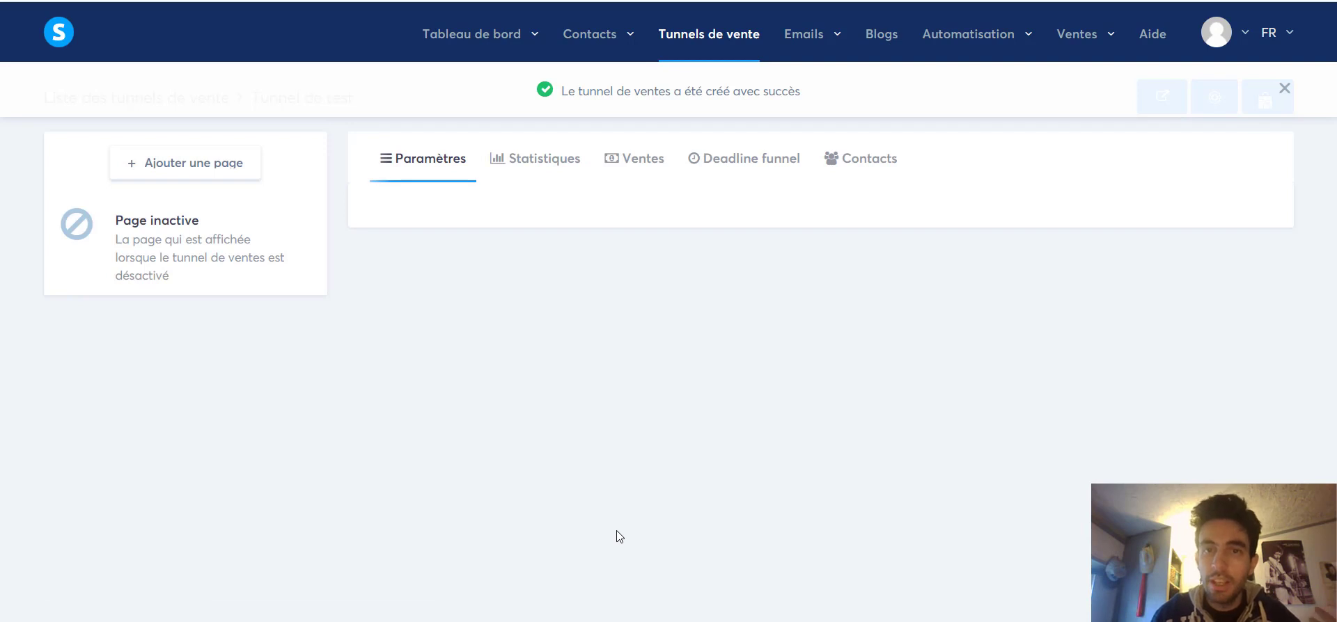
click(1284, 88)
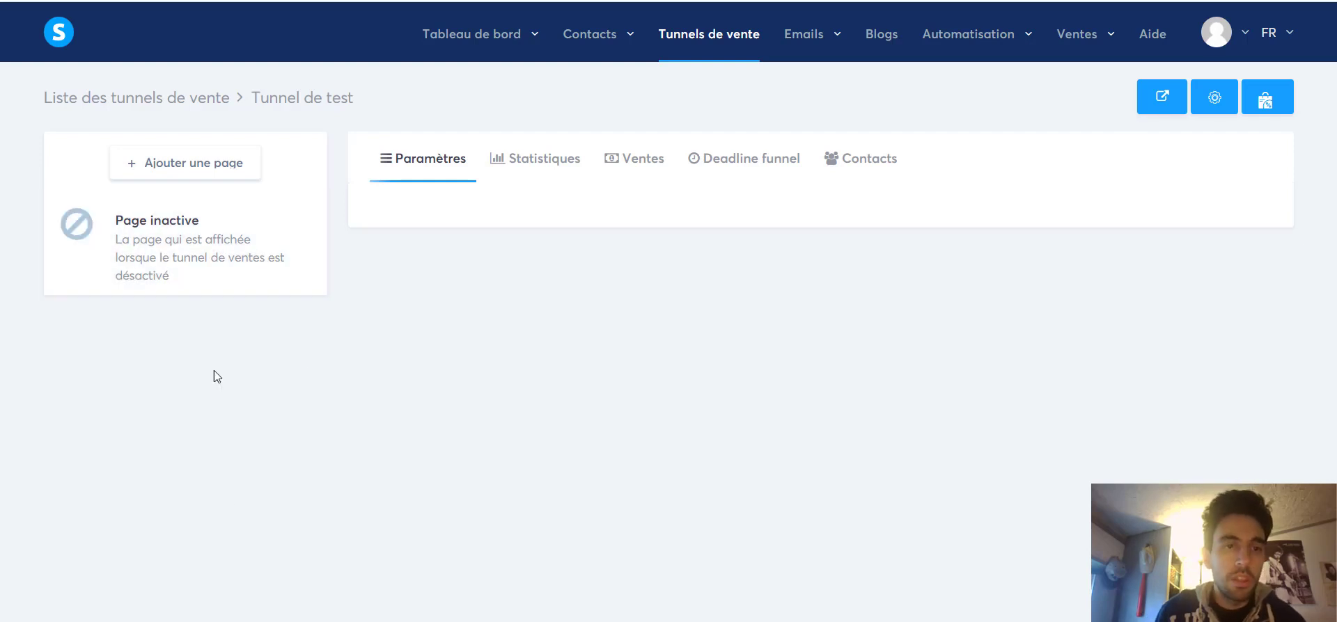
Start adding a new page to the funnel and name the step "Page de vente".
click(201, 179)
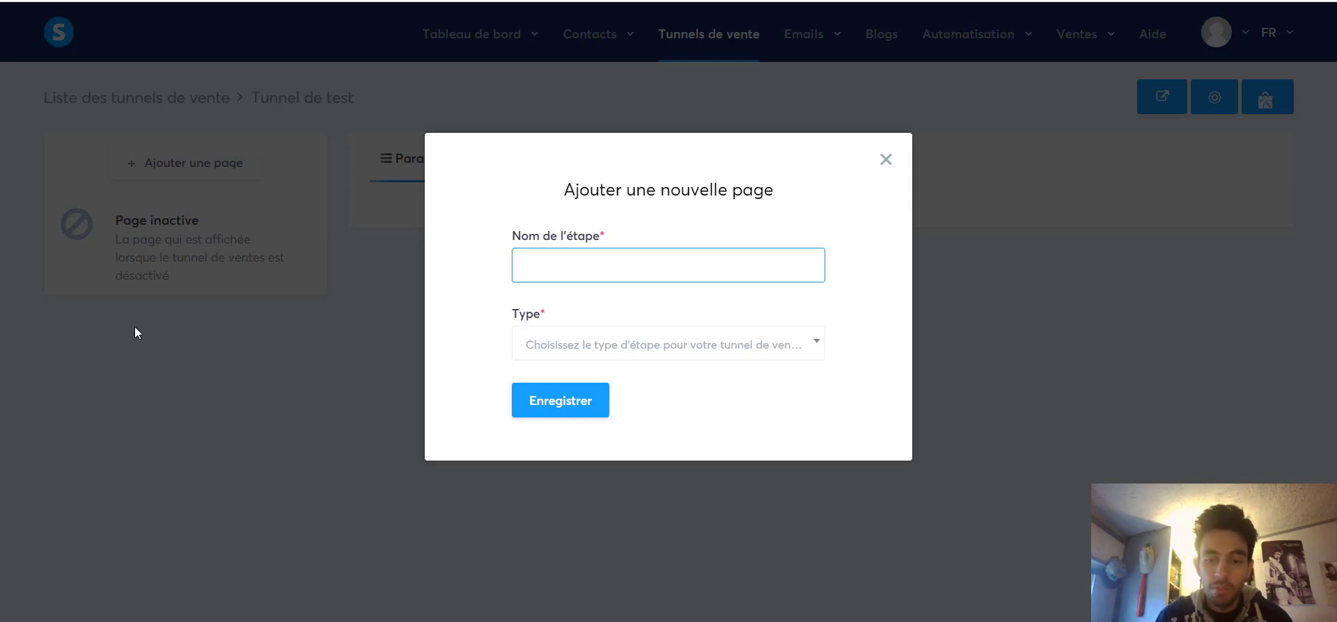
text(Leo)
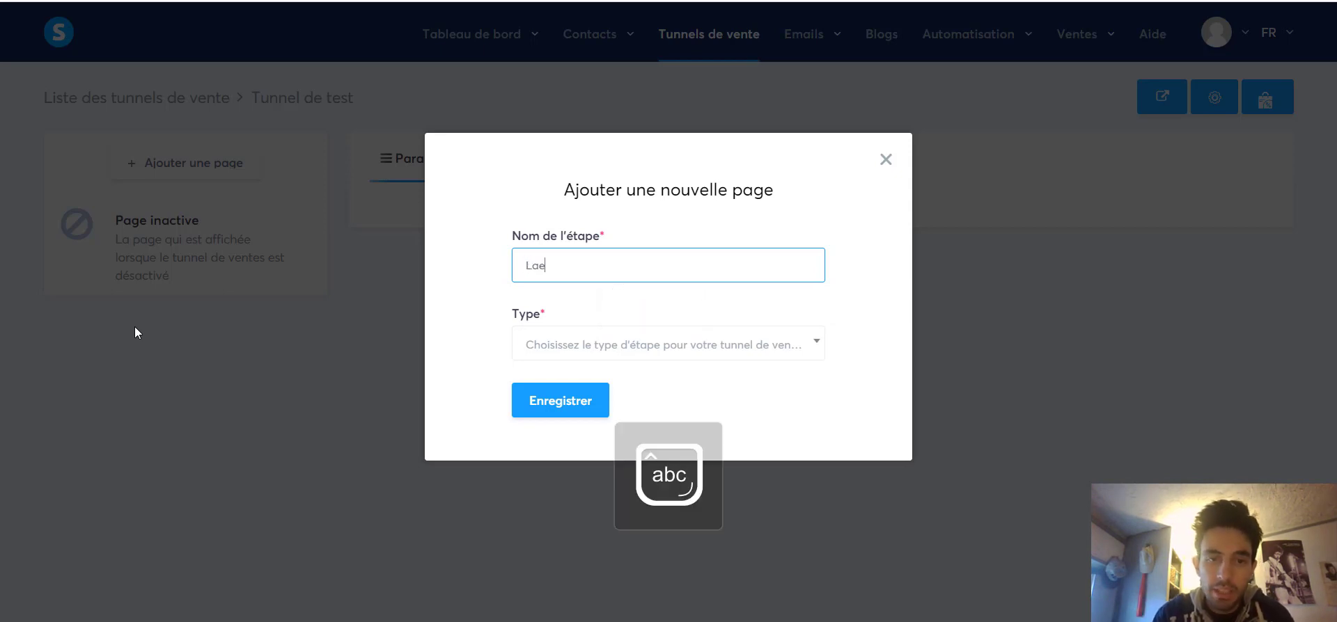
key(BackSpace)
key(BackSpace)
key(BackSpace)
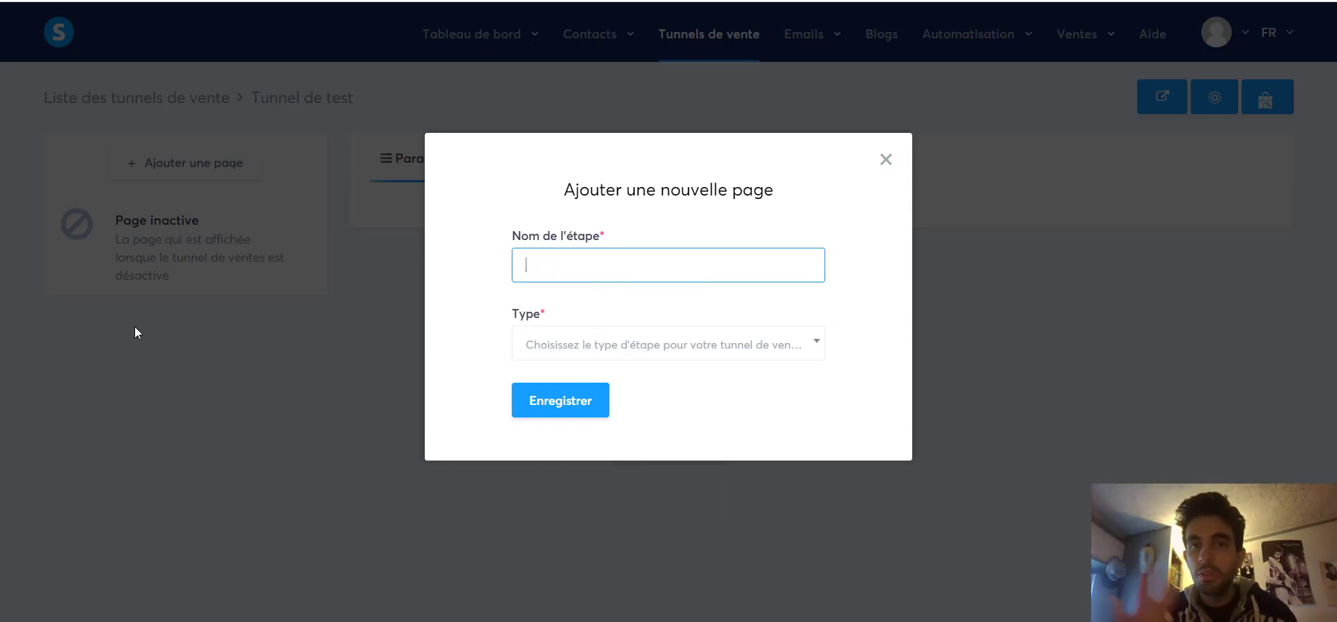
text(Pag)
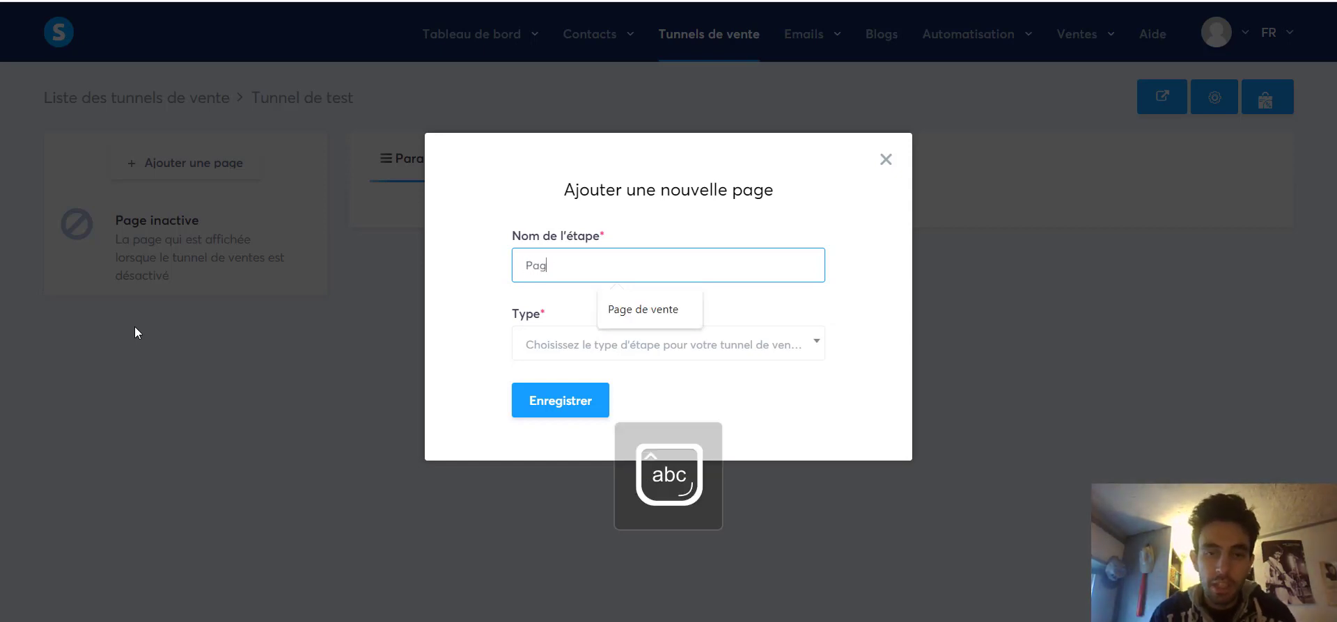
text(e de vente)
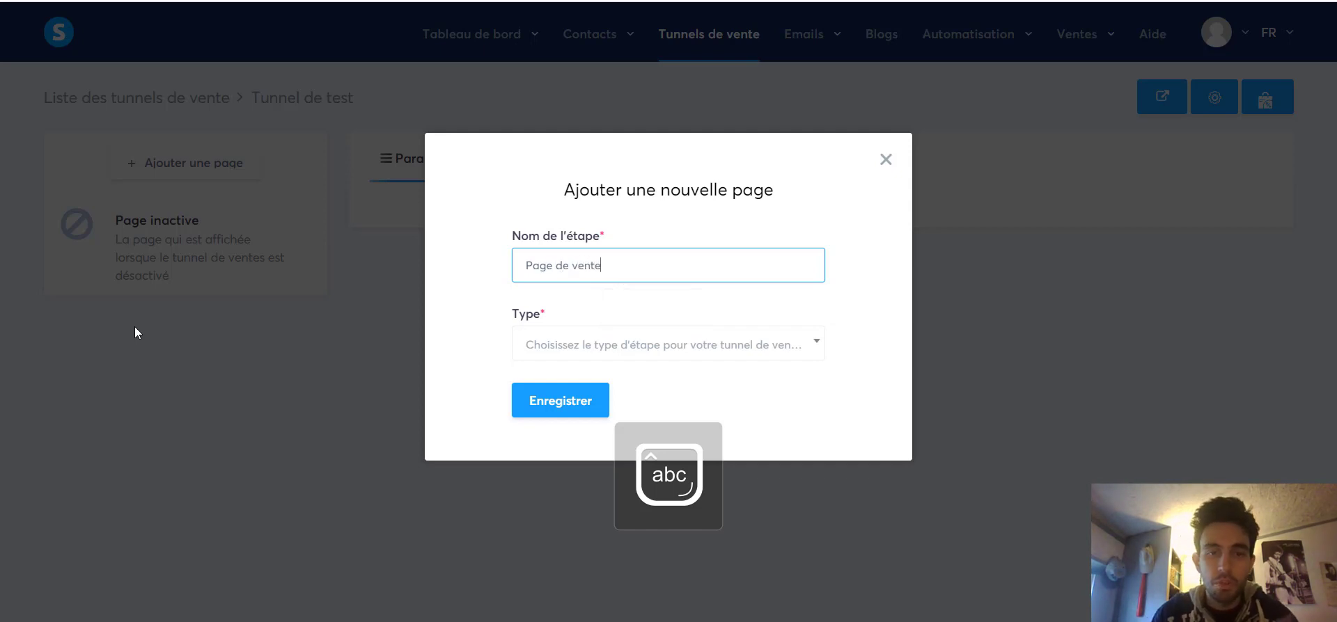
Set the new page's type to "Page de vente" from the Ventes group and save the page.
click(694, 355)
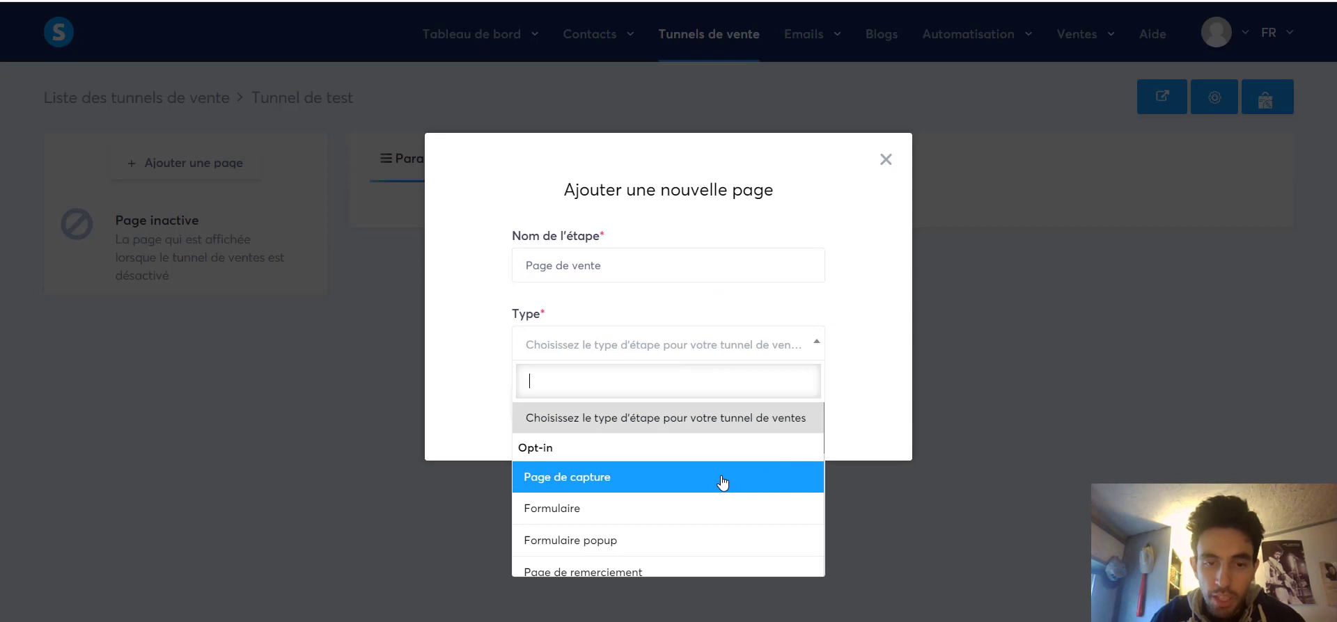
scroll(722, 483, down, 2)
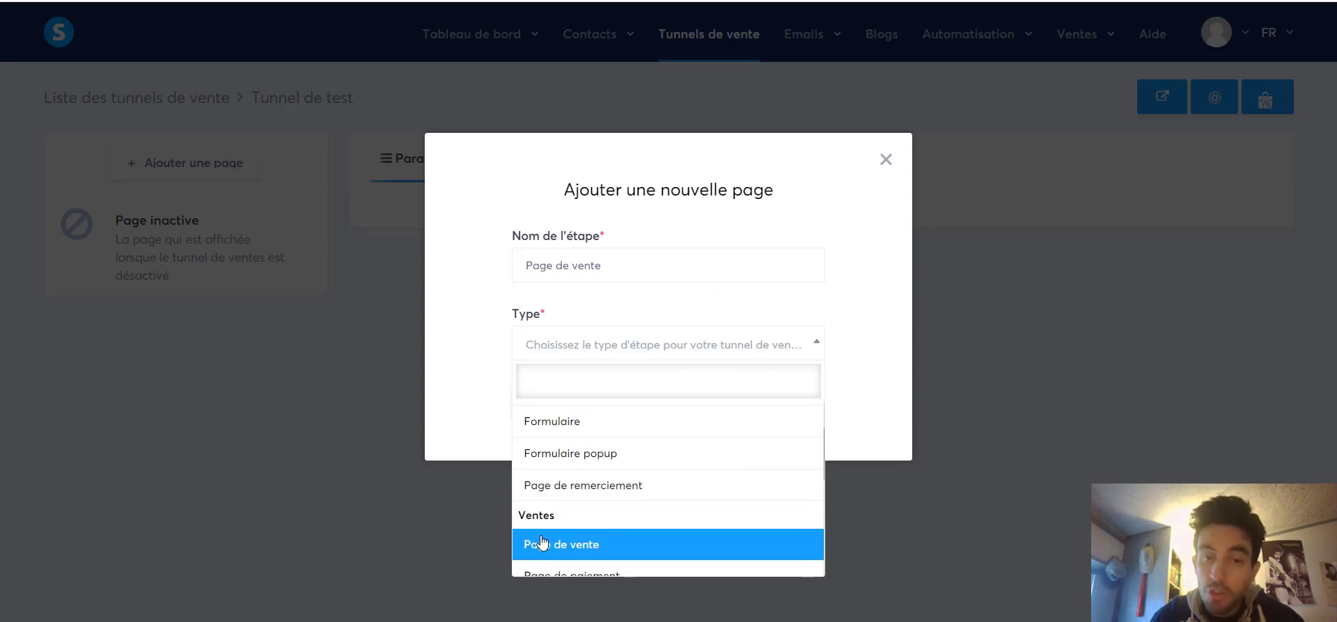
scroll(542, 542, up, 1)
scroll(542, 542, up, 1)
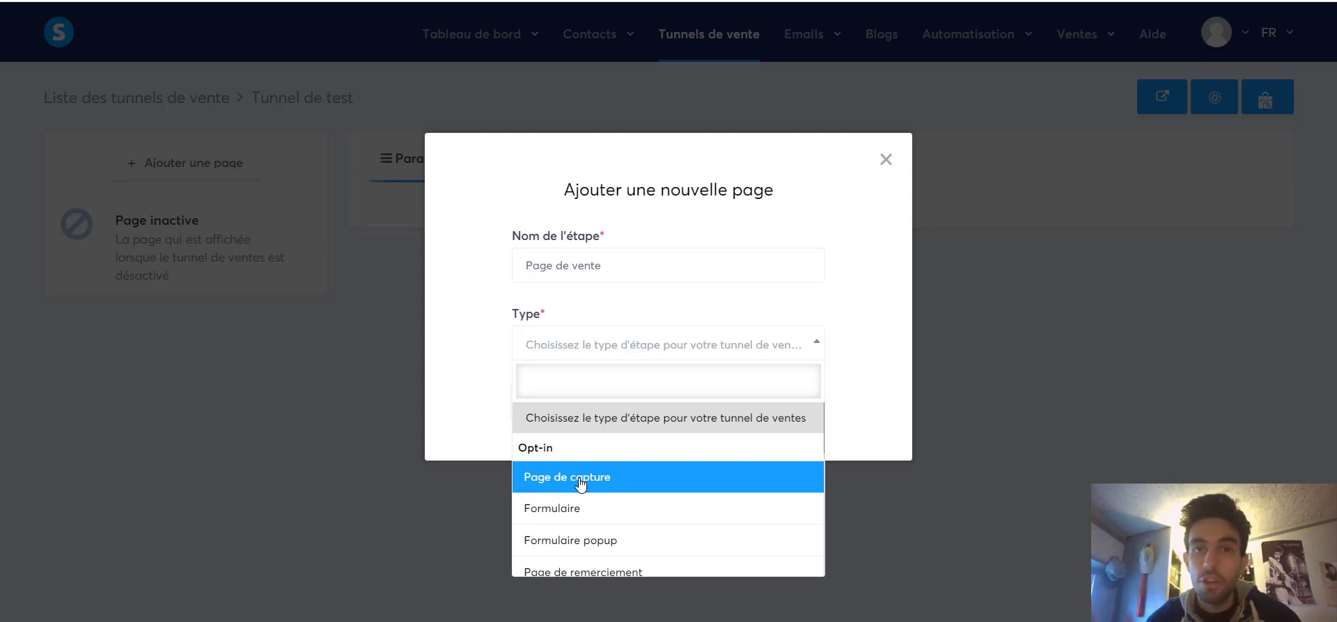
scroll(583, 462, down, 3)
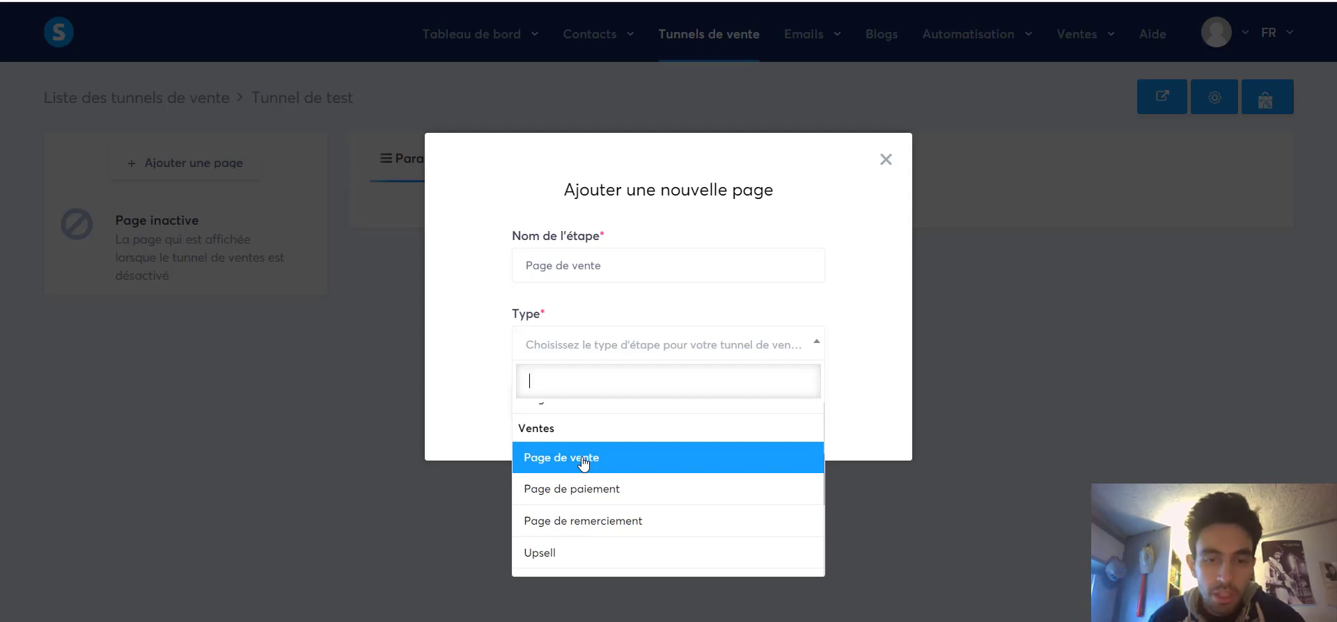
click(583, 461)
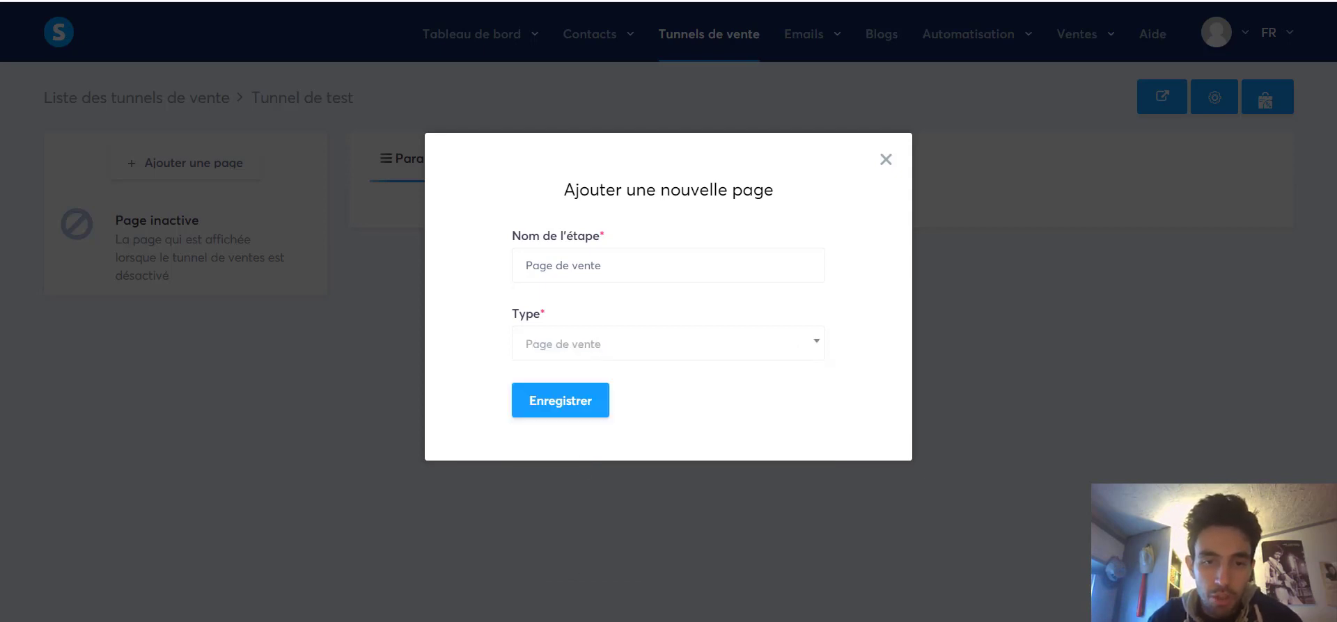
click(596, 401)
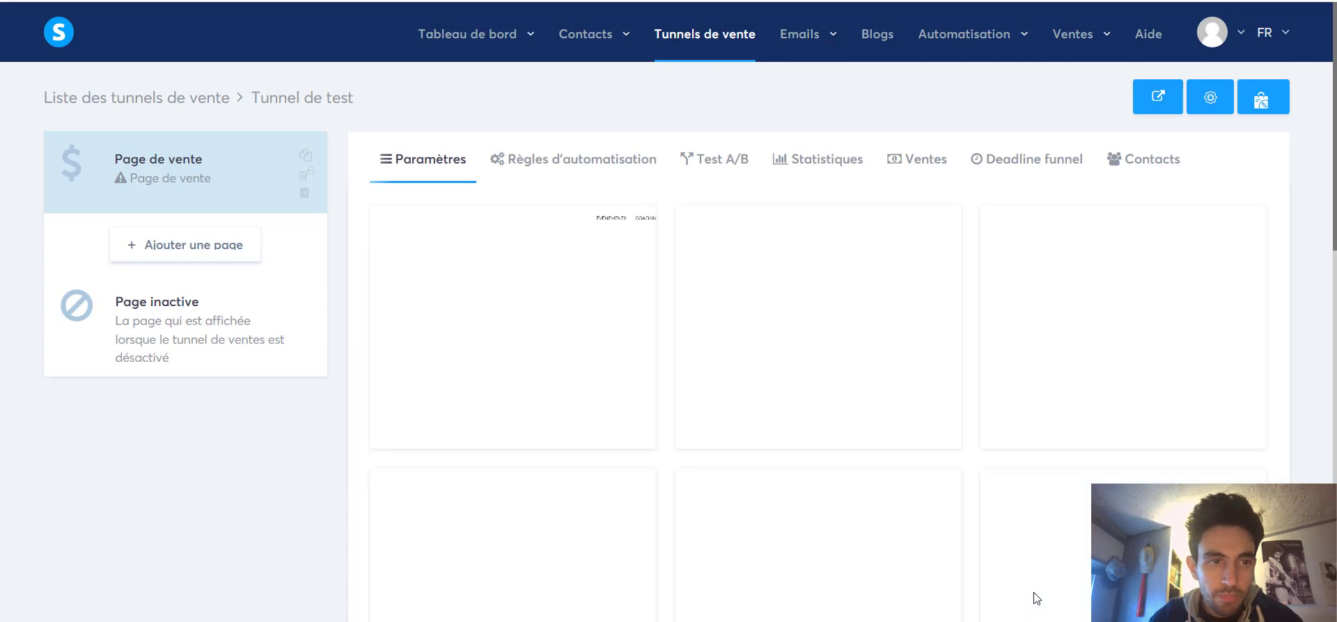
Select the sales page template titled "Comment créer un business qui rapporte 10 000 euros par mois".
mouse_move(791, 446)
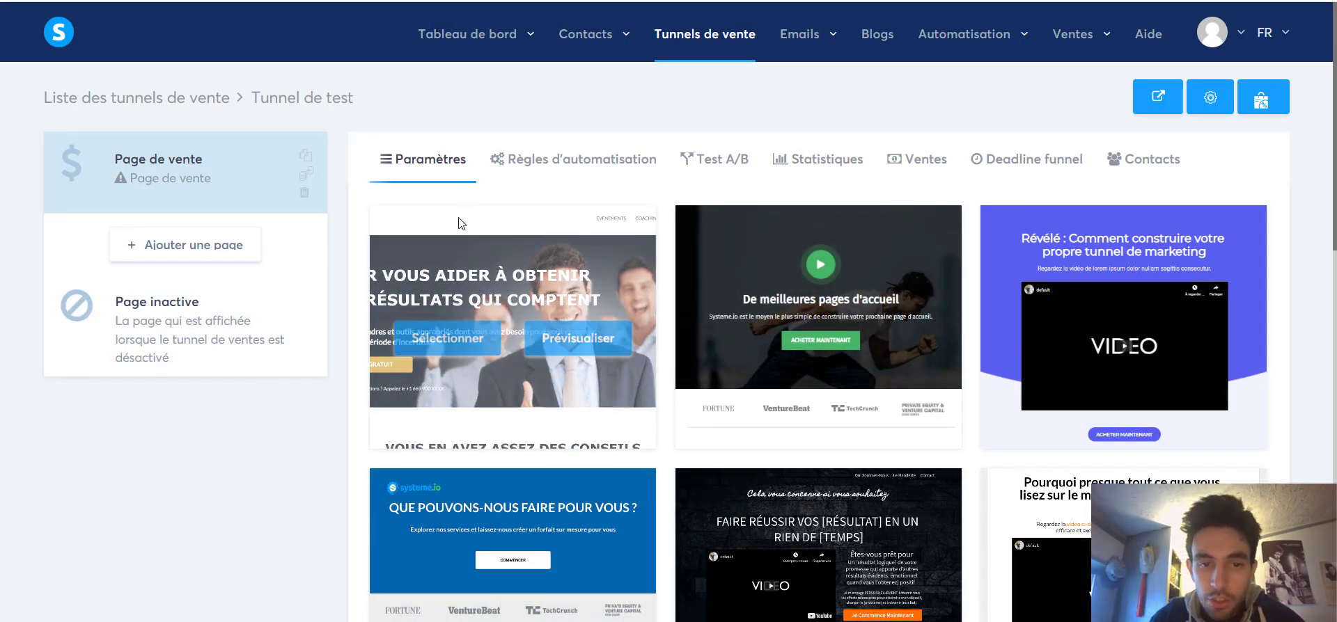
scroll(757, 227, down, 7)
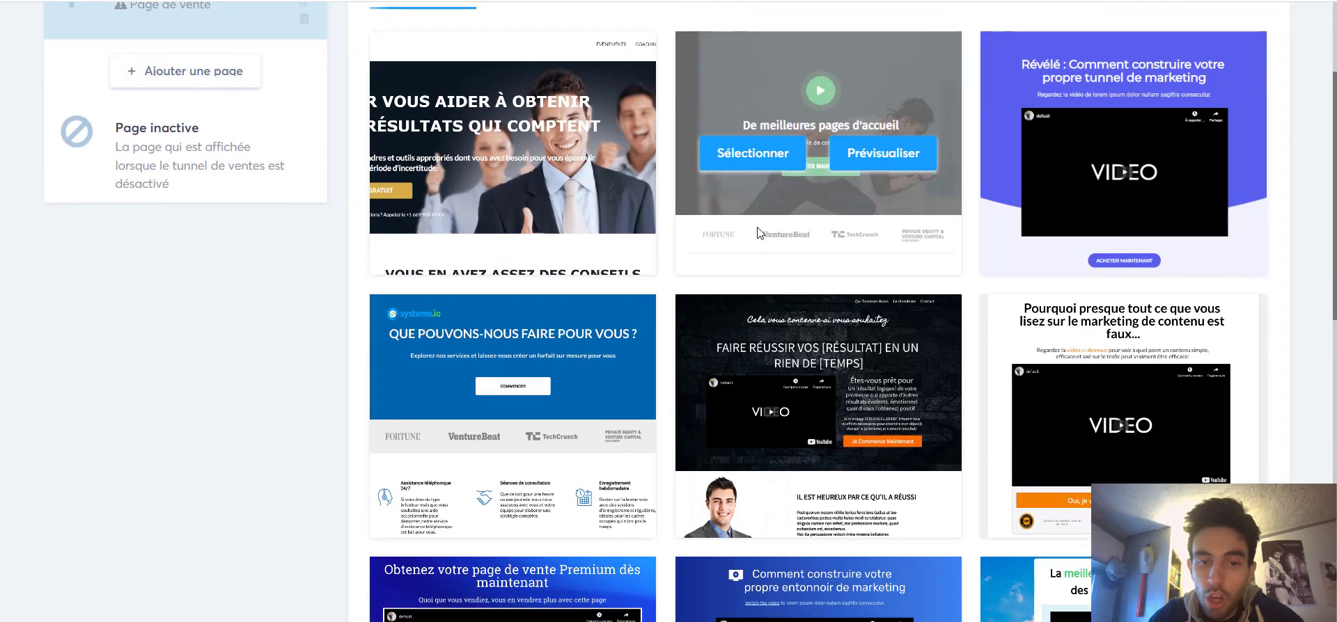
scroll(664, 432, down, 5)
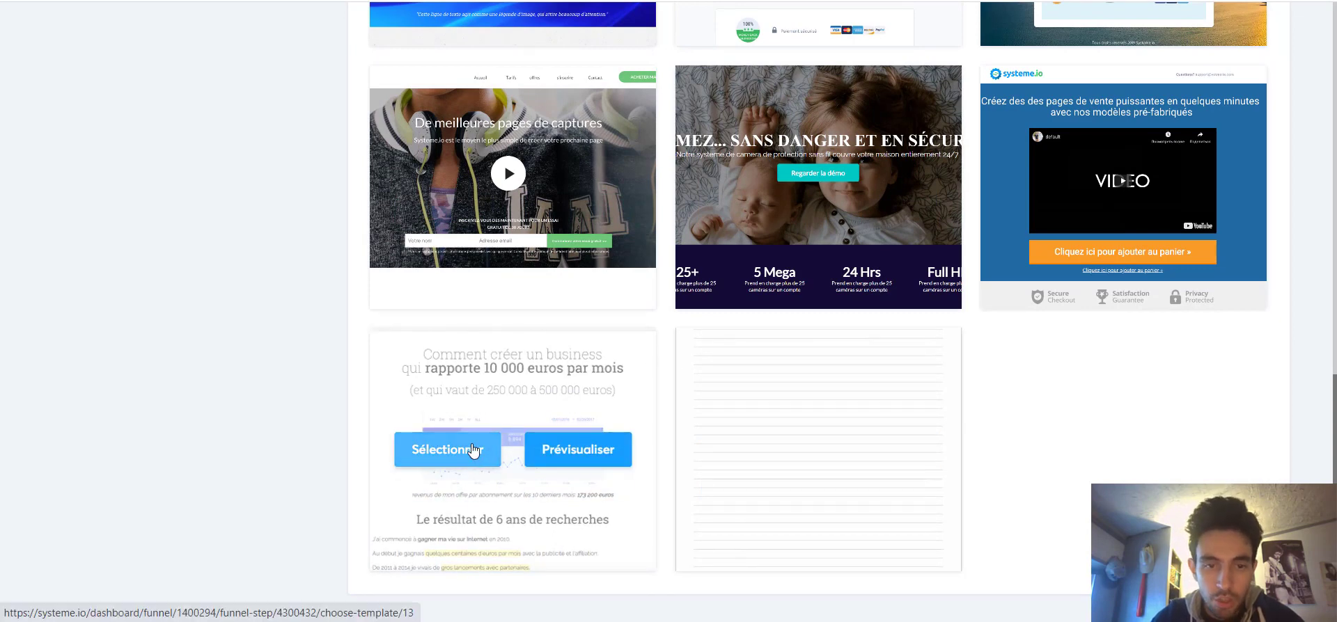
click(472, 451)
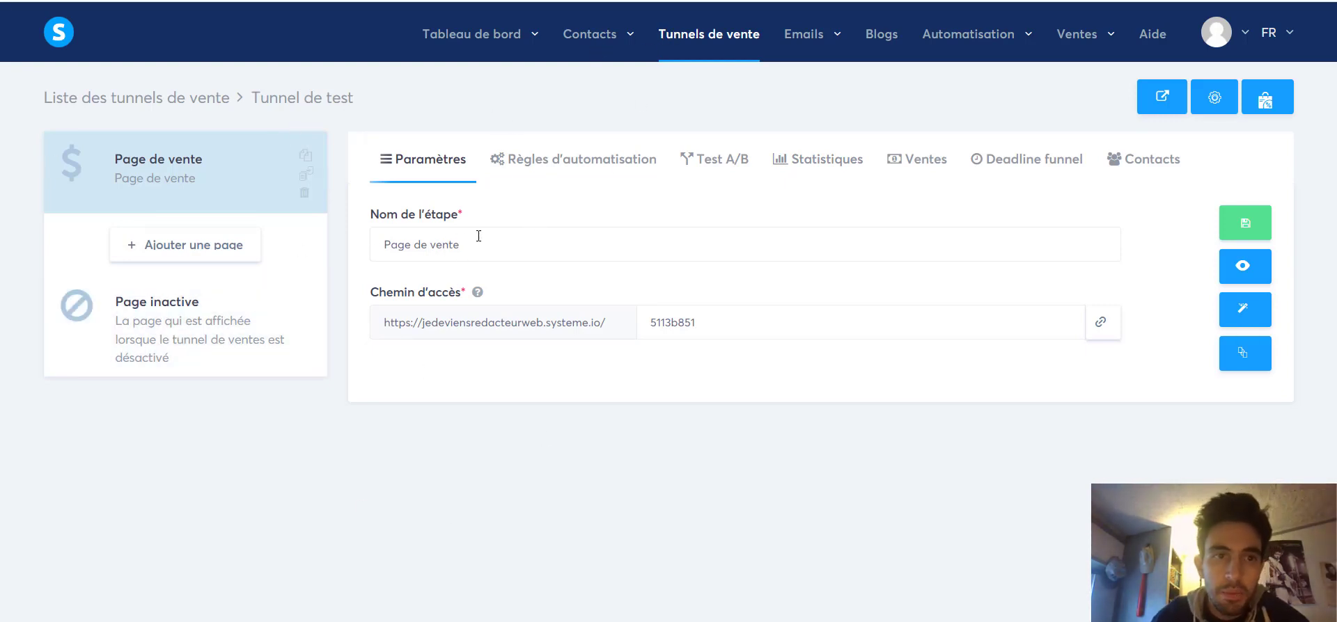
Change the sales page's step name to "Nom de ton produit".
drag(478, 236, 369, 227)
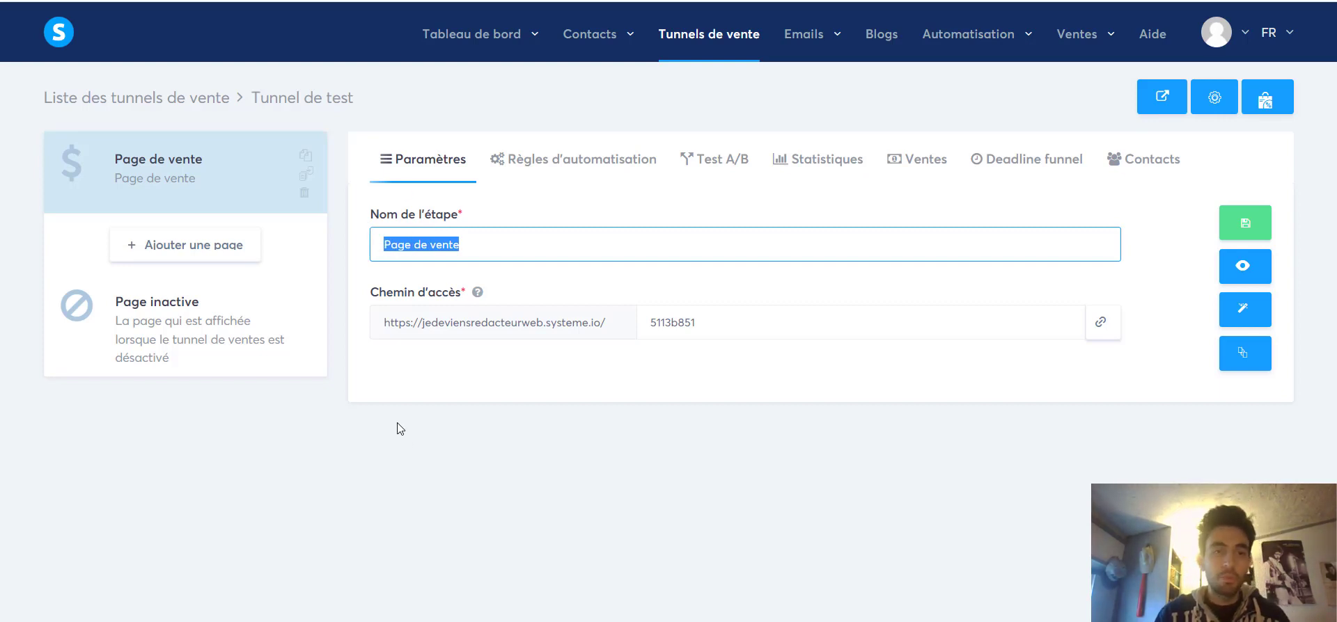
text(Nom de ton)
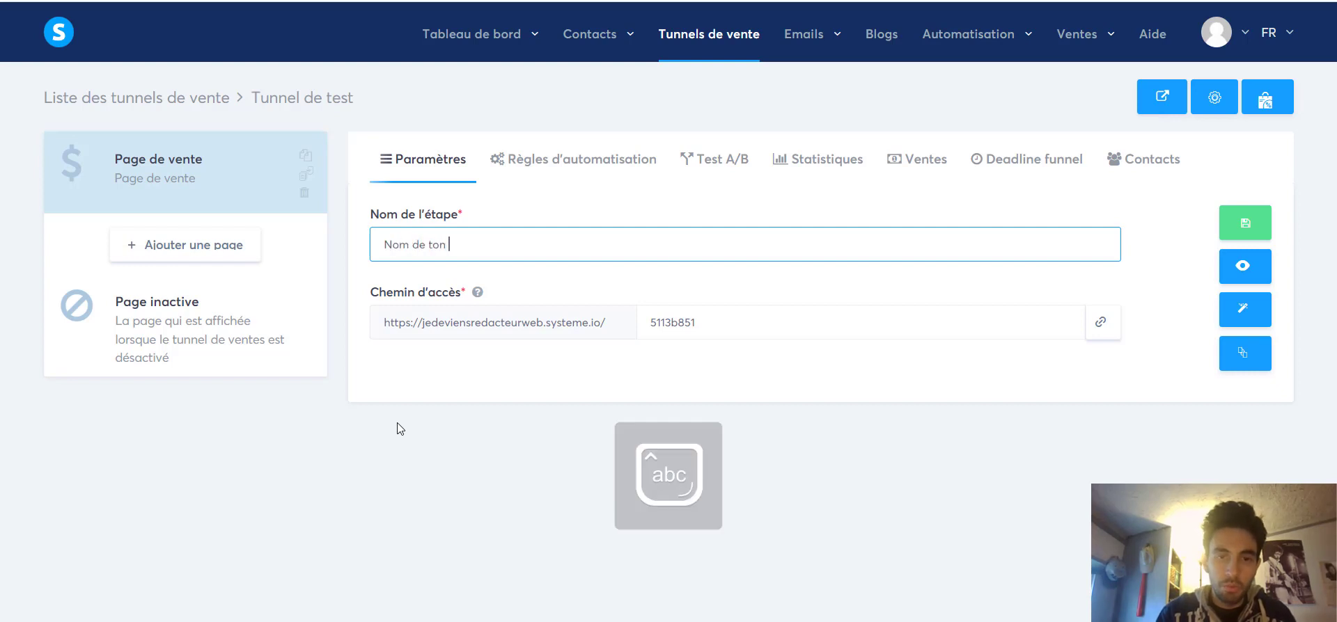
text( prpo)
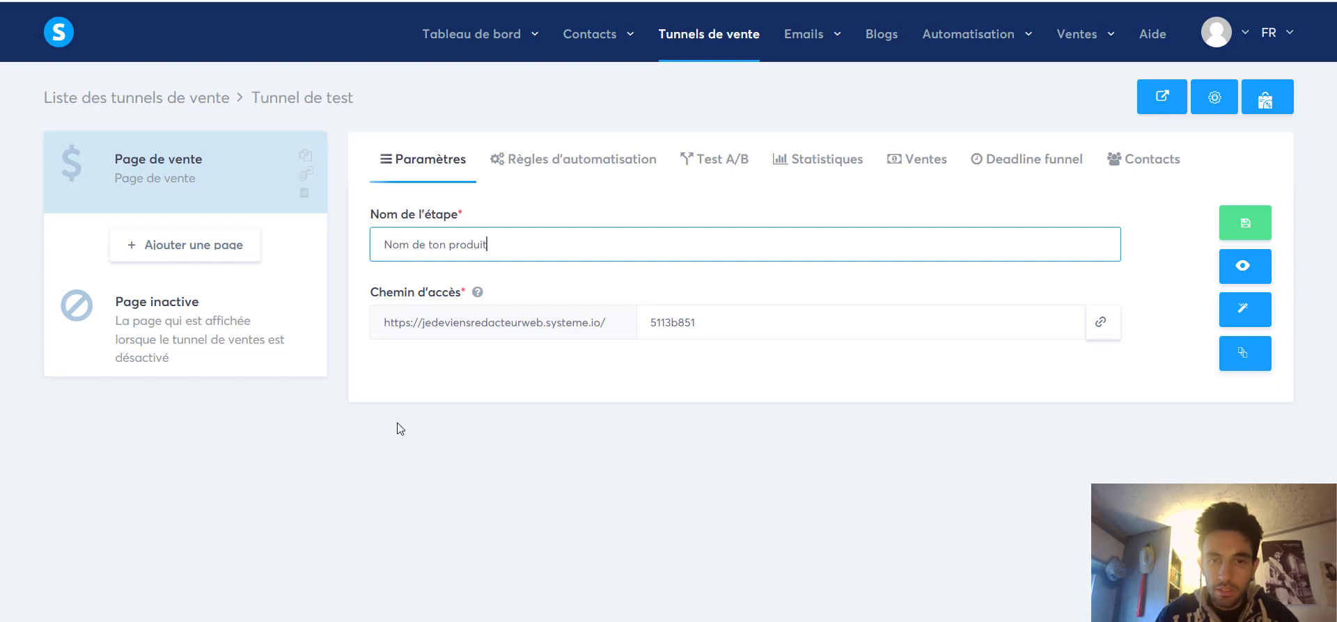
Set the sales page's URL path to "nom-produit".
double_click(688, 329)
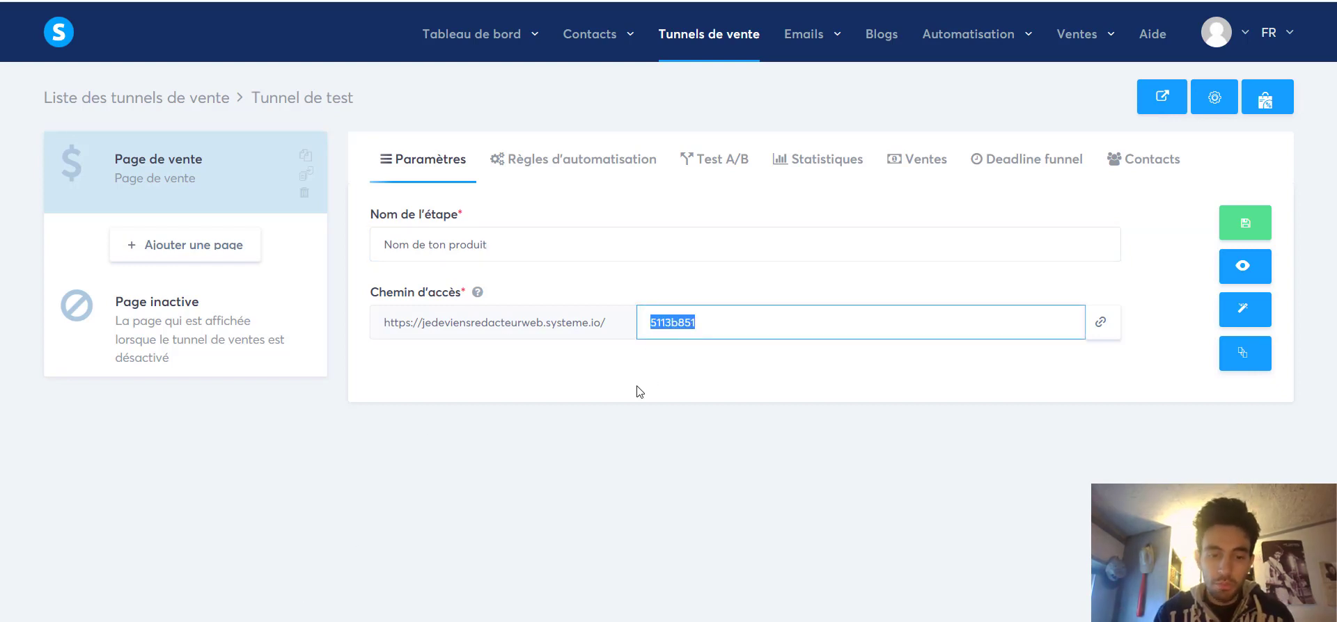
text(nom-prpo)
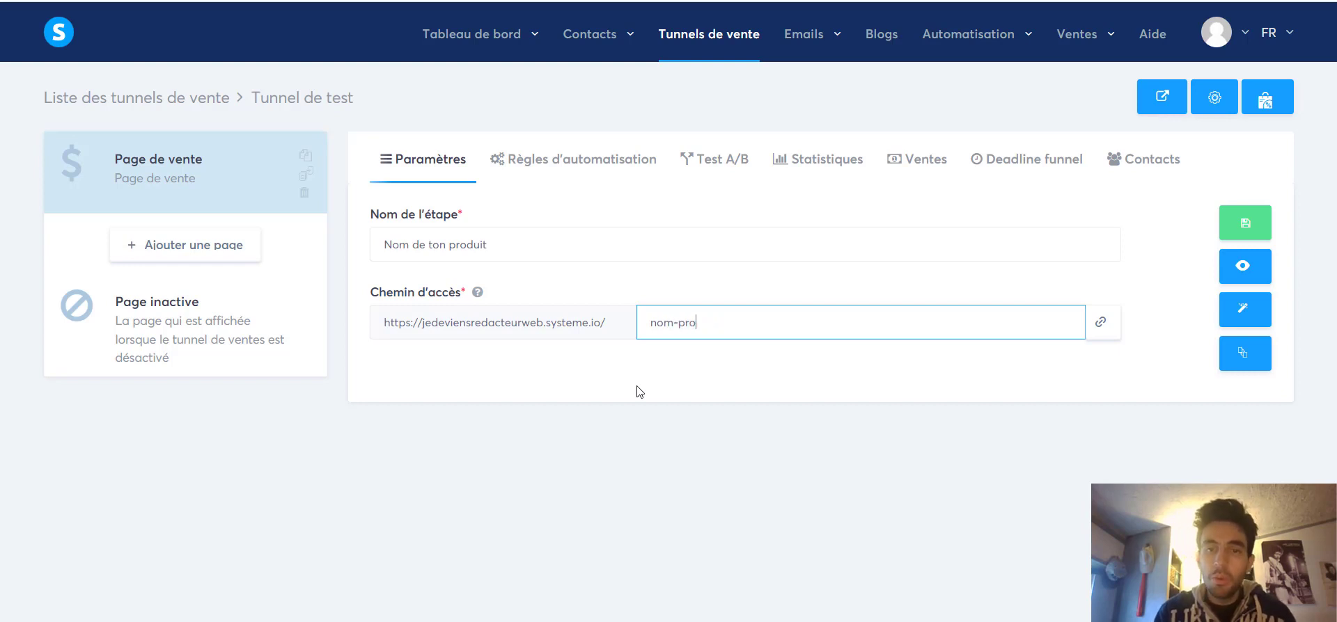
text(duit)
click(672, 362)
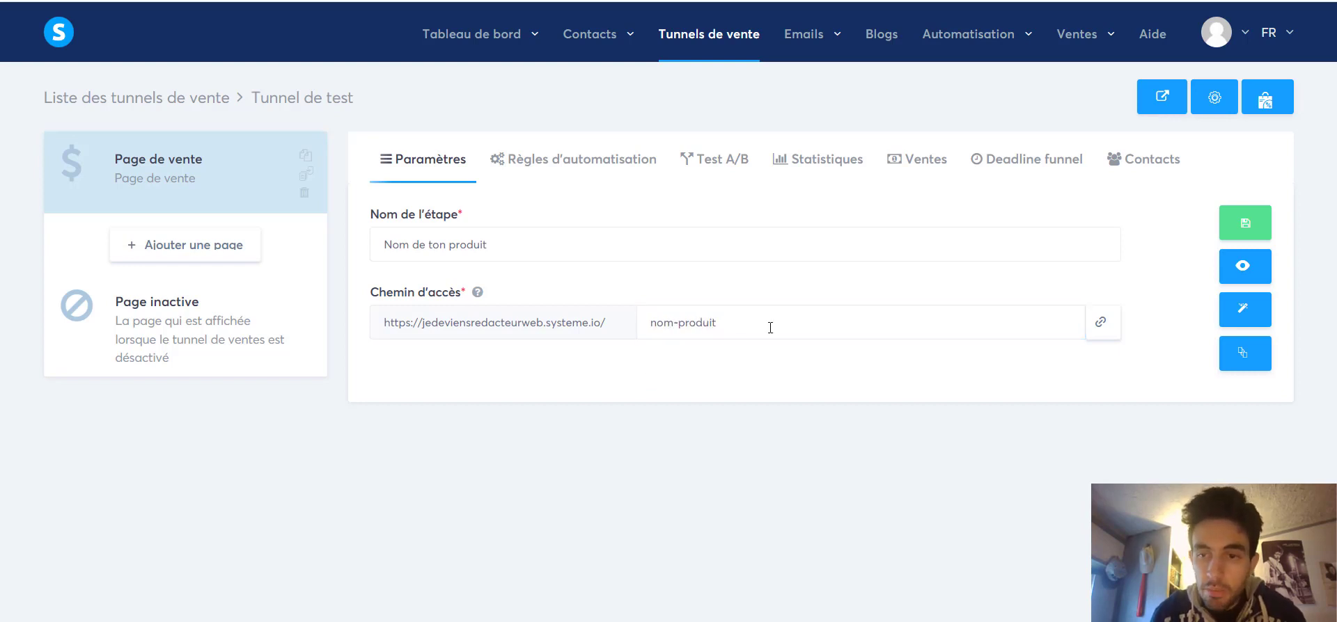
drag(423, 322, 659, 312)
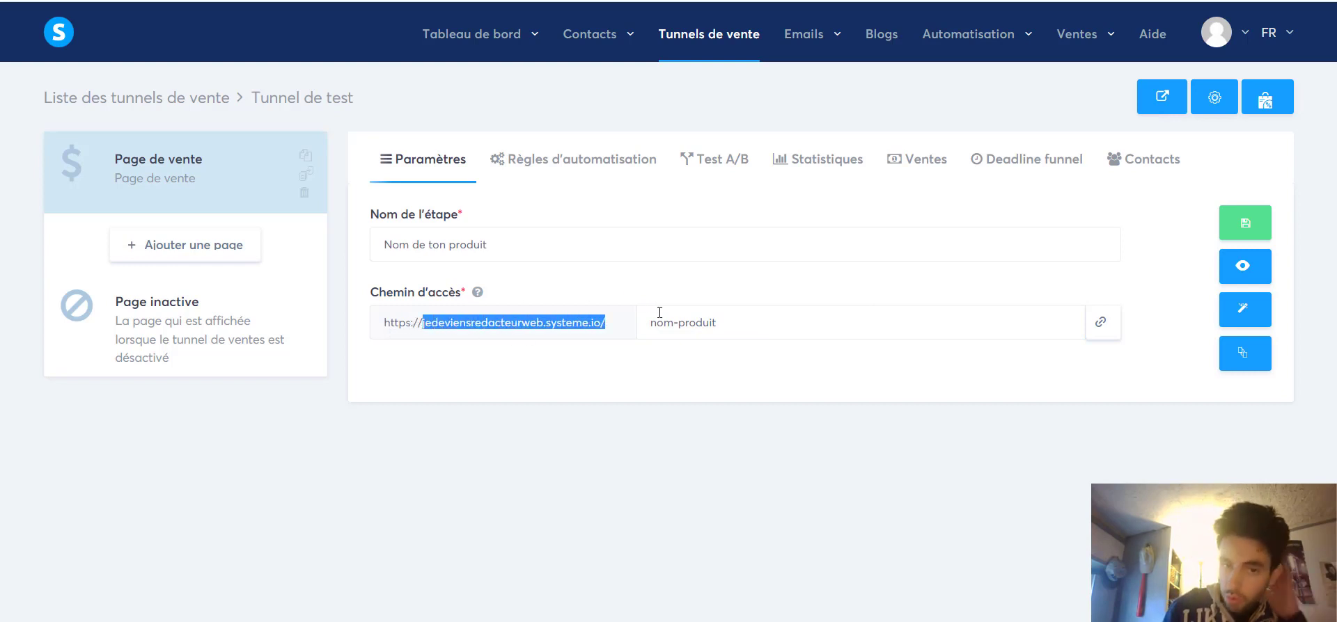
click(888, 376)
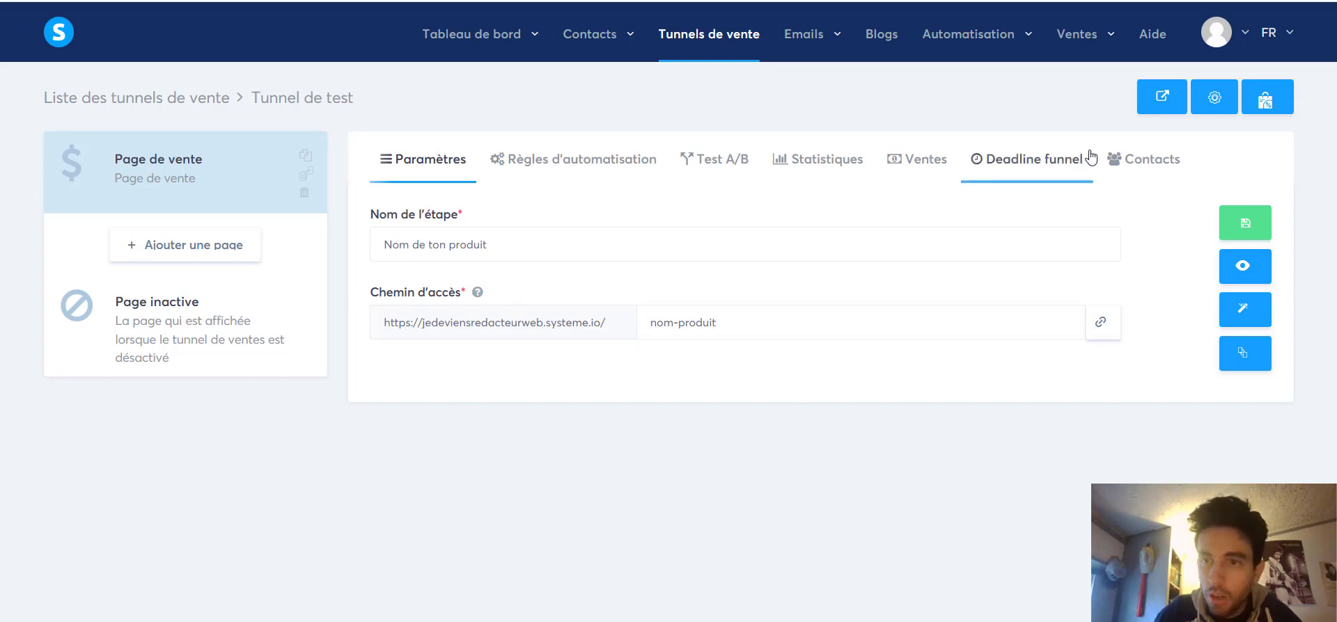
click(1217, 103)
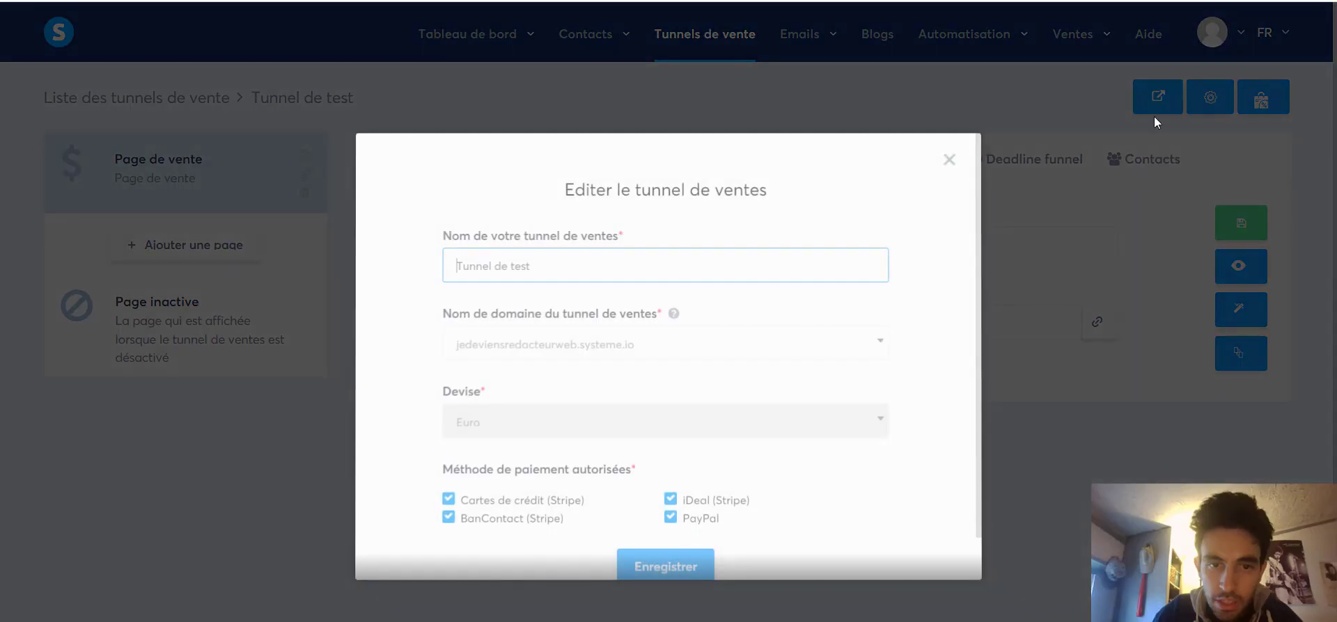
scroll(918, 307, down, 1)
click(877, 299)
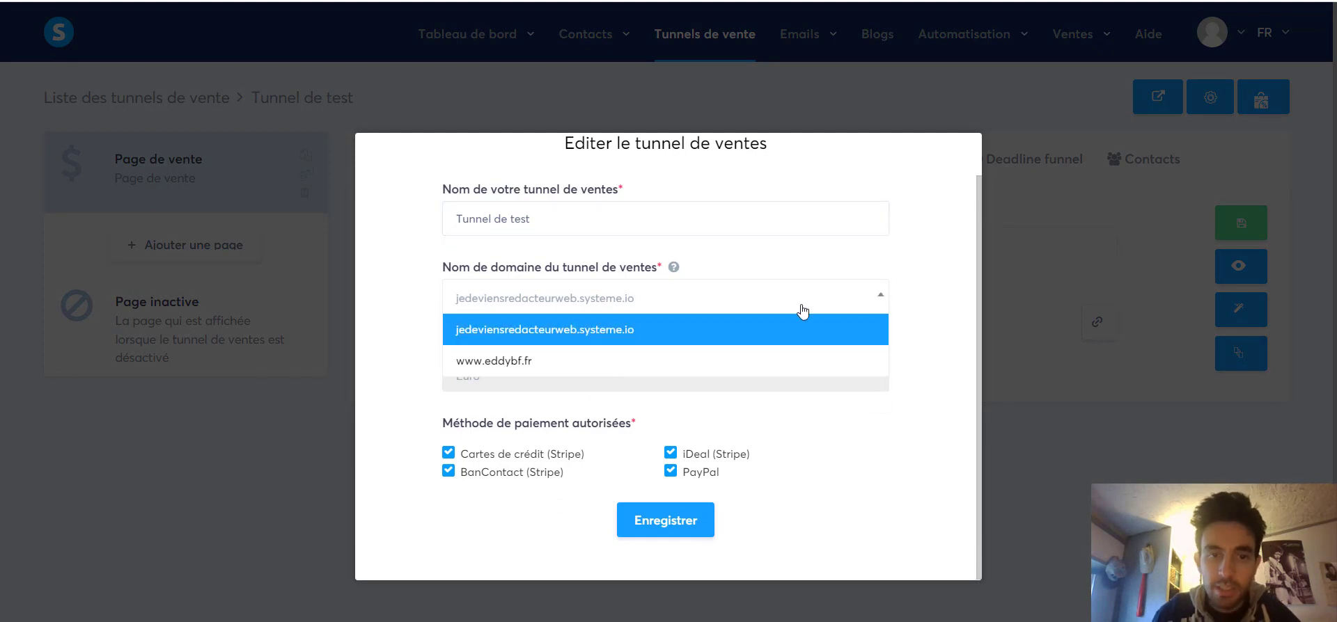
click(562, 358)
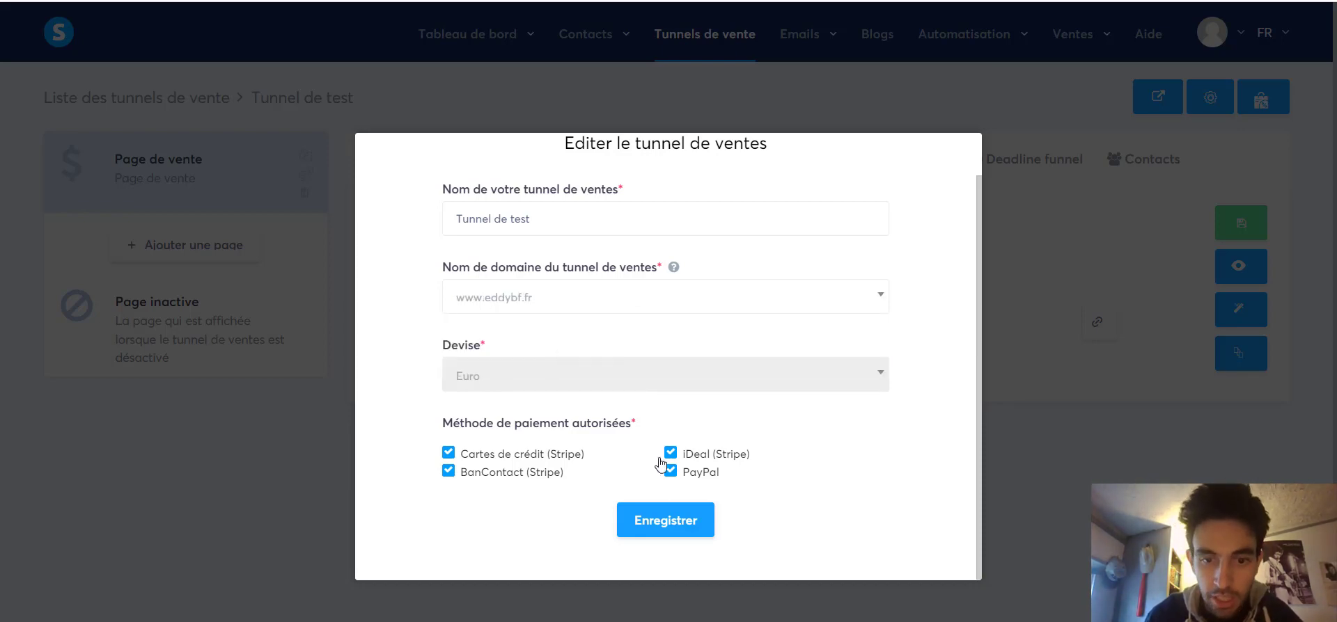
click(686, 525)
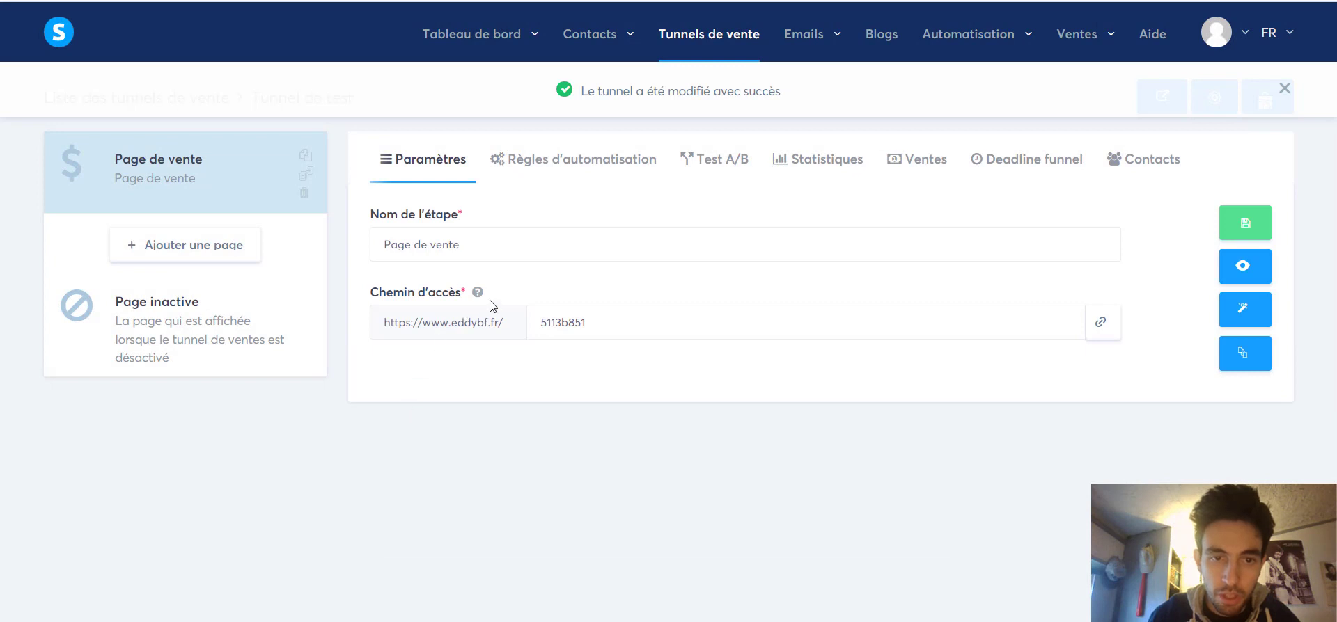
click(620, 322)
drag(620, 322, 505, 341)
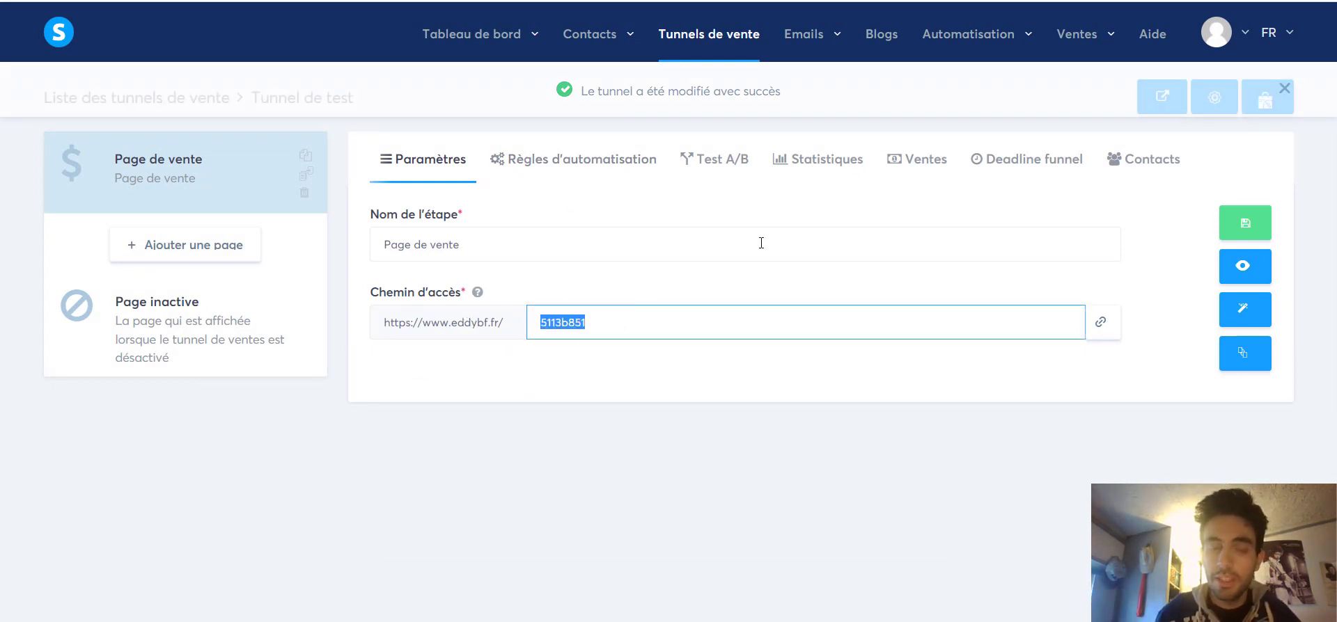
text(nom-produit)
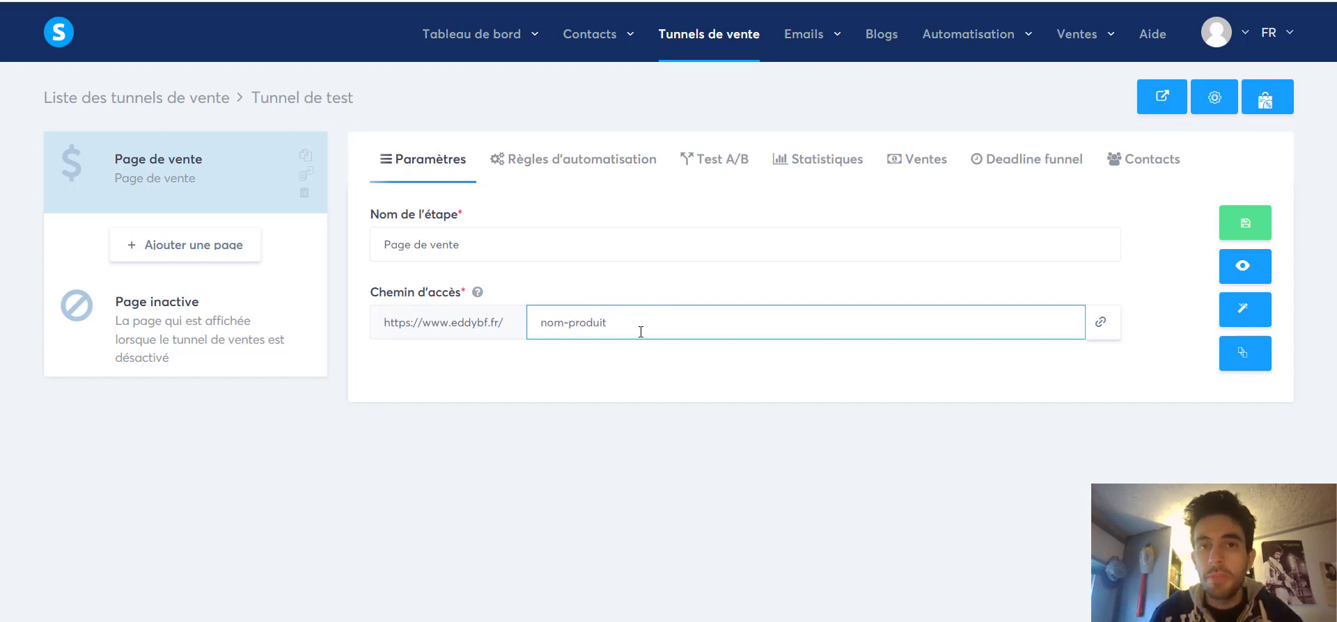
key(ctrl+a)
click(537, 466)
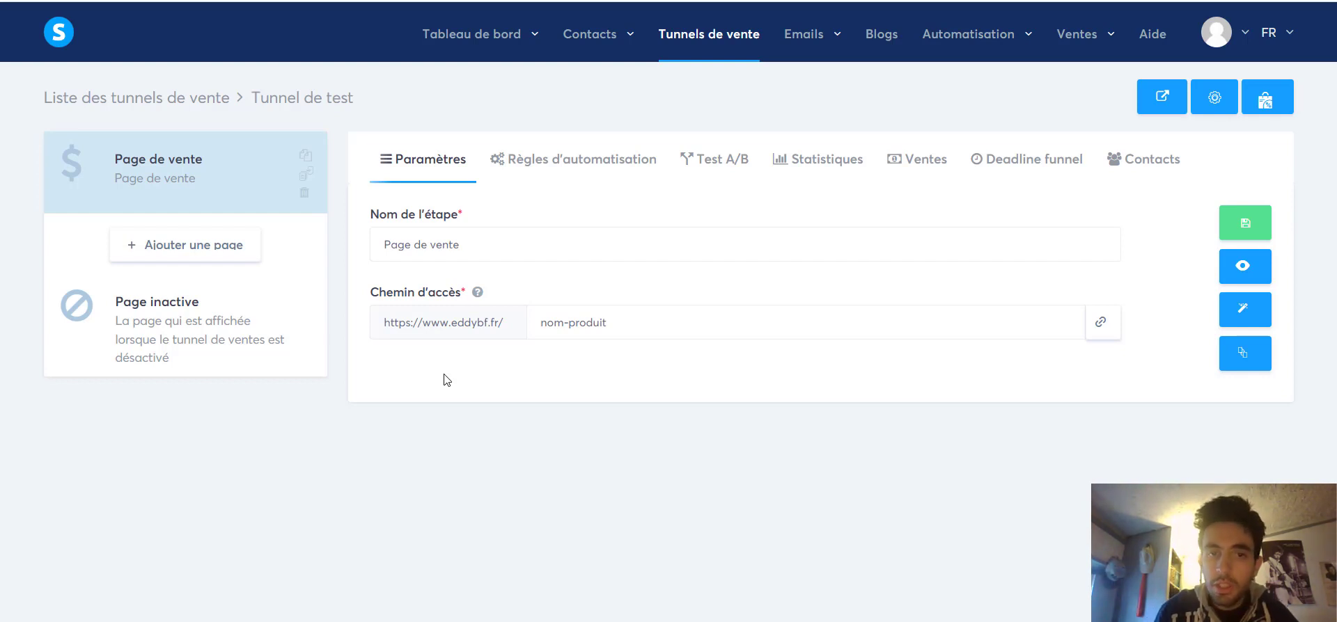
click(1245, 315)
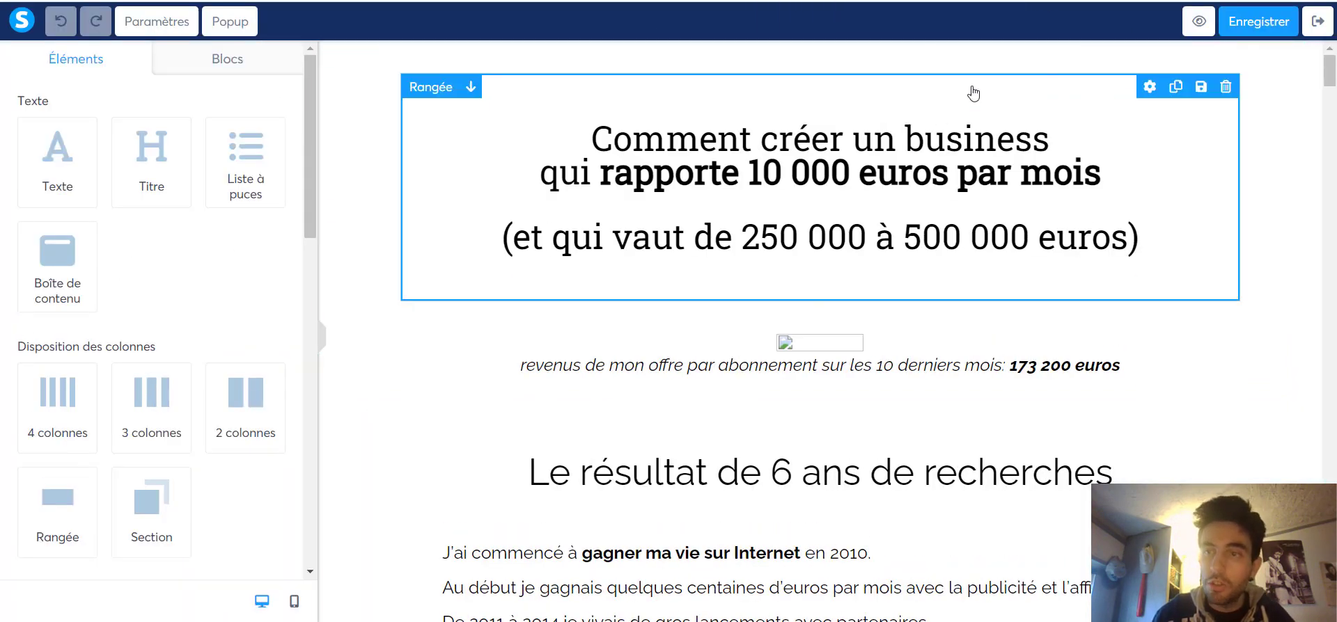
mouse_move(1334, 74)
mouse_down()
mouse_move(1335, 595)
mouse_move(1335, 70)
mouse_up()
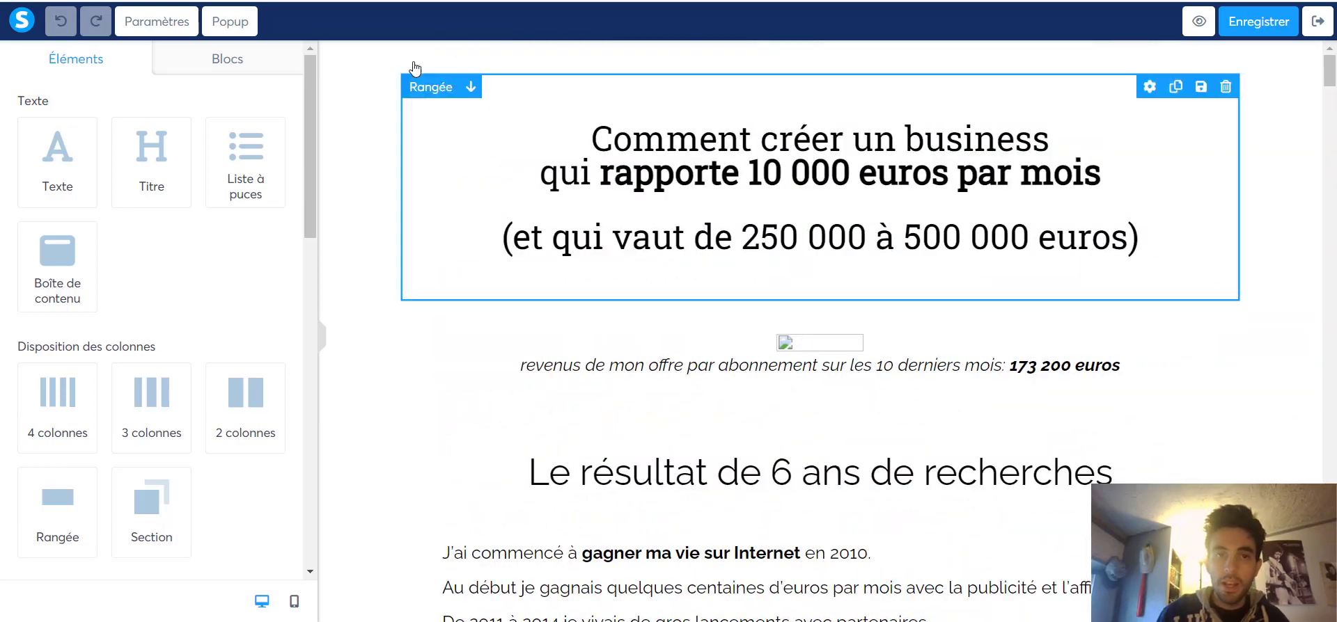
click(1310, 53)
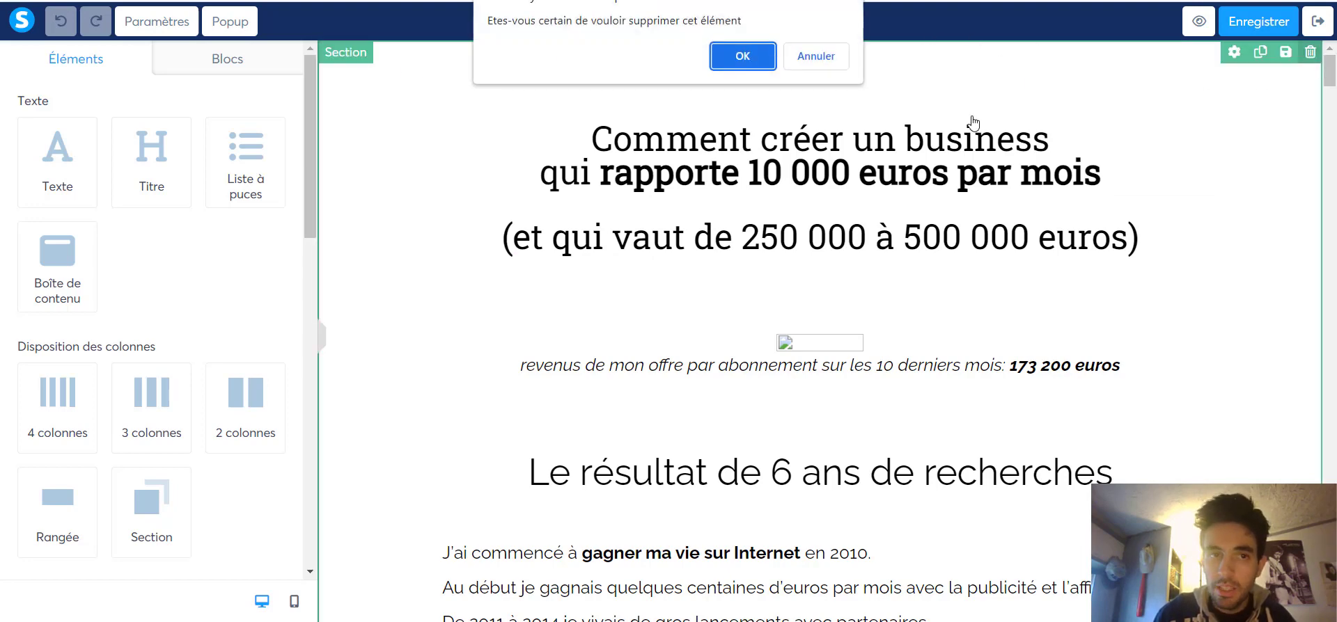
click(795, 62)
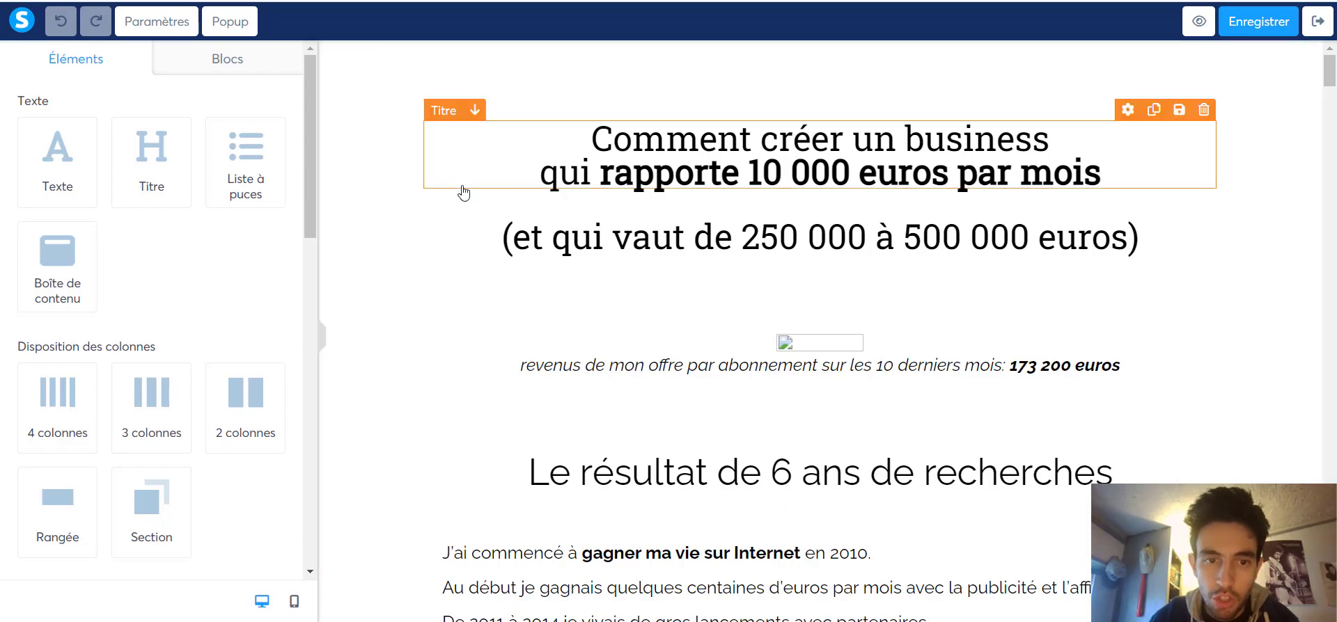
Add a row above the template's headline and fill it with a text, a bullet list and a content box.
scroll(469, 421, down, 20)
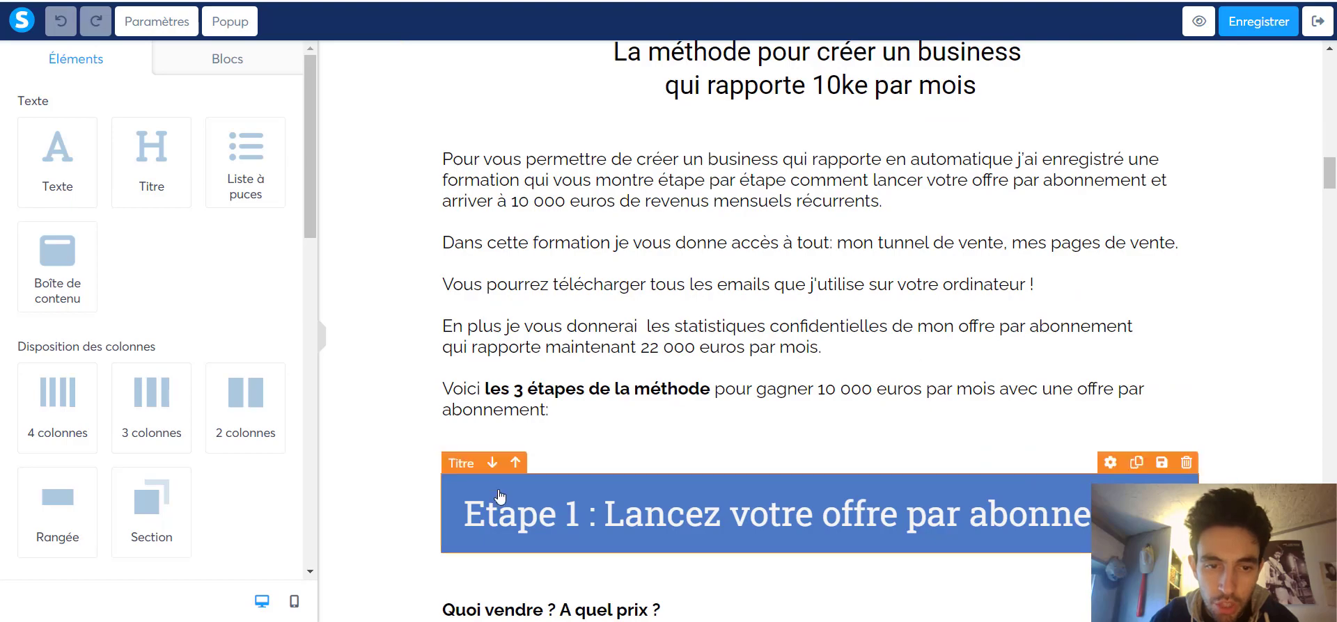
scroll(584, 454, down, 10)
scroll(446, 456, down, 8)
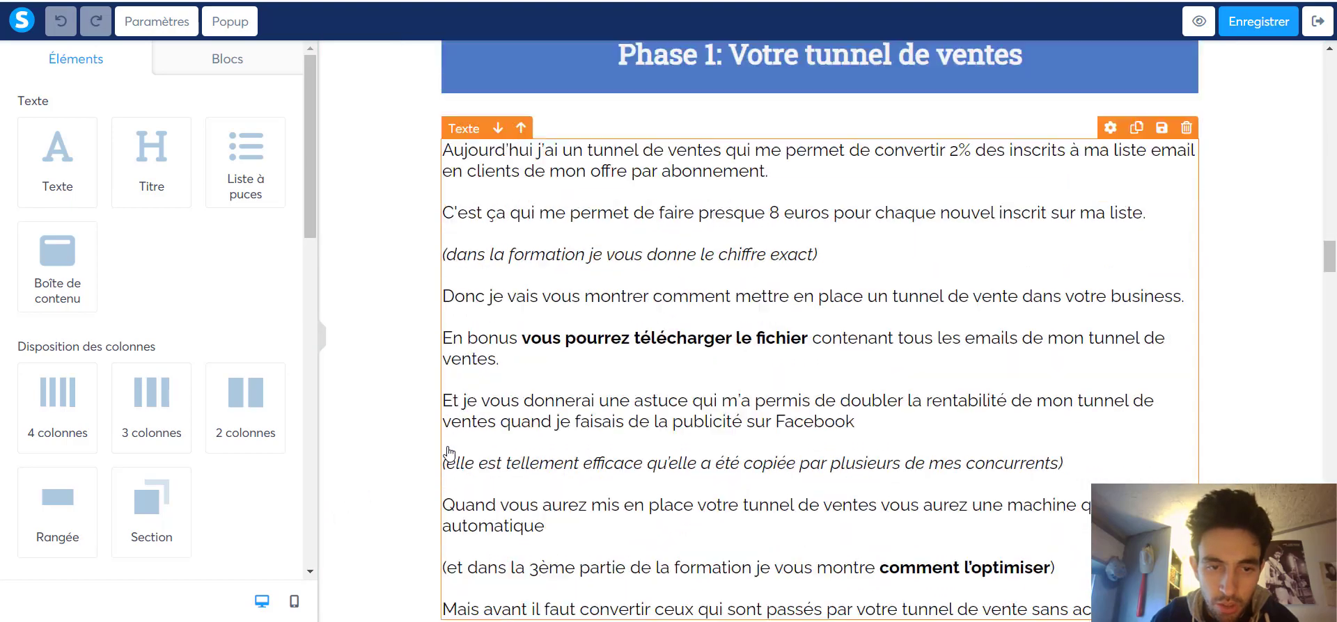
scroll(446, 449, up, 15)
scroll(447, 443, up, 20)
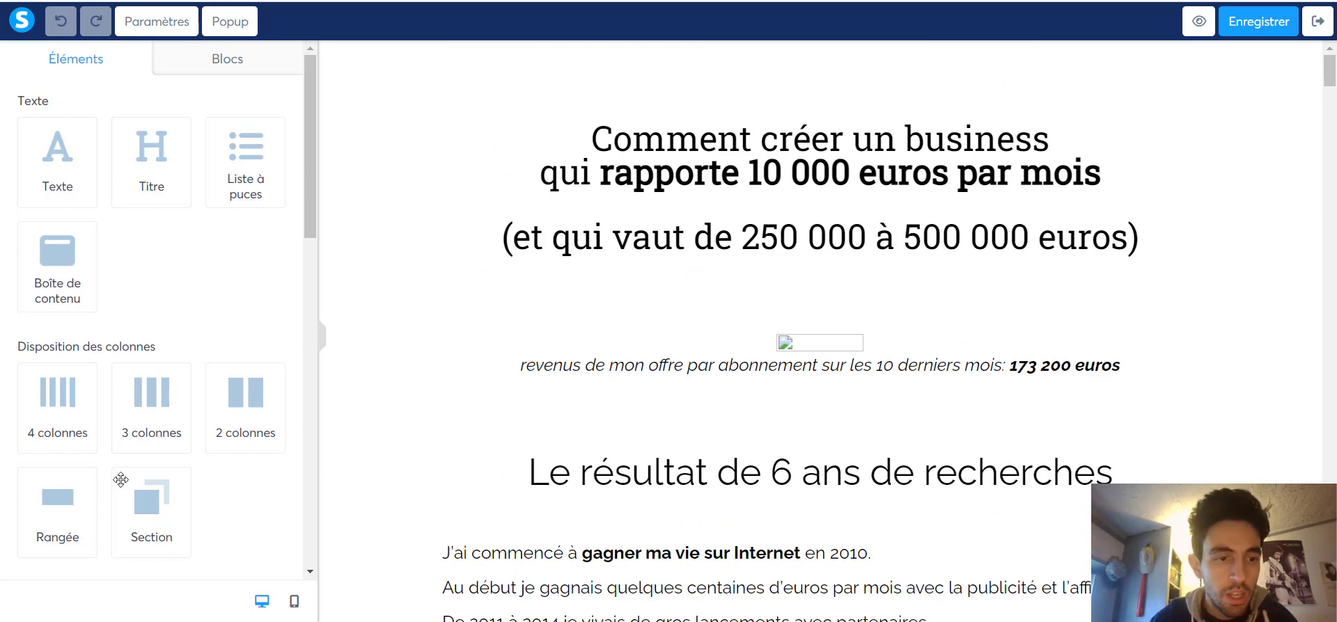
drag(61, 533, 780, 122)
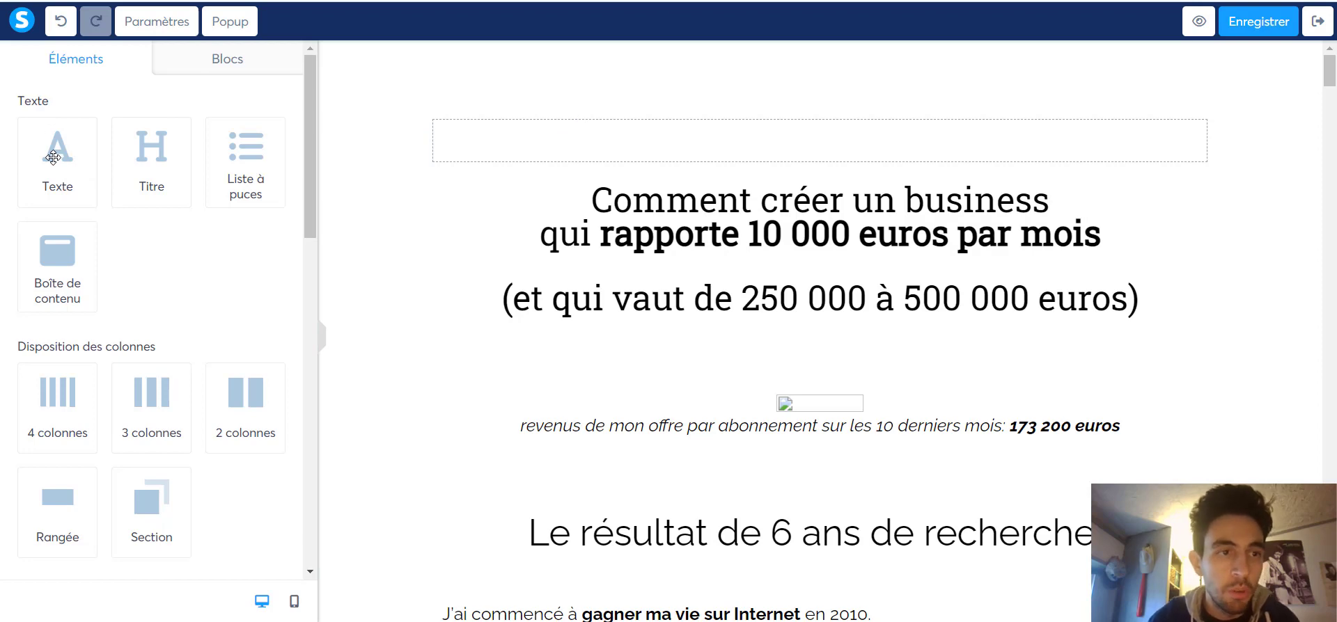
drag(54, 157, 752, 136)
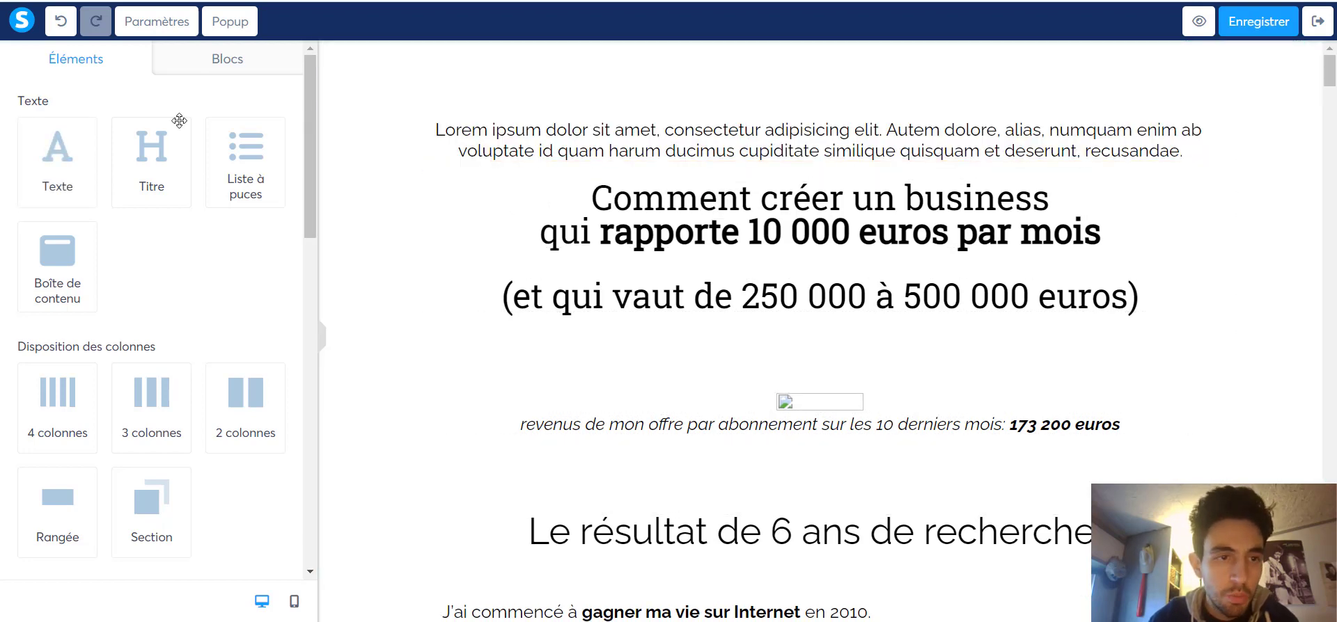
drag(232, 147, 781, 162)
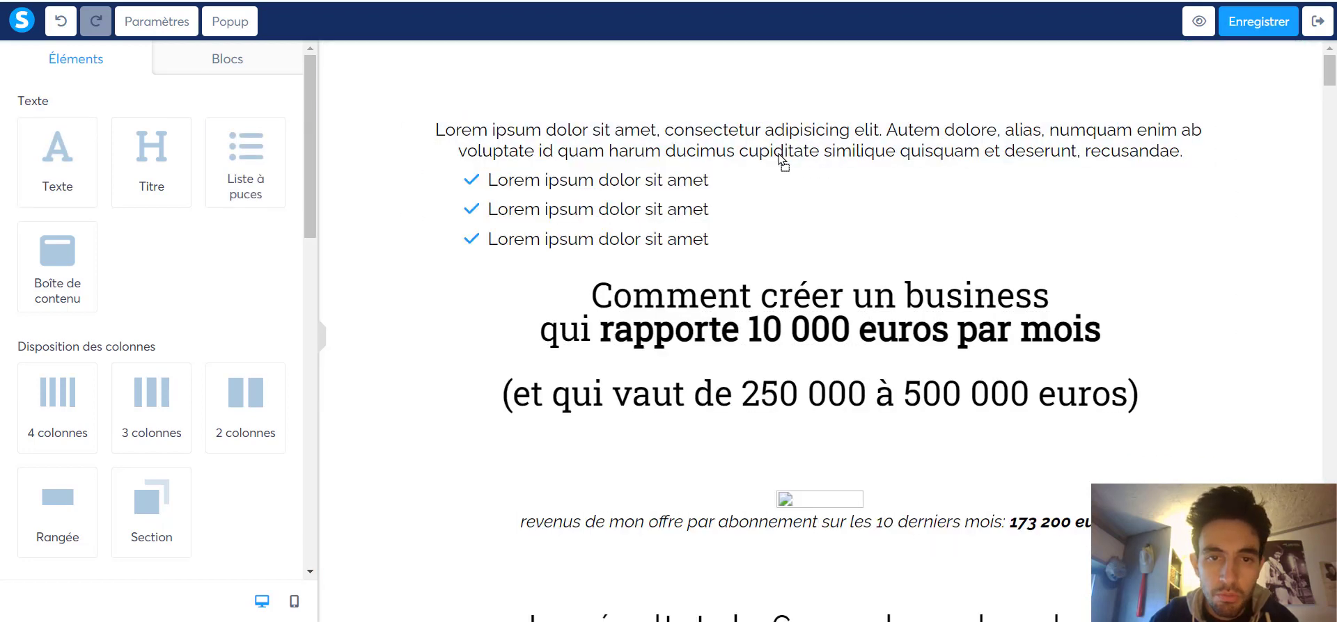
drag(67, 278, 717, 236)
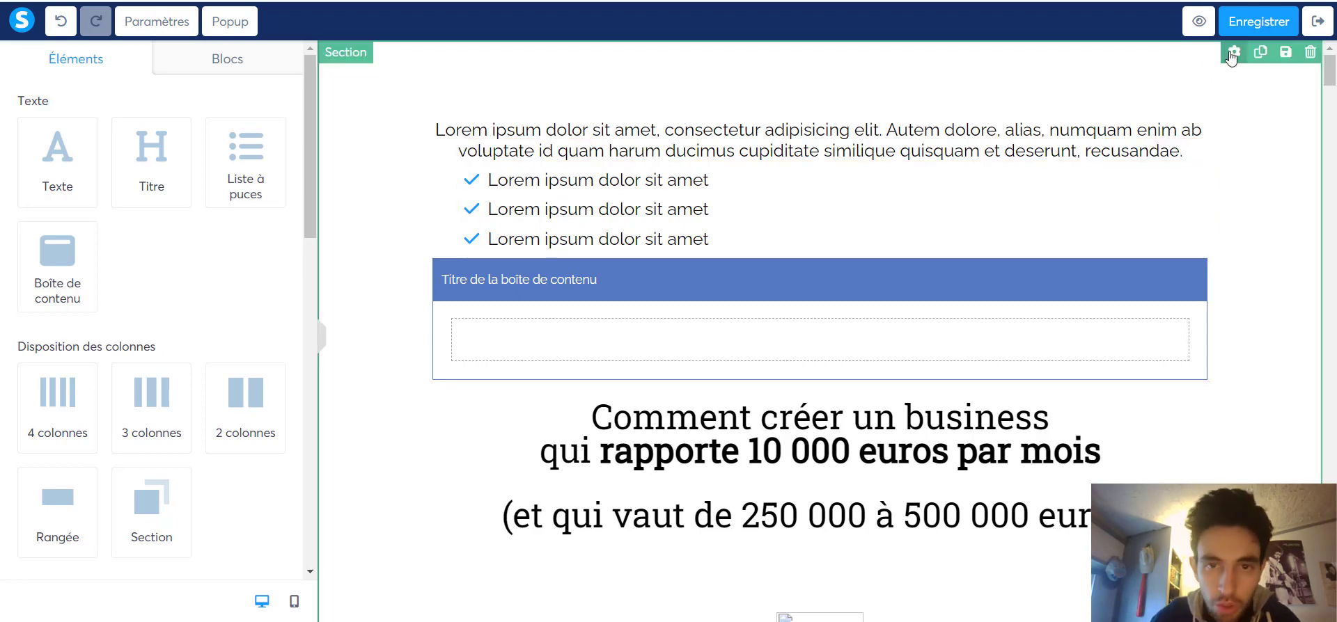
Delete the whole template section and add an empty section to the blank page.
click(1310, 52)
click(742, 57)
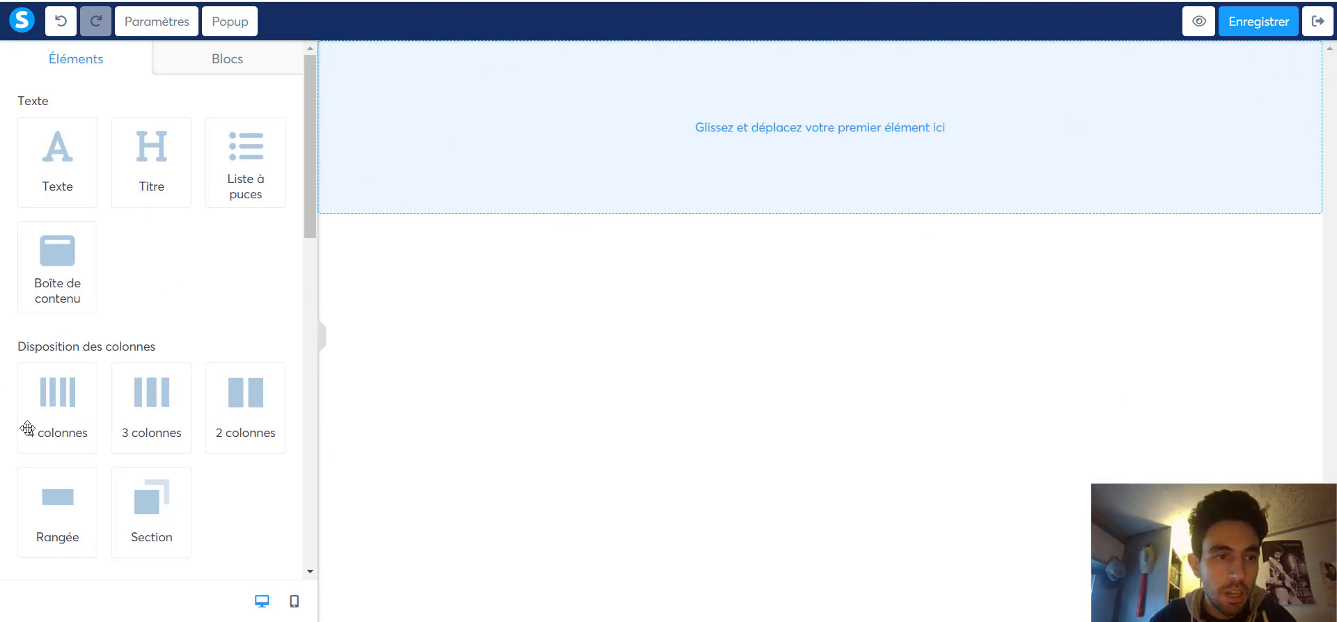
scroll(87, 465, down, 5)
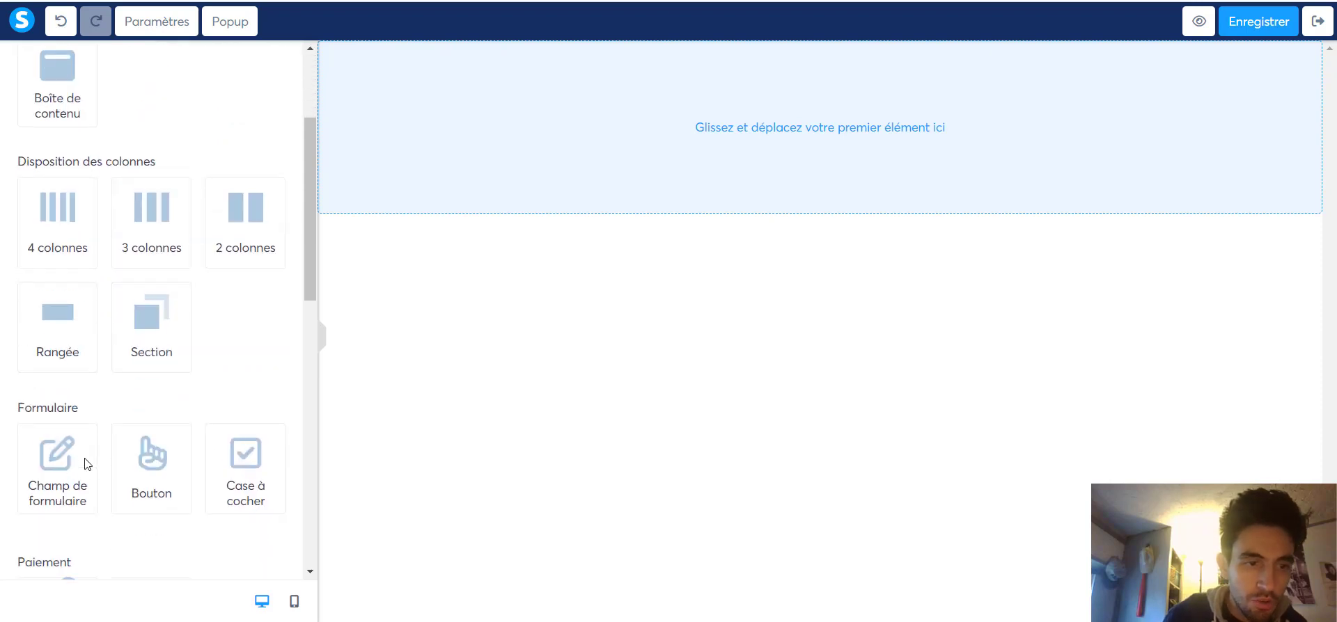
scroll(182, 223, up, 2)
scroll(182, 223, up, 3)
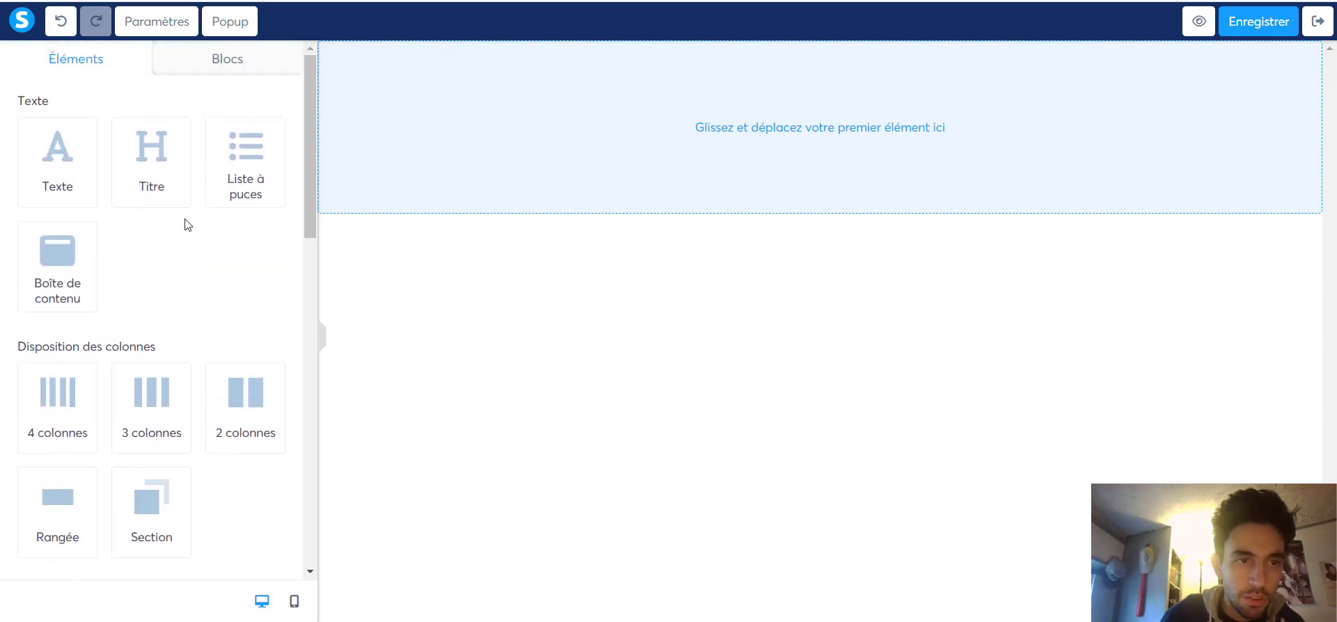
scroll(182, 223, down, 4)
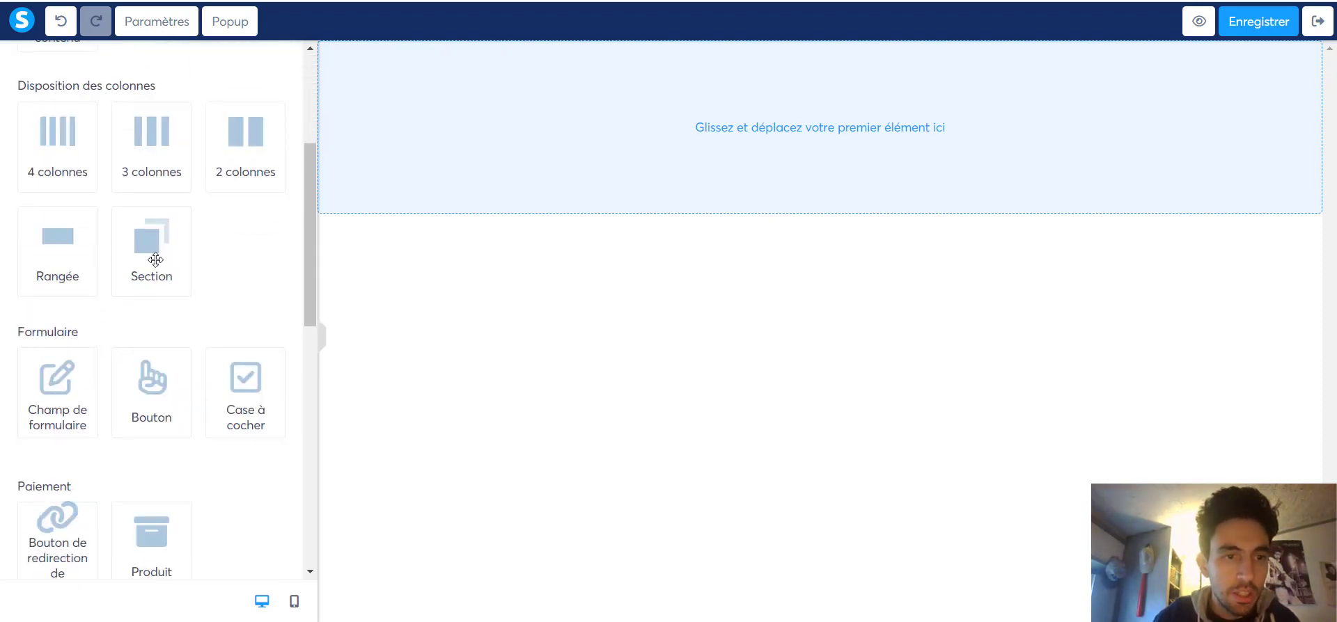
drag(155, 259, 827, 122)
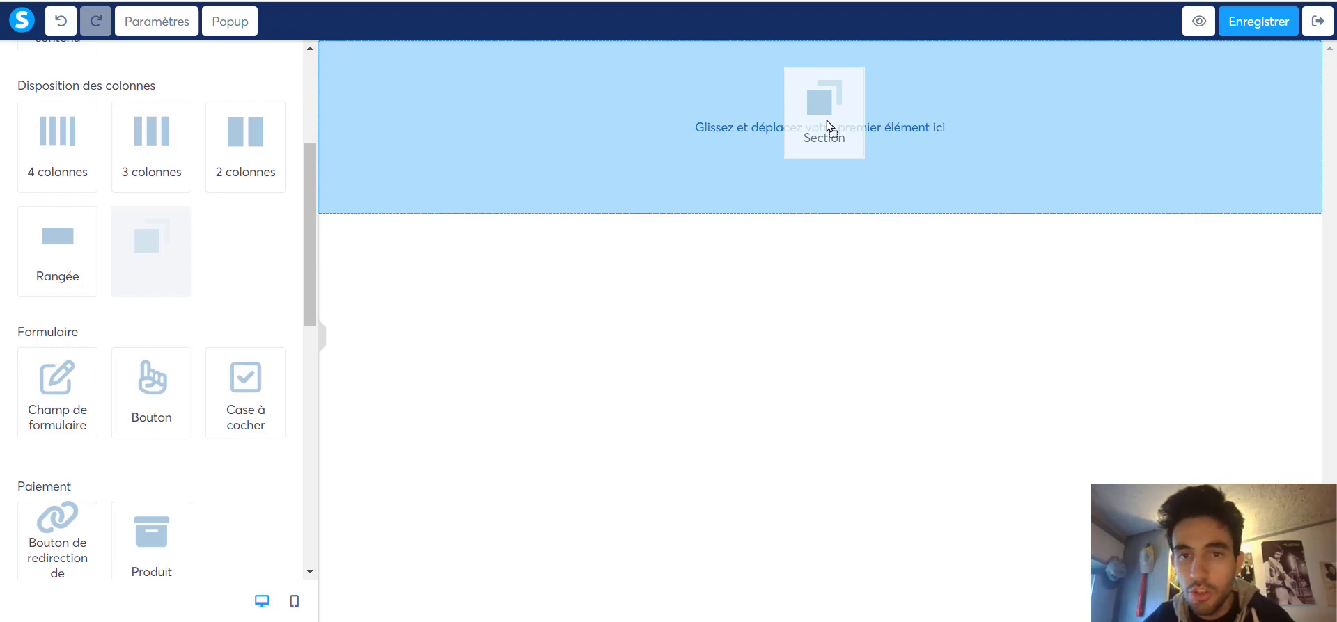
drag(827, 126, 826, 128)
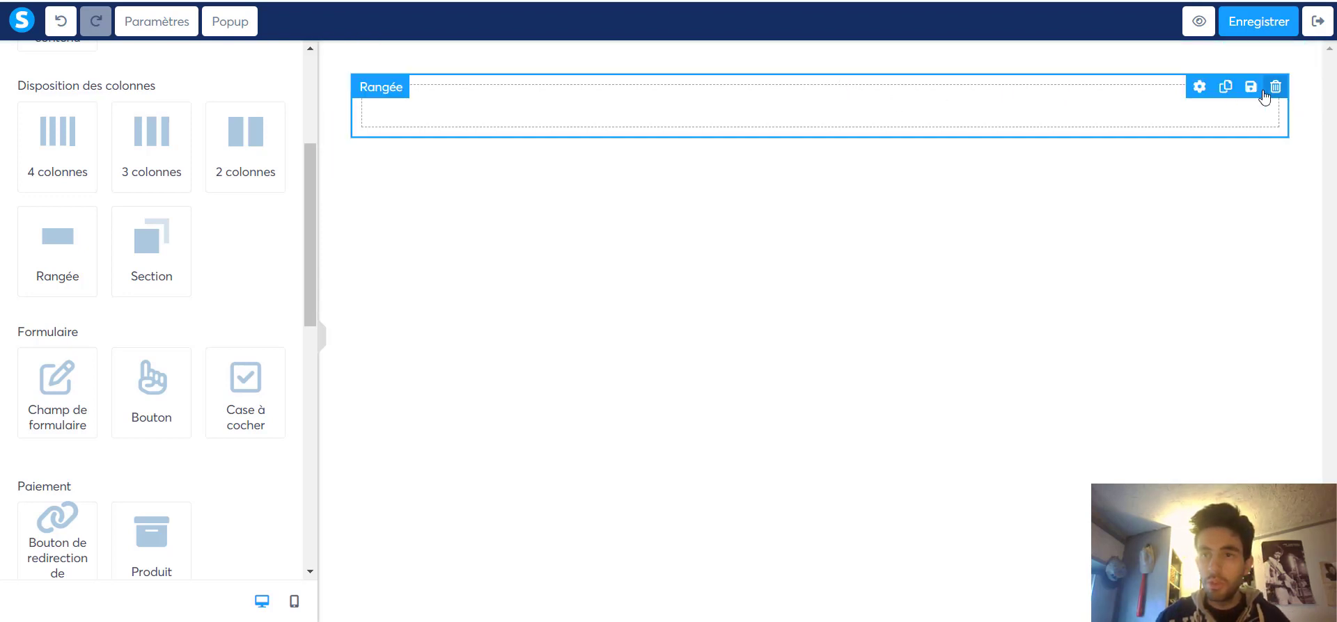
Delete the section's default row and insert a new row into the empty section.
click(1275, 88)
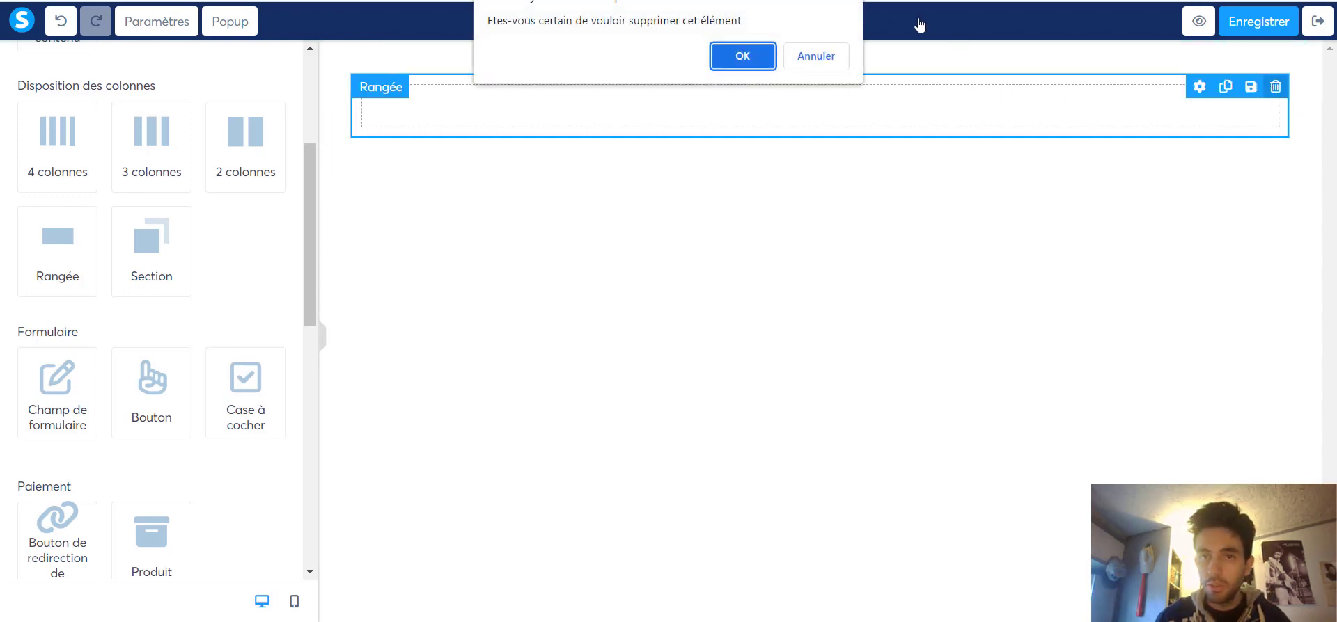
click(721, 55)
scroll(18, 549, up, 4)
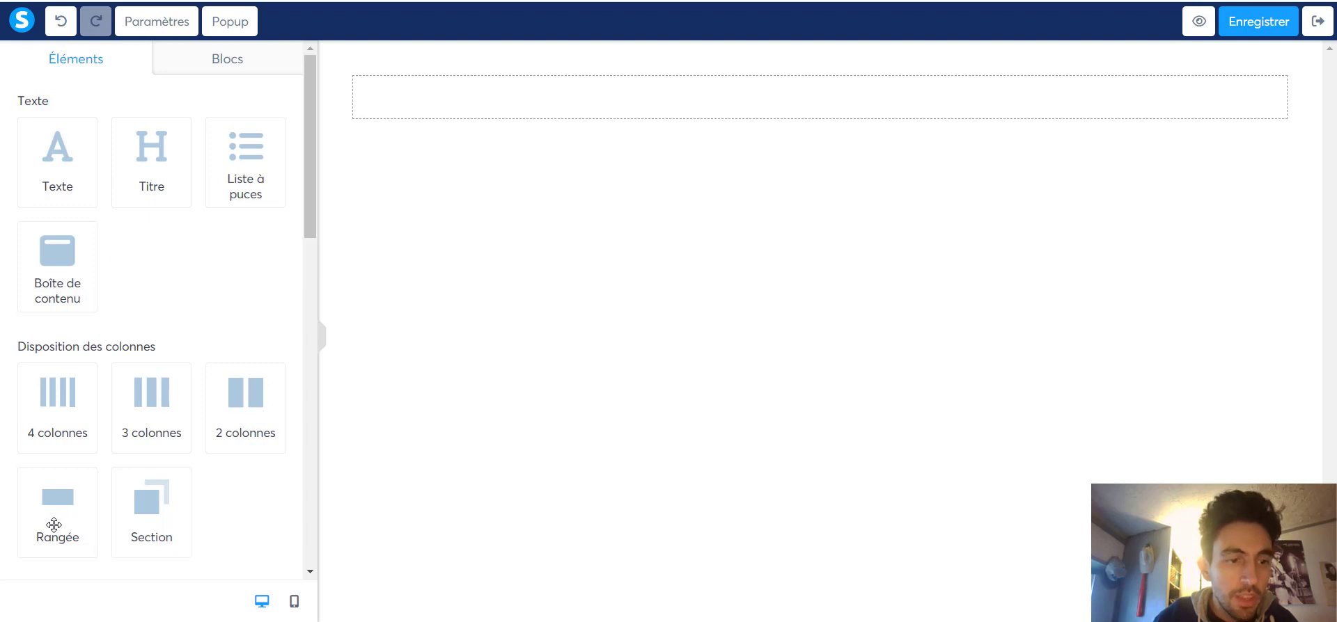
drag(56, 510, 773, 105)
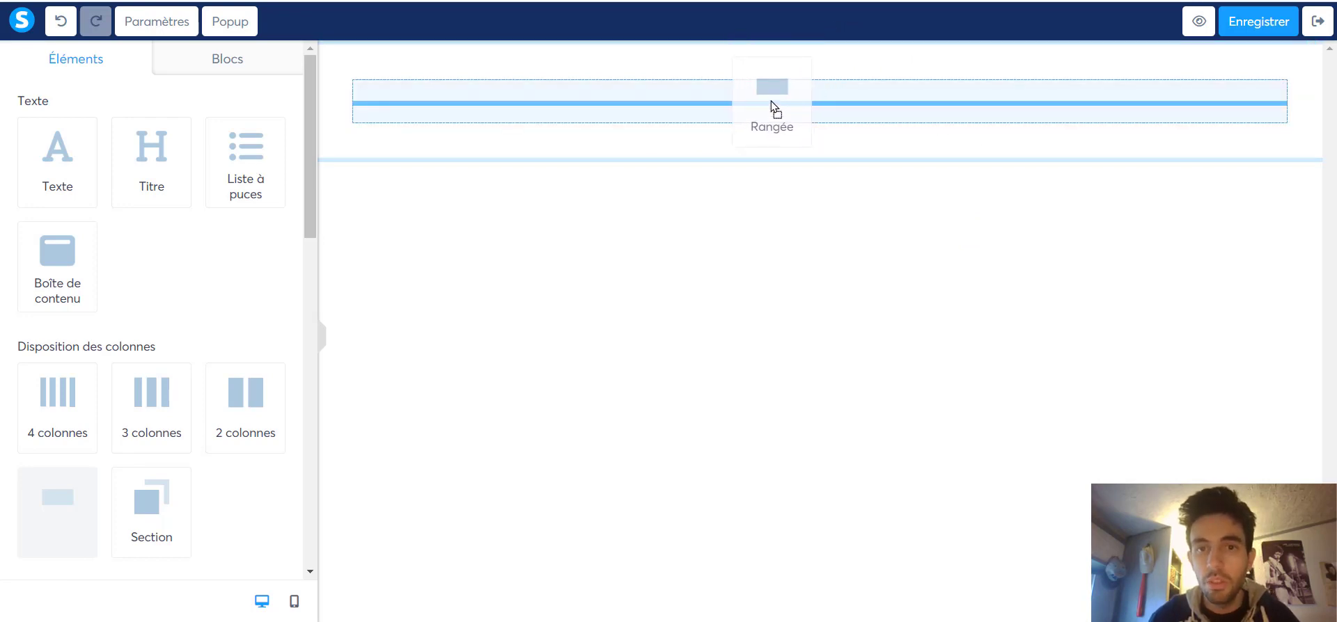
drag(773, 105, 770, 108)
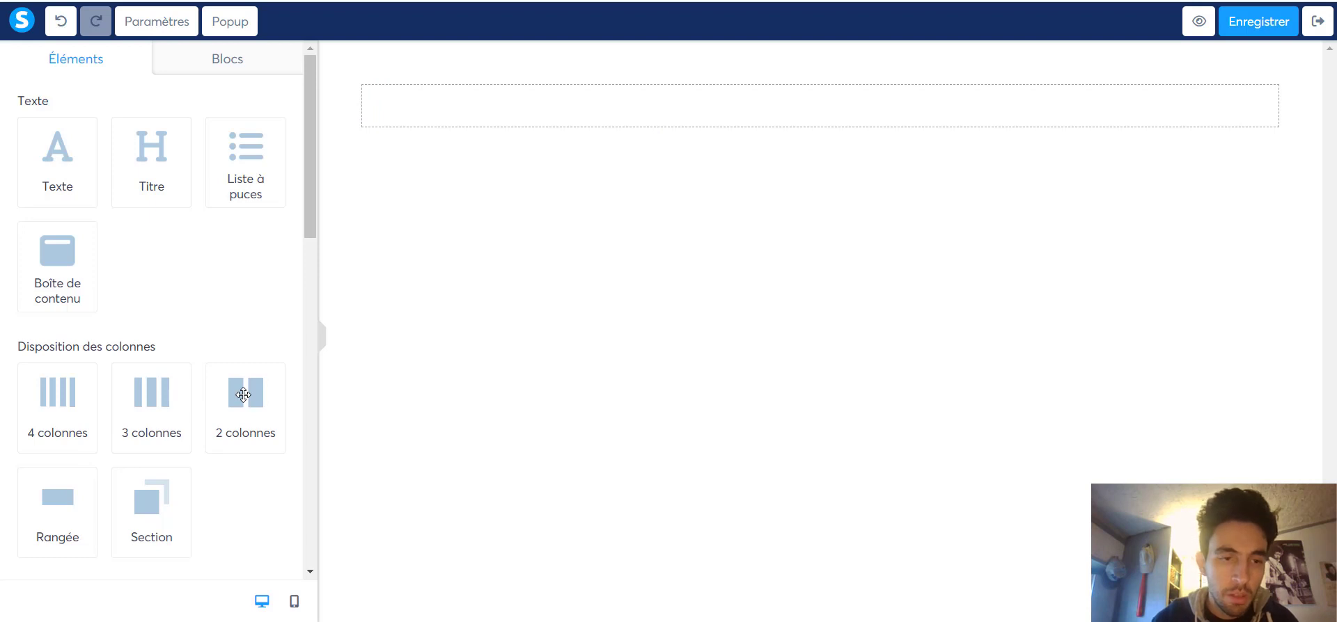
Add a title element to the empty row and set its text to "Comment perdre 10 kilos en 1 mois ? La méthode".
drag(243, 394, 237, 473)
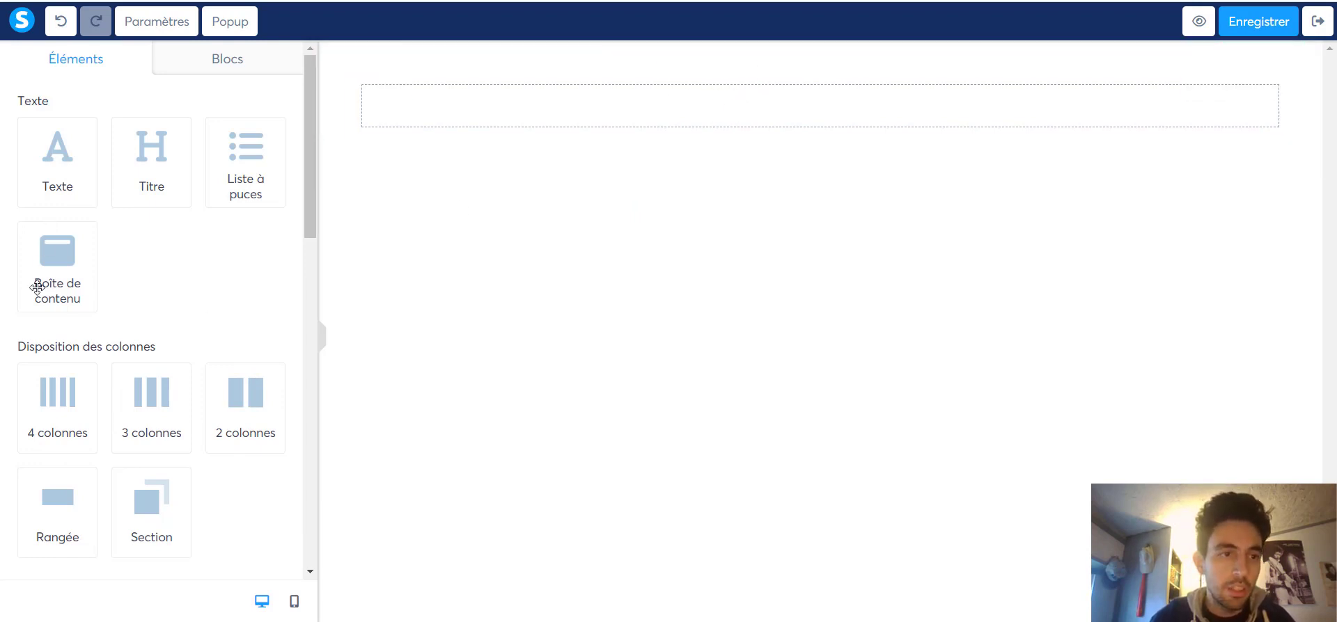
drag(151, 146, 798, 118)
double_click(797, 113)
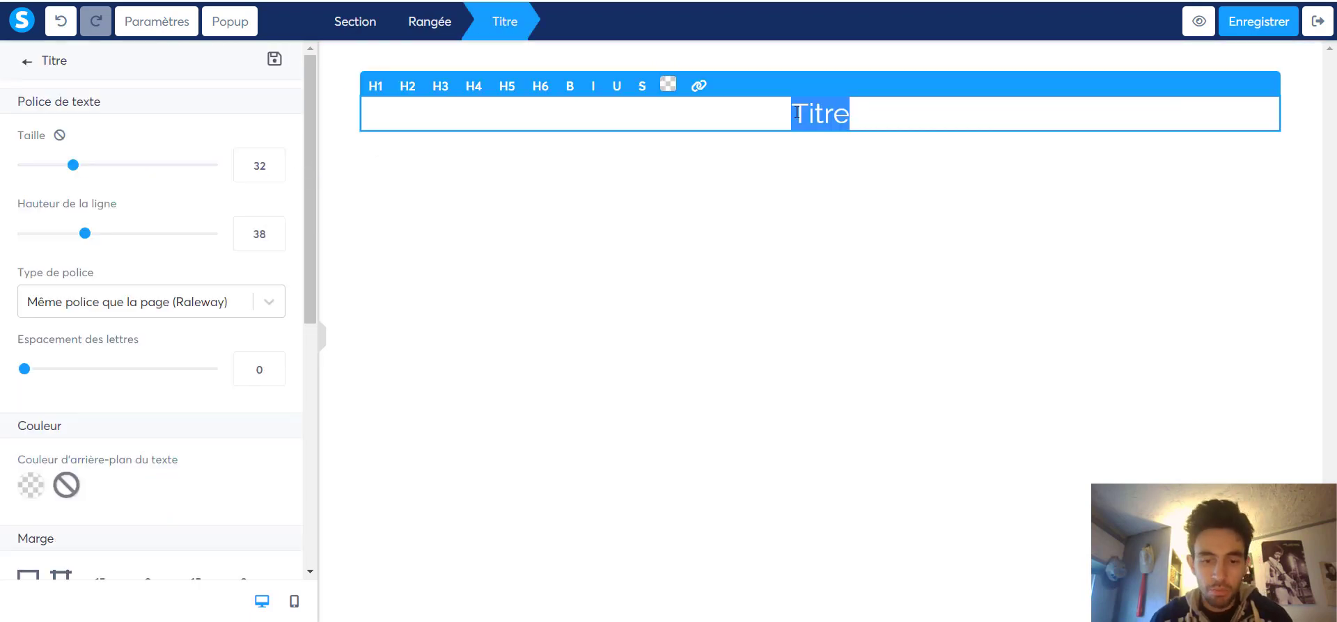
text(Commp)
key(BackSpace)
text(ent per)
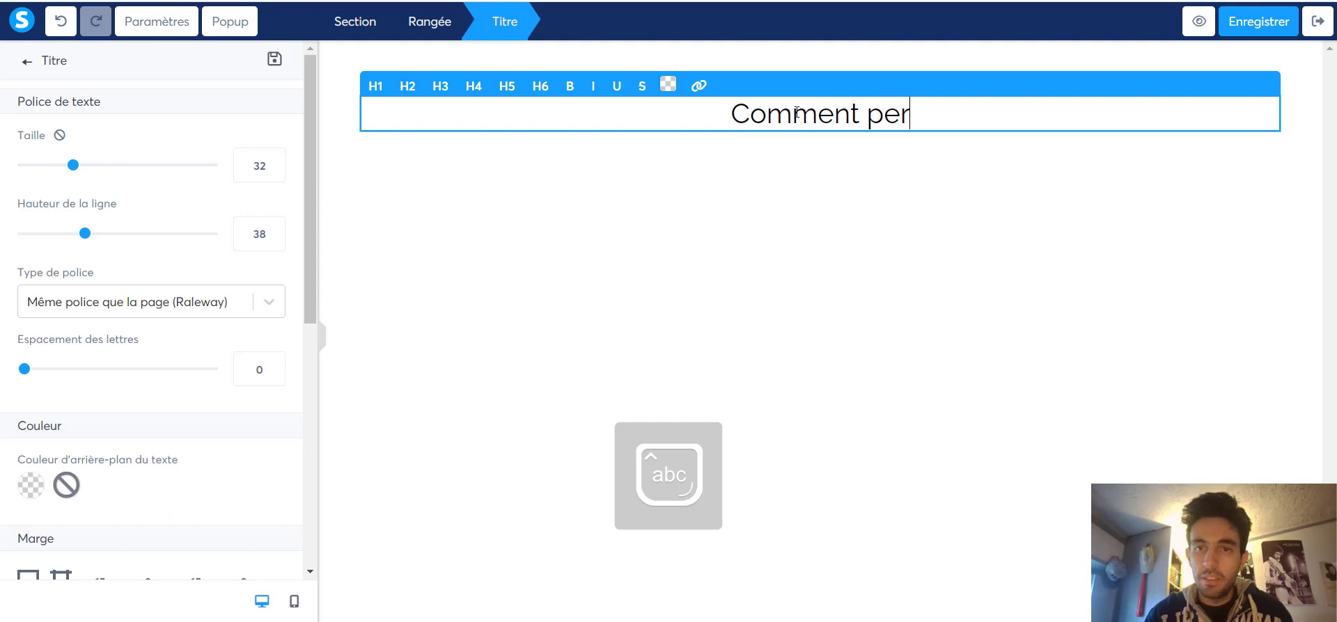
text(dre 10 kilos en)
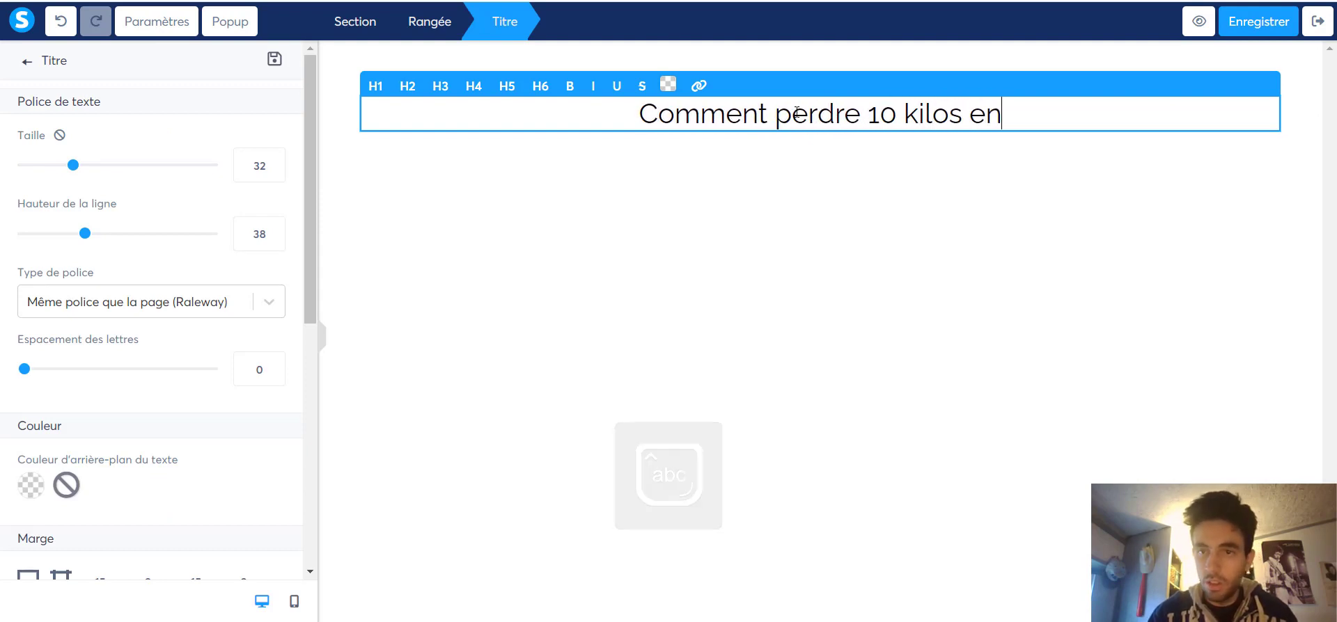
text( 1 mois N)
key(Caps_Lock)
key(BackSpace)
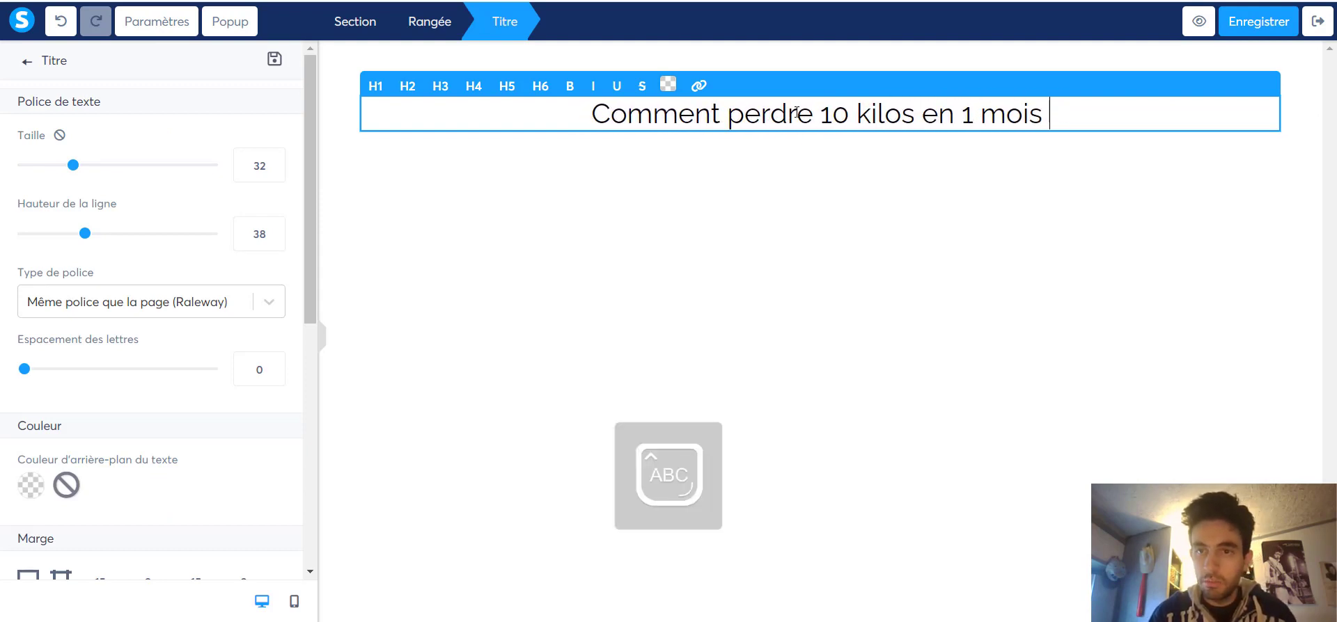
key(Caps_Lock)
text(? La méthode)
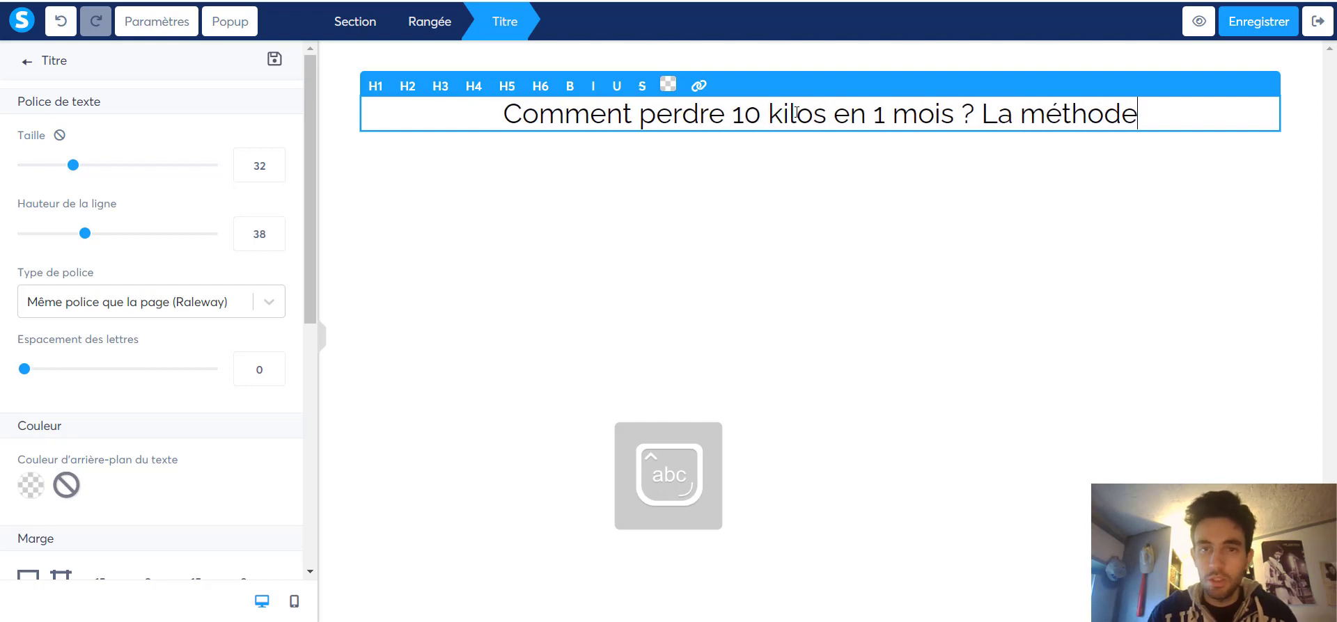
click(596, 262)
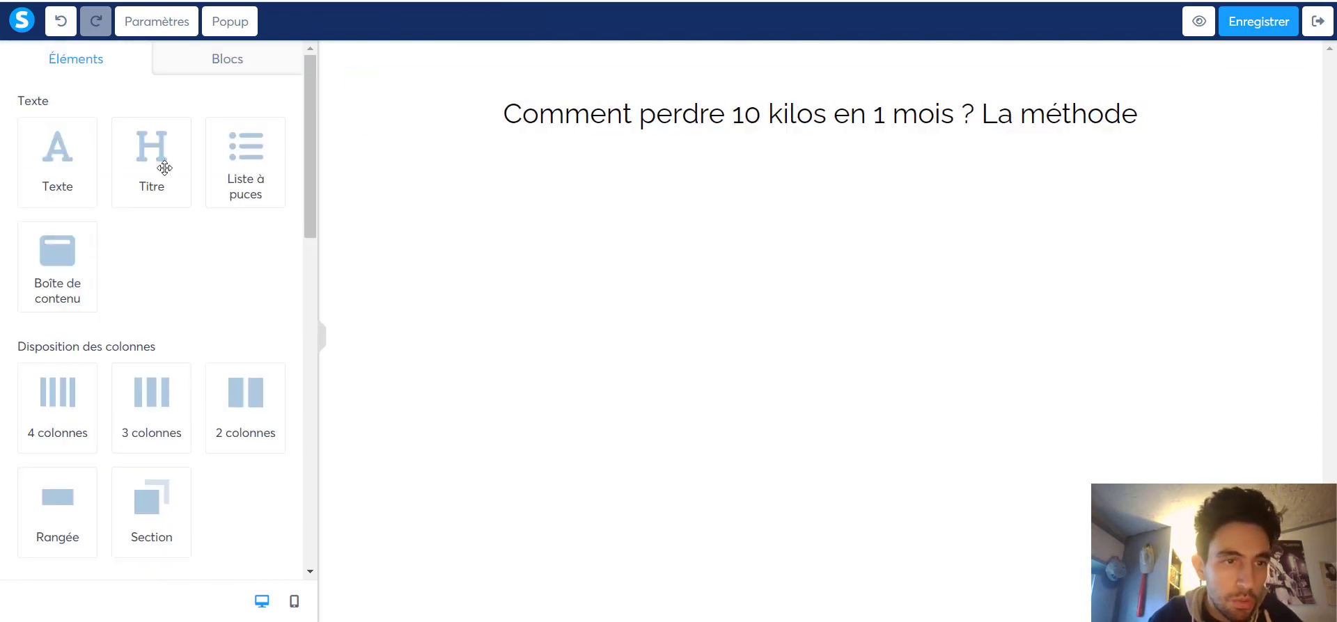
Add a text element beneath the title and replace its placeholder with "Le sous-titre de mon produit".
drag(35, 166, 786, 126)
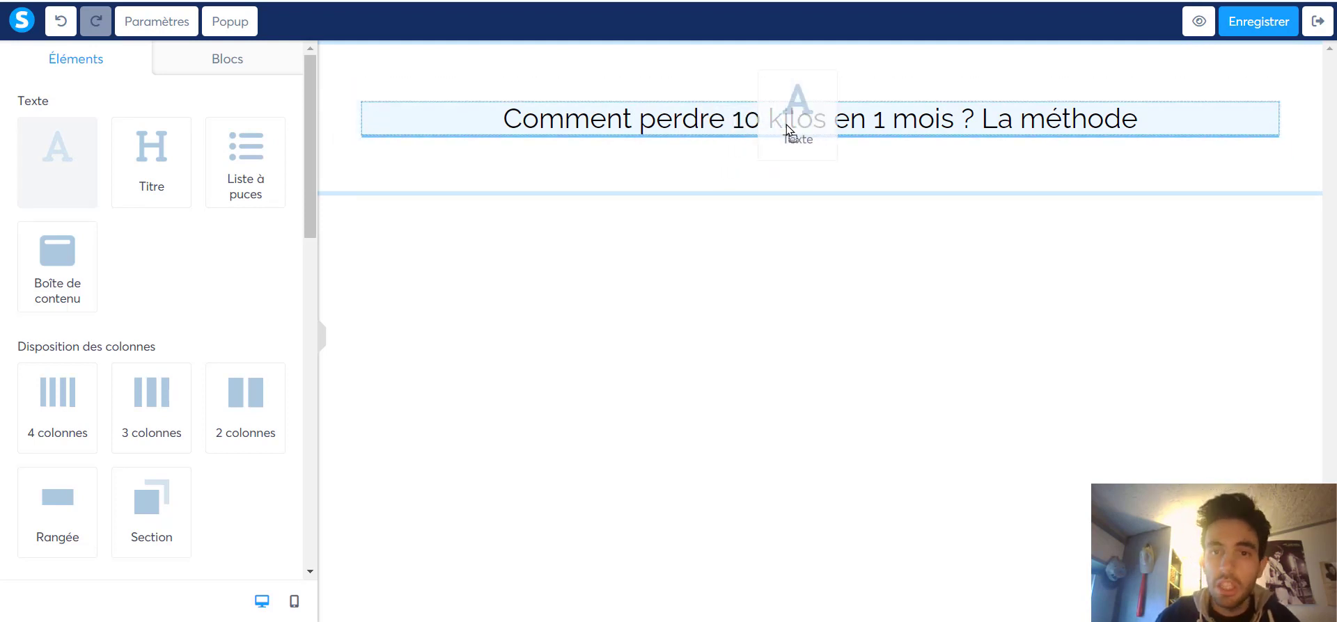
drag(787, 124, 775, 151)
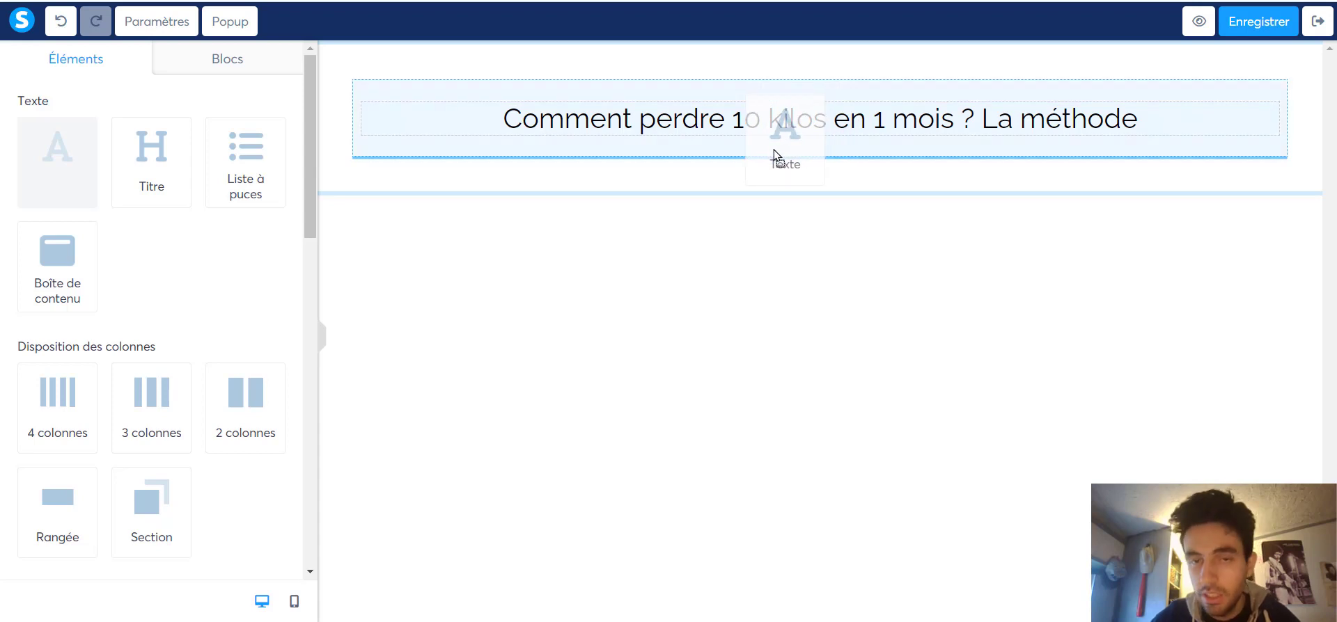
drag(774, 149, 825, 134)
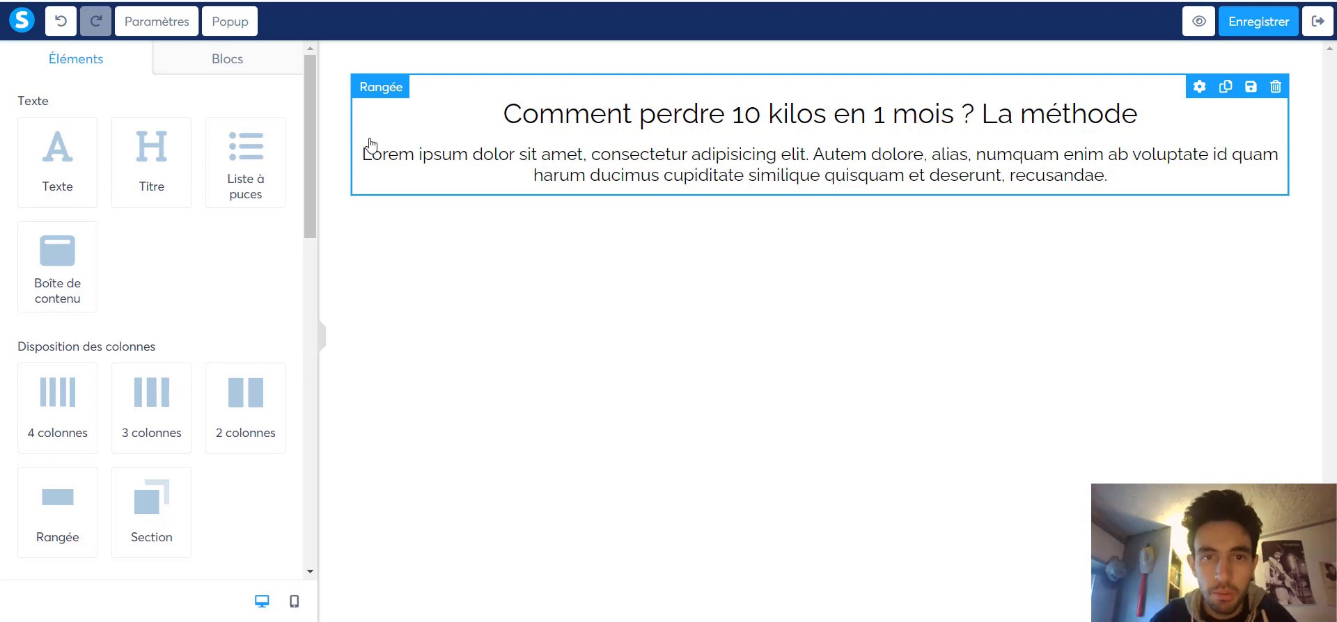
click(768, 155)
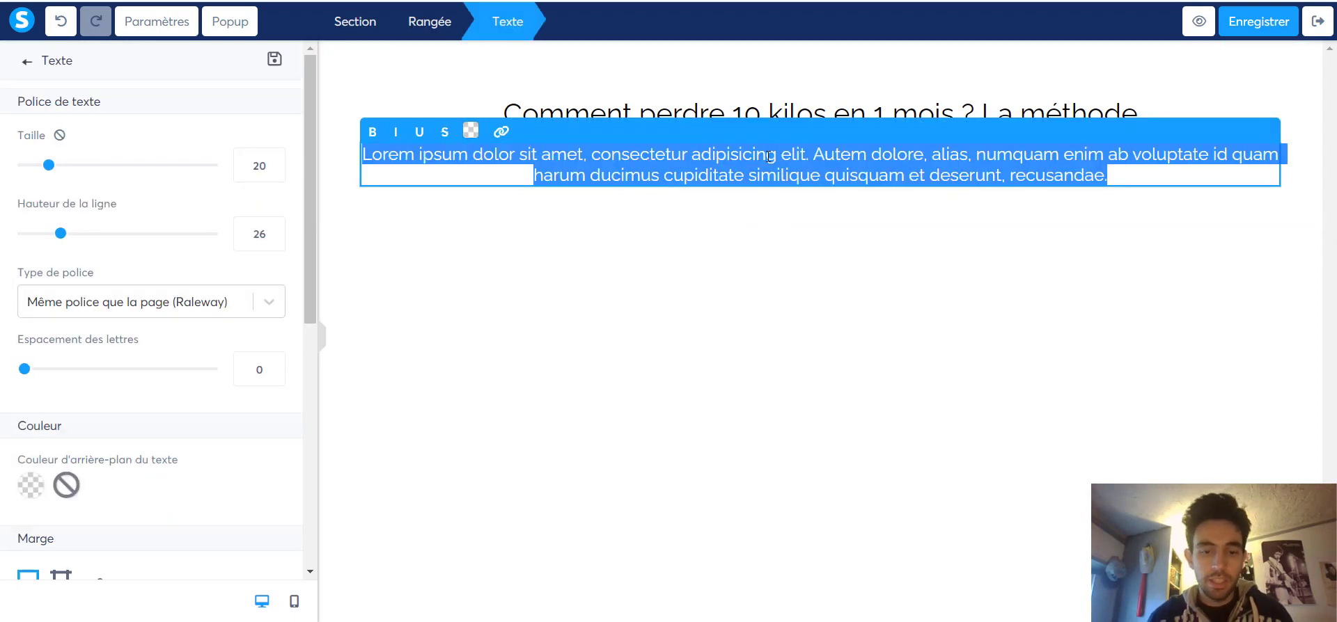
text(Le)
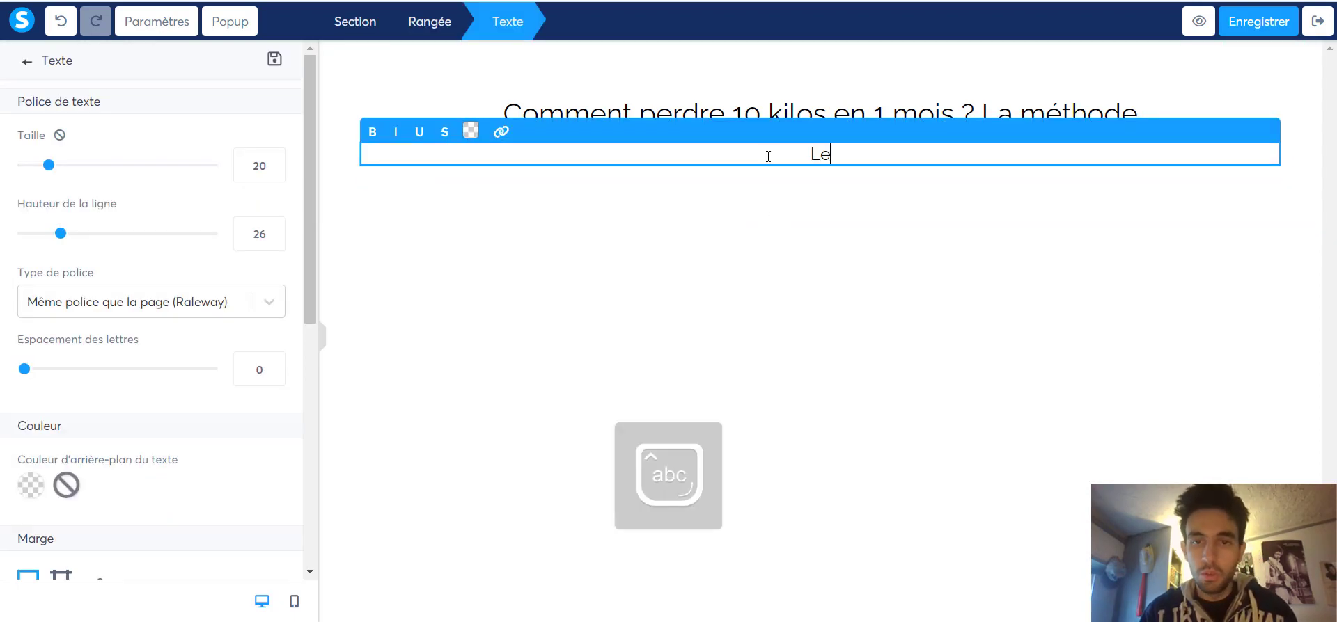
text( sous-titre d)
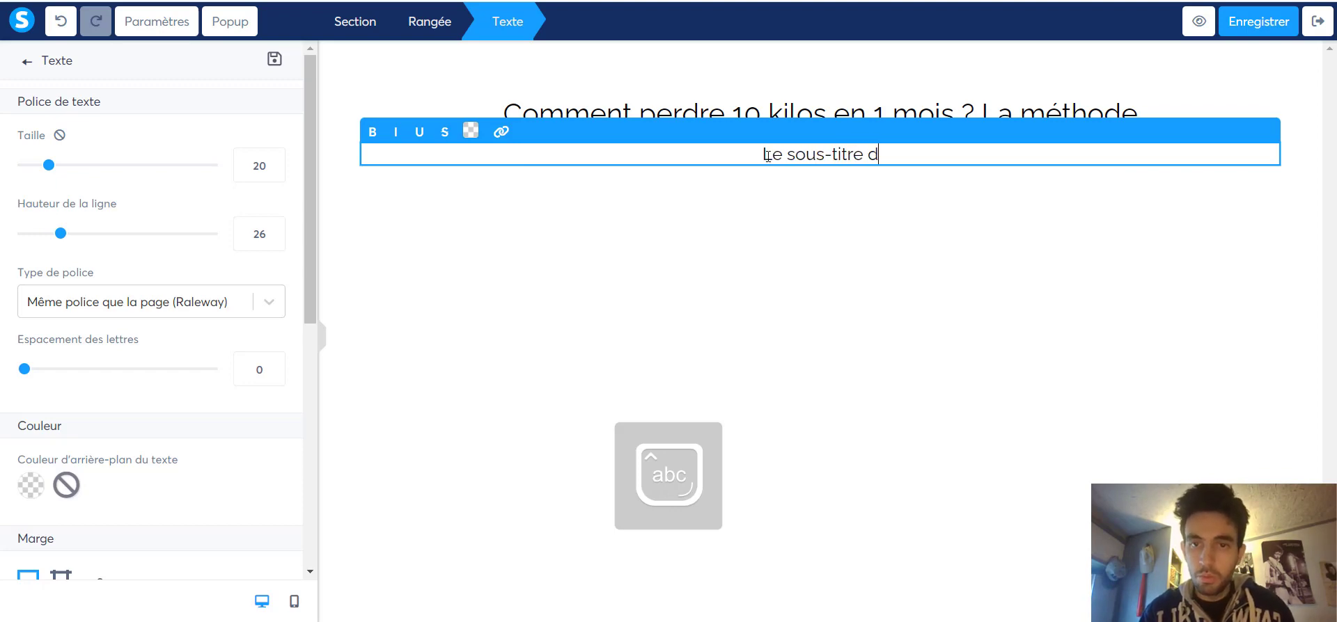
text(e mon produit)
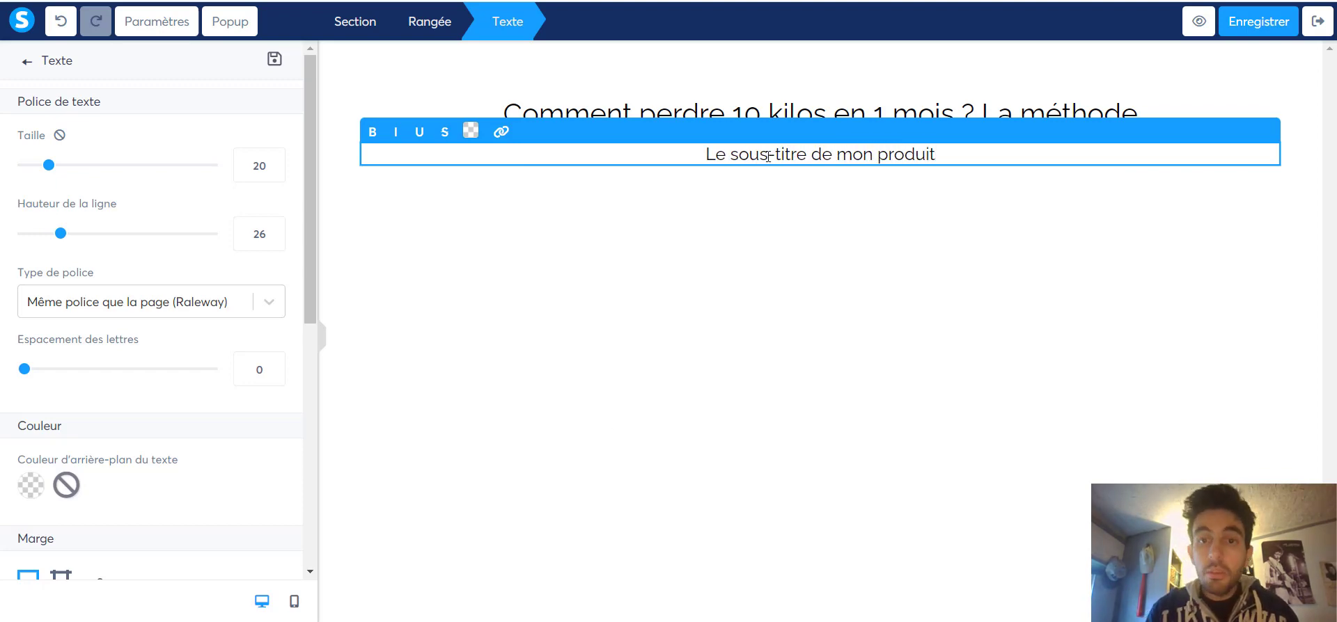
click(697, 322)
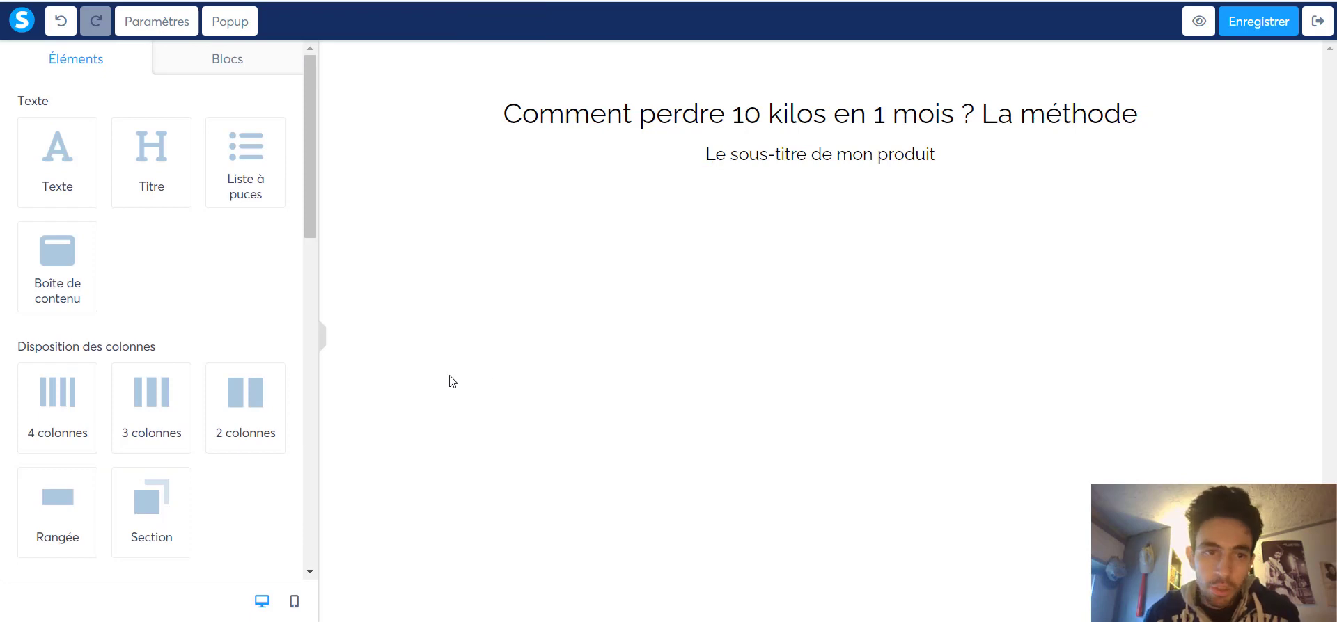
Insert an image element beneath the subtitle.
scroll(167, 362, down, 5)
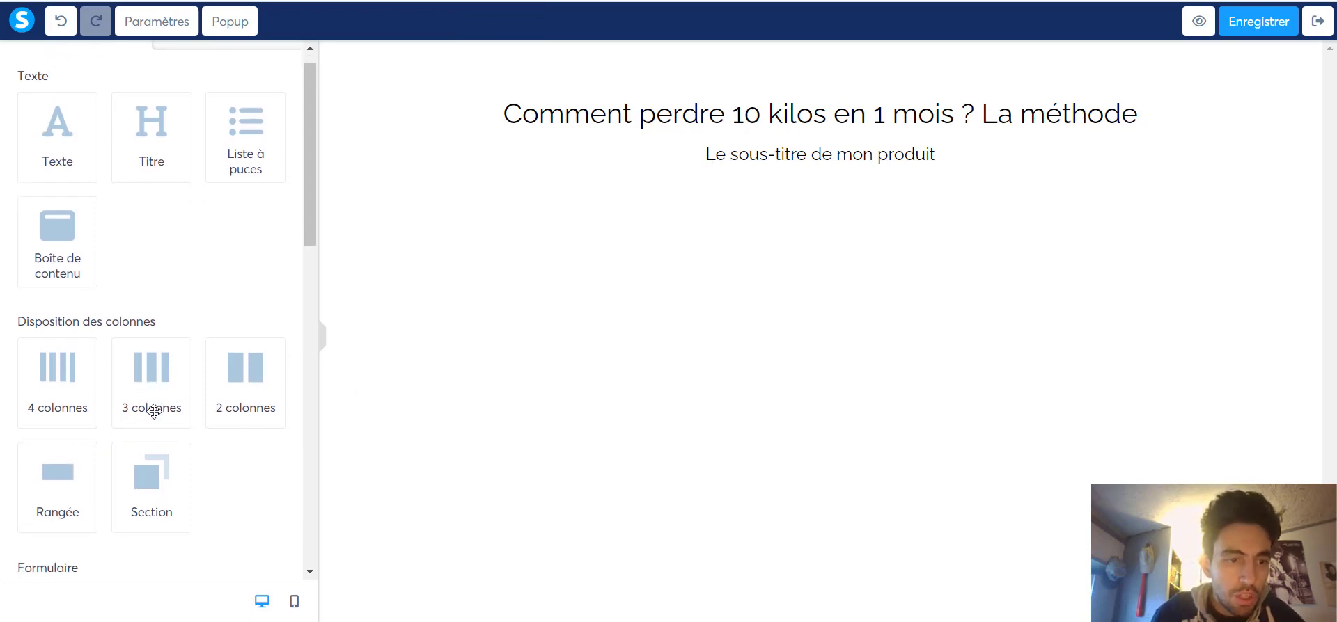
scroll(150, 307, down, 4)
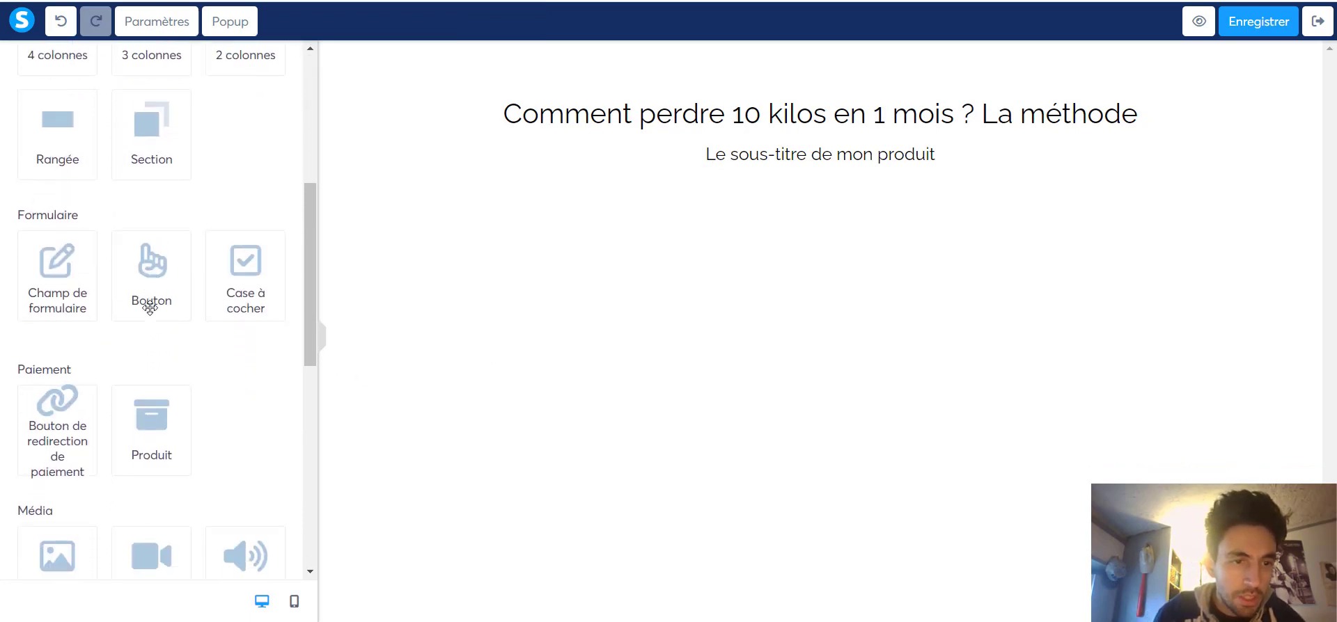
drag(53, 336, 859, 179)
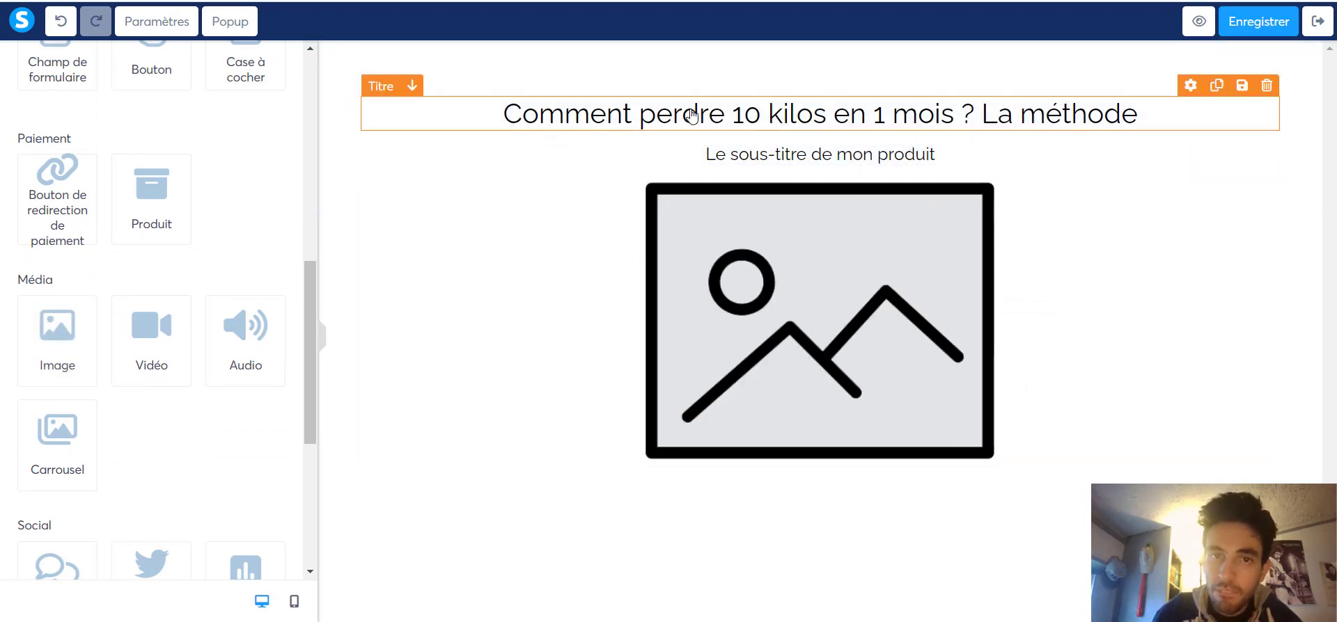
Make the whole title "Comment perdre 10 kilos en 1 mois ? La méthode" bold.
triple_click(817, 117)
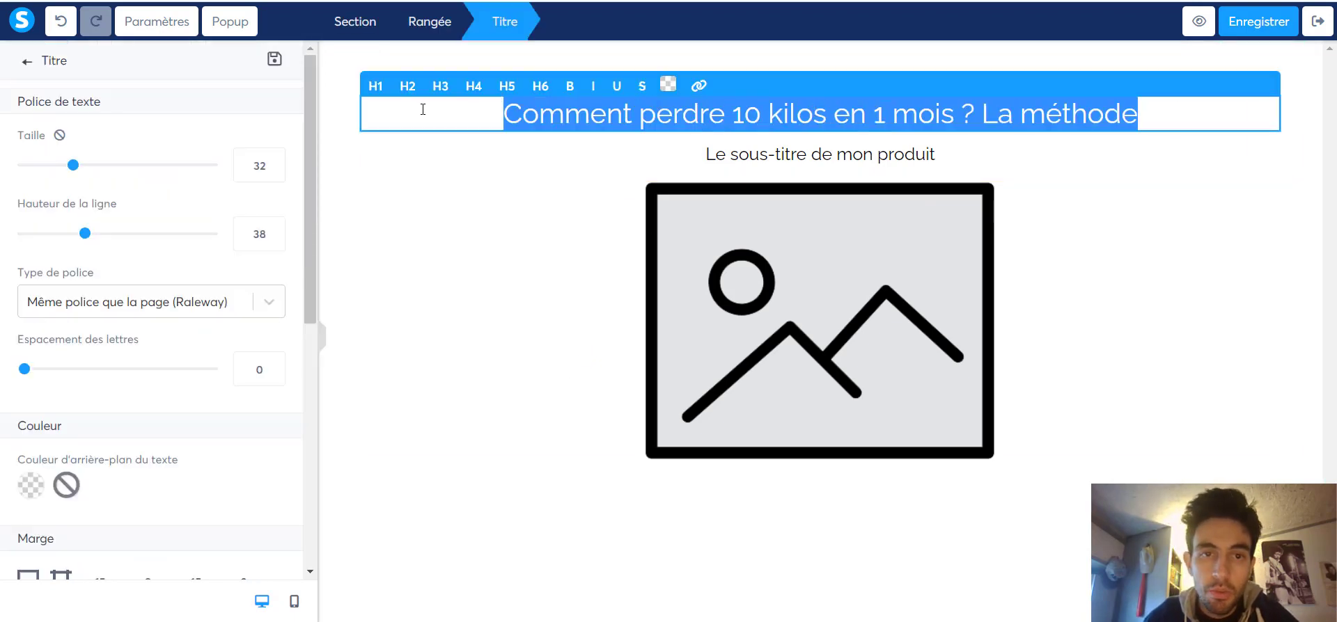
click(628, 154)
triple_click(660, 119)
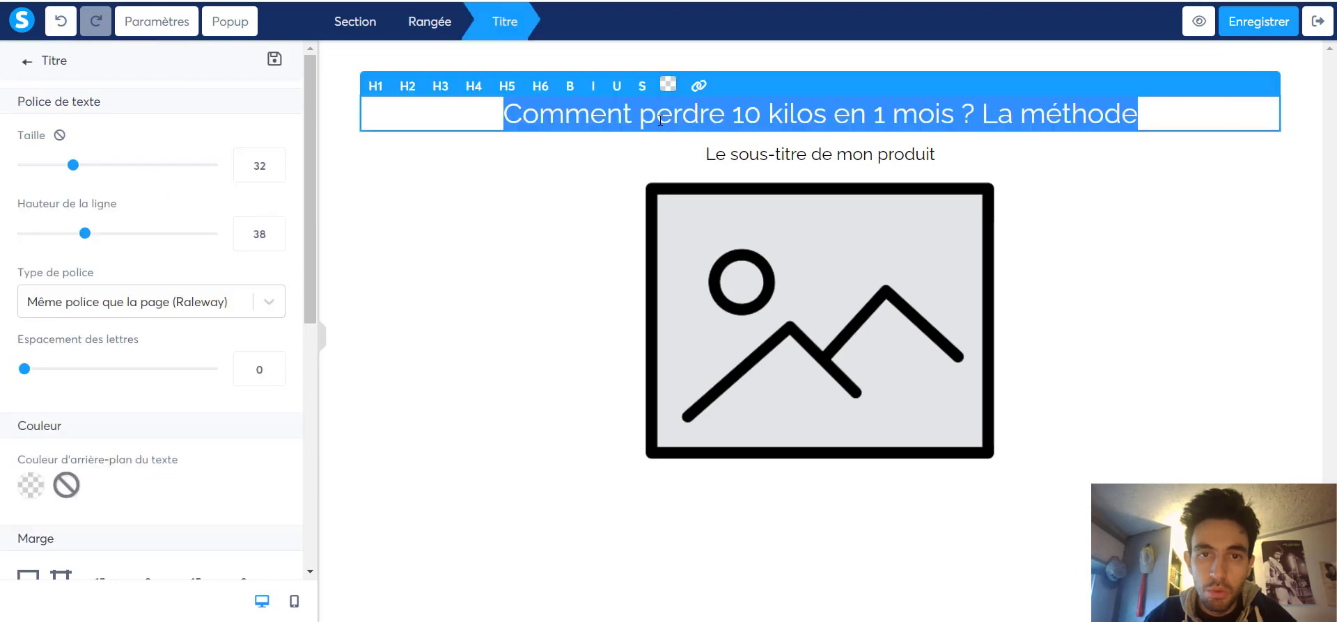
click(563, 87)
click(594, 88)
click(594, 88)
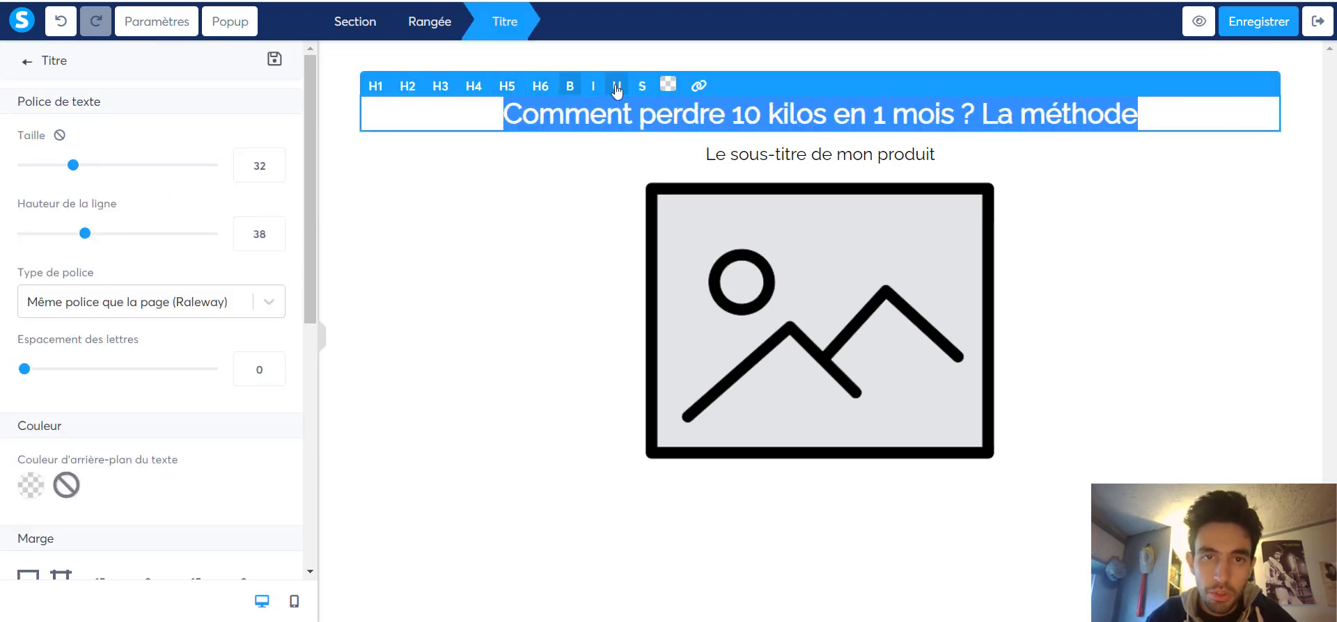
click(668, 85)
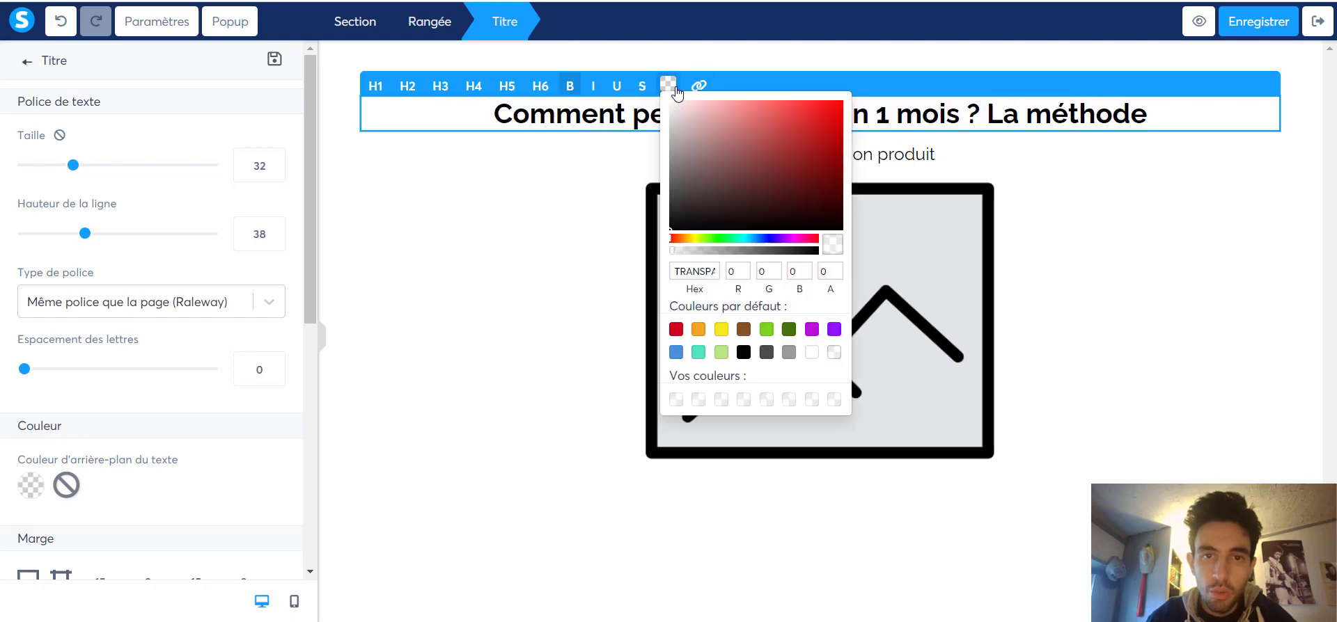
click(628, 108)
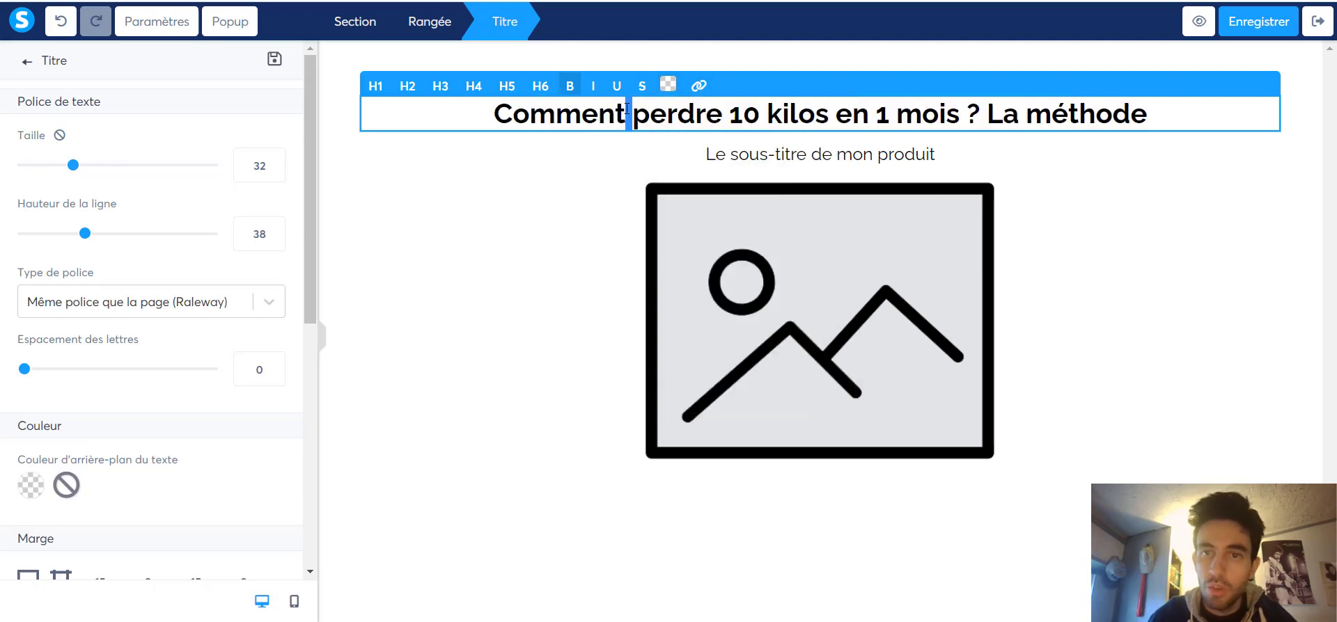
Set the title's font size to 36.
triple_click(626, 109)
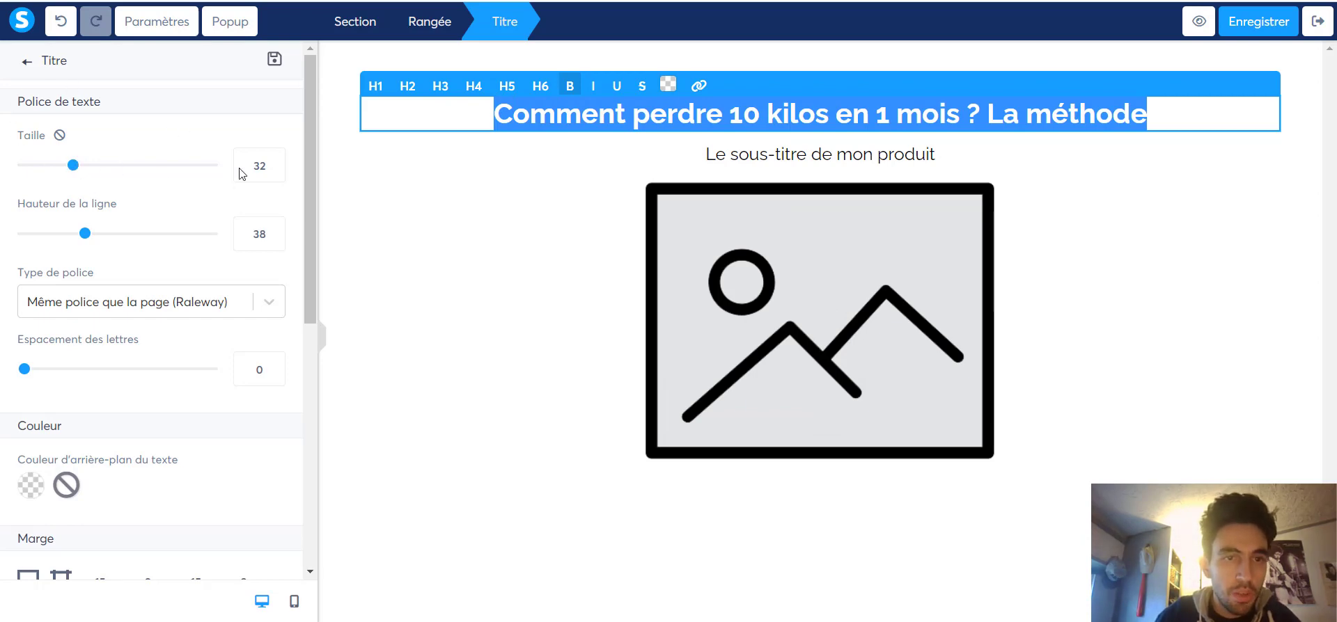
click(418, 199)
click(605, 112)
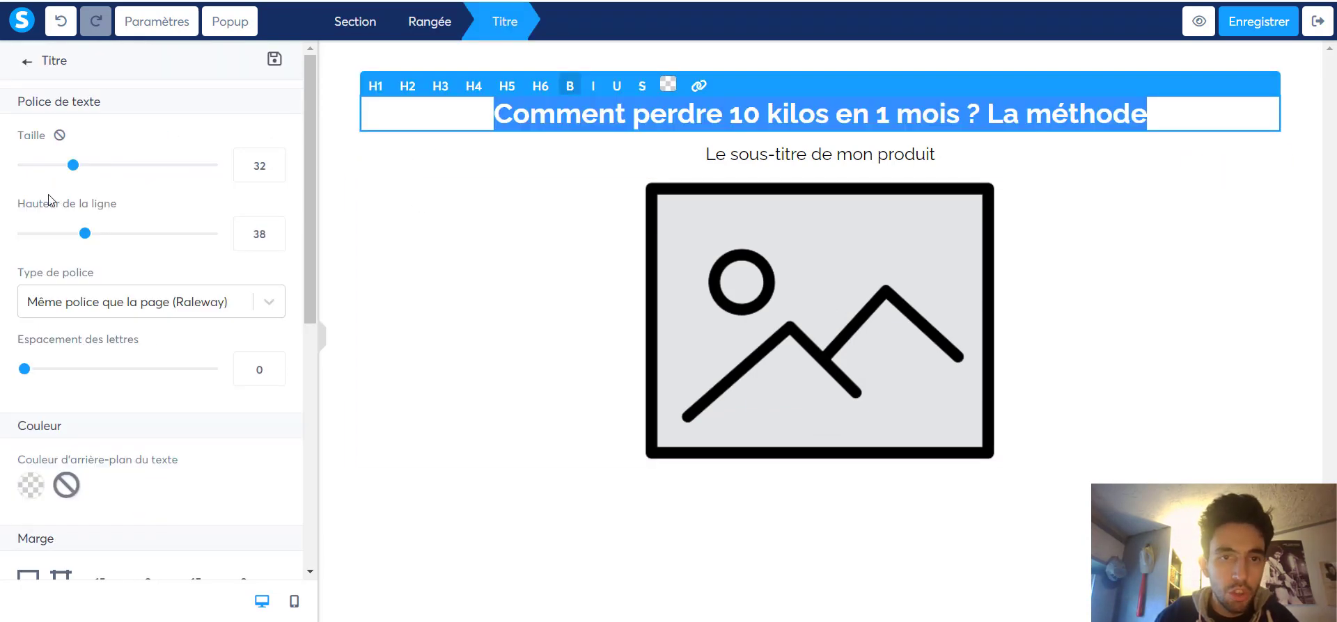
click(499, 195)
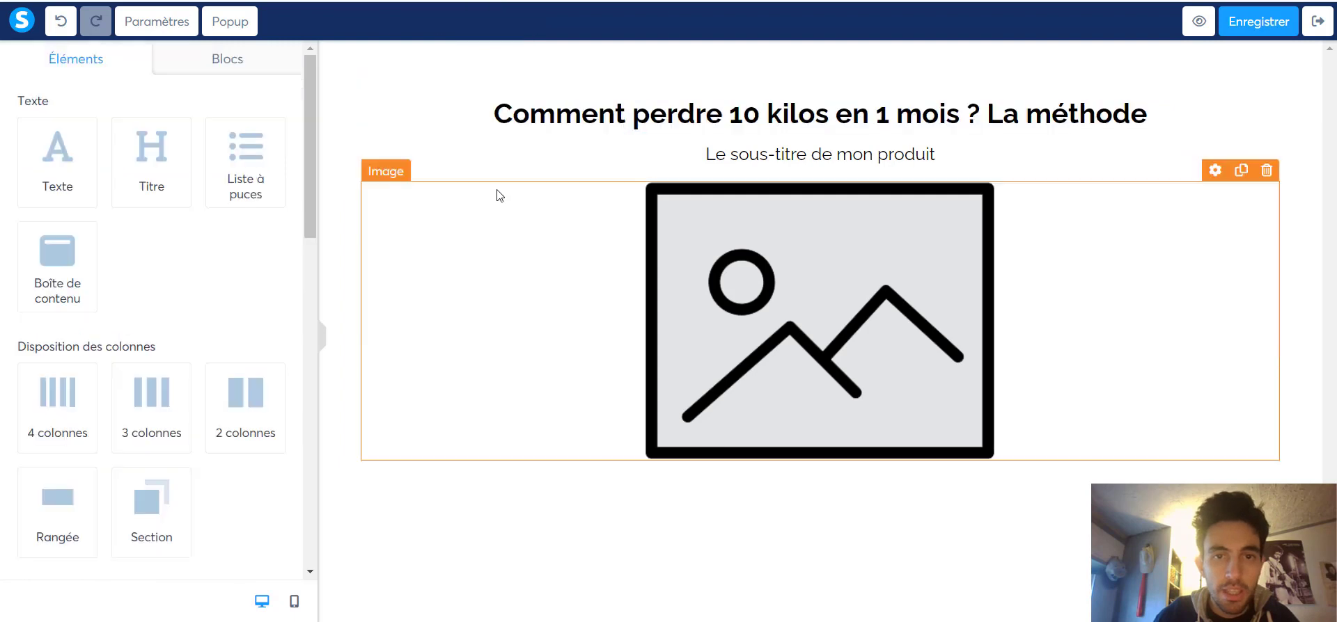
click(605, 125)
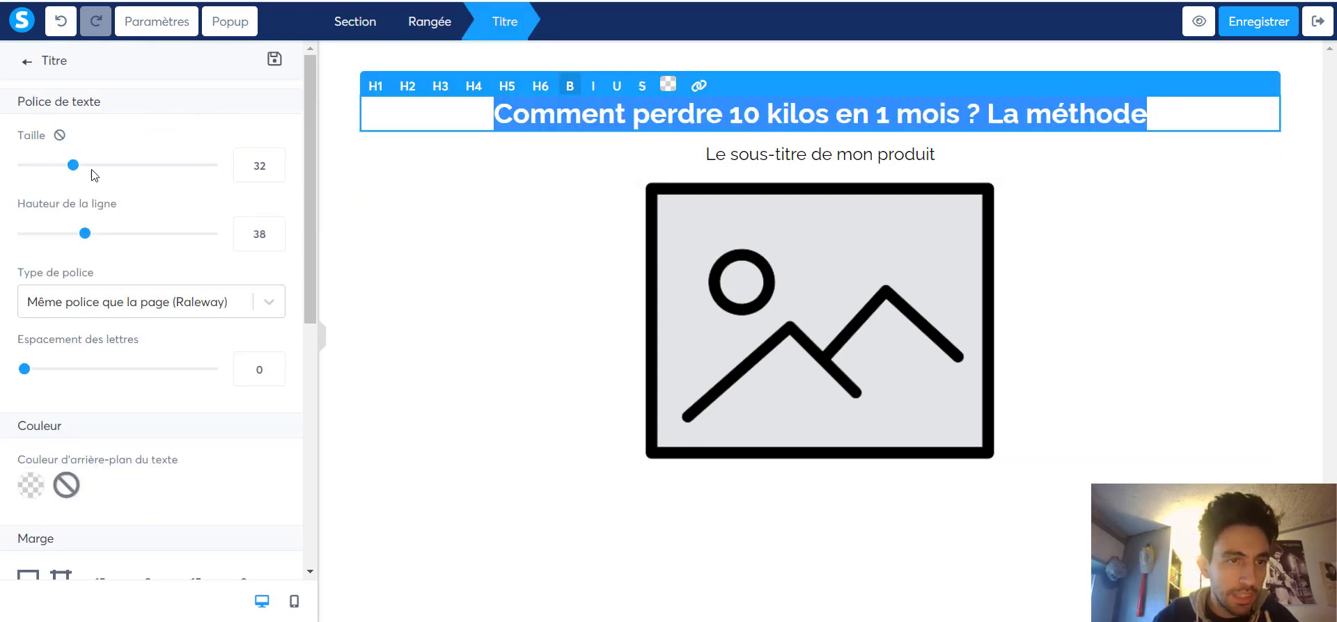
click(72, 165)
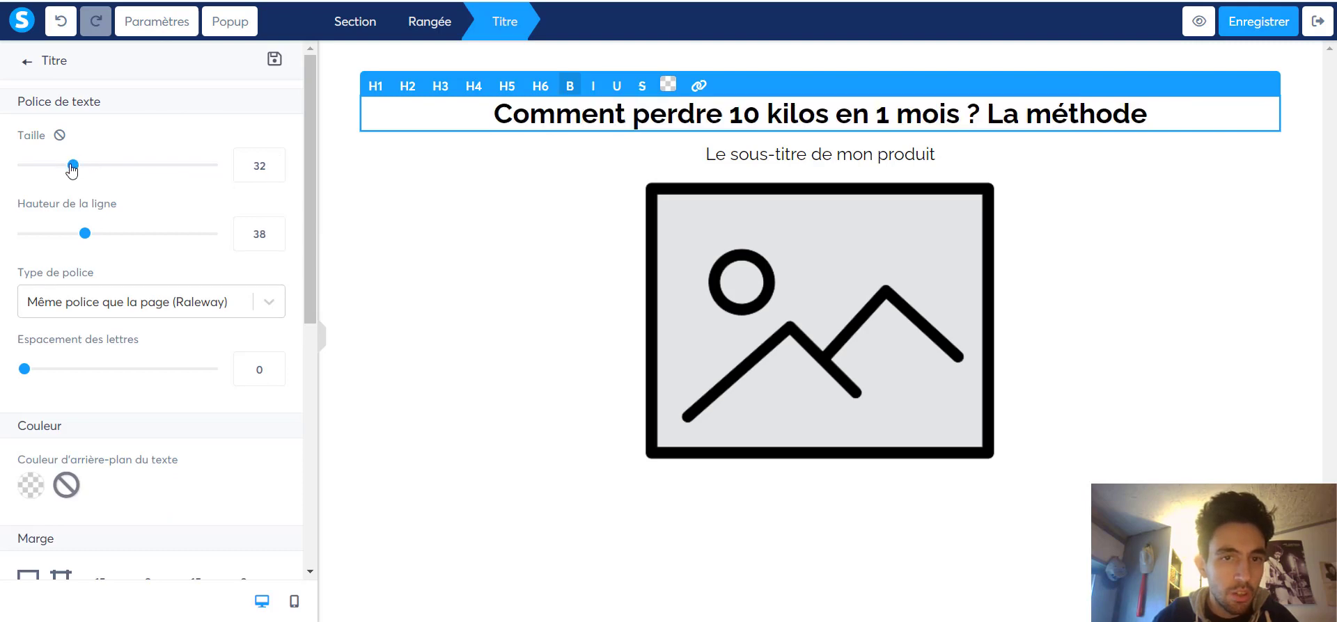
drag(73, 166, 80, 167)
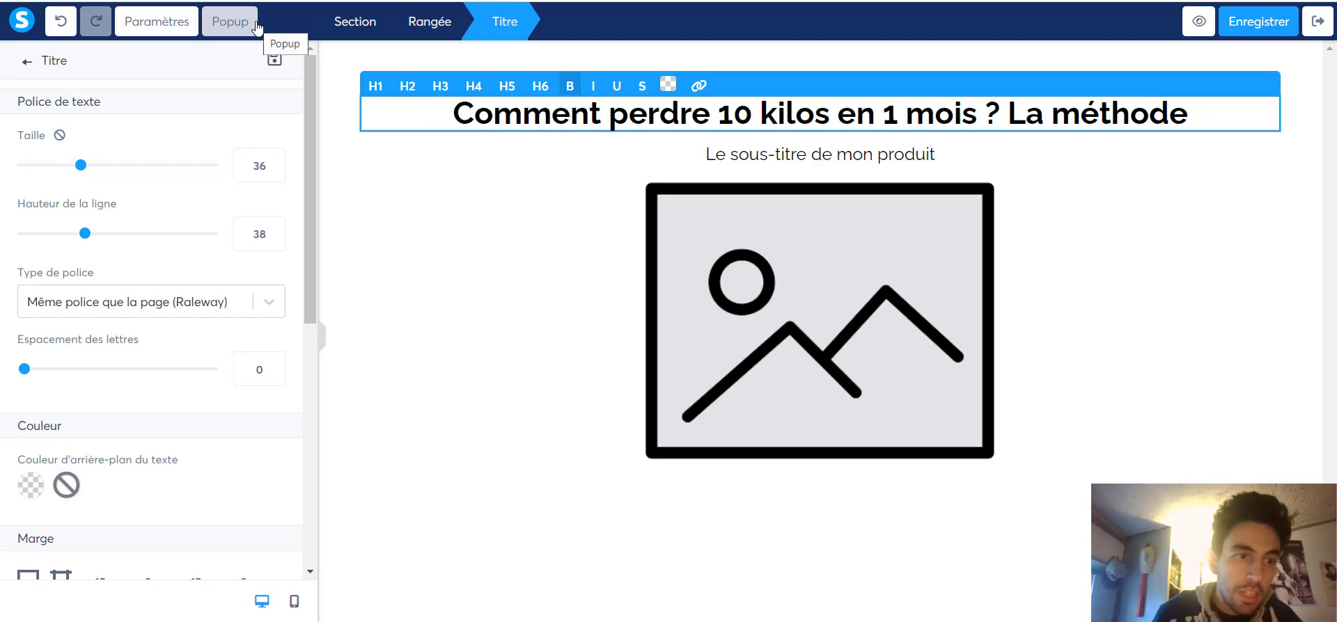
Change the title's font to Lato from the Google fonts.
click(281, 303)
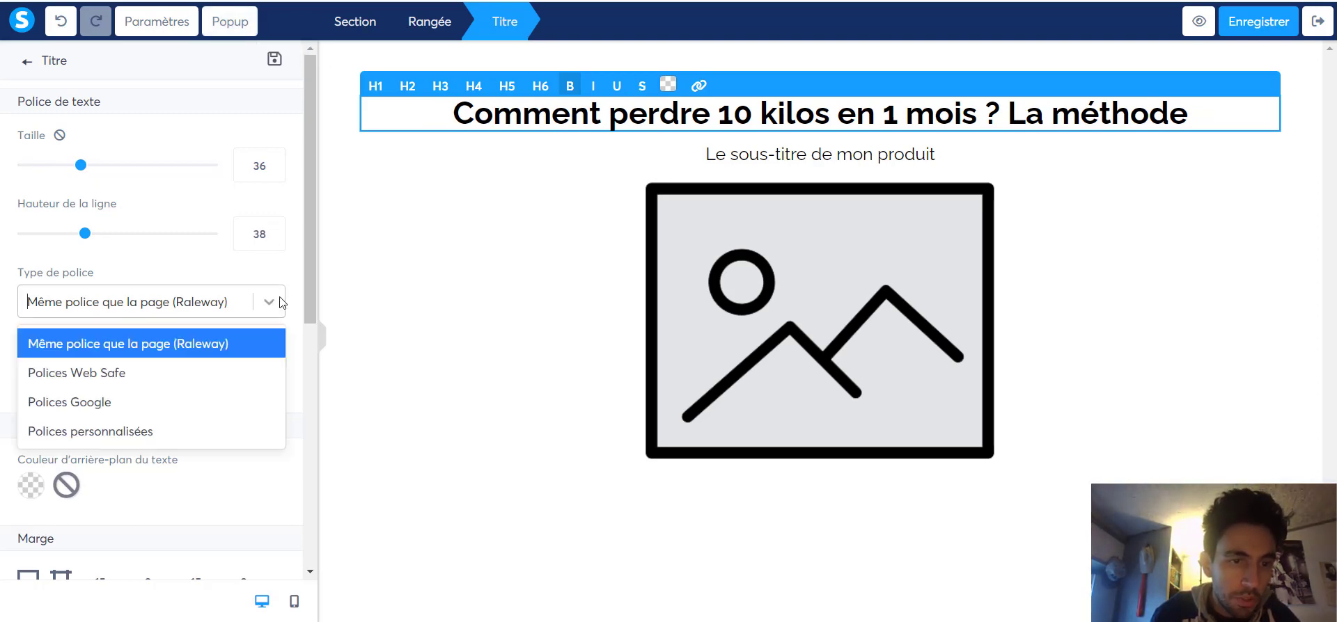
click(193, 396)
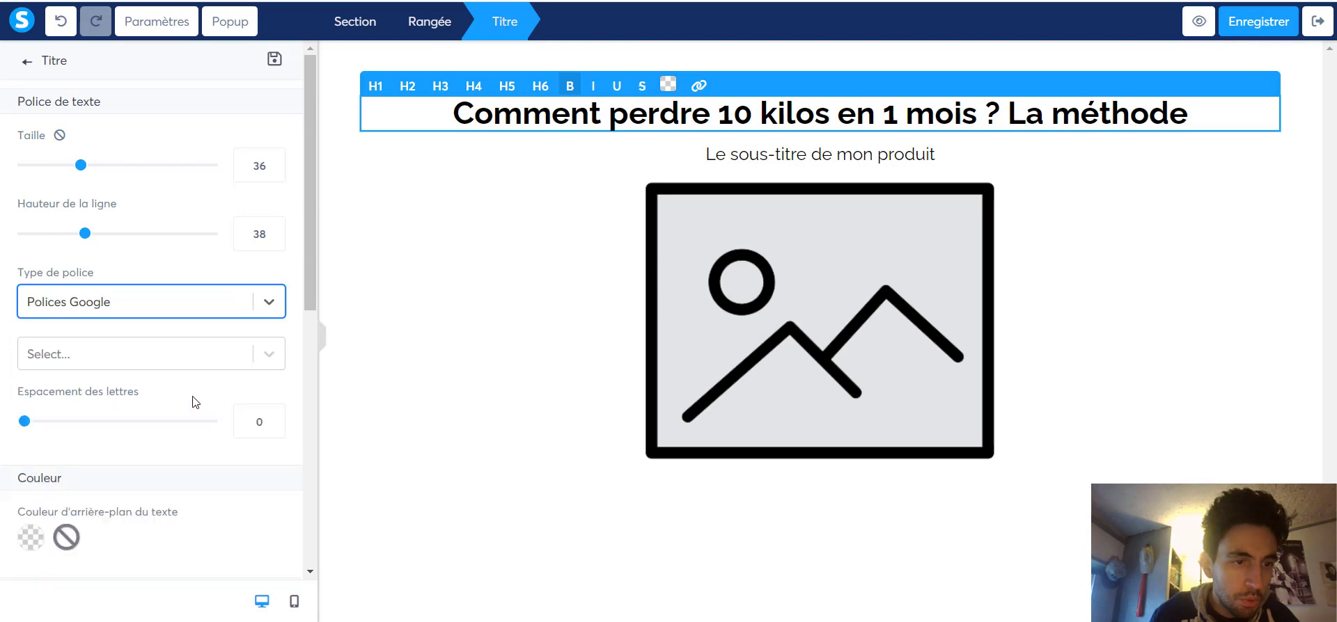
click(205, 367)
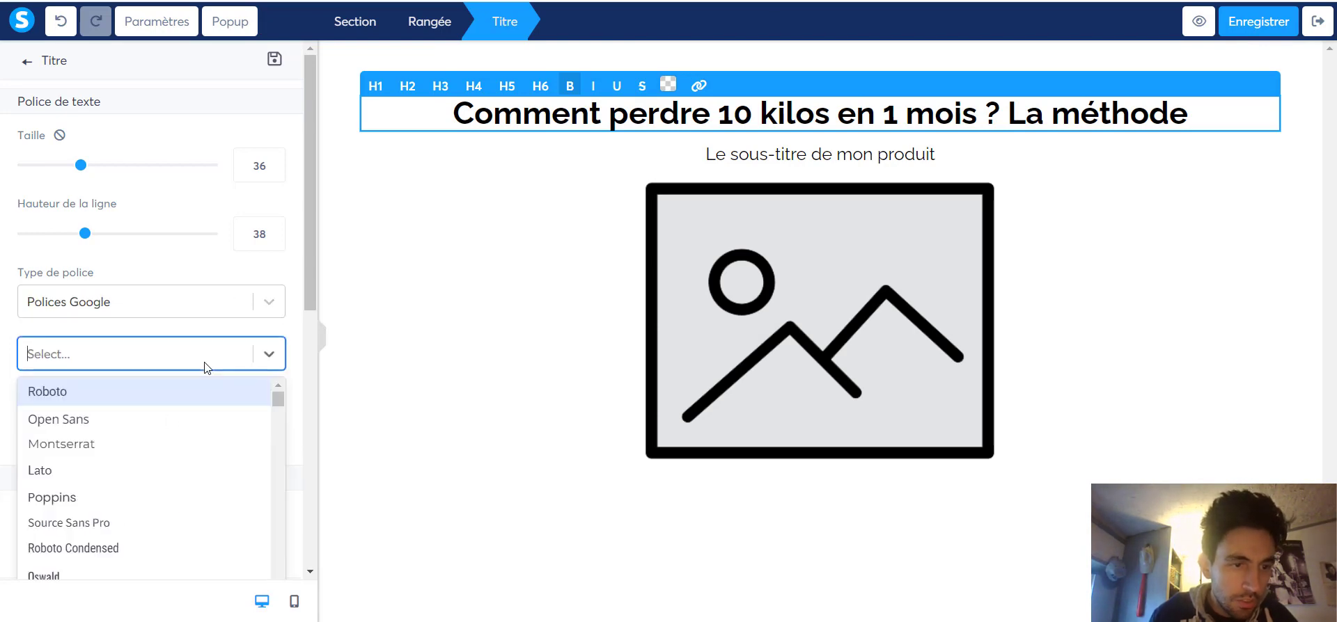
click(139, 468)
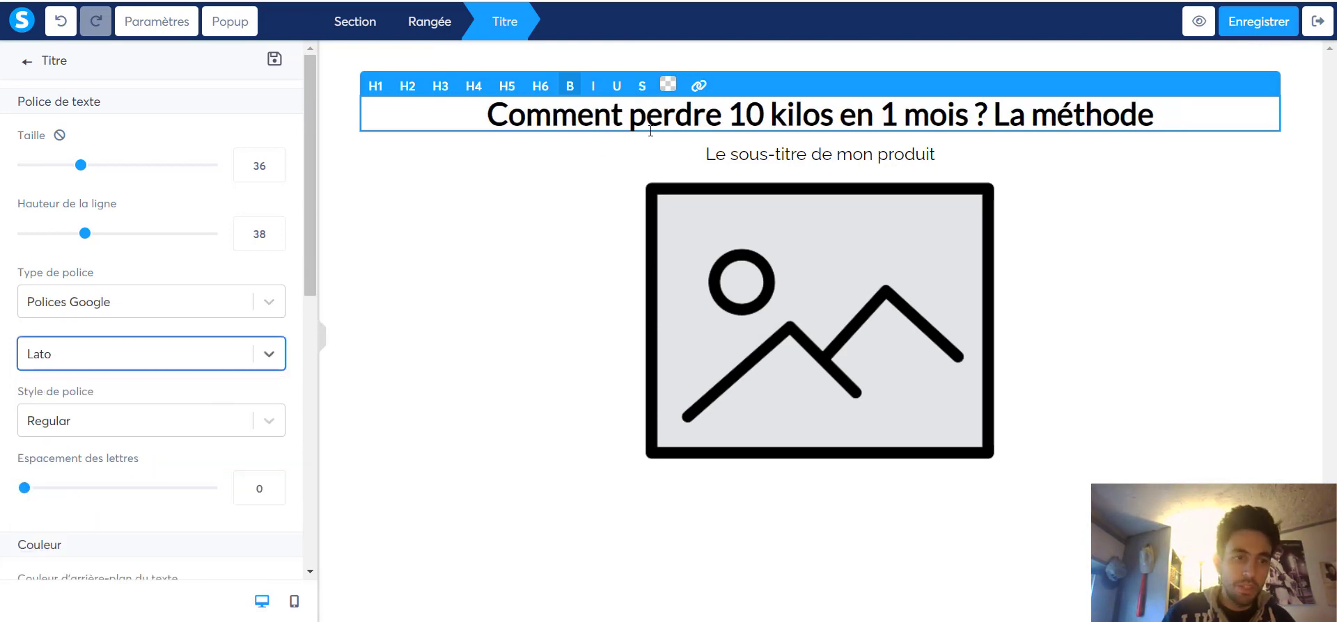
Try the Bold 700 and Light 300 font styles on the title and return it to Regular.
click(270, 421)
scroll(153, 519, down, 2)
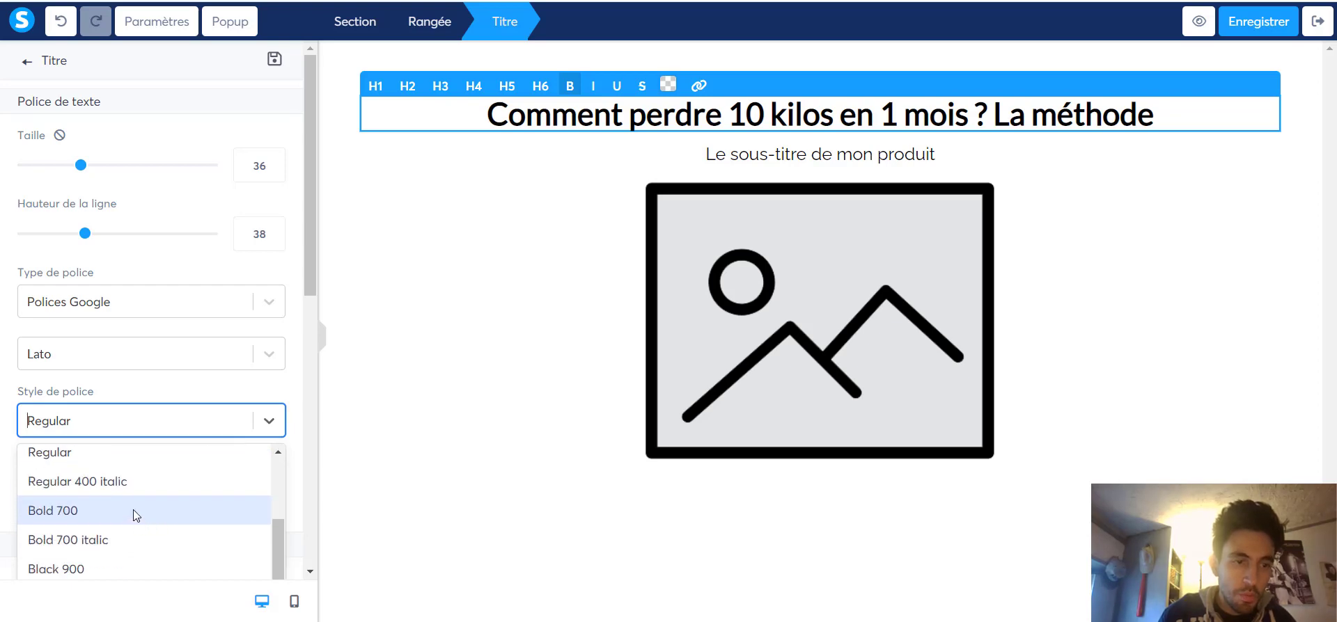
click(134, 514)
click(156, 420)
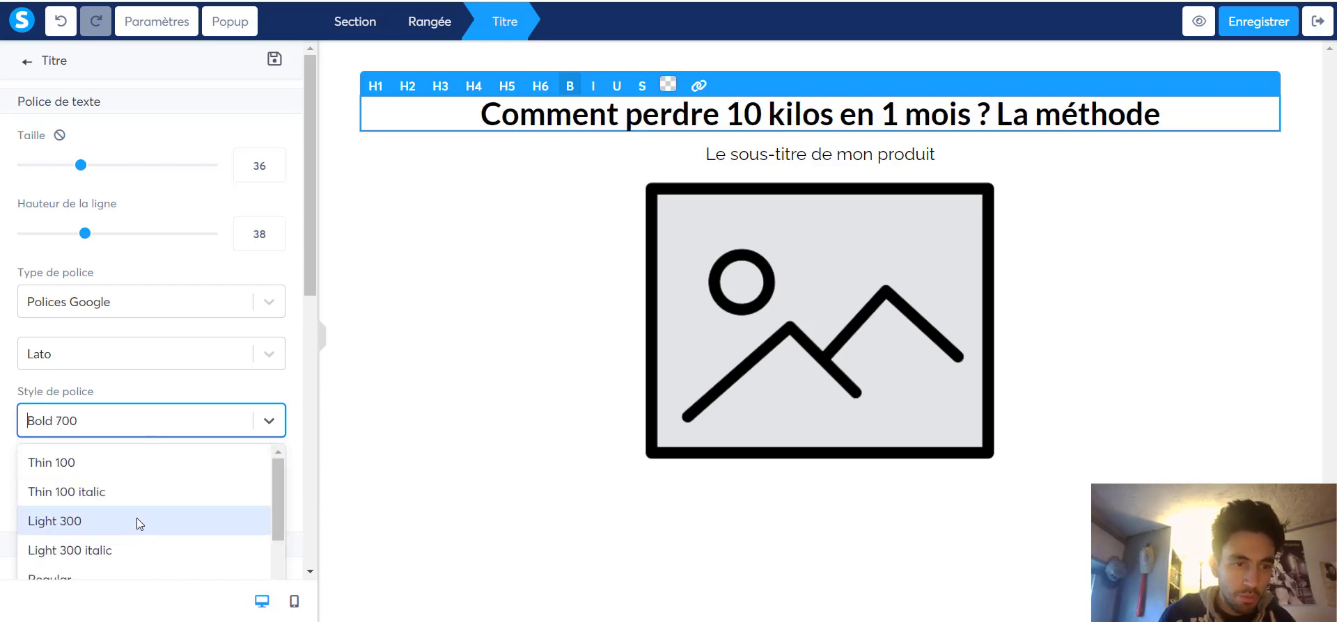
click(139, 522)
click(143, 422)
scroll(129, 543, down, 3)
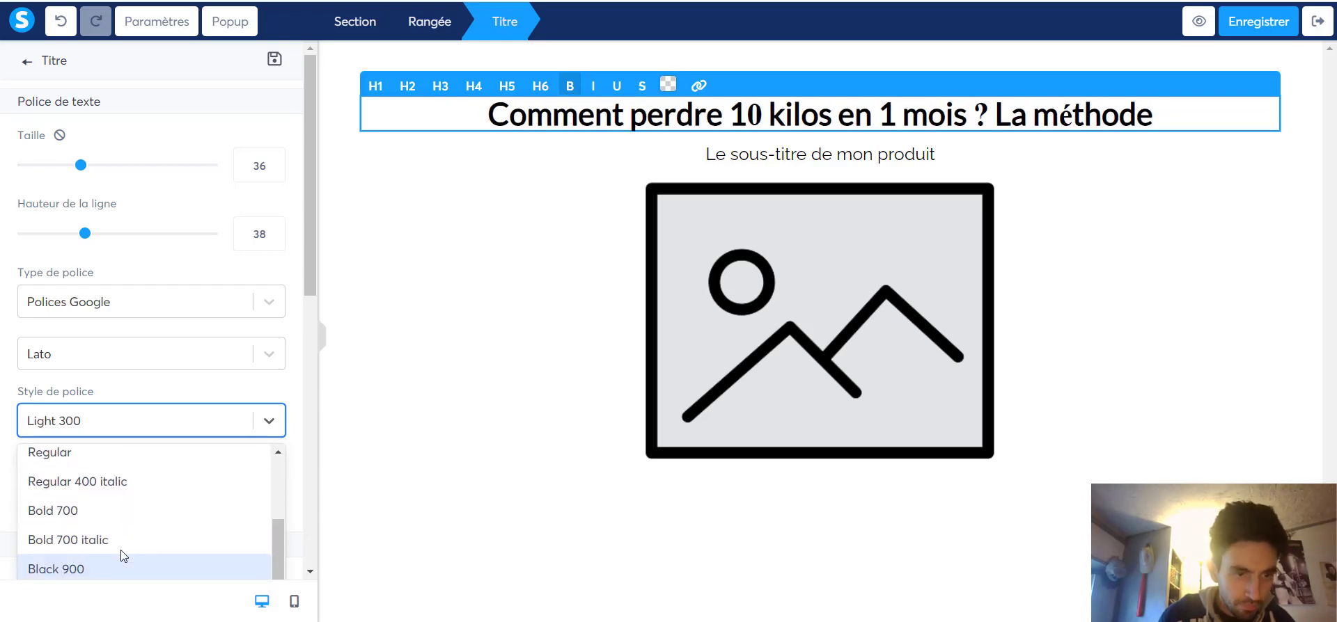
click(135, 456)
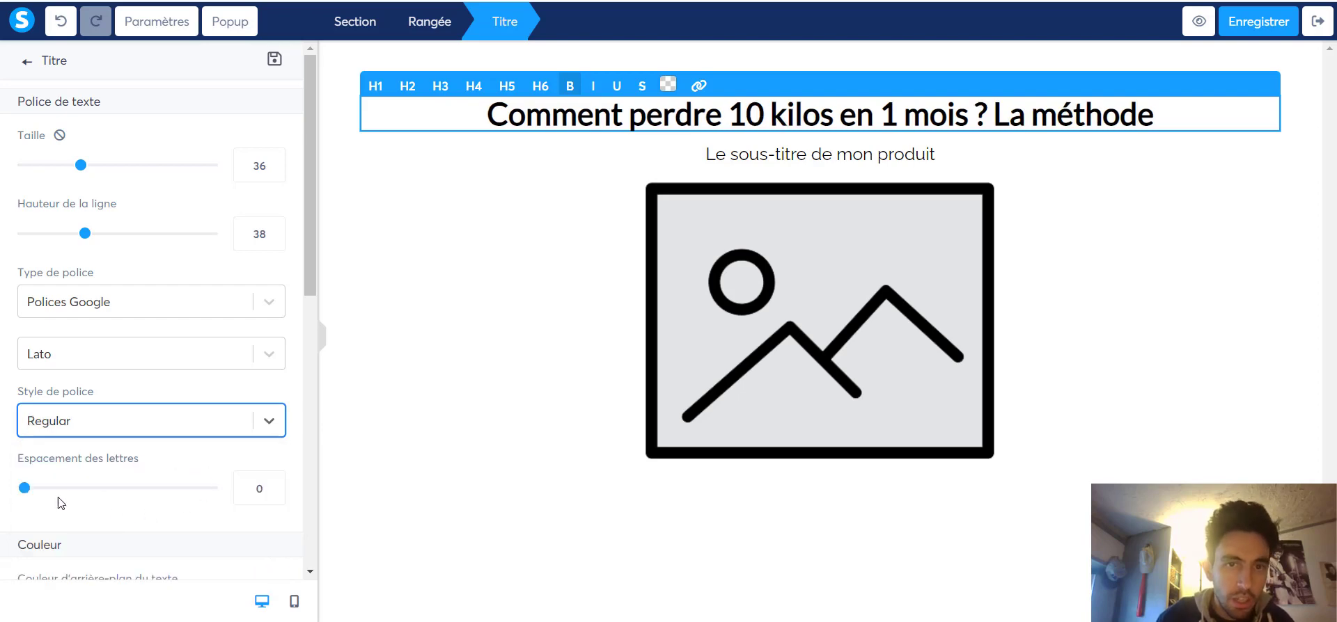
mouse_move(33, 490)
mouse_down()
mouse_move(65, 487)
mouse_move(20, 496)
mouse_up()
scroll(99, 301, down, 8)
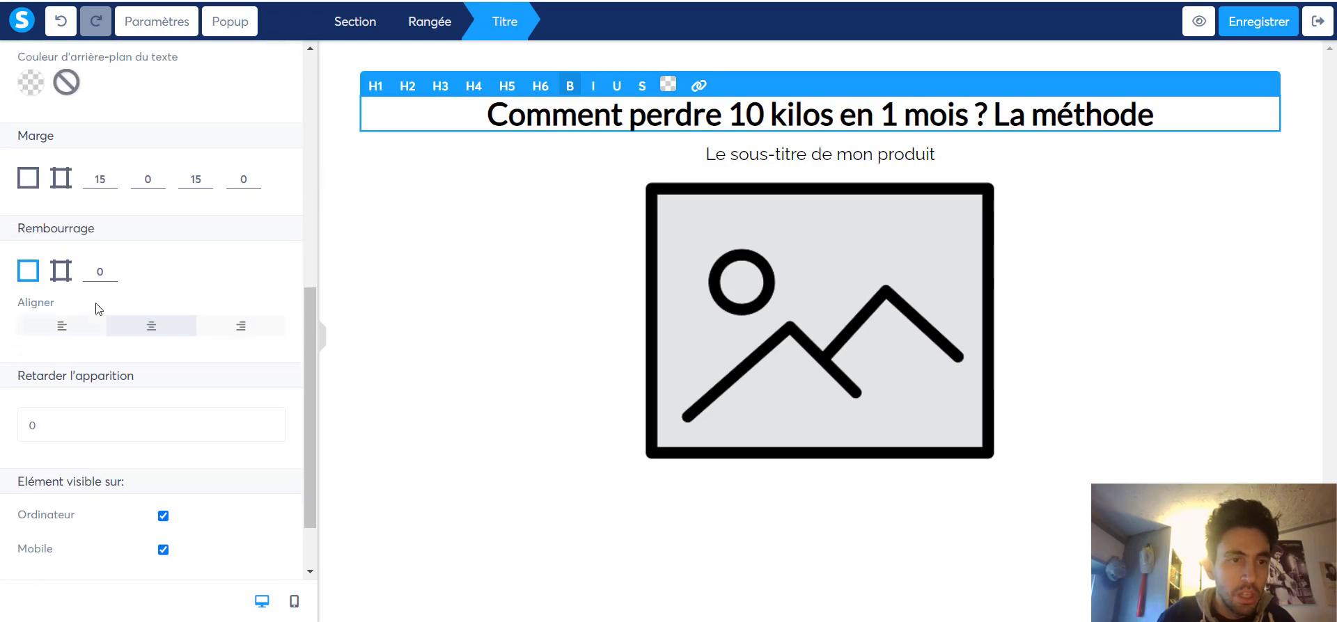
scroll(98, 300, up, 4)
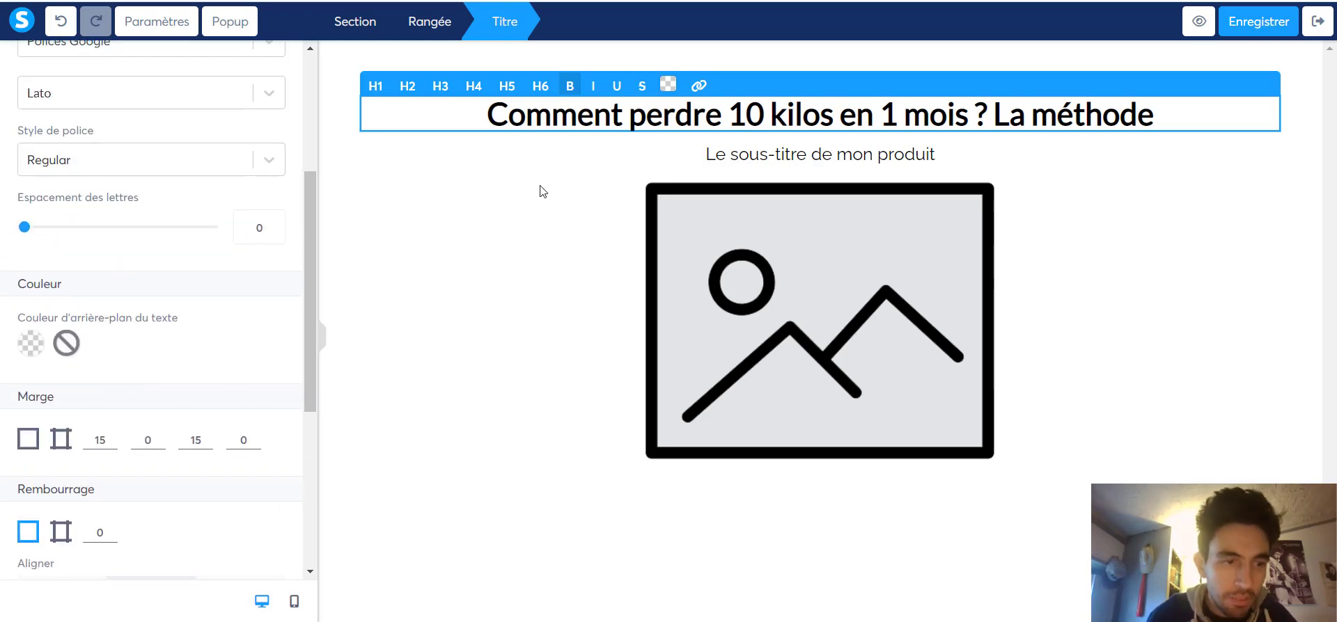
click(479, 300)
triple_click(630, 117)
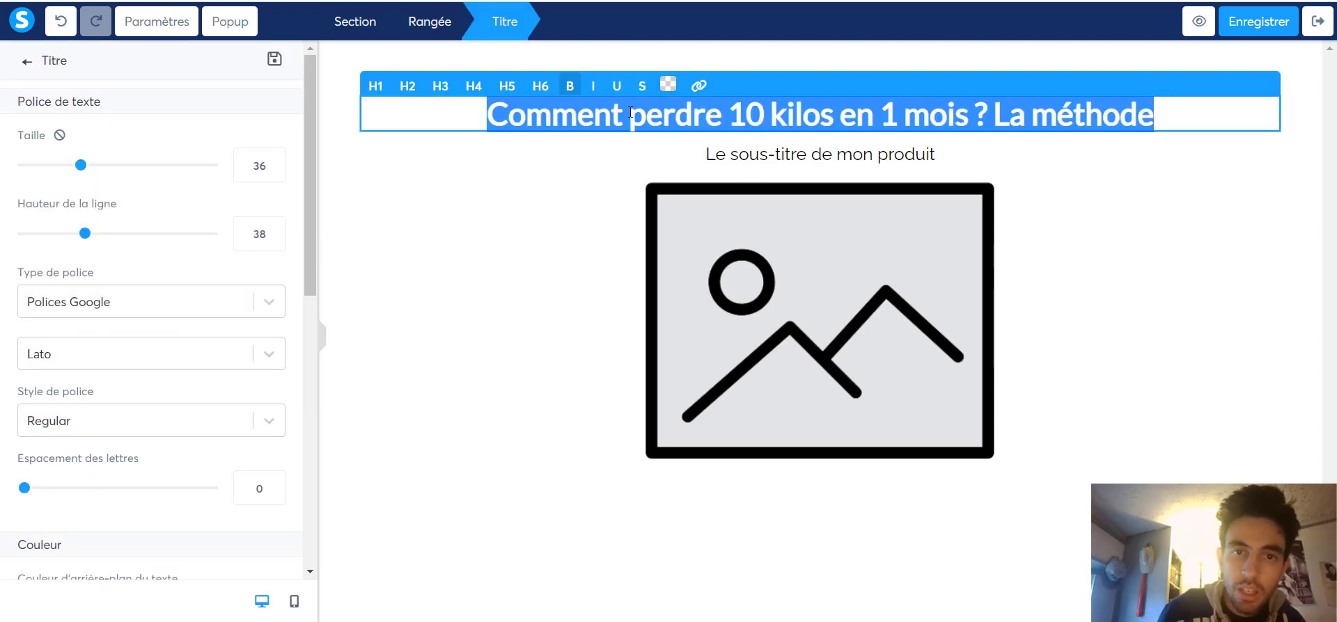
click(531, 207)
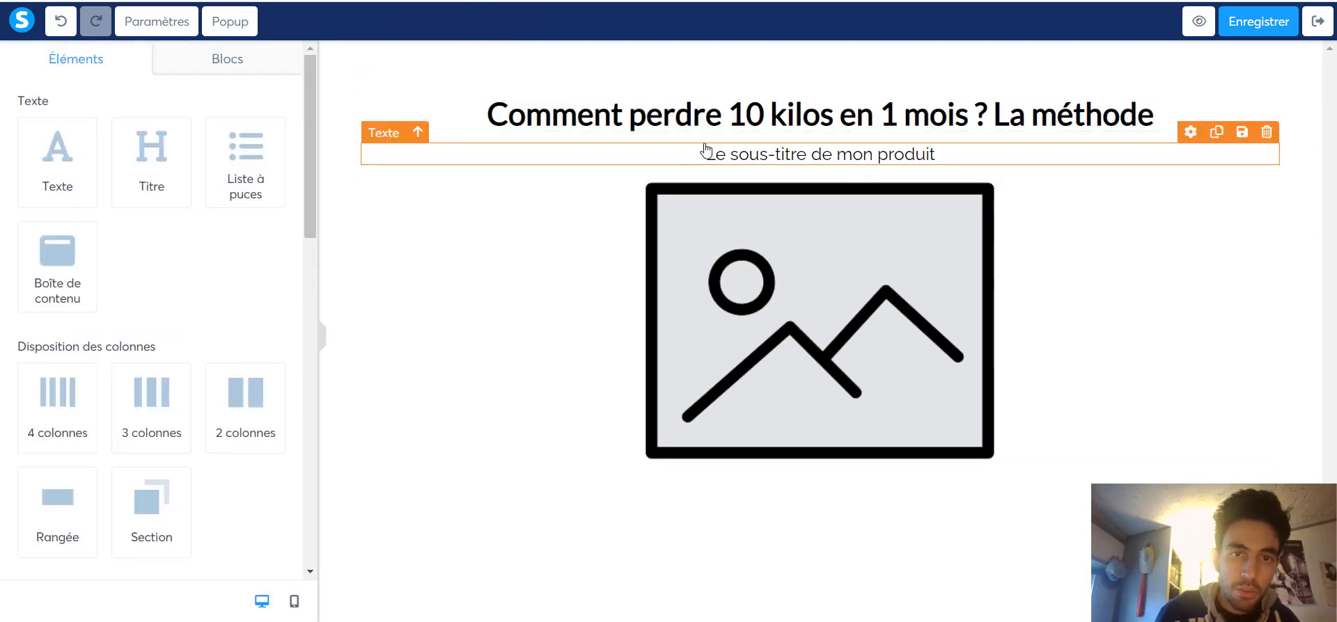
Give the subtitle individual side margins and set its top margin to 20.
click(742, 153)
scroll(104, 473, down, 4)
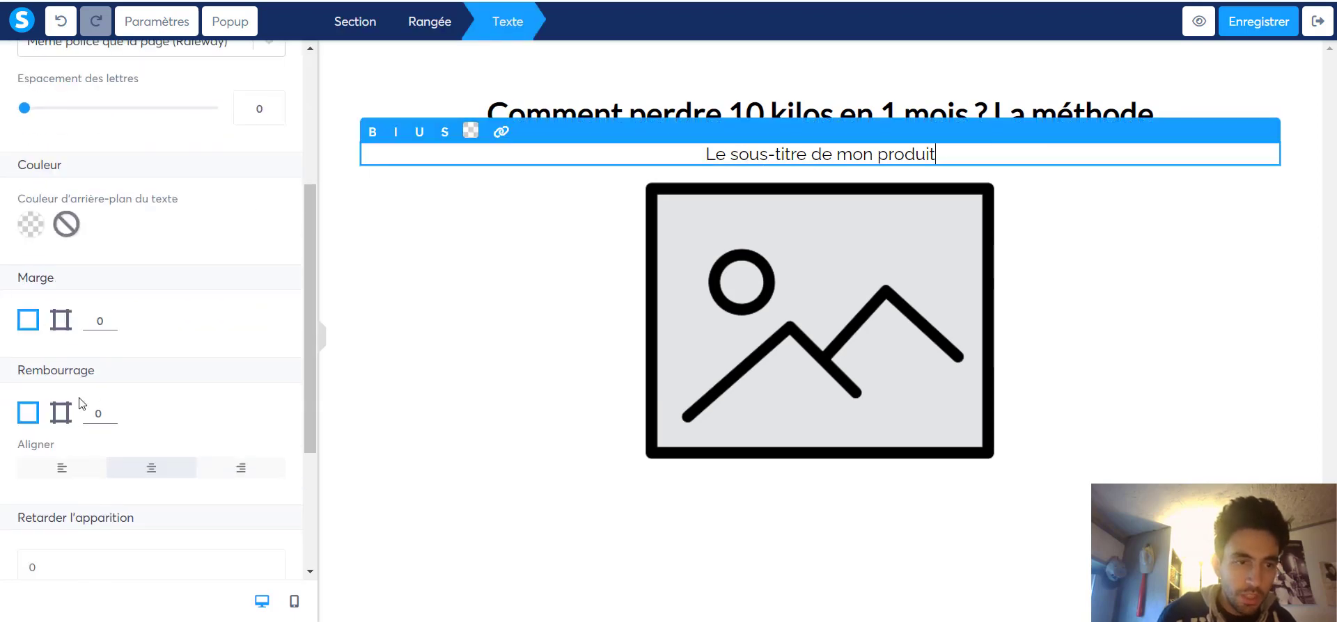
click(68, 322)
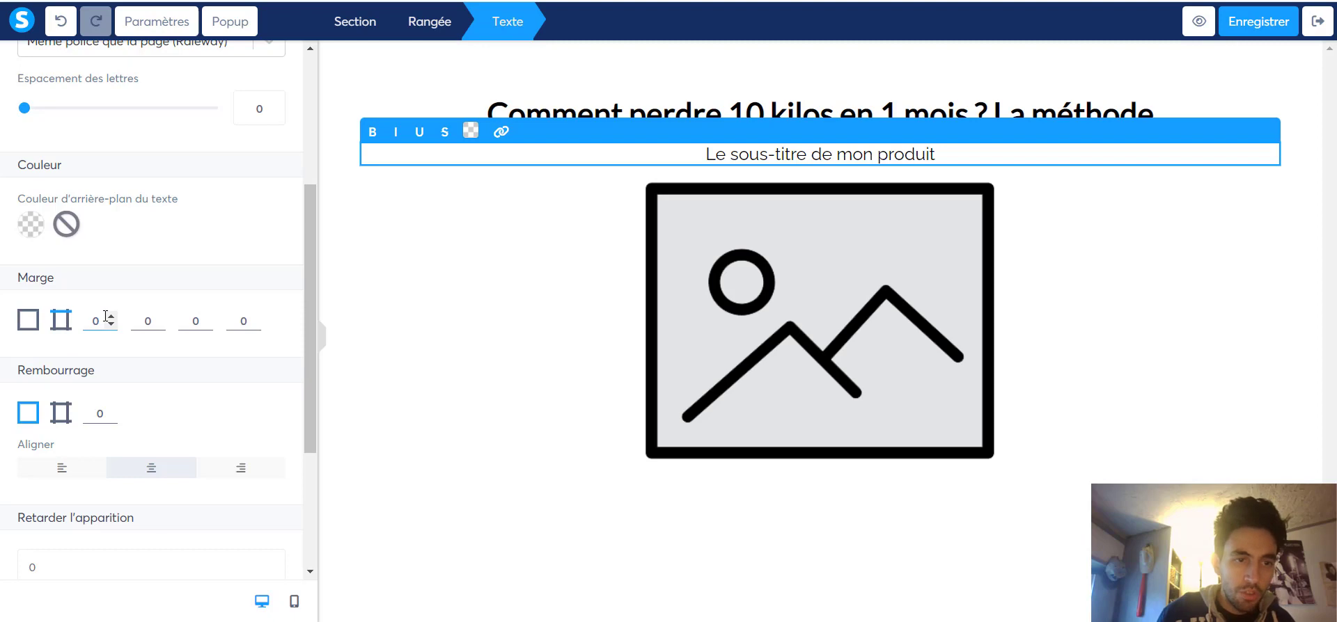
text(20)
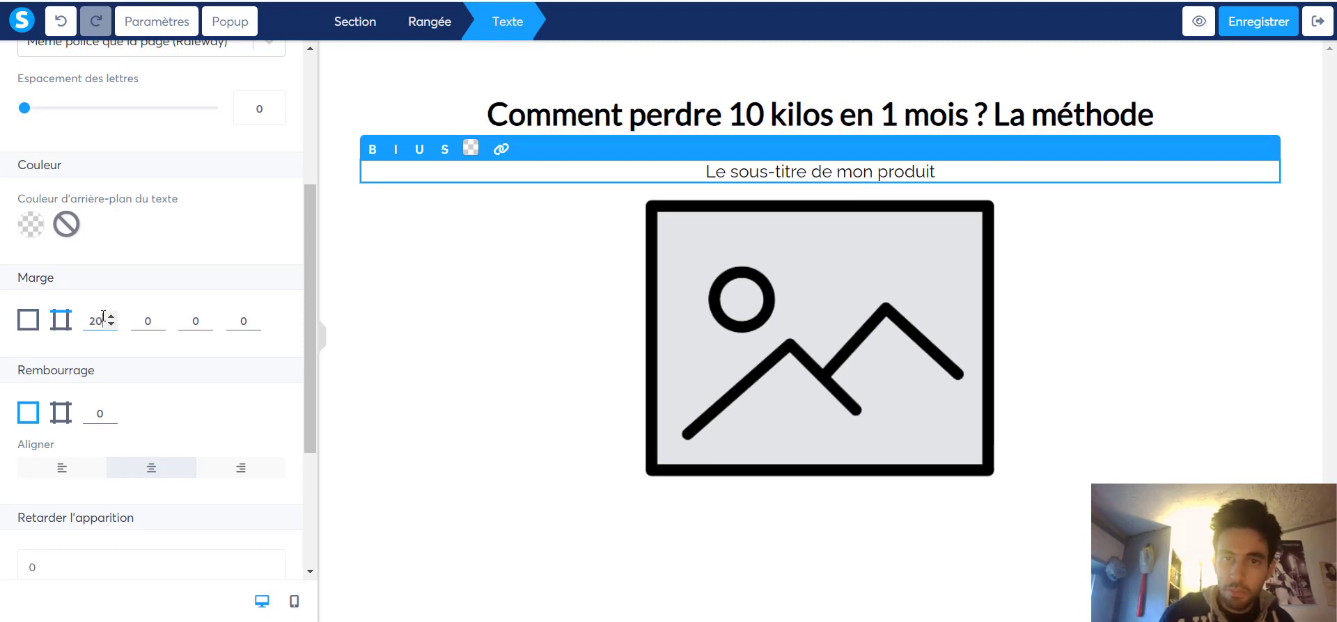
click(449, 292)
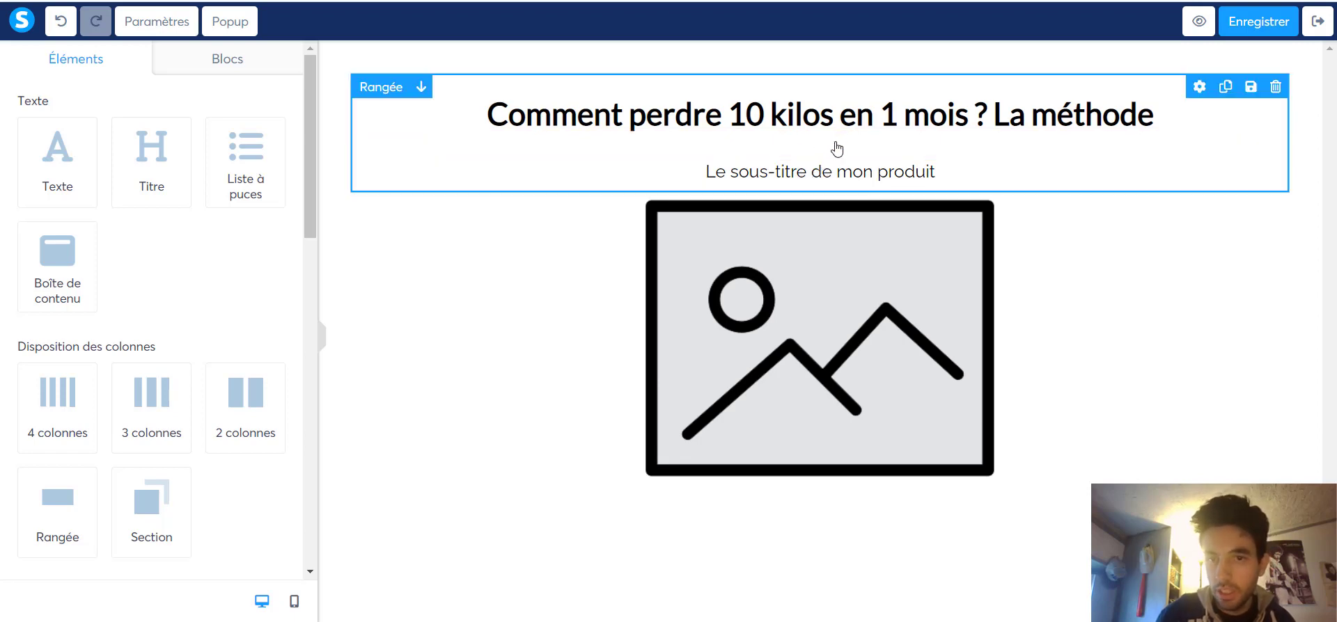
Set the subtitle's bottom margin to 20.
click(805, 169)
scroll(144, 334, down, 4)
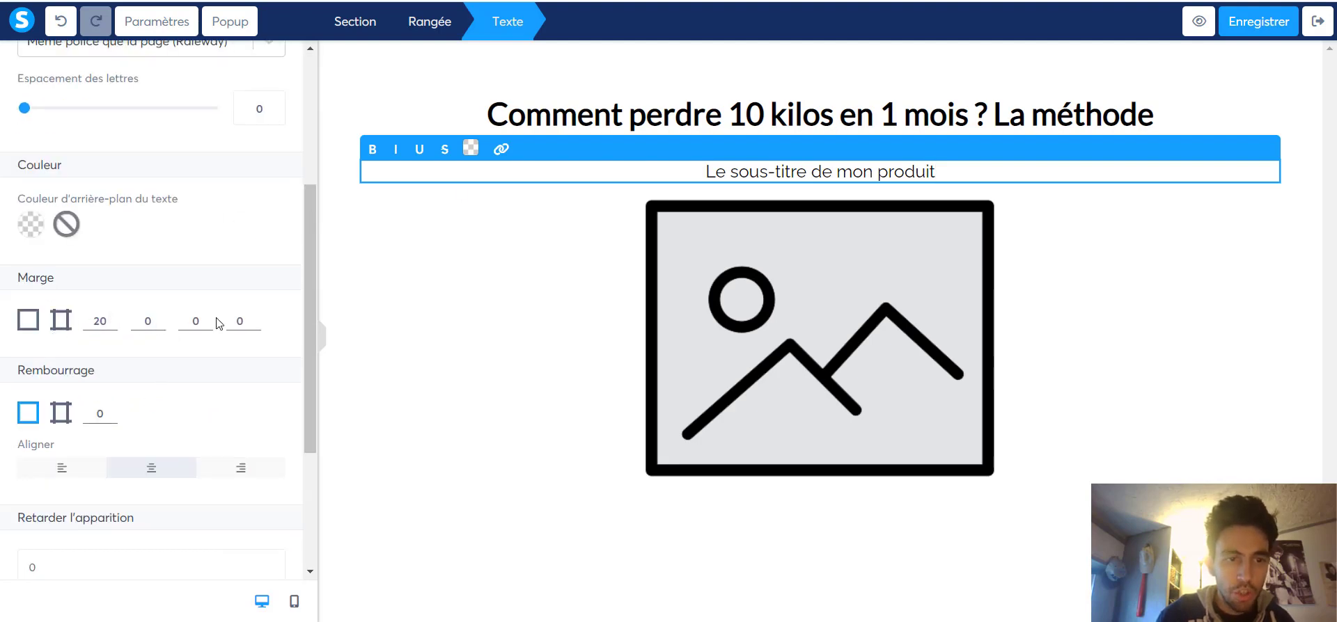
click(193, 320)
text(20)
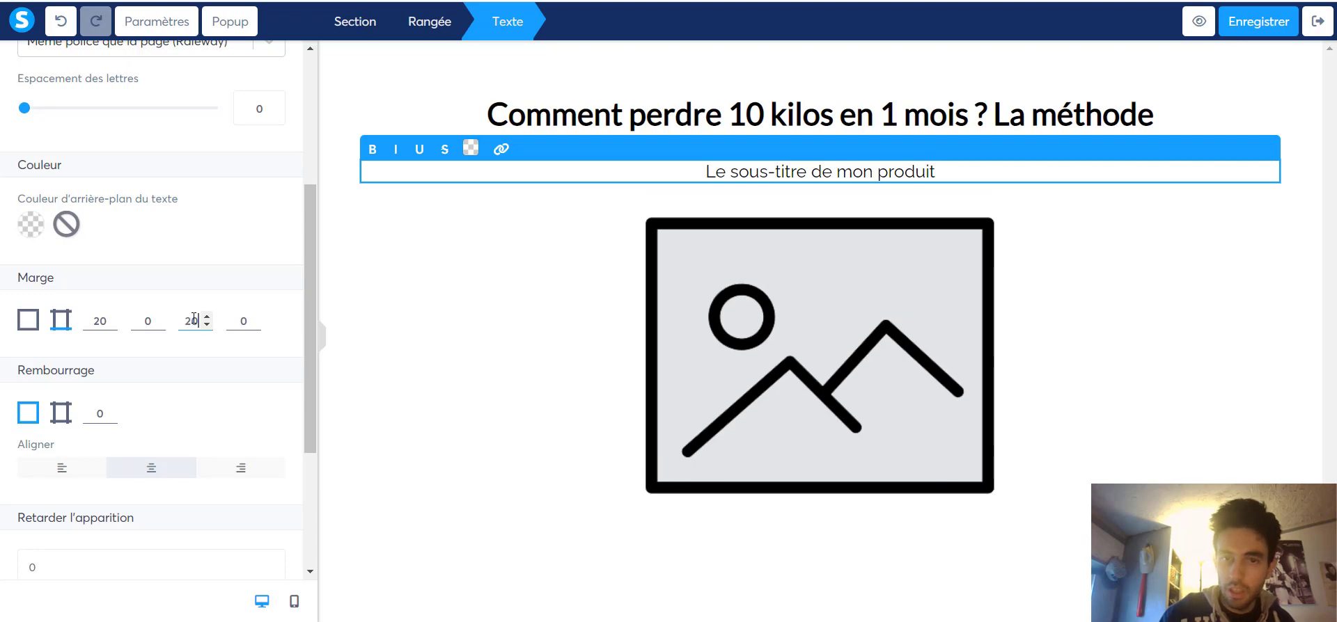
click(800, 306)
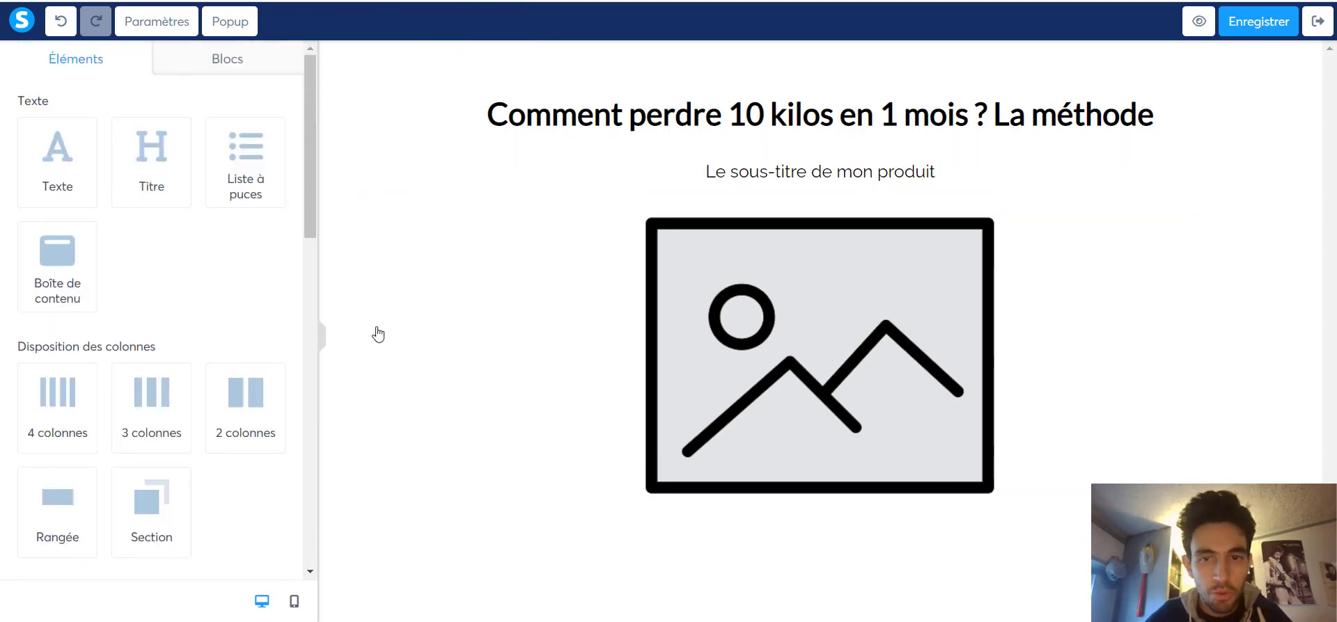
click(802, 183)
scroll(179, 379, down, 2)
scroll(207, 378, down, 1)
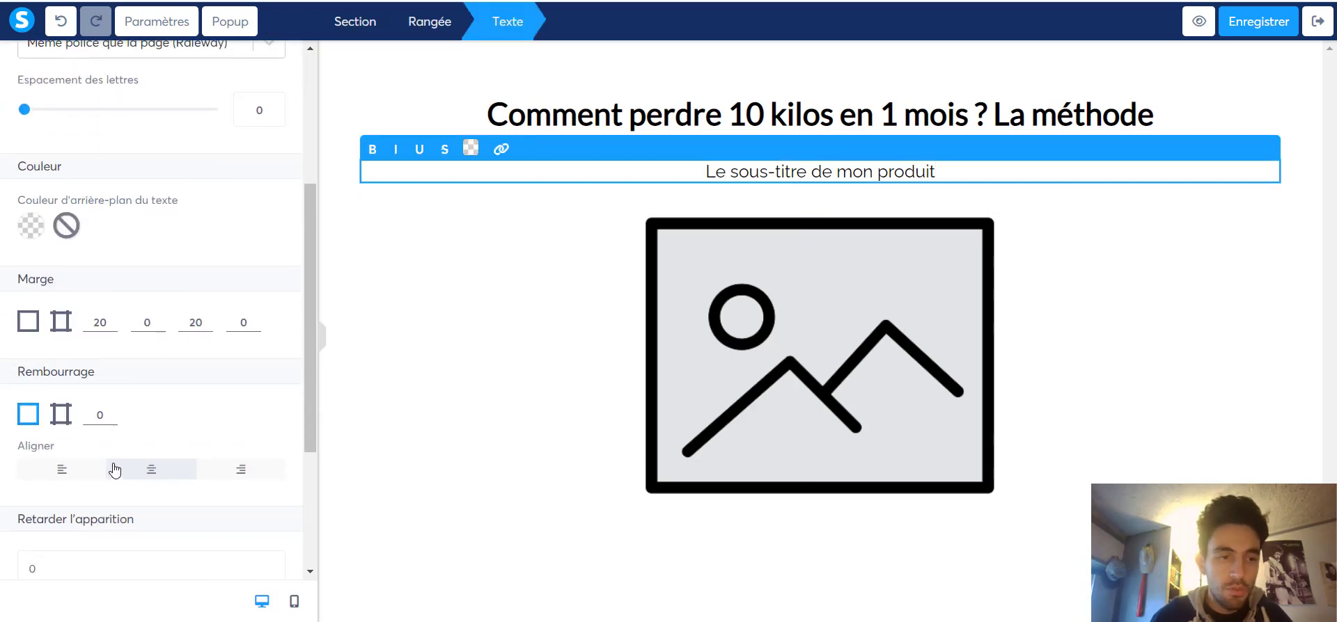
click(60, 413)
click(369, 227)
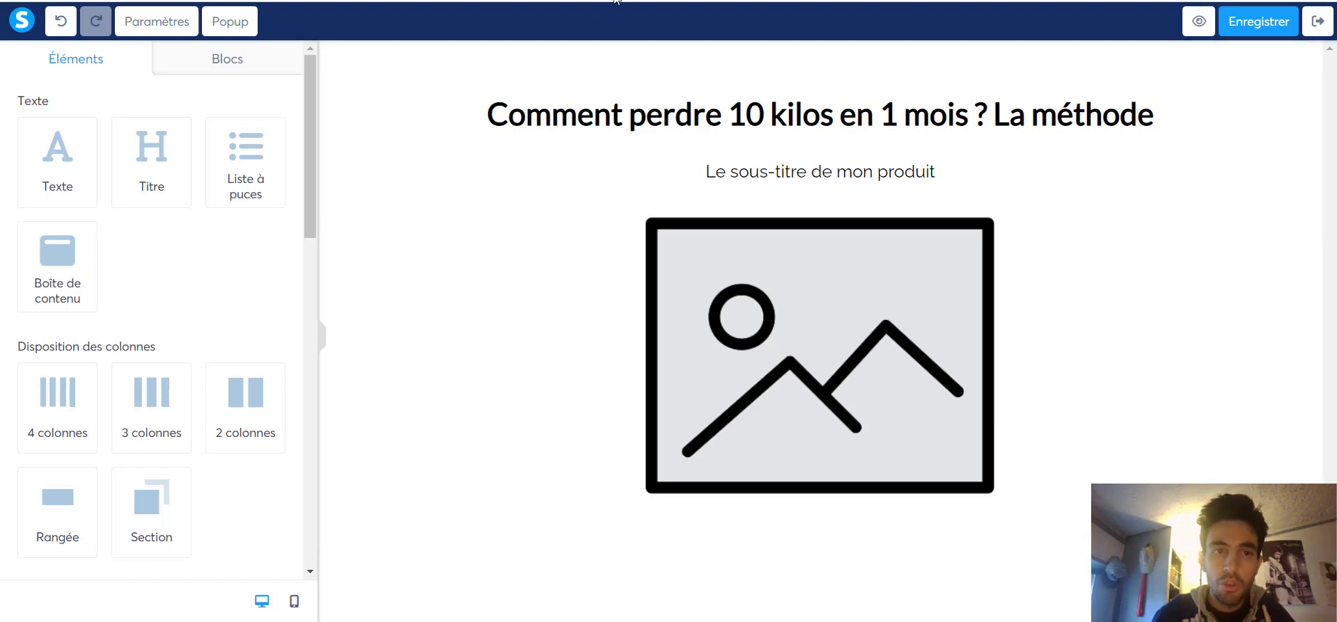
Set the background colour of the section holding the title, subtitle and image to light green D8F5B9.
click(336, 181)
scroll(135, 387, down, 4)
click(32, 229)
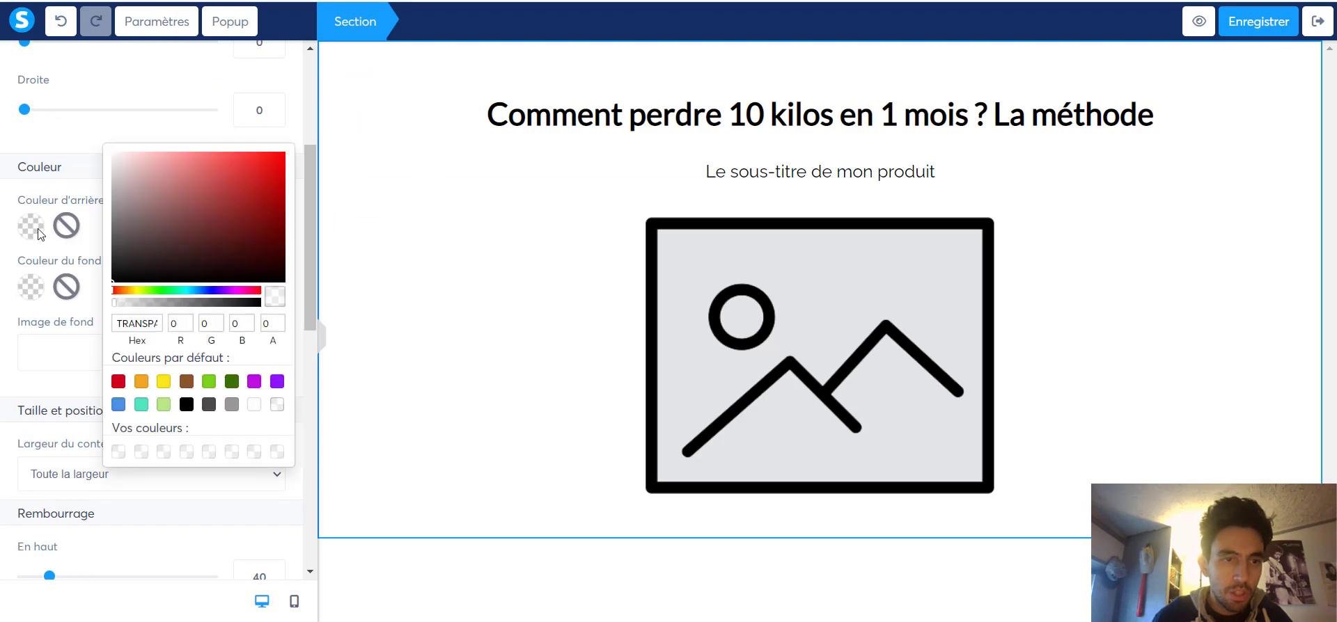
click(232, 404)
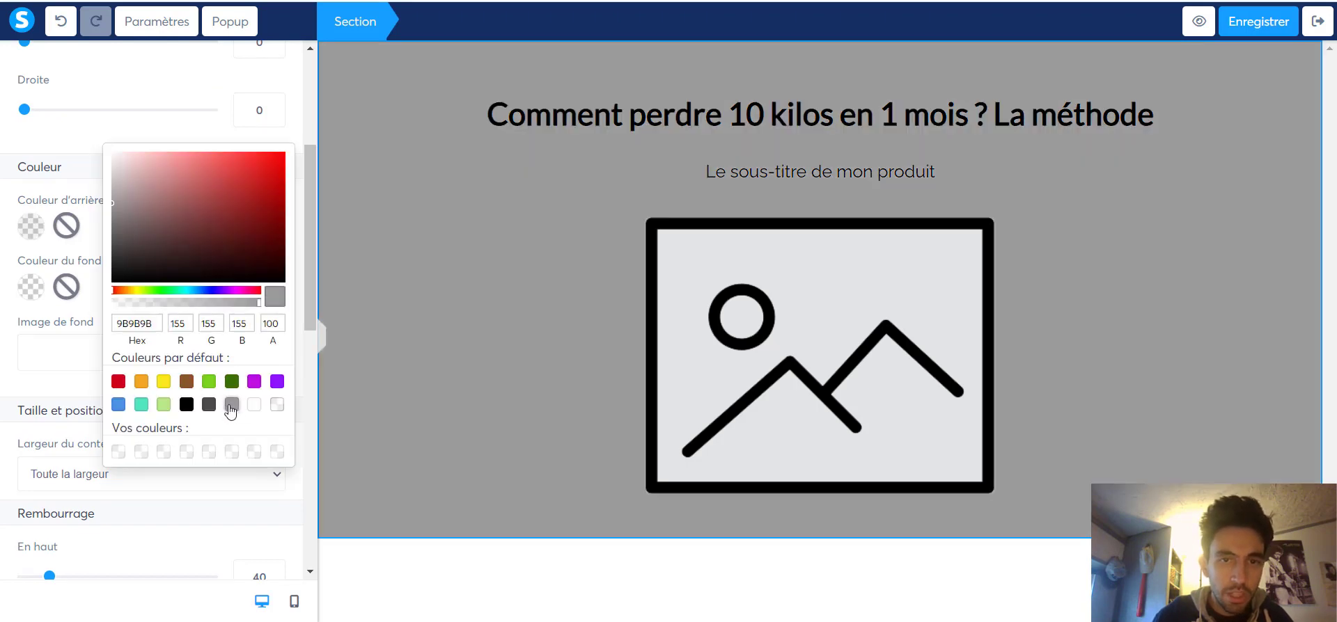
click(136, 170)
click(119, 165)
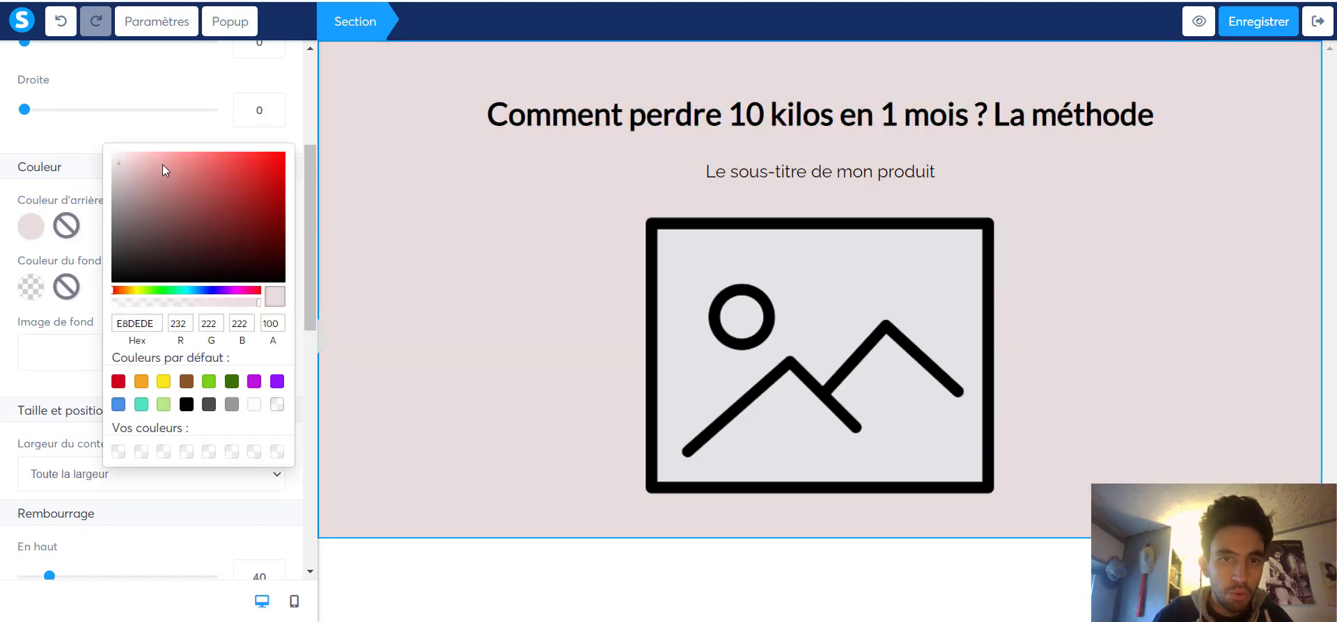
drag(161, 164, 139, 155)
click(163, 404)
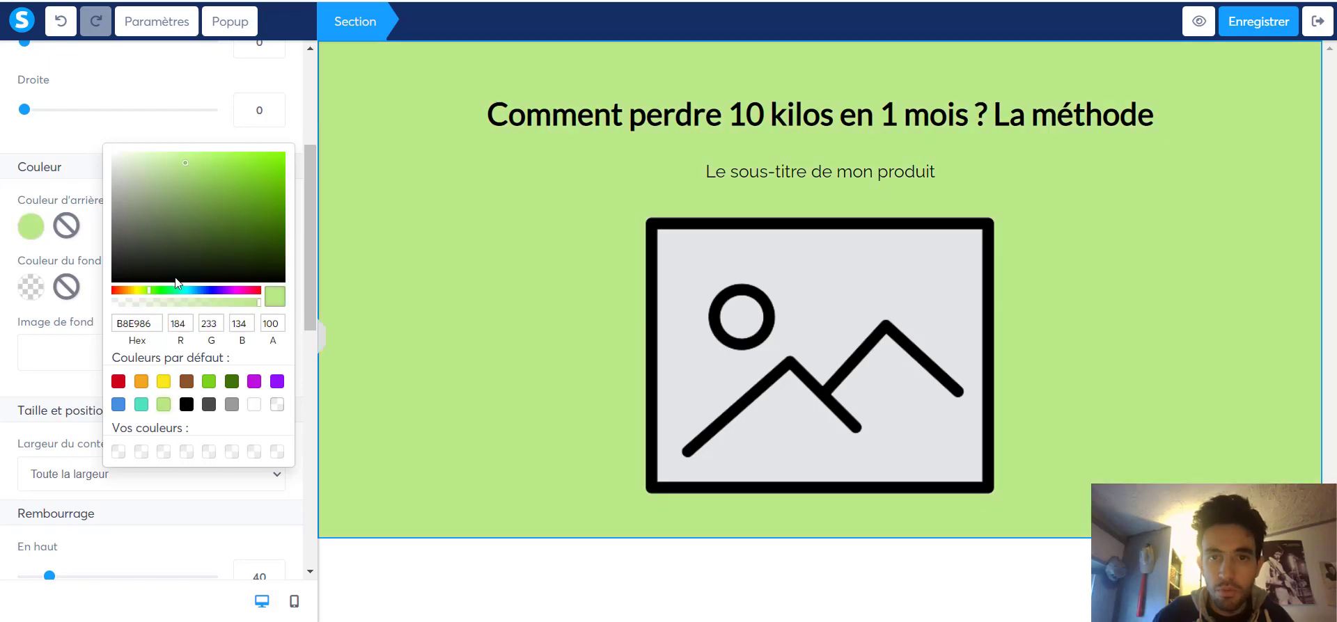
click(154, 158)
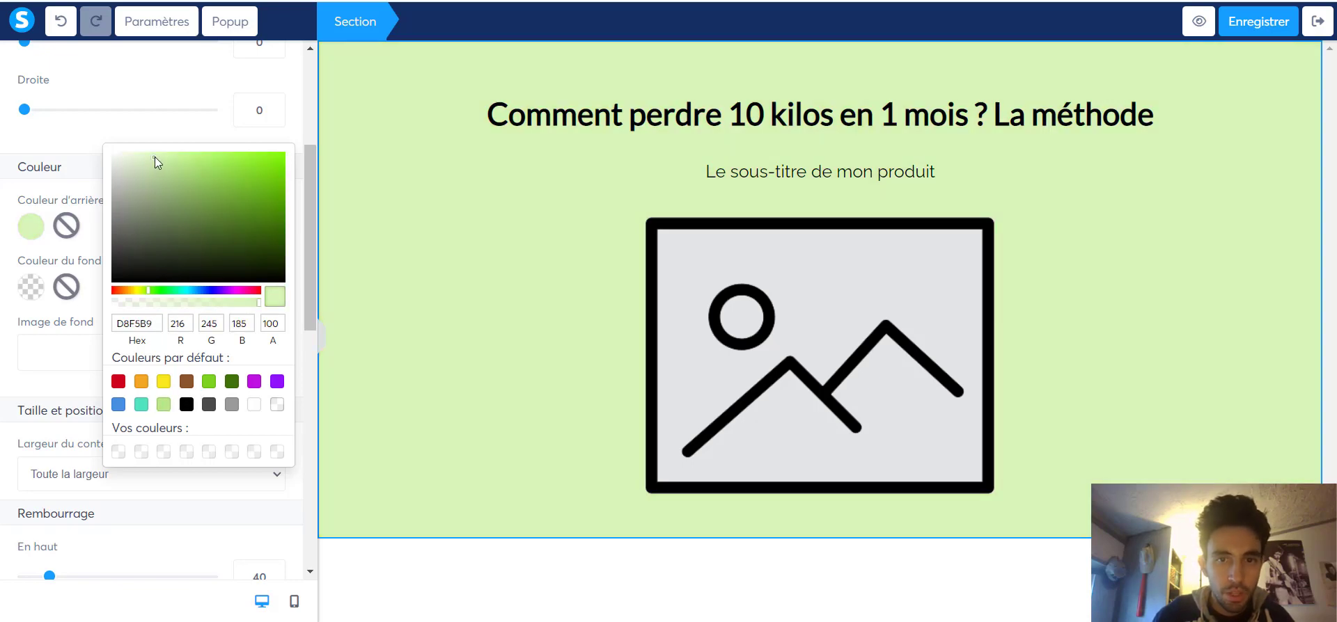
click(574, 236)
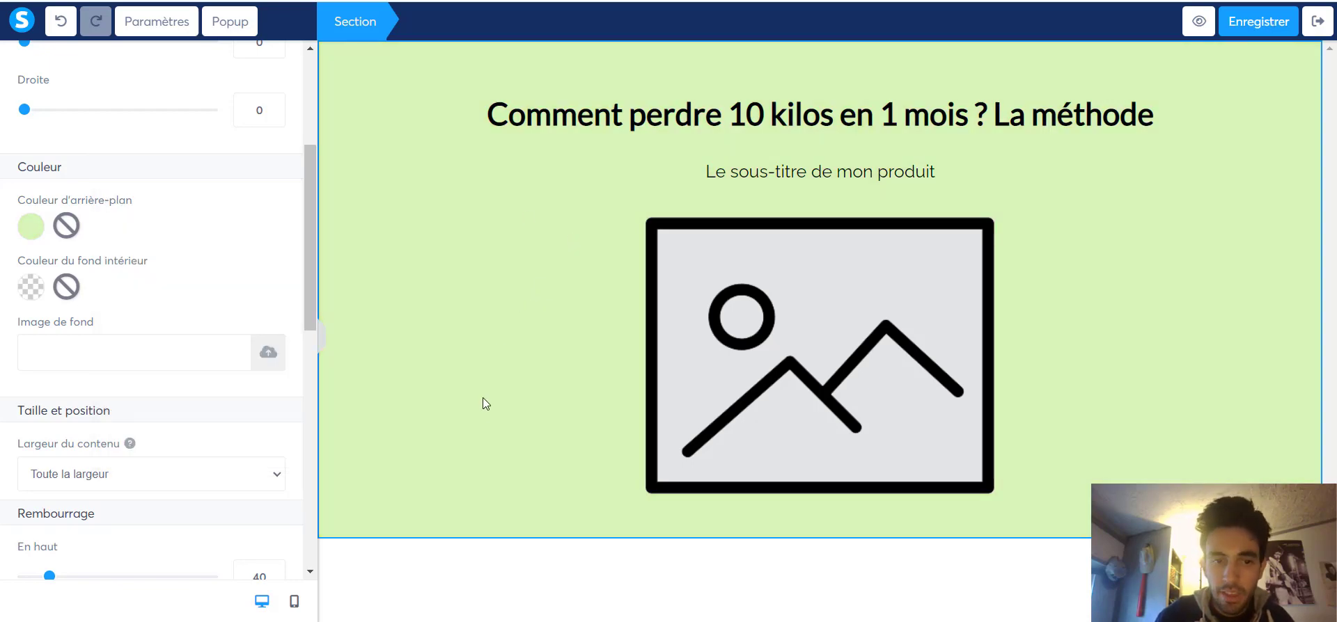
Add a new empty section directly below the green section.
click(536, 562)
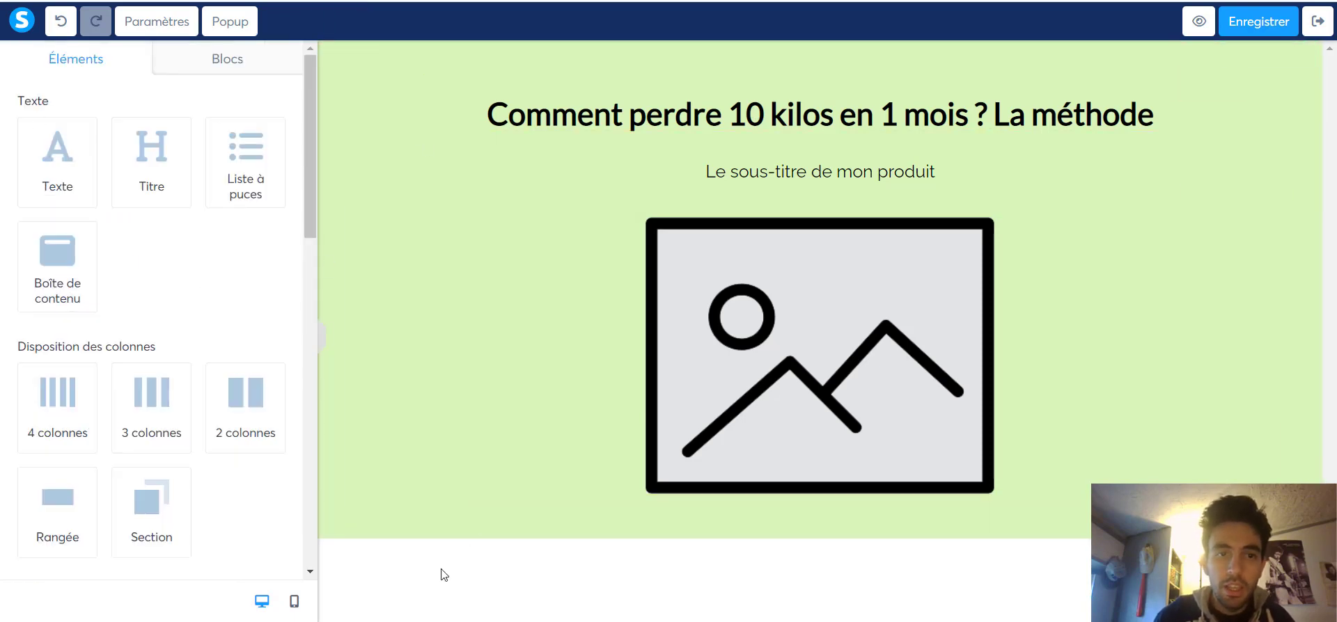
scroll(209, 243, down, 5)
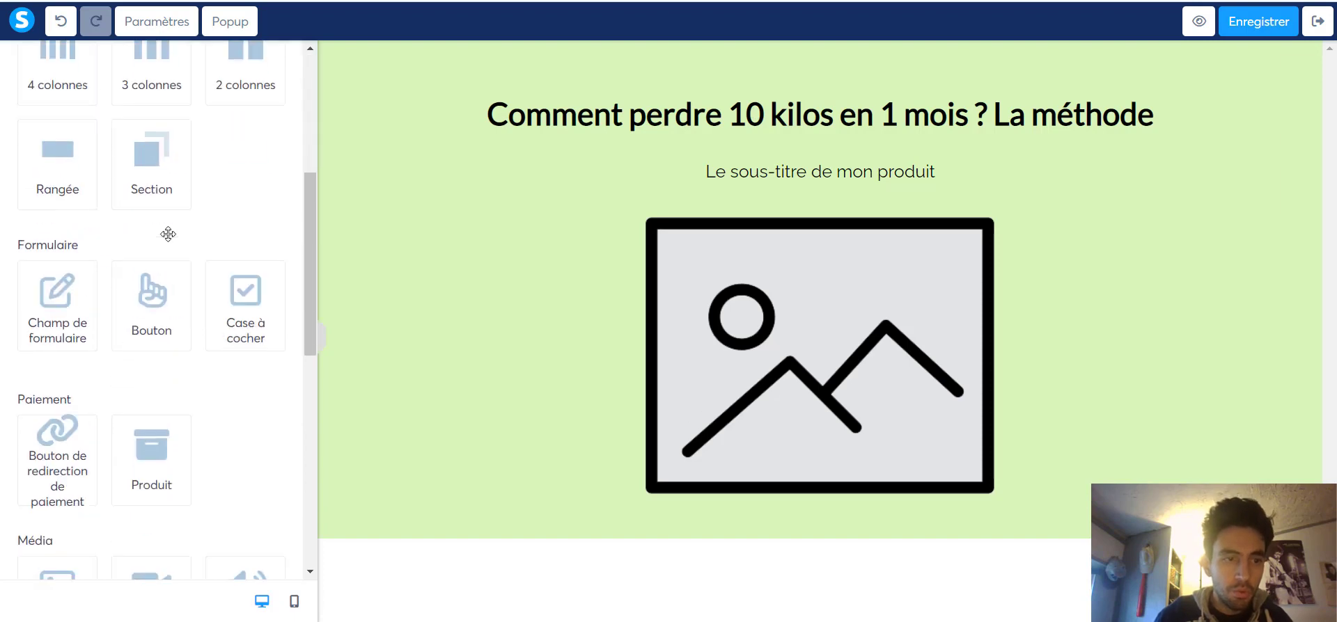
scroll(167, 237, up, 5)
scroll(156, 289, down, 5)
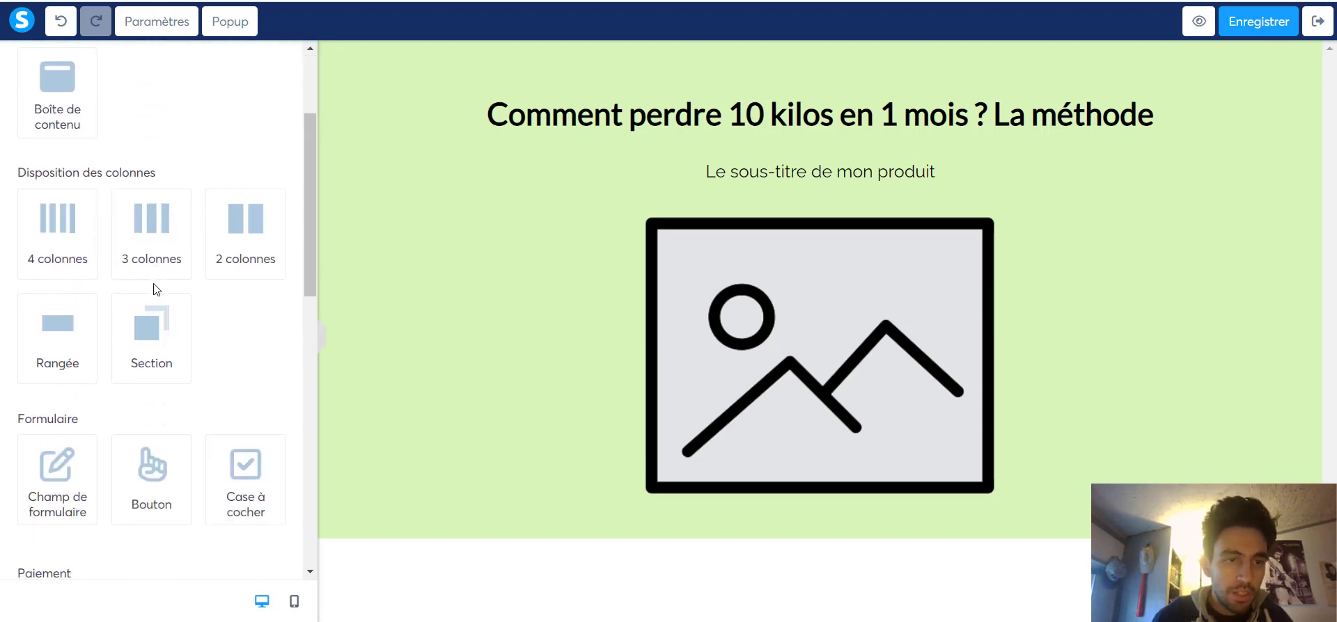
drag(155, 202, 465, 543)
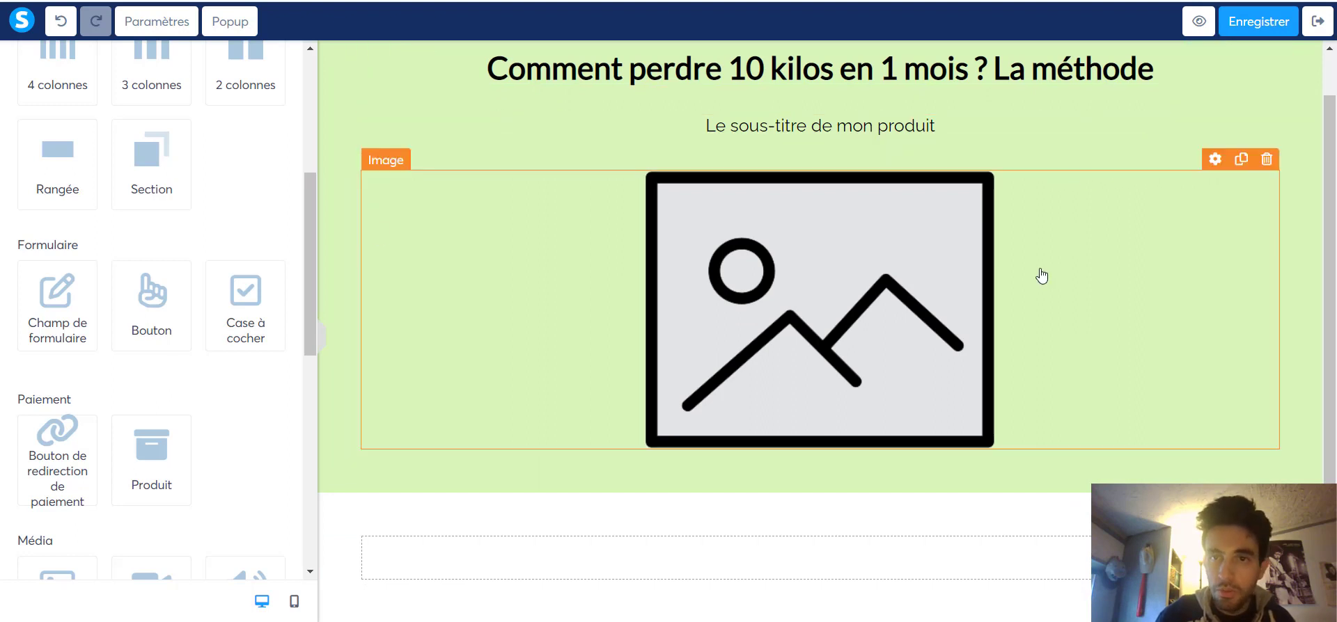
Duplicate the title and move the copy into the empty section below the image.
scroll(925, 369, up, 1)
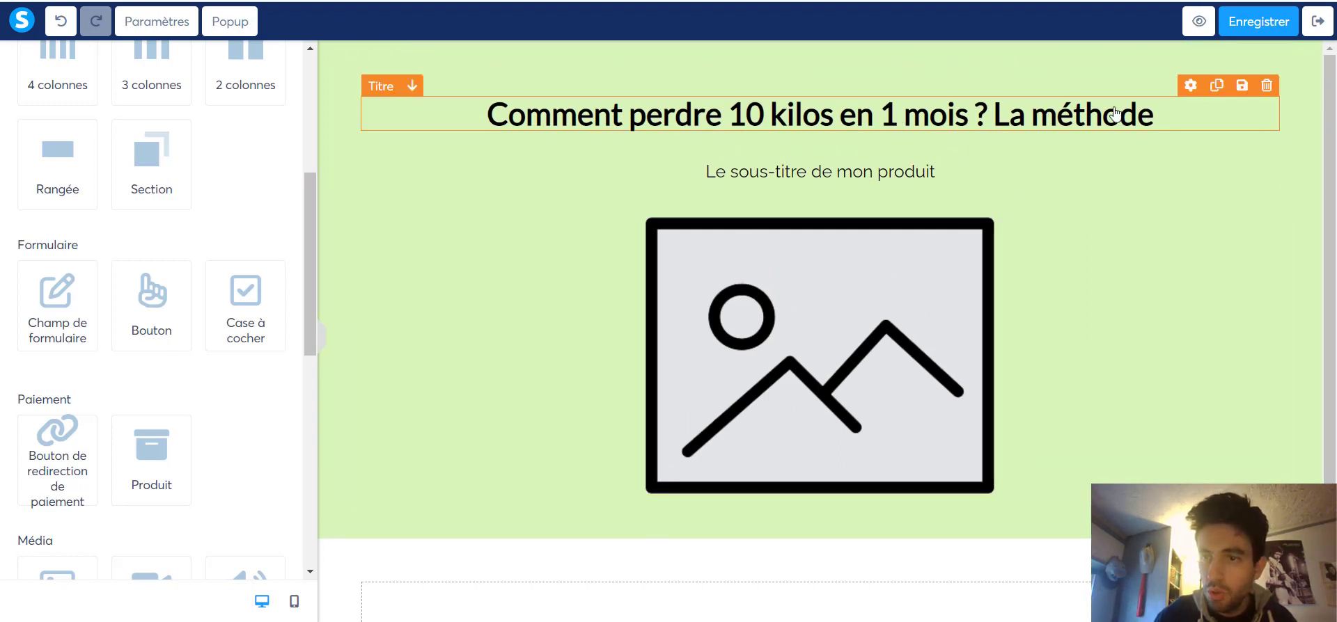
click(1217, 87)
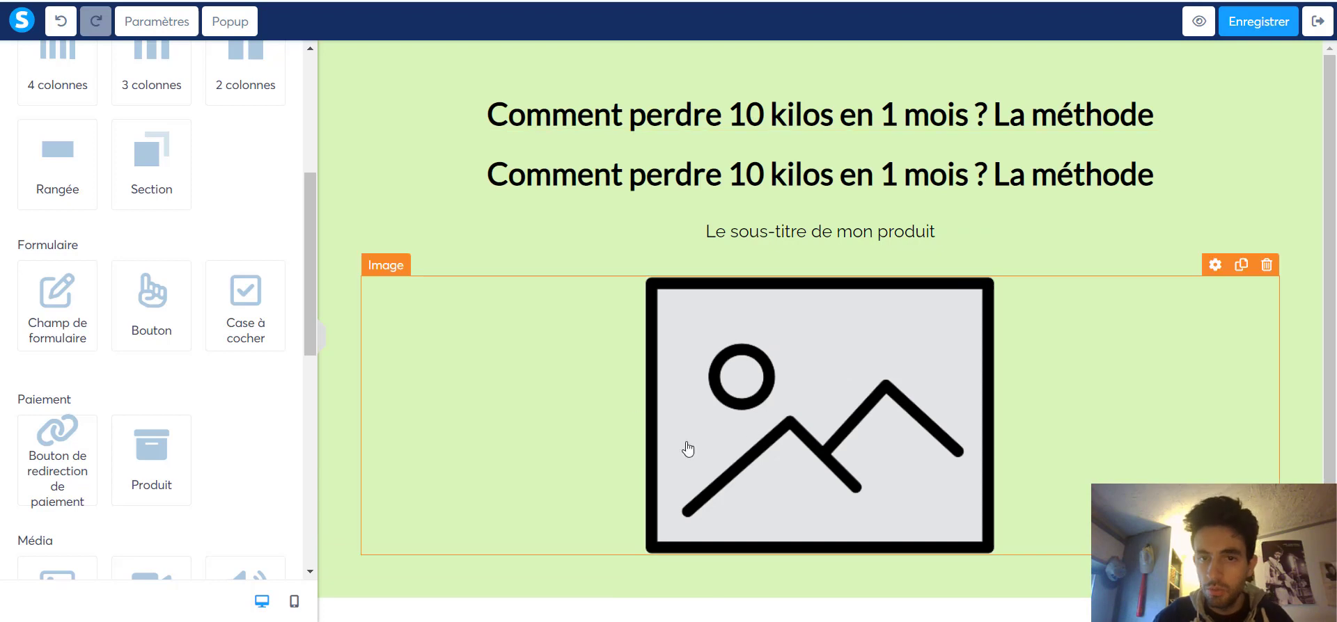
scroll(626, 418, down, 2)
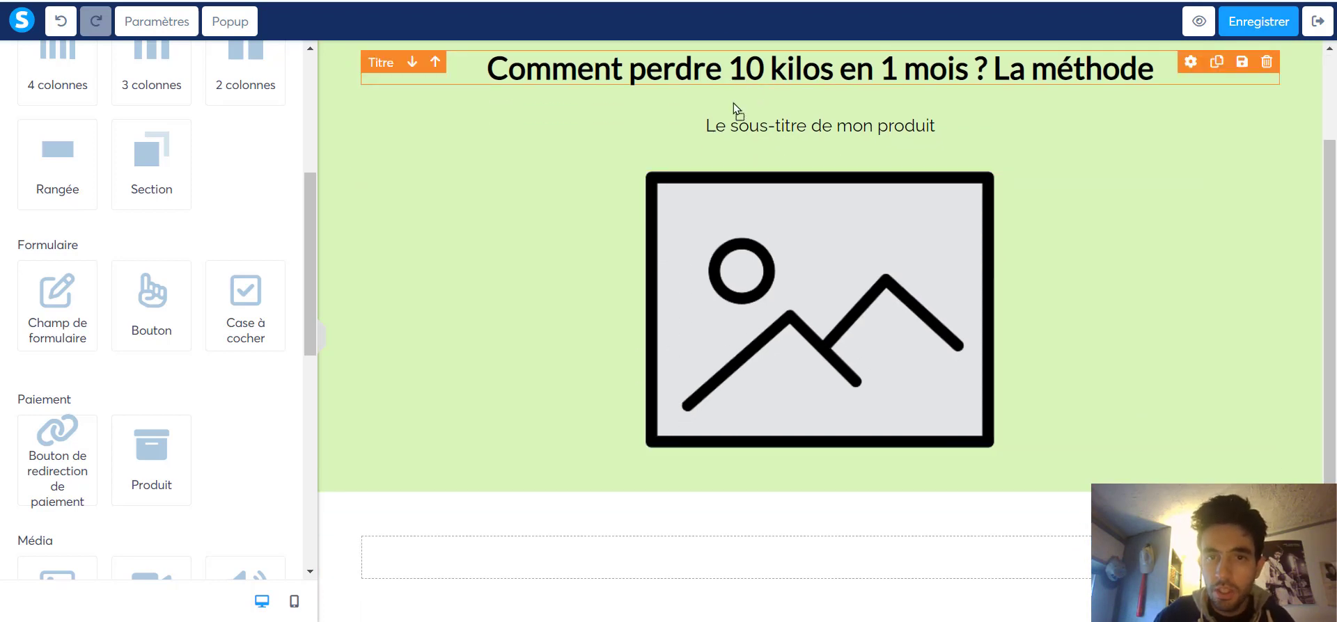
drag(736, 82, 685, 573)
Replace the copied title's text in the lower section with "Premier grand argument".
double_click(676, 565)
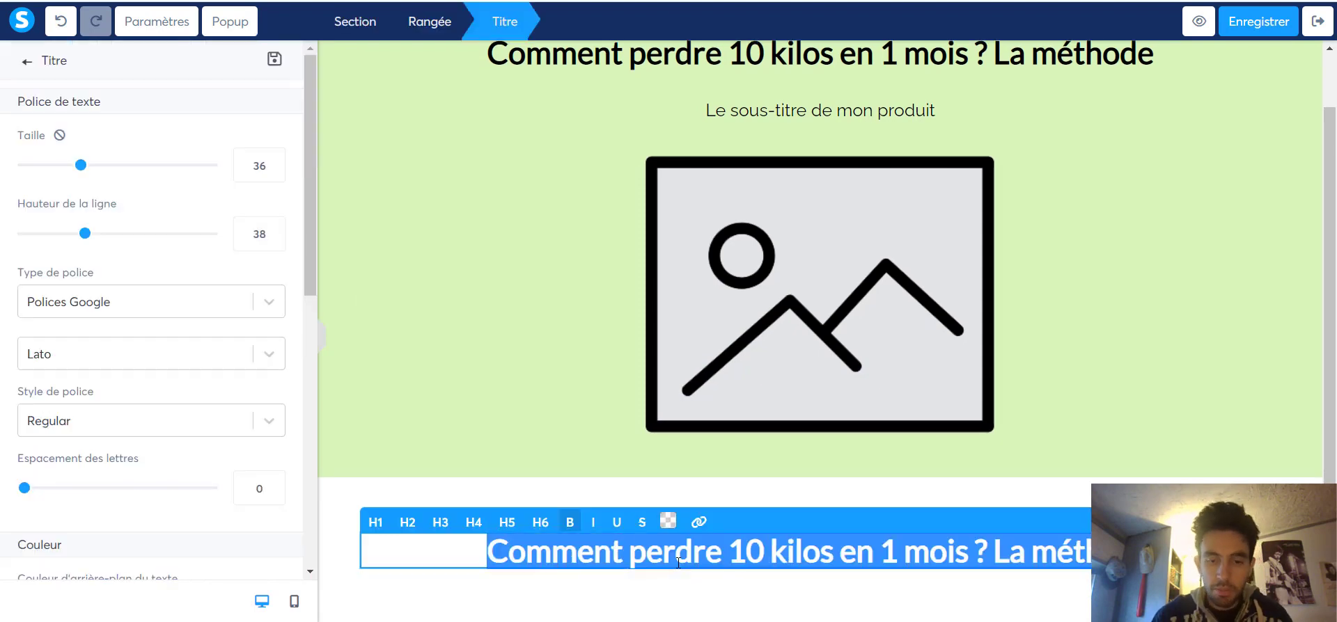
text(Premier g)
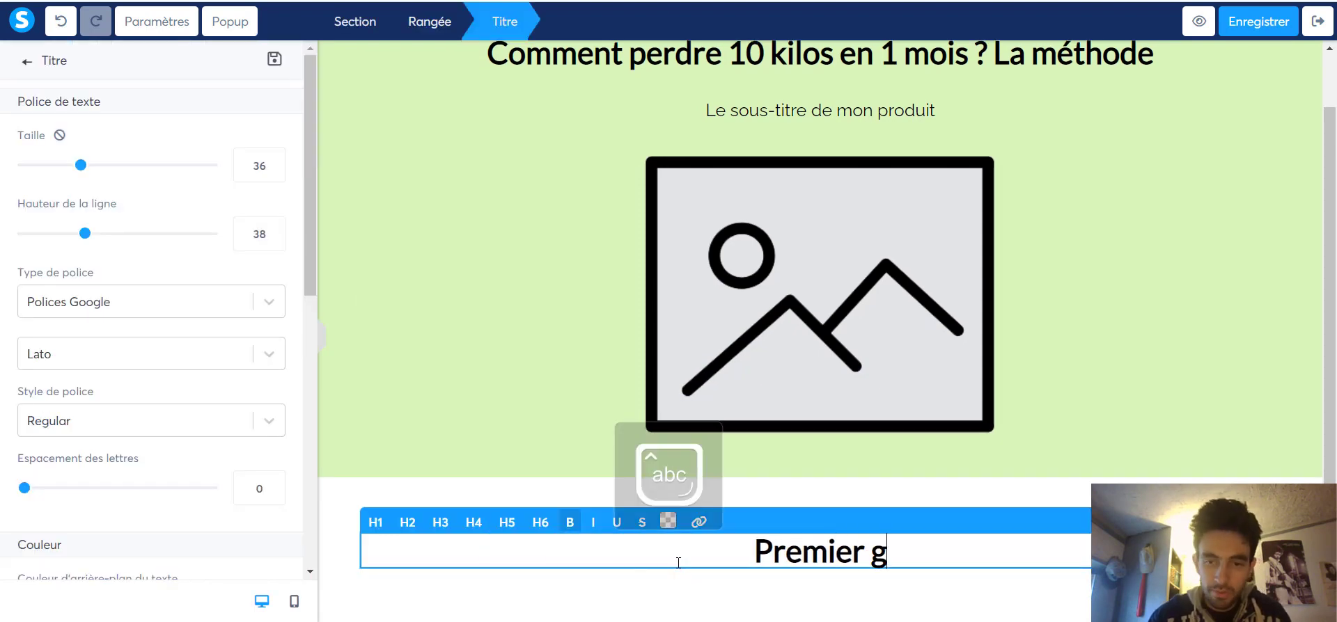
text(rand argument)
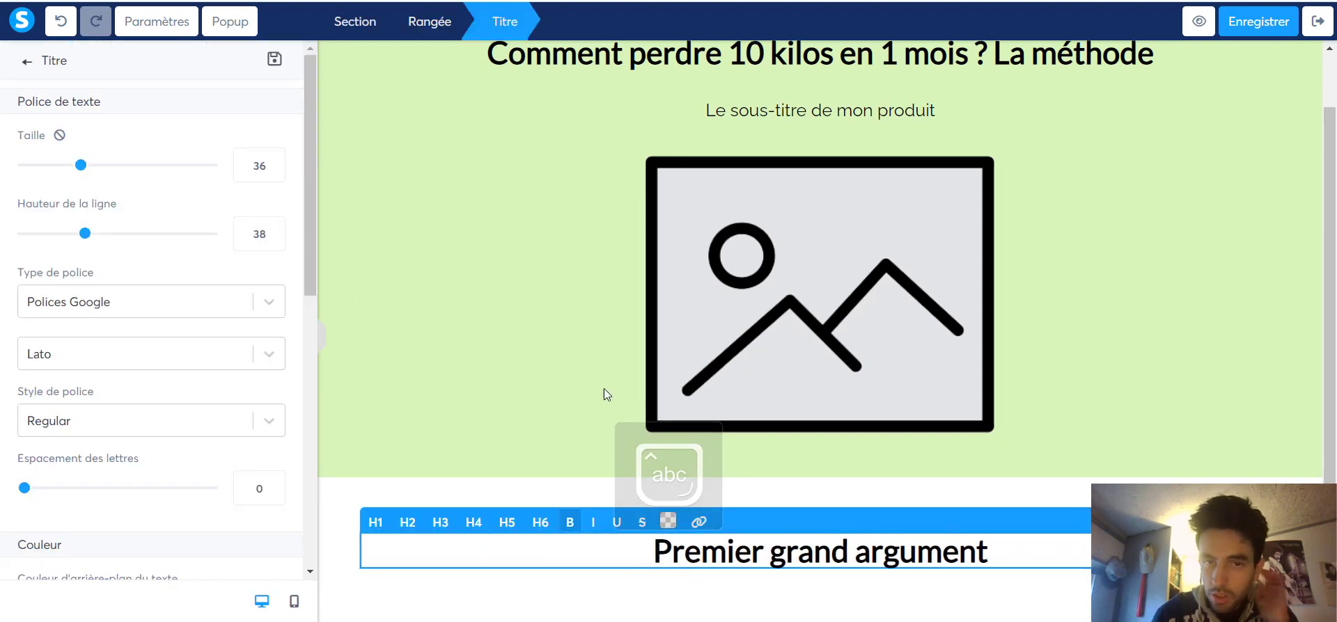
click(584, 334)
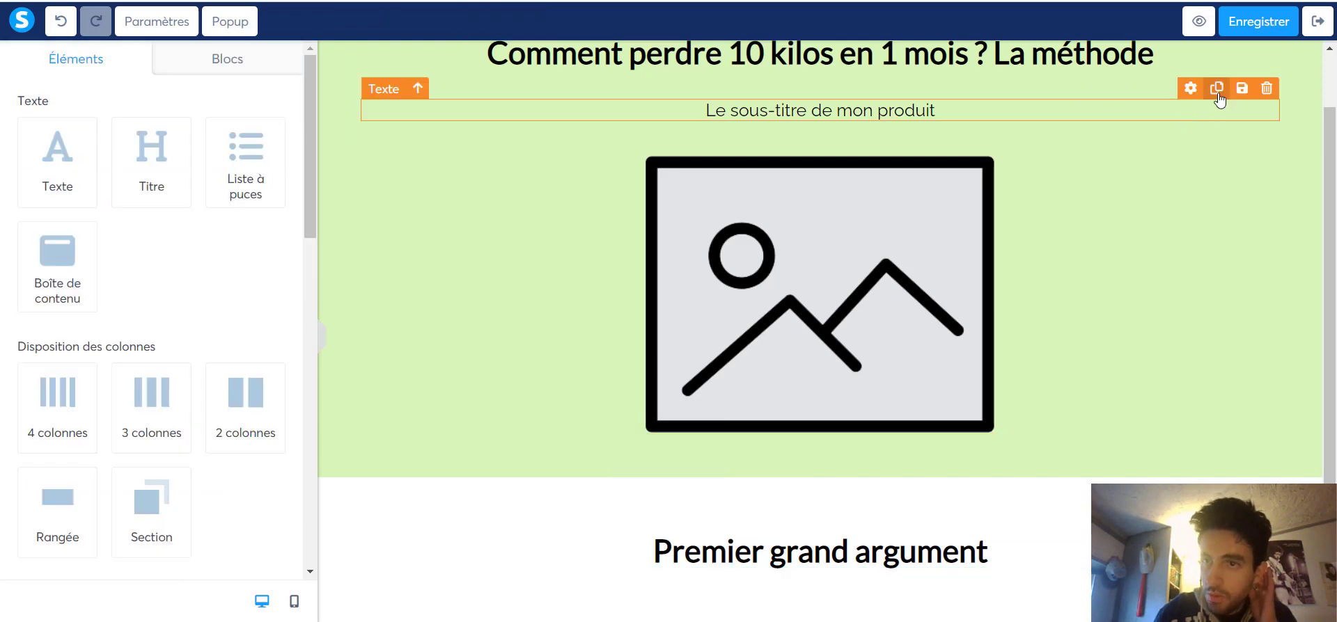
Duplicate the subtitle and move the copy below the "Premier grand argument" title in the white section.
click(1217, 89)
scroll(905, 185, down, 1)
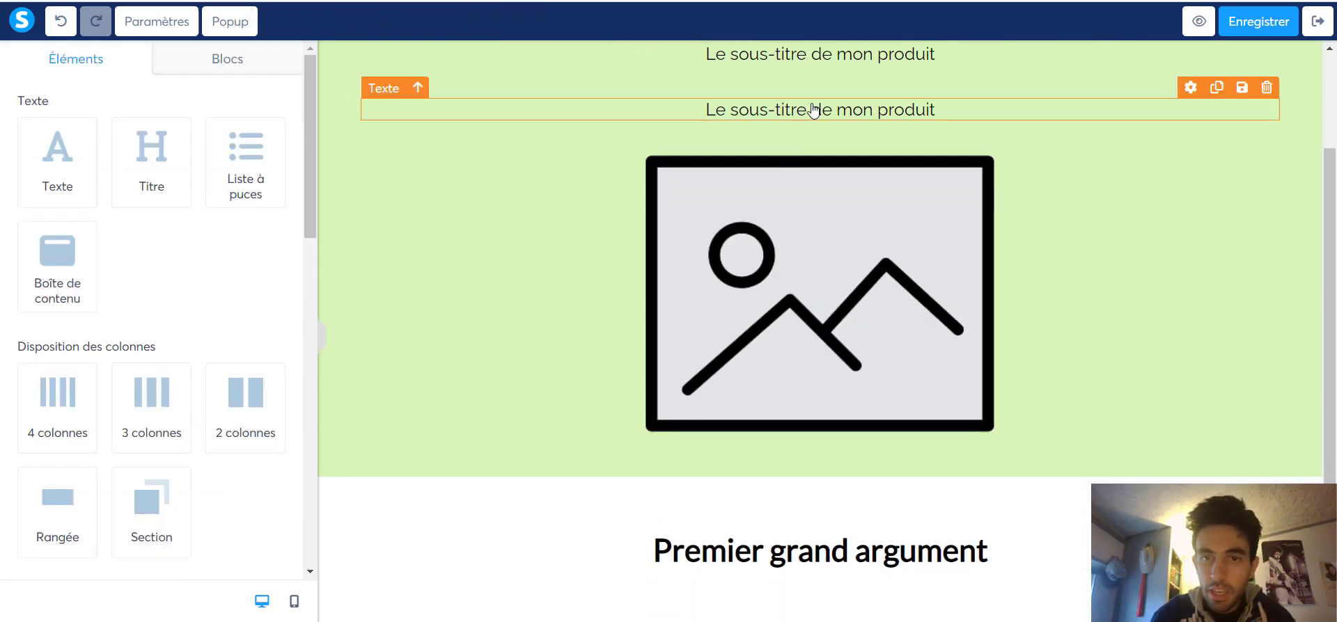
drag(805, 110, 717, 453)
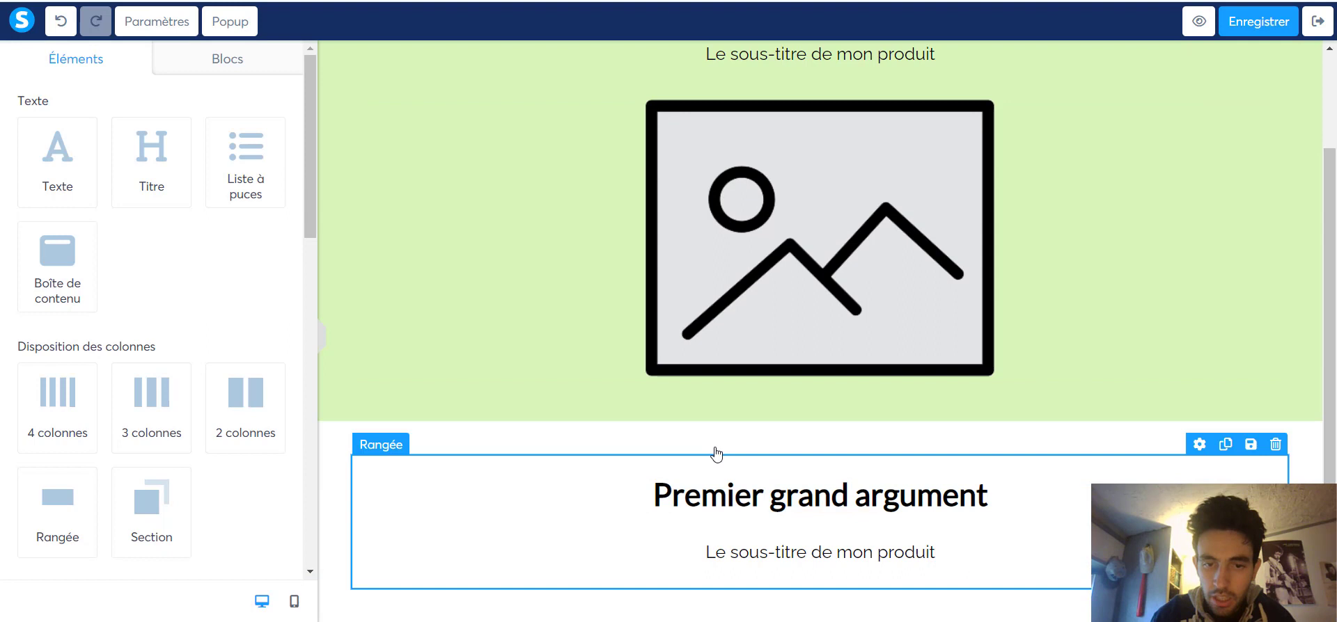
Replace the copied subtitle's text with two lines, "Premier paragraphe" and "2eme paragraphe".
double_click(752, 550)
triple_click(752, 550)
text(Pr)
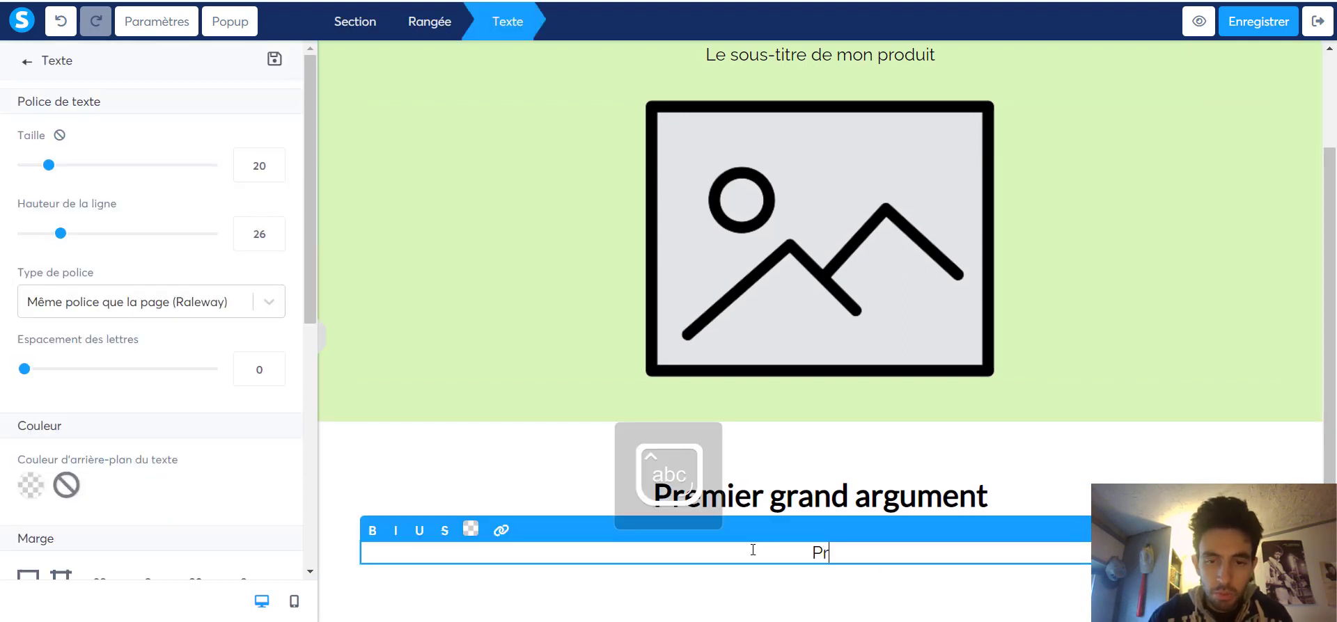
text(emier paragraphe)
key(Return)
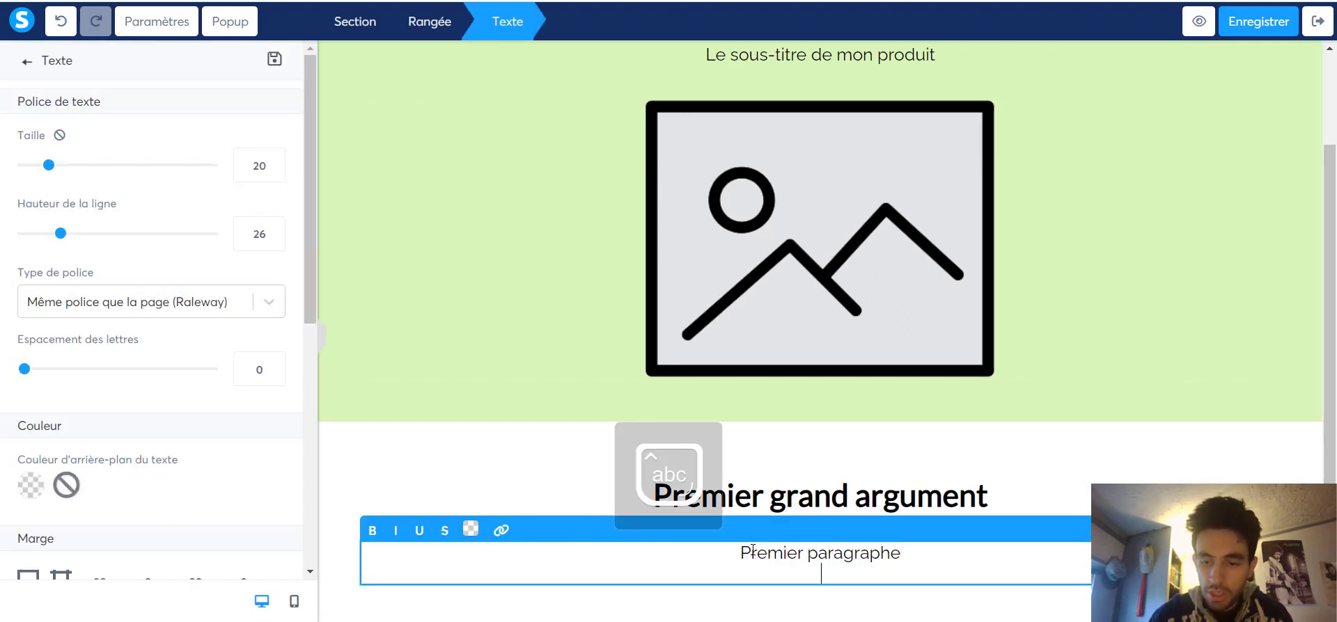
text(2eme paragraphe)
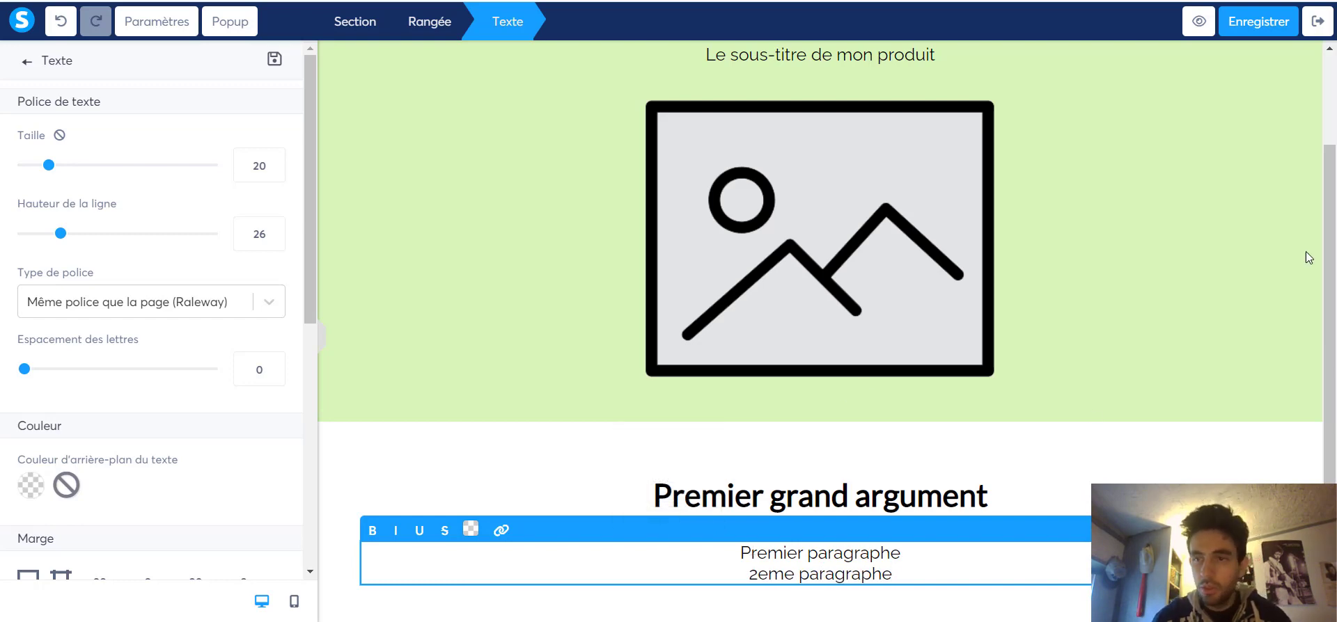
click(639, 435)
click(576, 467)
click(527, 445)
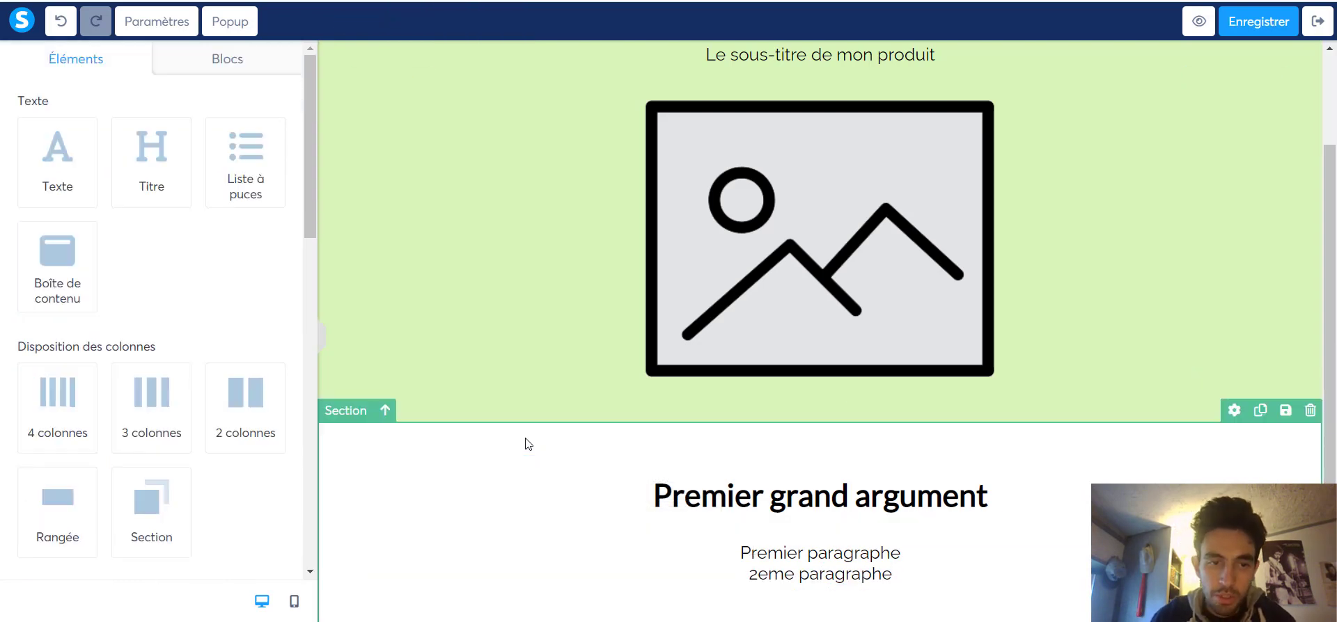
Add a bullet list directly below the image in the green section.
scroll(518, 473, down, 1)
scroll(608, 361, up, 2)
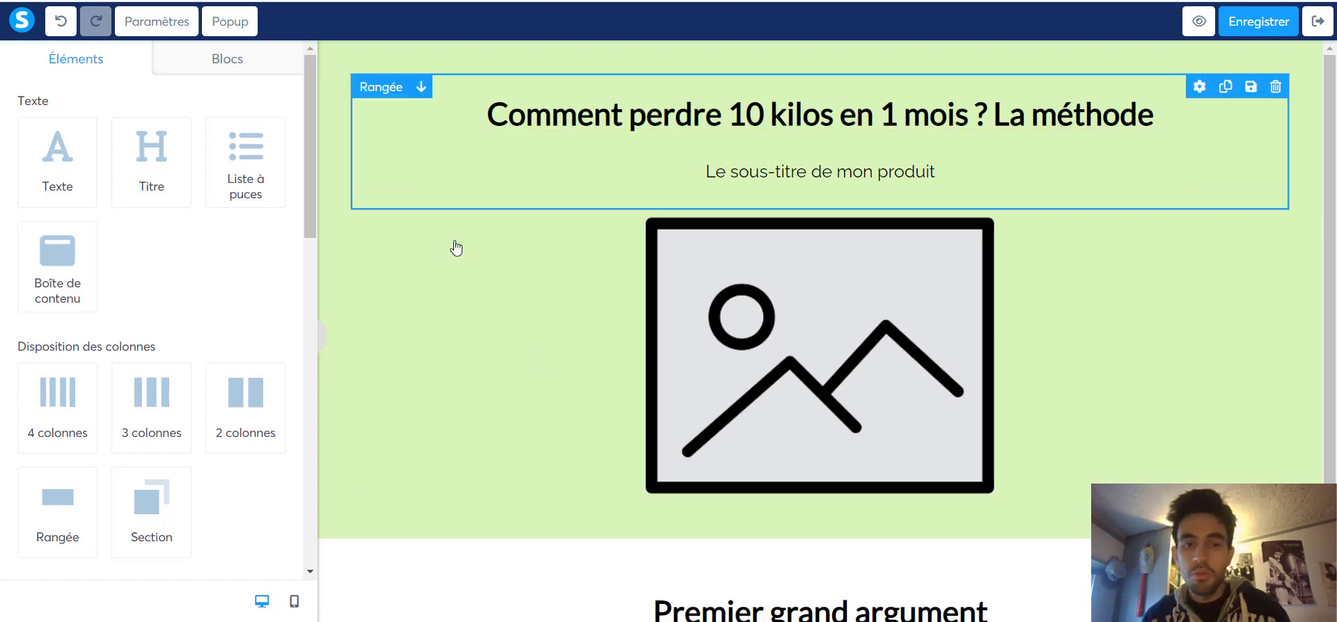
scroll(550, 371, down, 1)
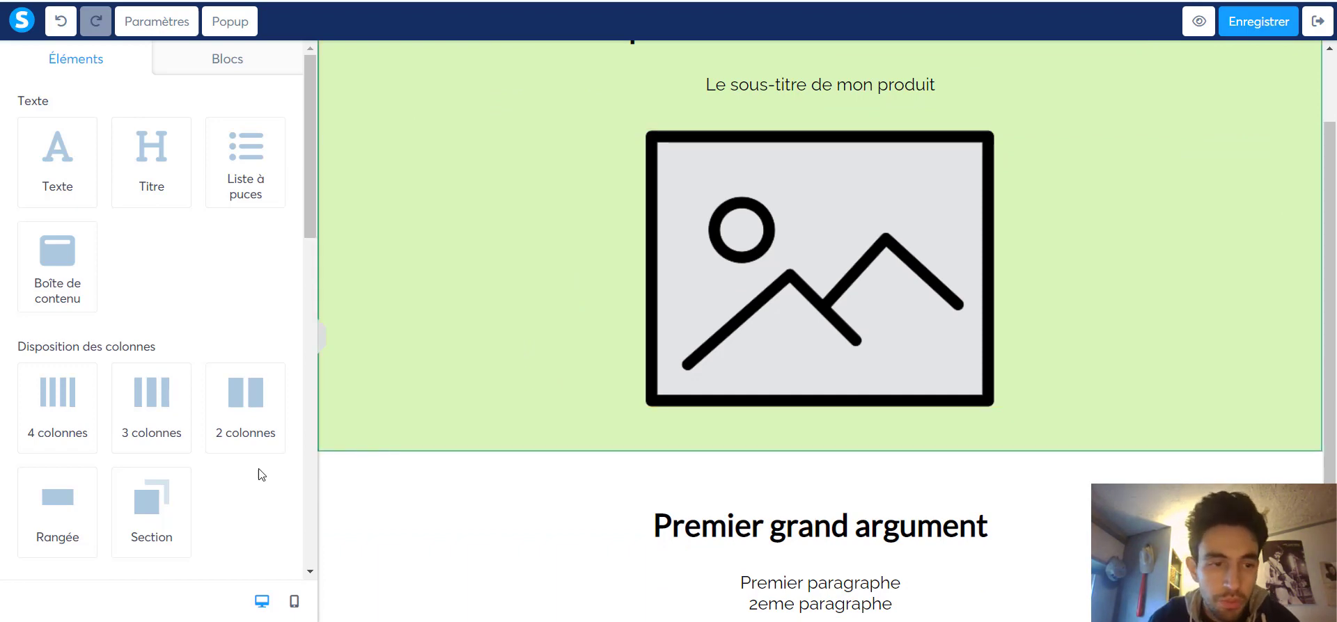
scroll(259, 472, down, 5)
scroll(278, 453, up, 5)
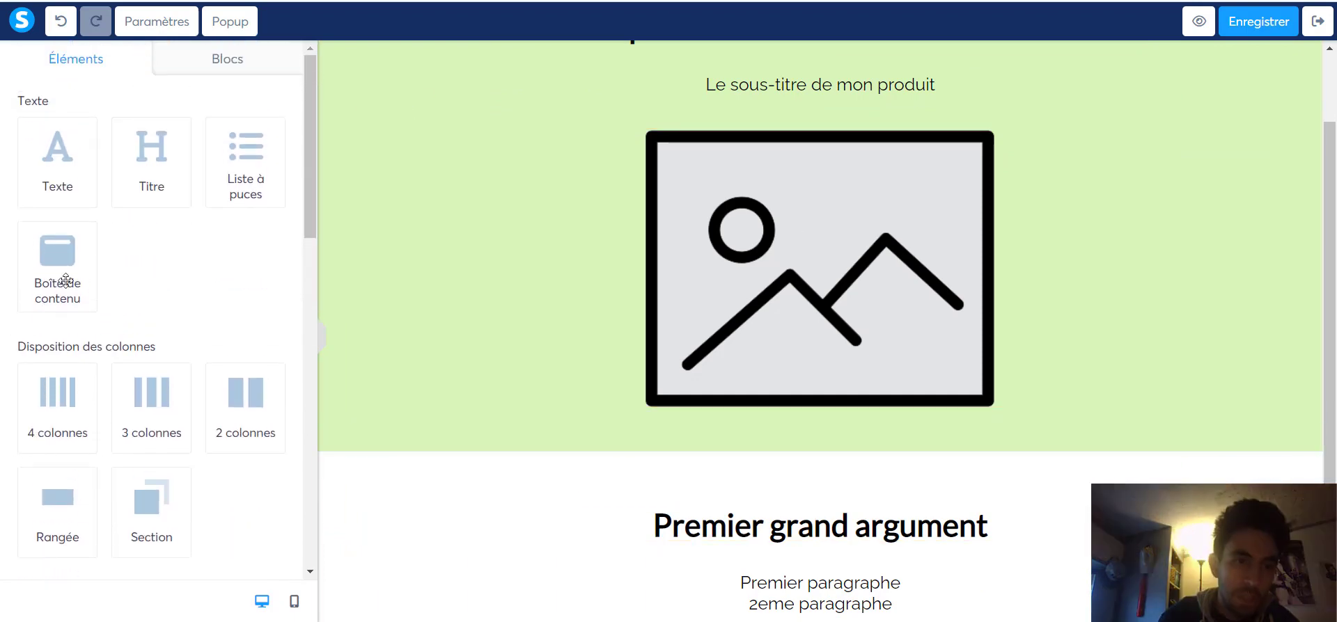
scroll(212, 150, down, 5)
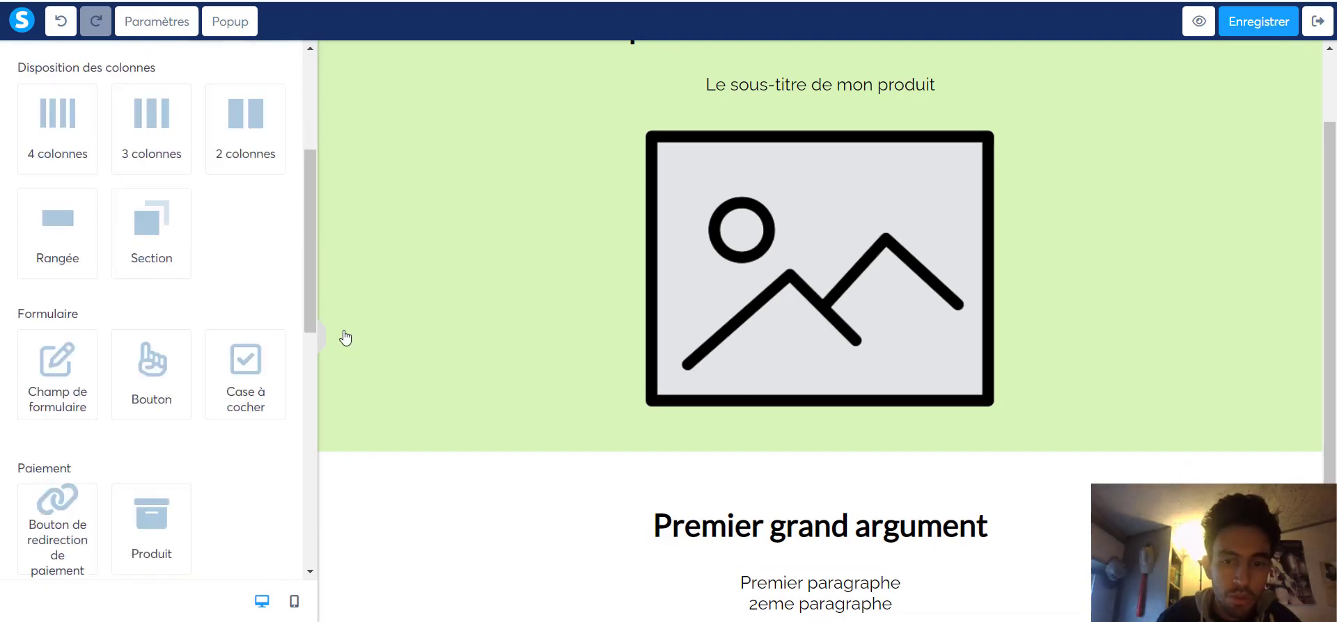
scroll(209, 216, up, 3)
scroll(114, 209, up, 3)
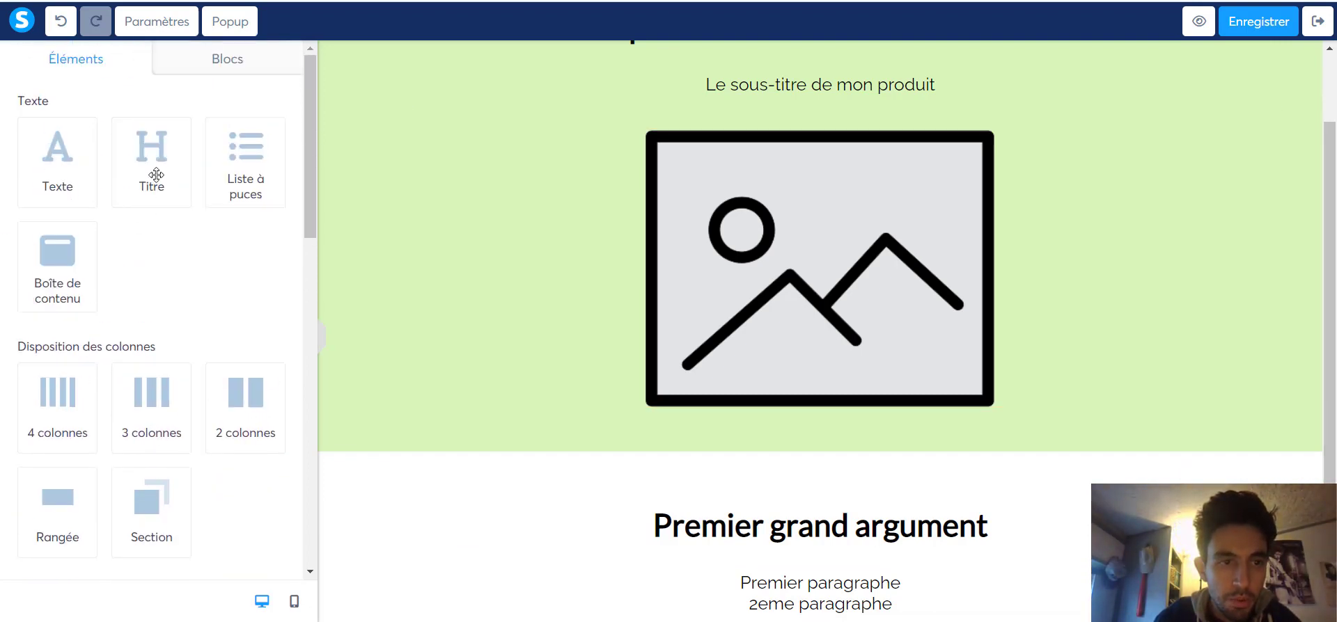
drag(245, 156, 814, 416)
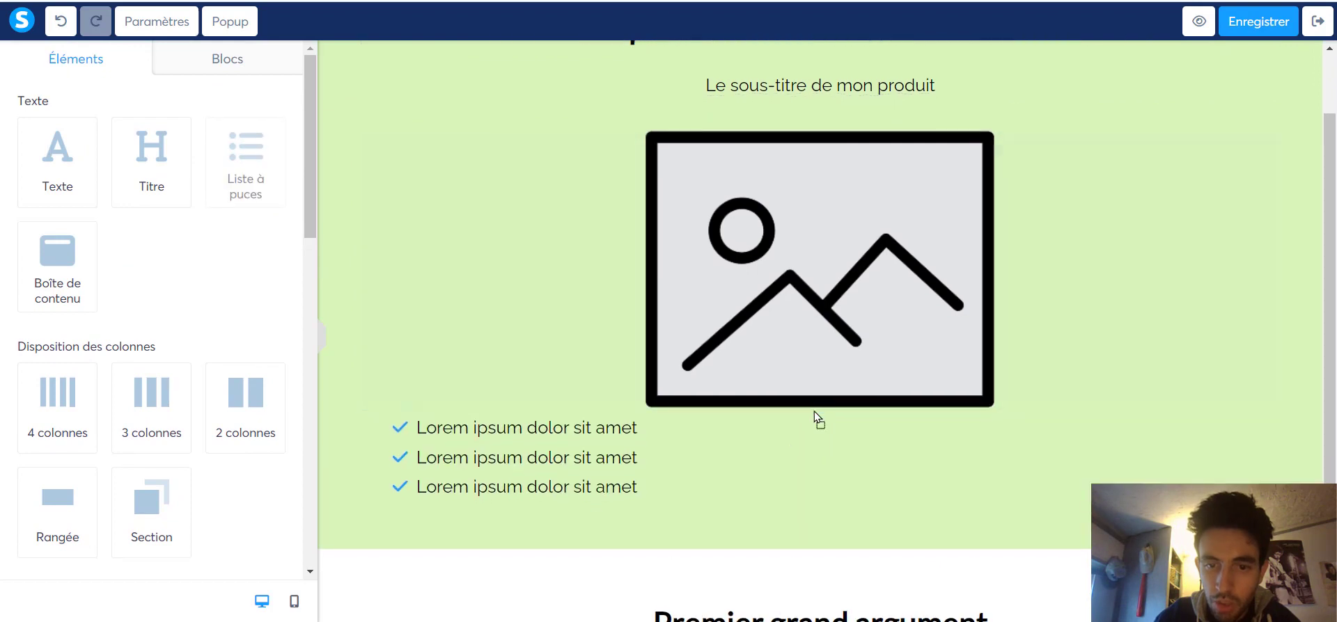
Change the bullet list's icon to chevron-double-right.
click(398, 441)
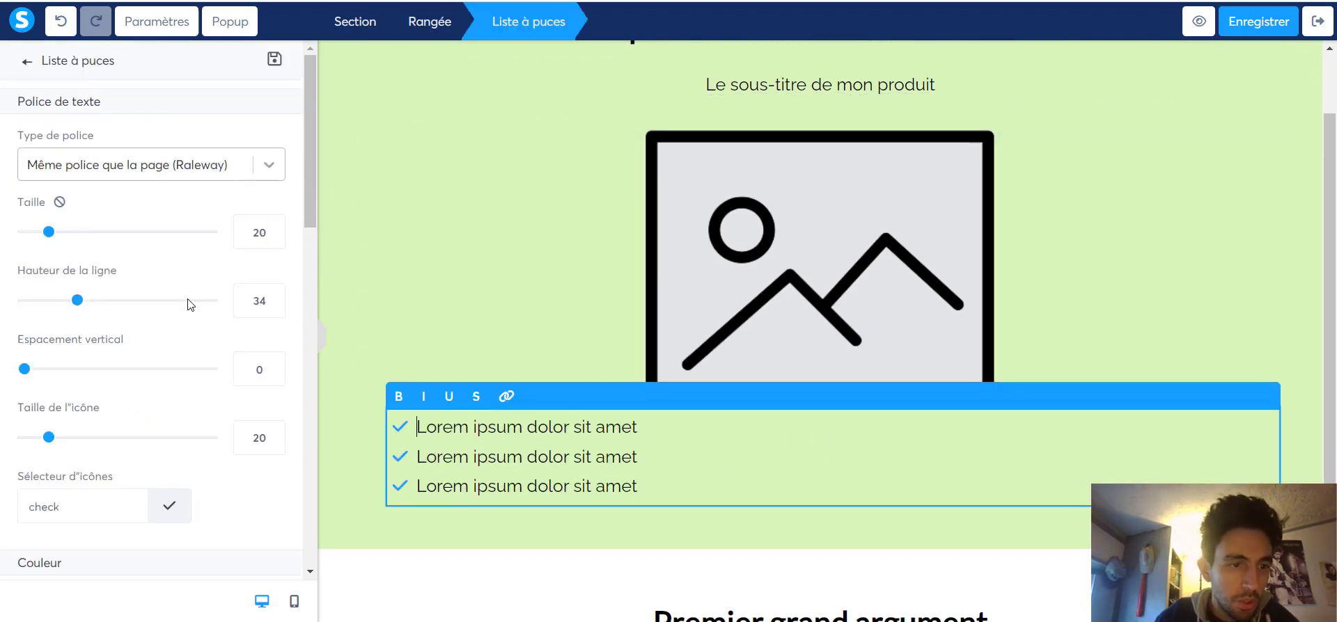
click(123, 513)
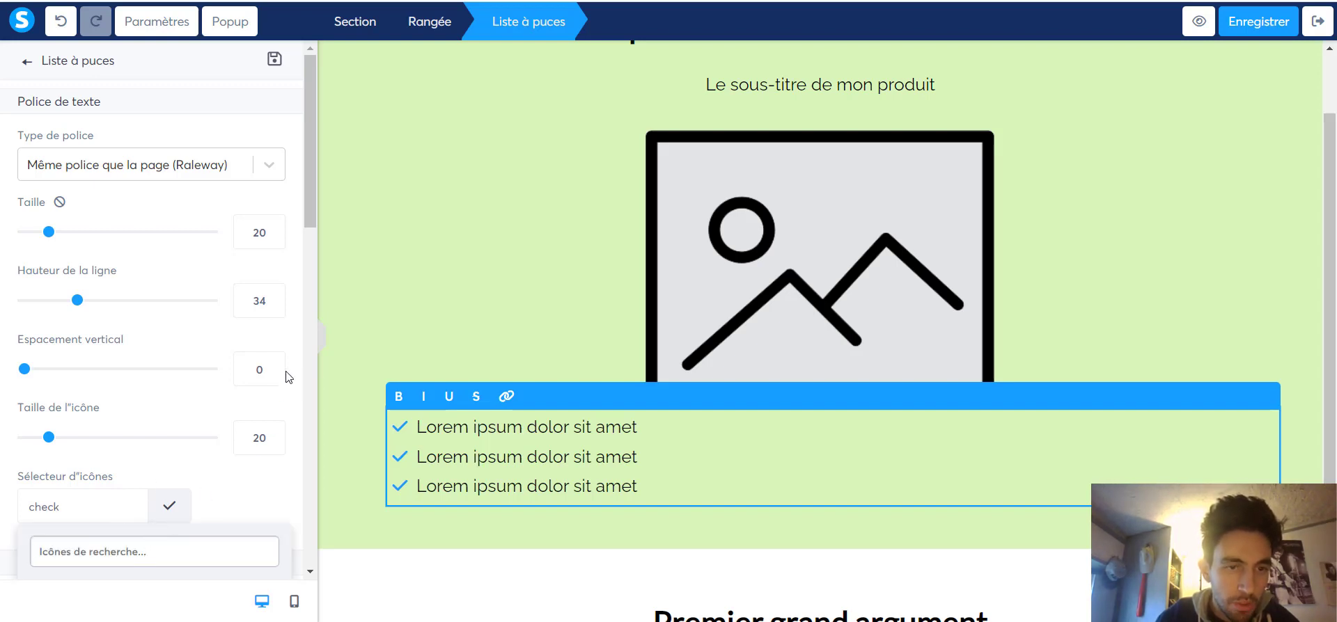
click(309, 376)
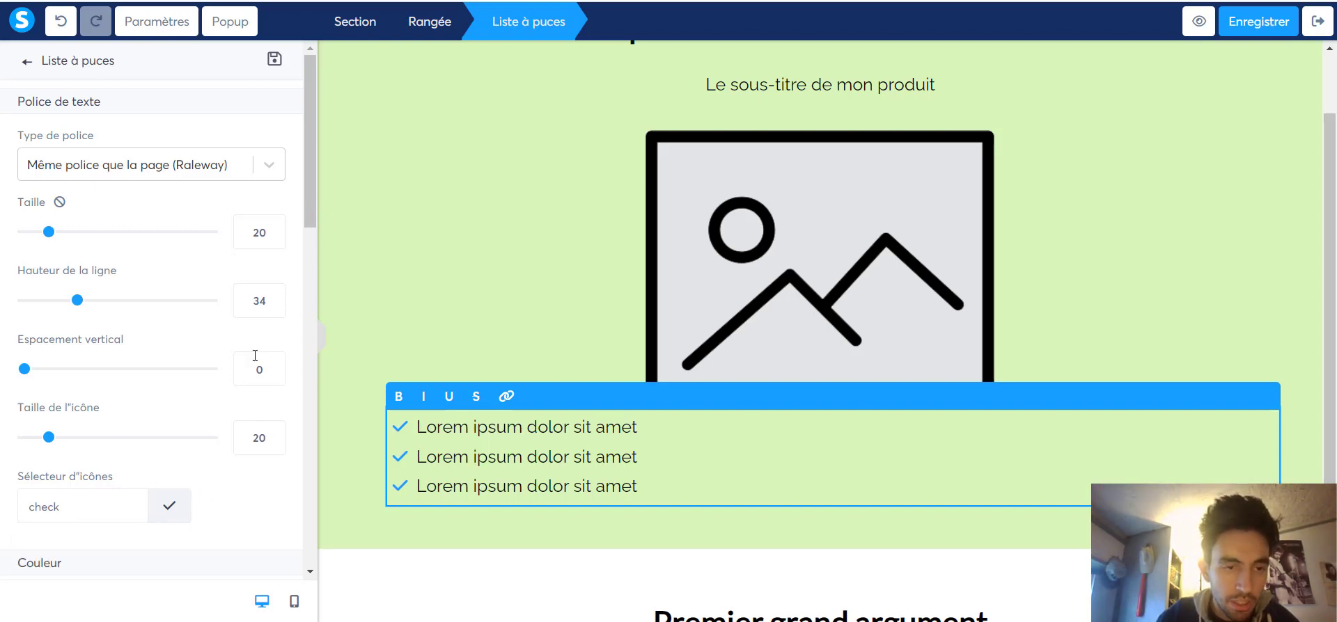
scroll(255, 356, down, 4)
click(135, 249)
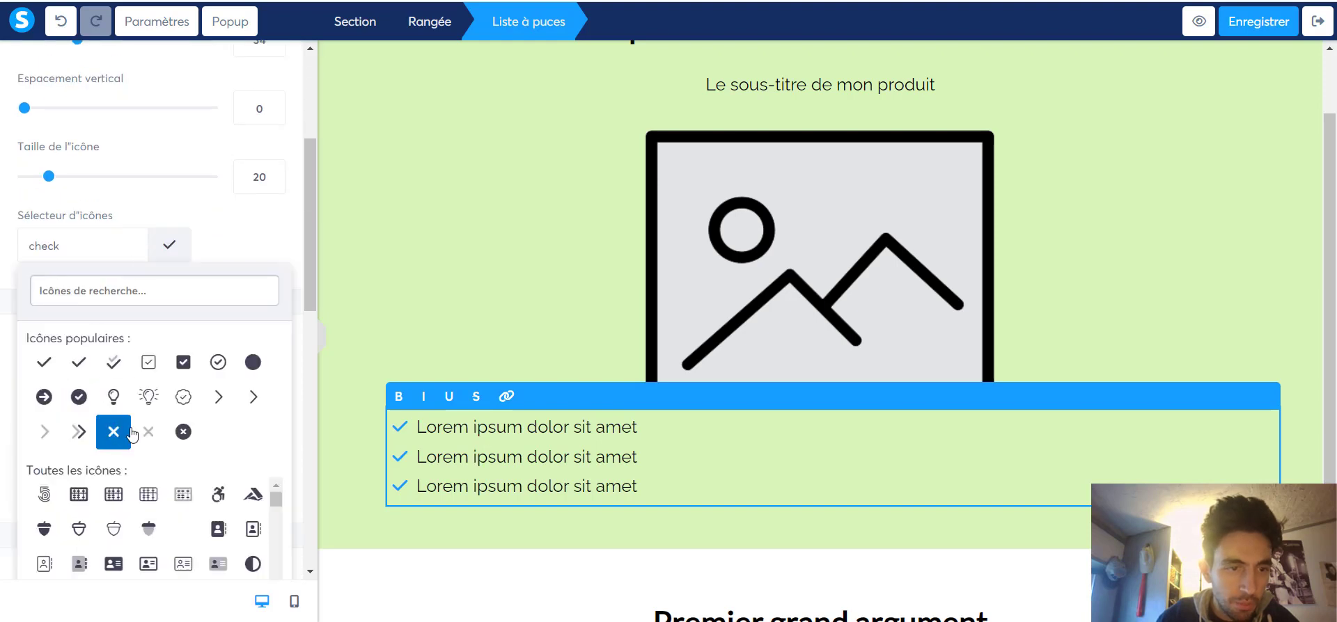
click(79, 433)
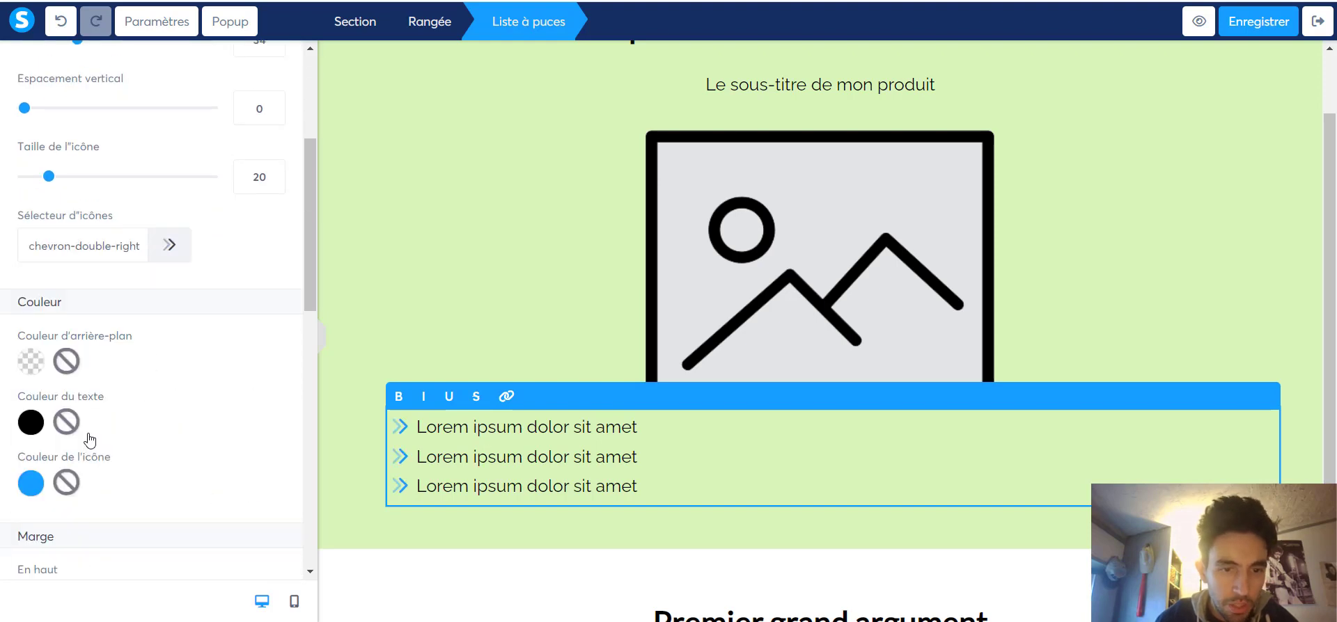
Set the bullet list's icon colour to bright yellow.
click(40, 486)
drag(140, 547, 132, 548)
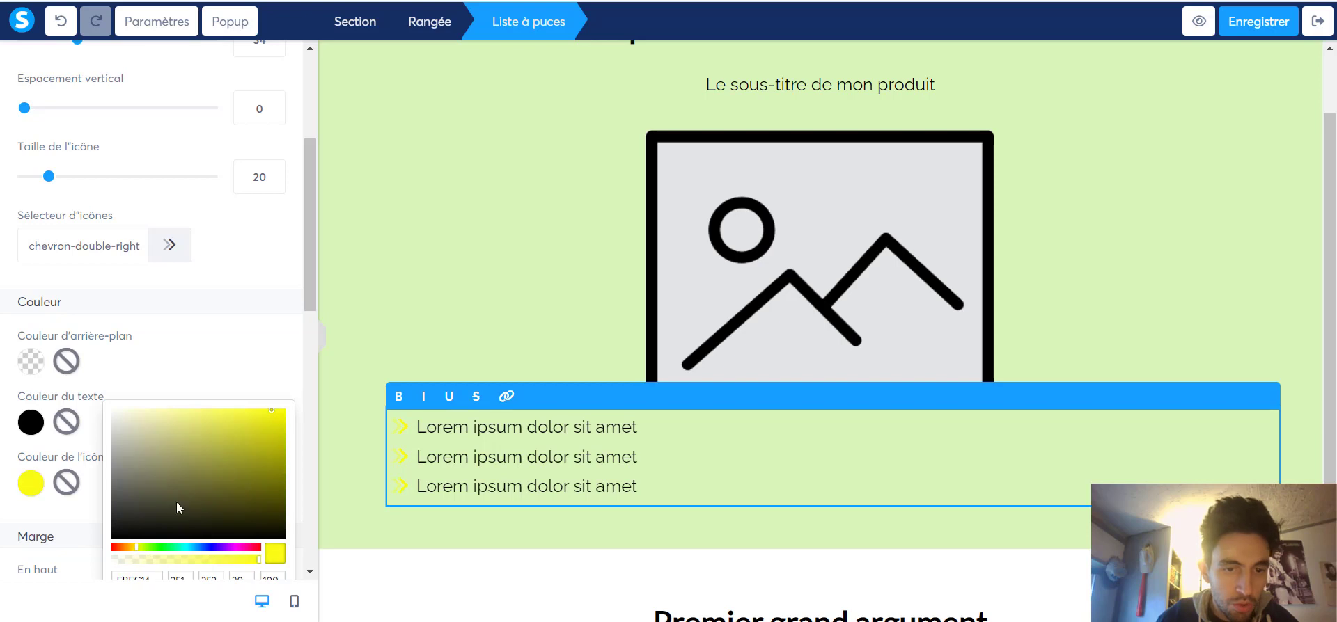
click(376, 308)
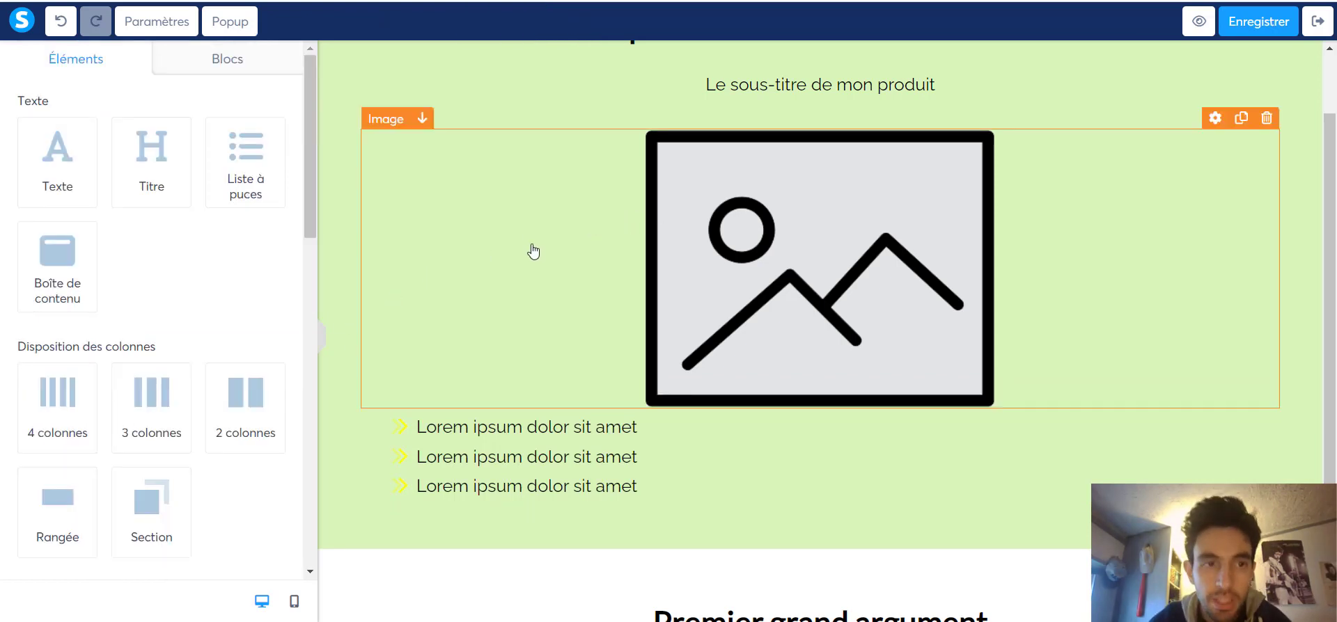
Add a button above the "Premier grand argument" title, at the start of the white section.
scroll(532, 250, up, 1)
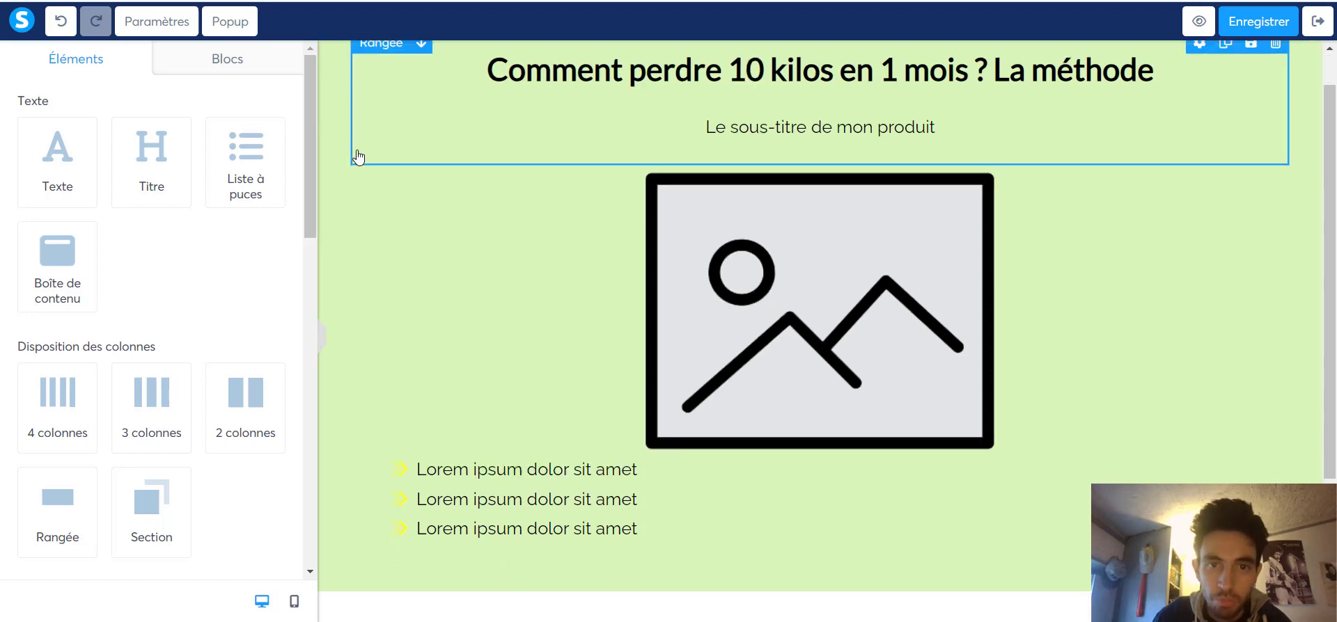
scroll(390, 230, down, 3)
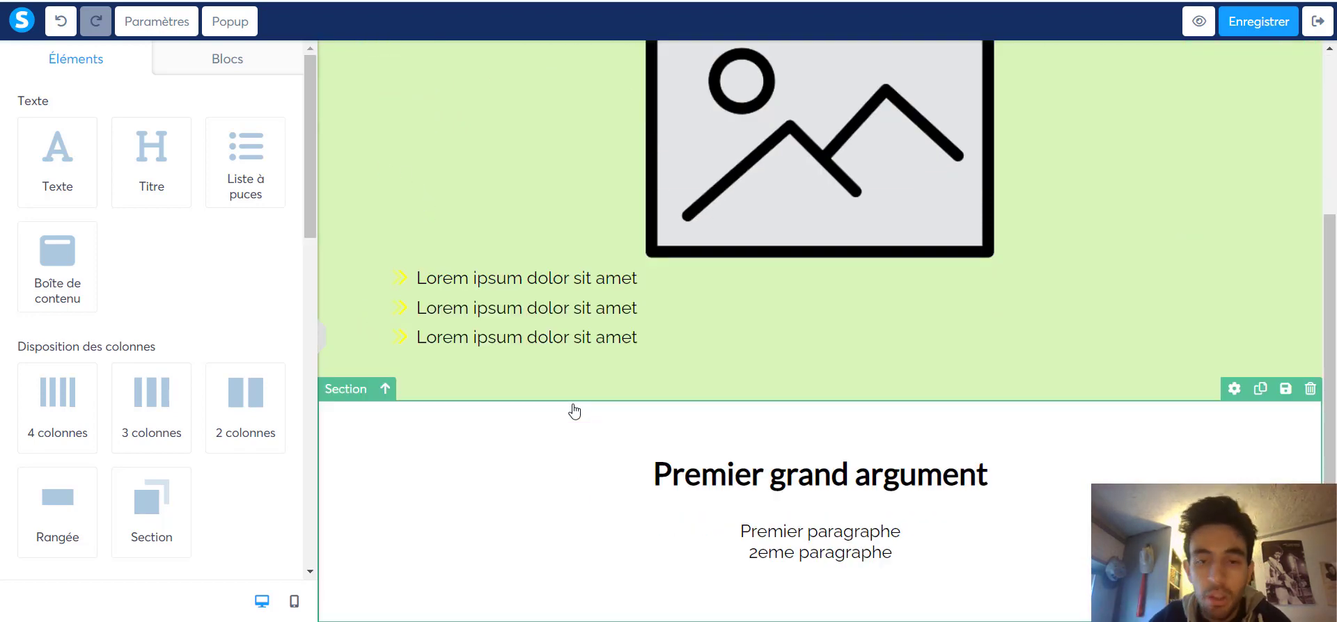
scroll(203, 402, down, 5)
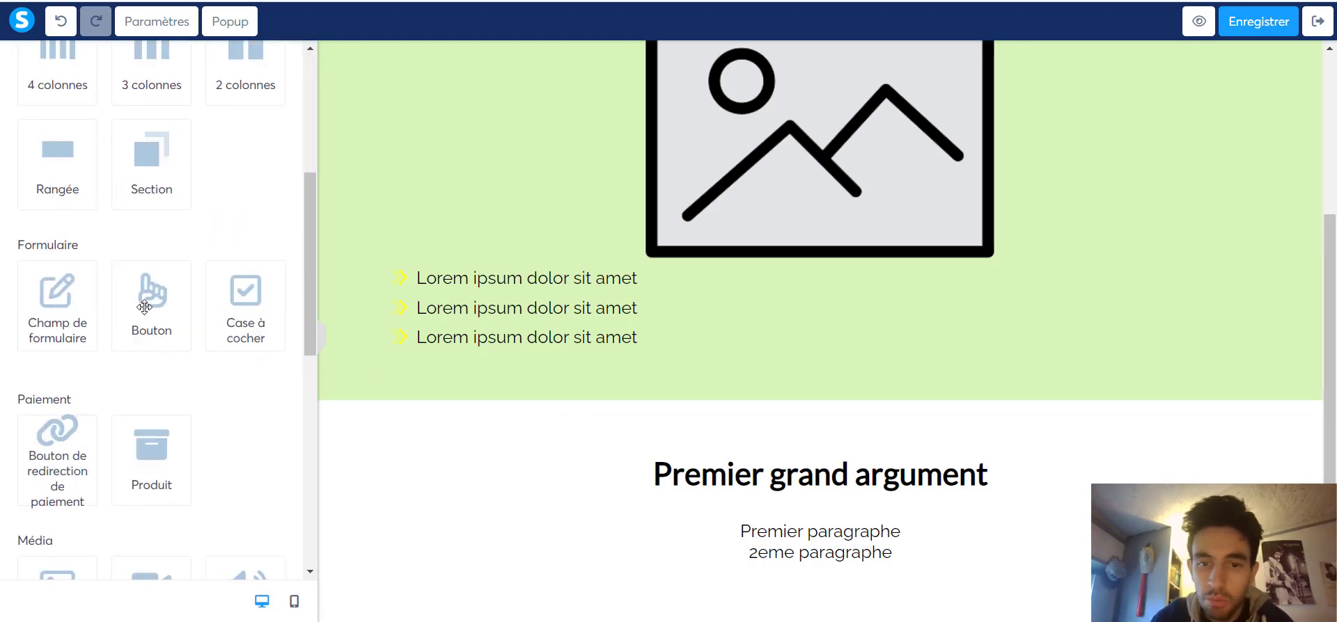
drag(140, 306, 849, 380)
scroll(800, 461, down, 2)
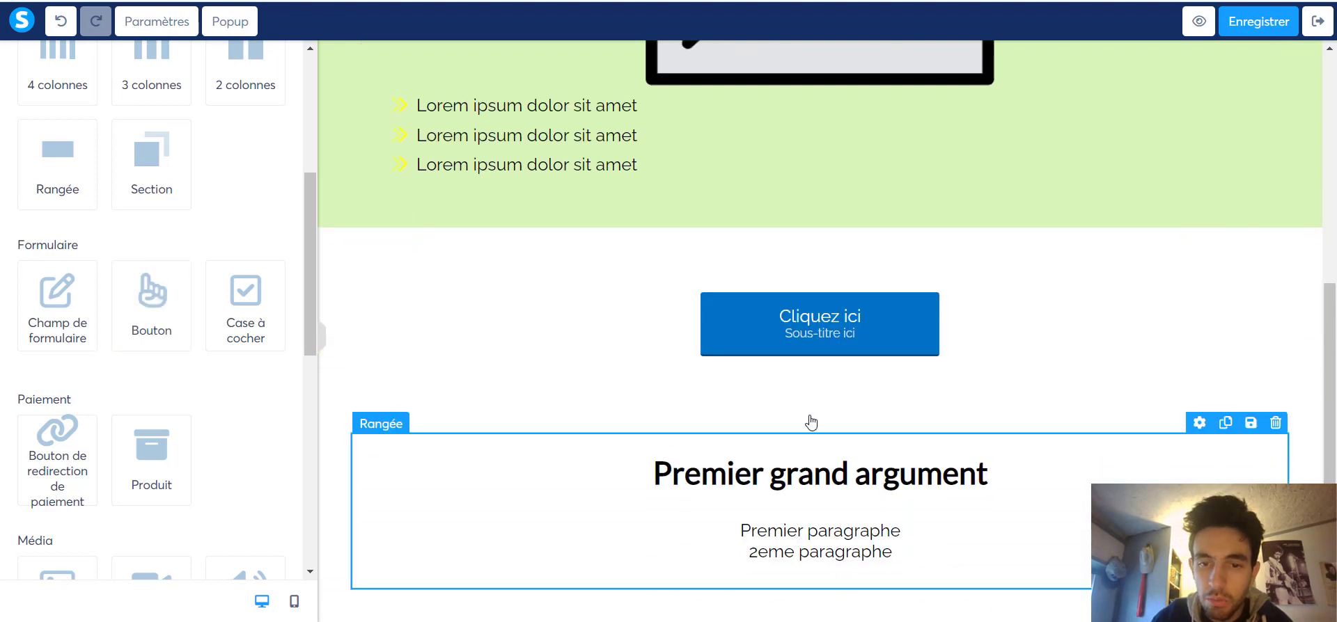
Set the new button's action to "Vers l'étape suivante dans le tunnel".
click(800, 336)
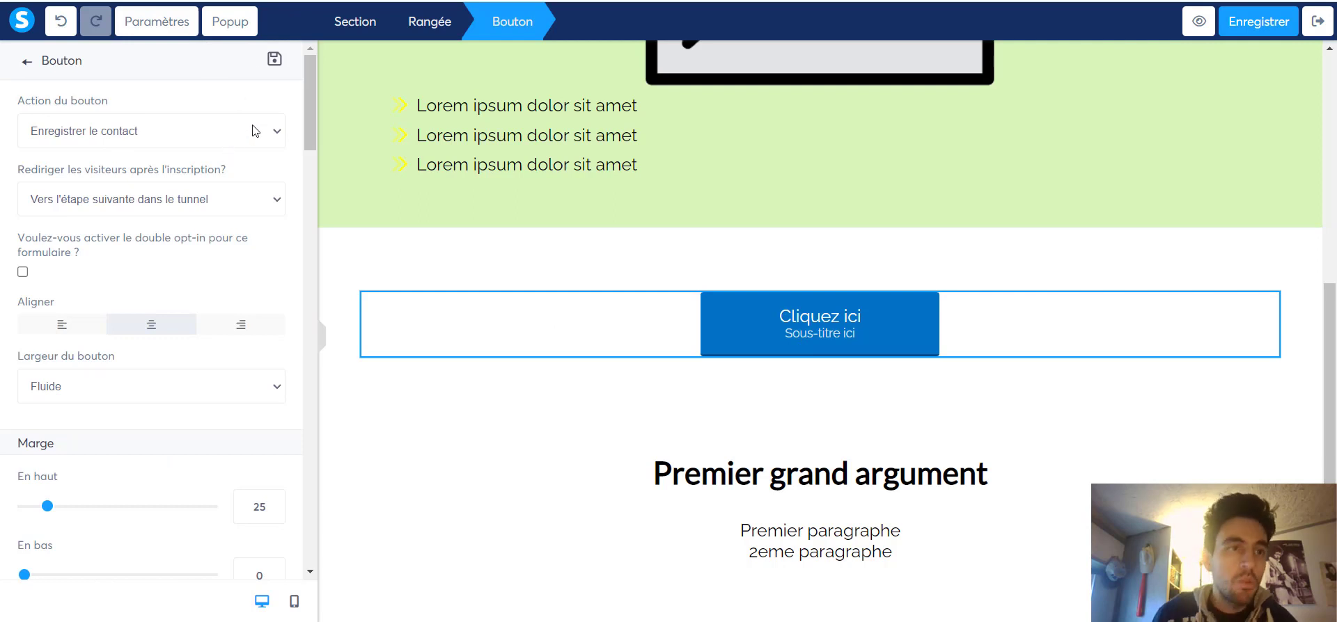
click(178, 133)
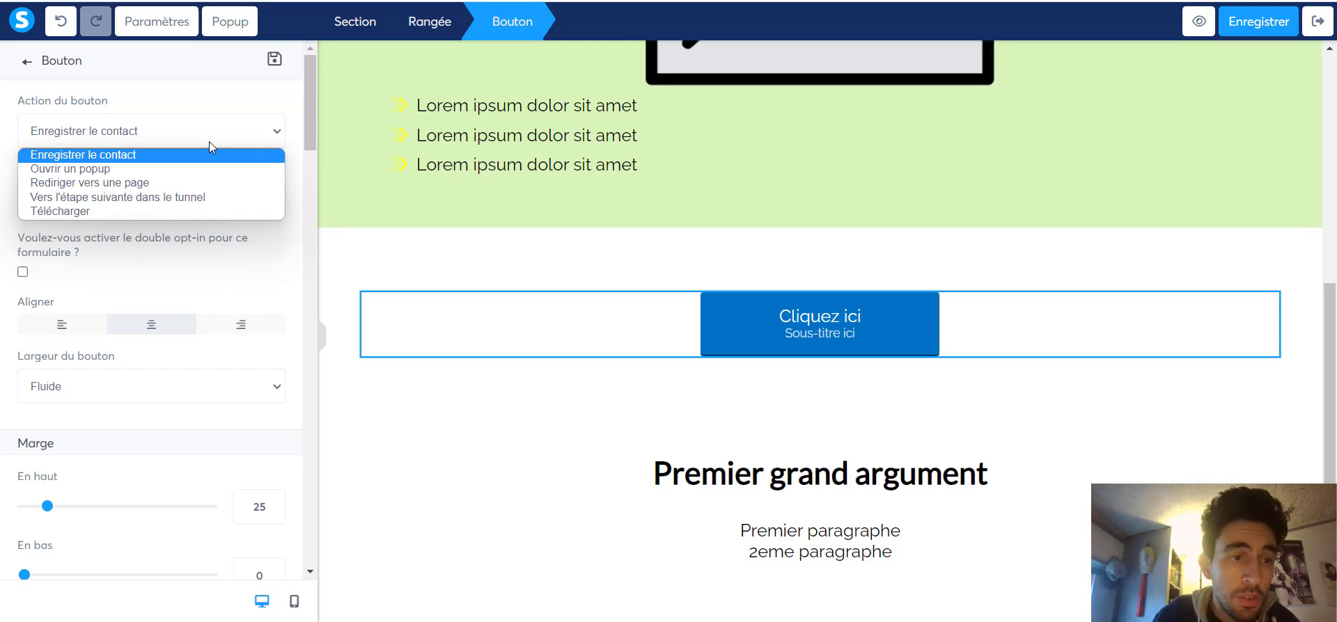
click(110, 199)
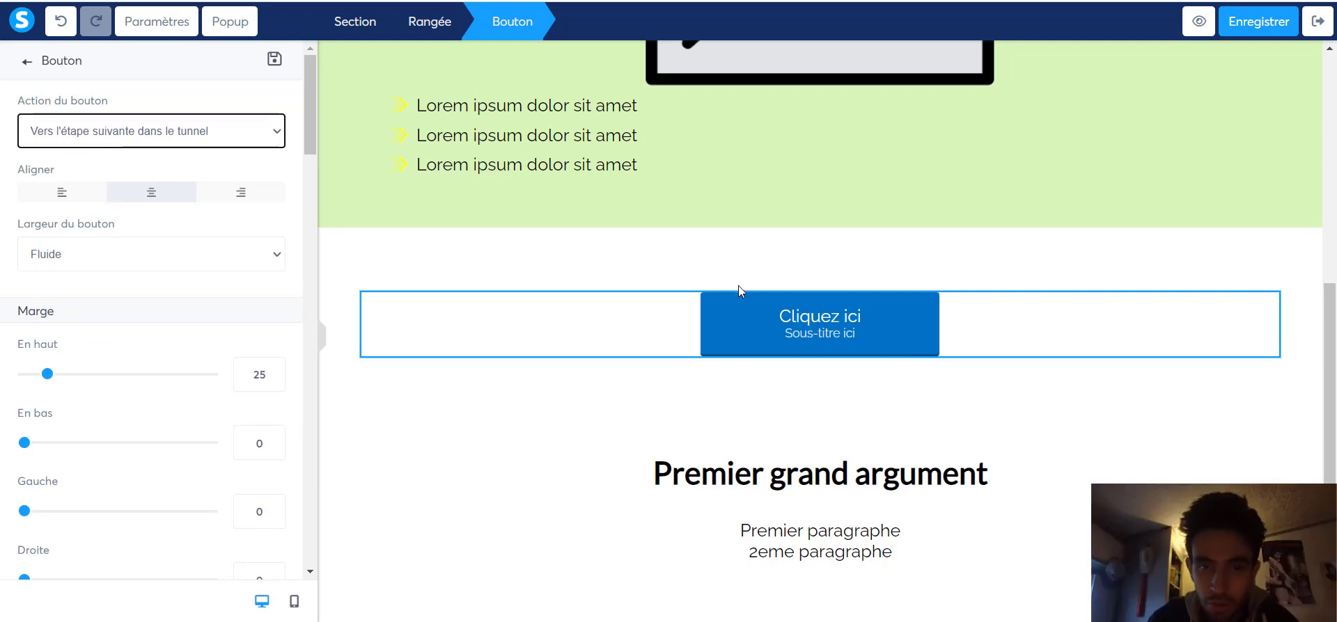
click(167, 136)
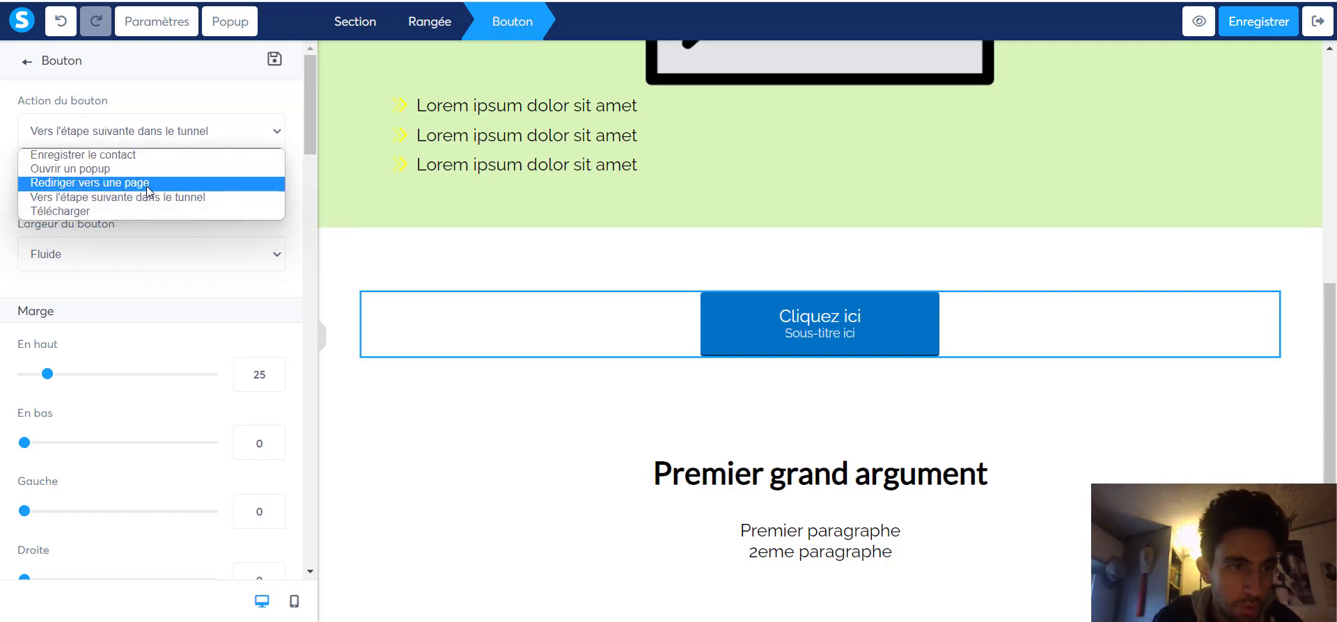
click(173, 198)
Set the button's text to "Acheter la formation" and clear its subtext.
scroll(173, 238, down, 6)
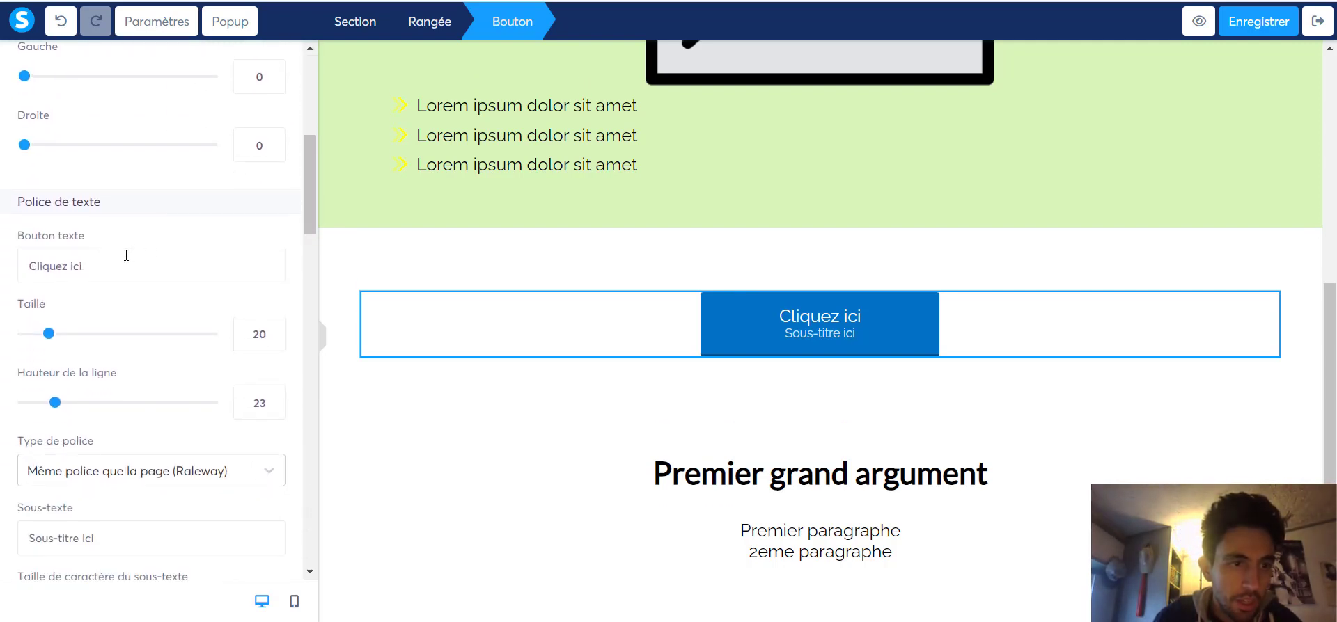
triple_click(125, 256)
text(Ache)
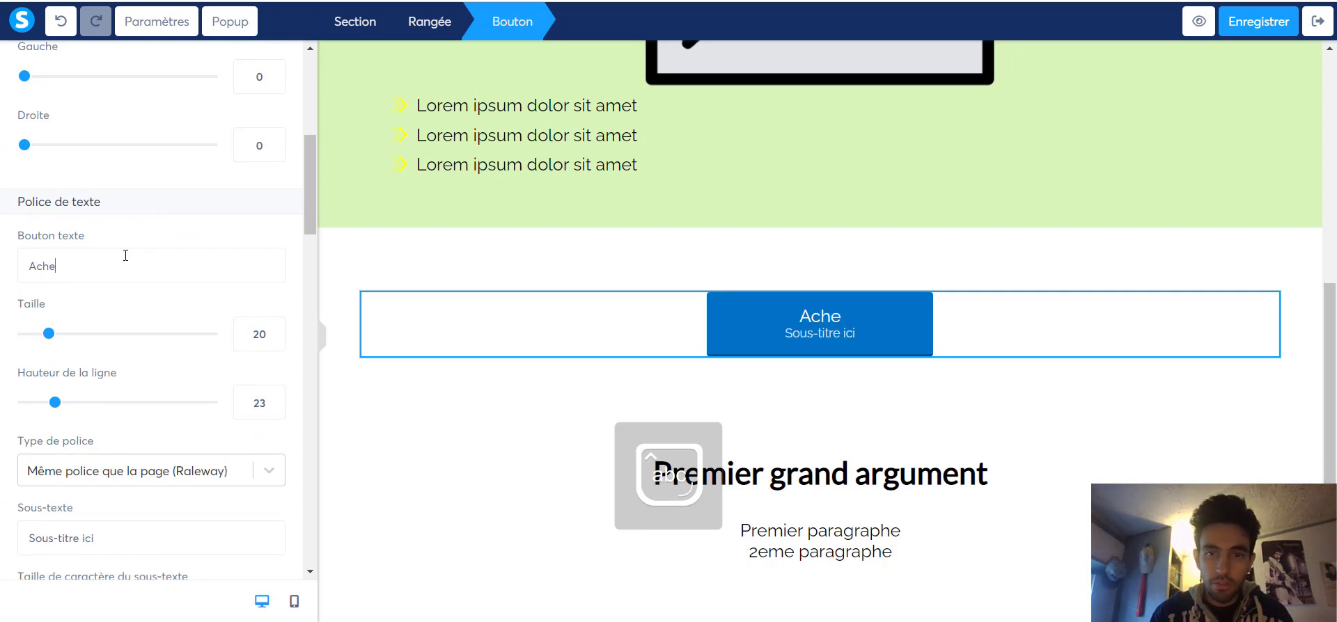
text(ter la formation)
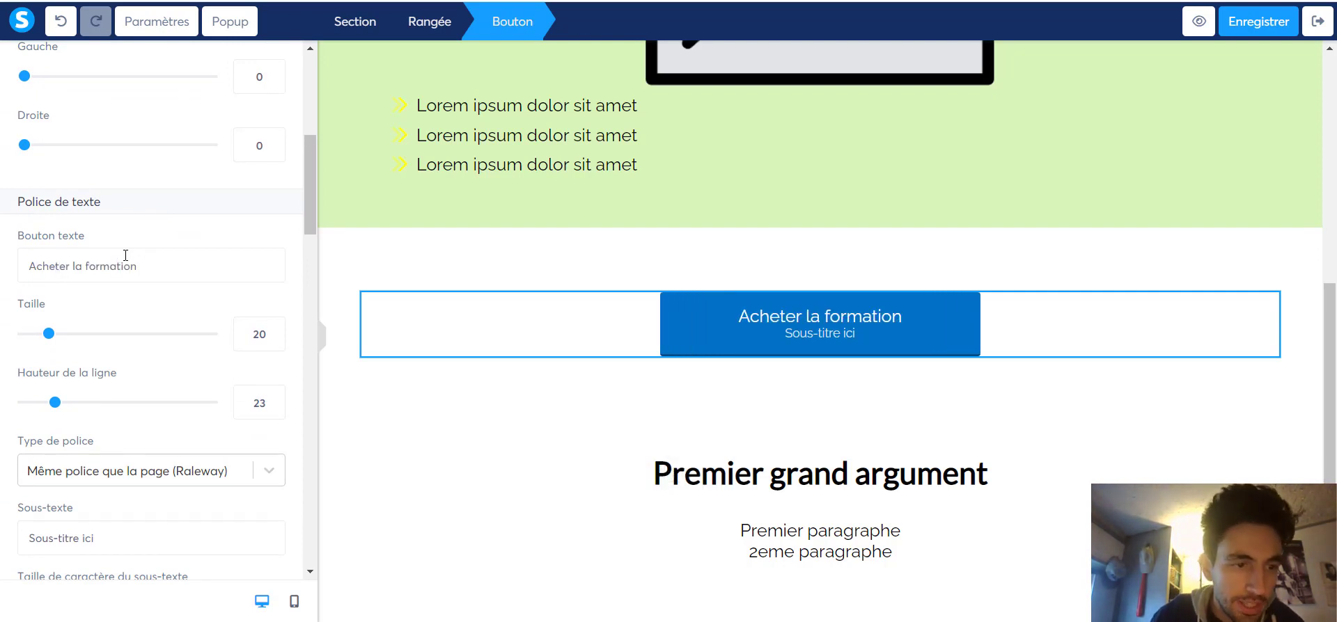
scroll(125, 255, down, 1)
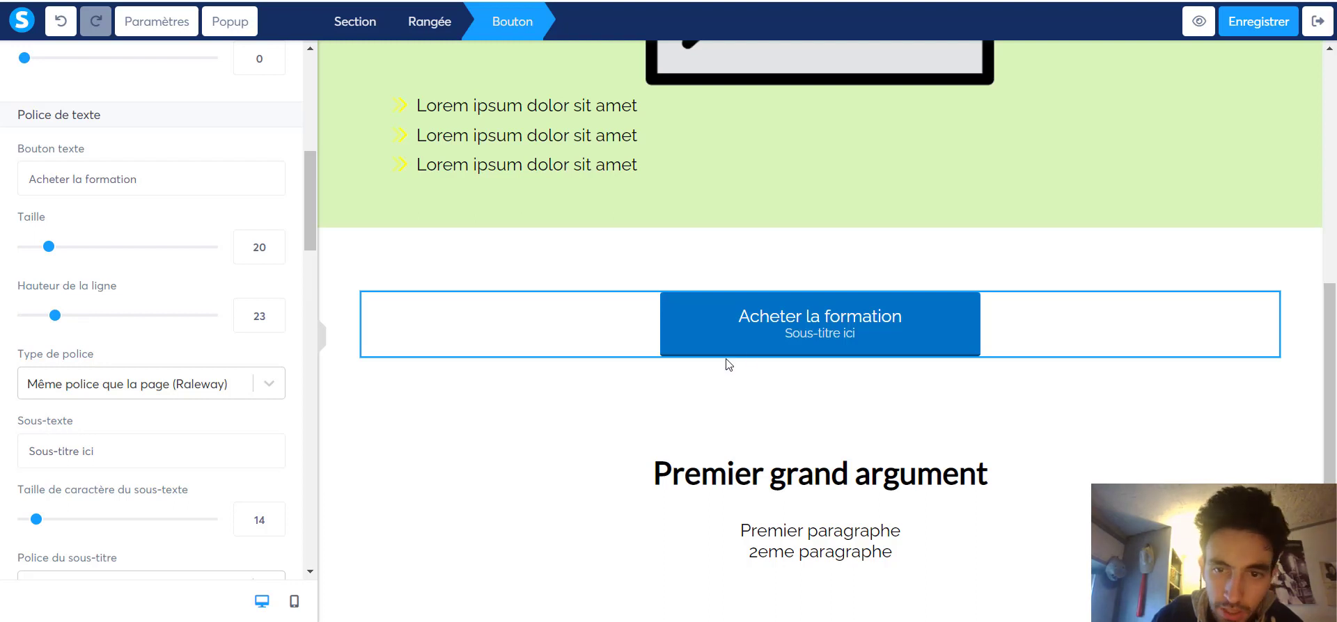
drag(100, 443, 2, 431)
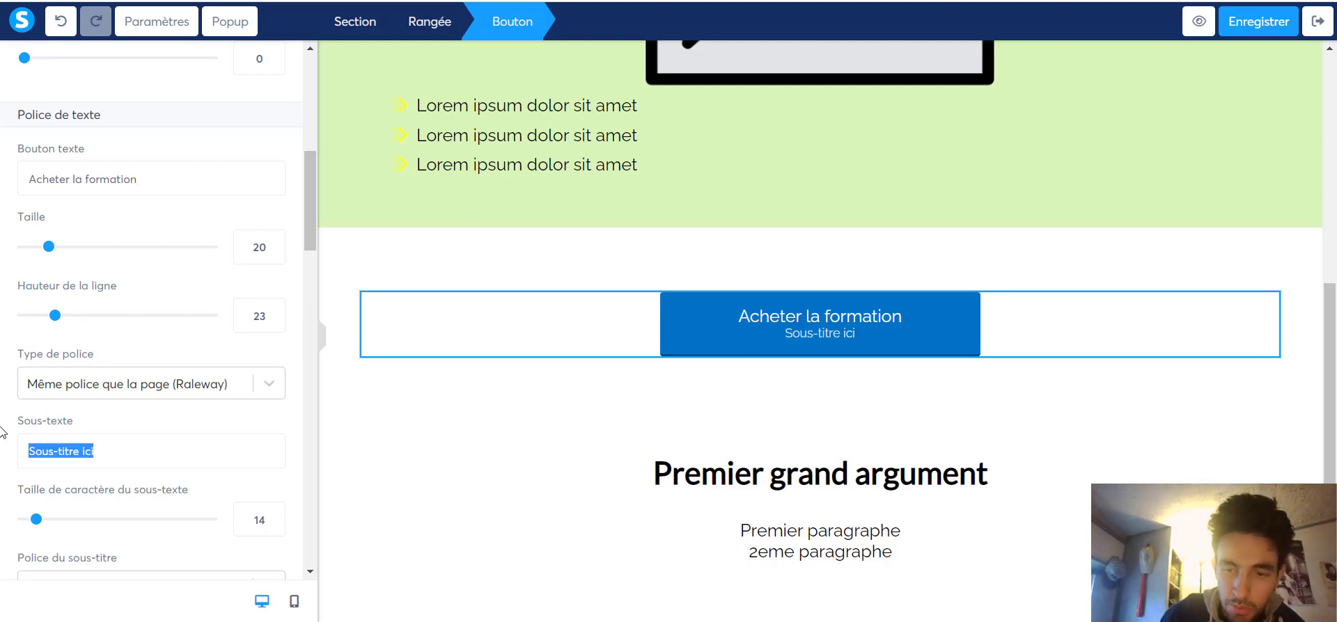
key(BackSpace)
Set the "Acheter la formation" button's background colour to green 01C727.
scroll(268, 426, up, 3)
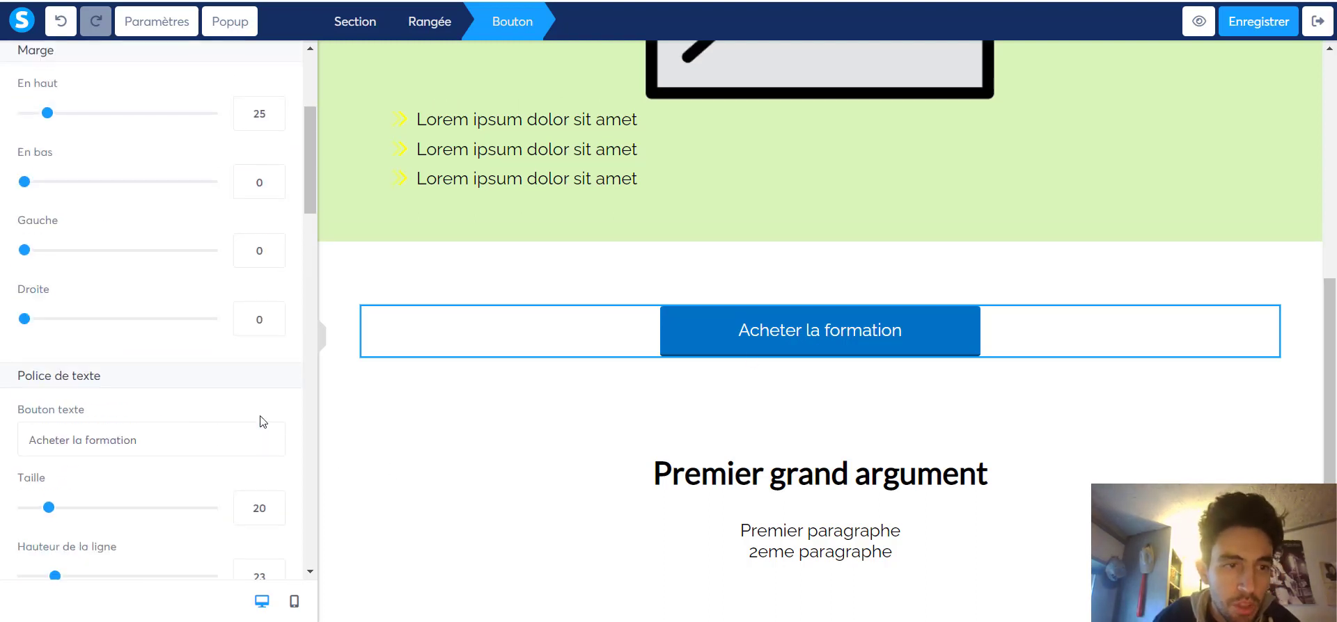
scroll(257, 420, down, 3)
scroll(171, 377, down, 4)
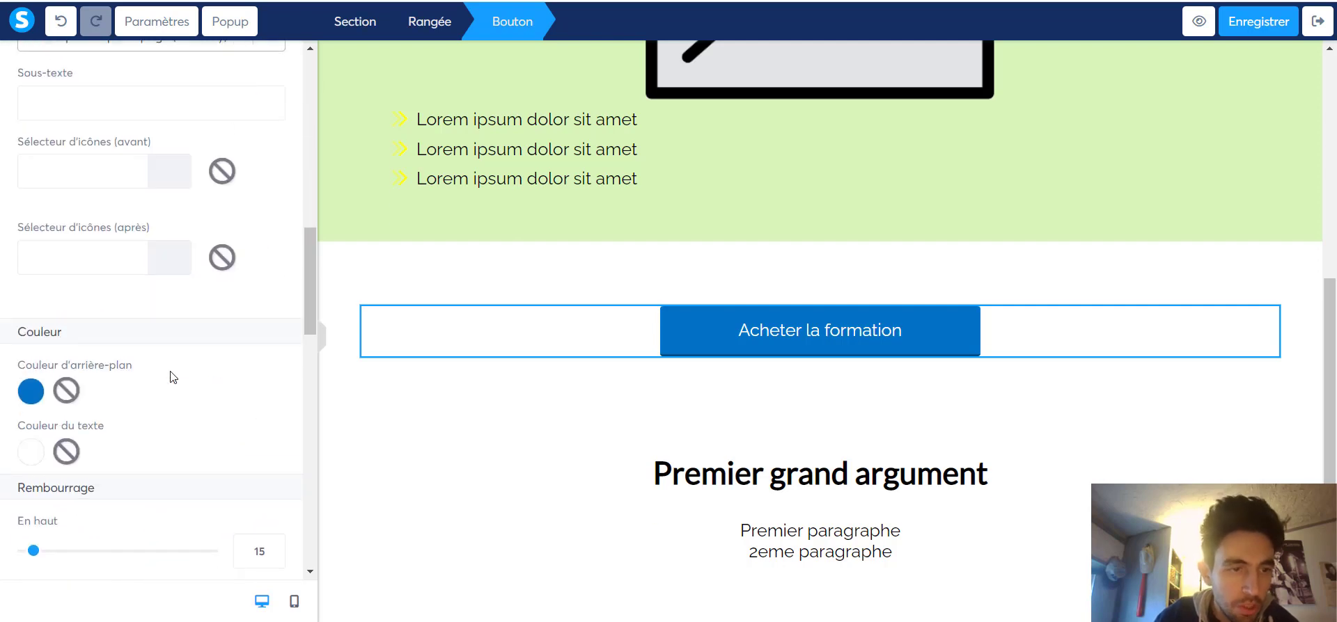
click(30, 392)
drag(156, 506, 166, 508)
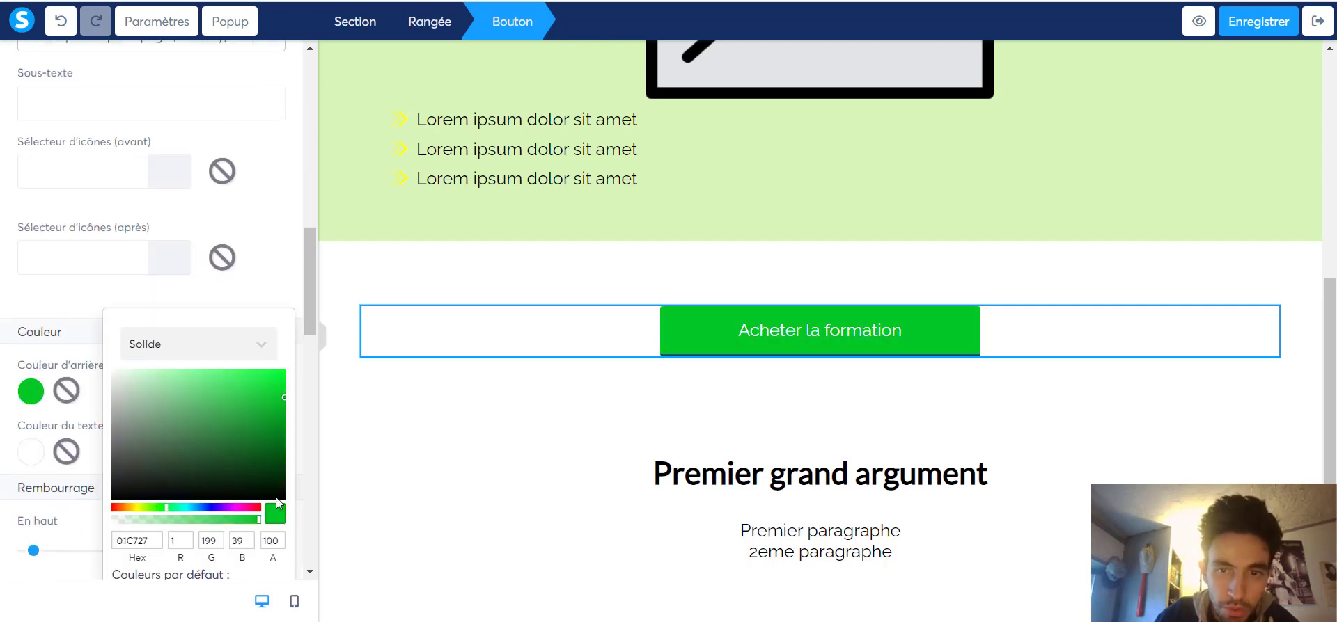
Set the top-left corner rounding of the "Acheter la formation" button to 0.
click(372, 464)
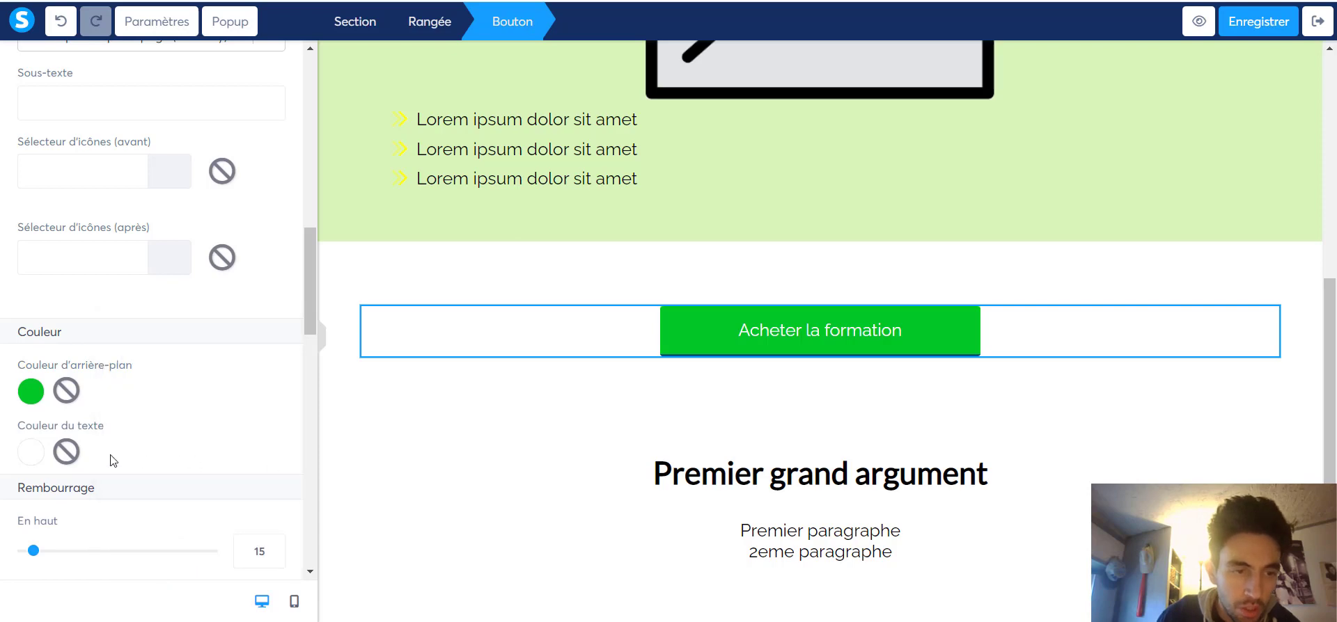
scroll(109, 458, down, 9)
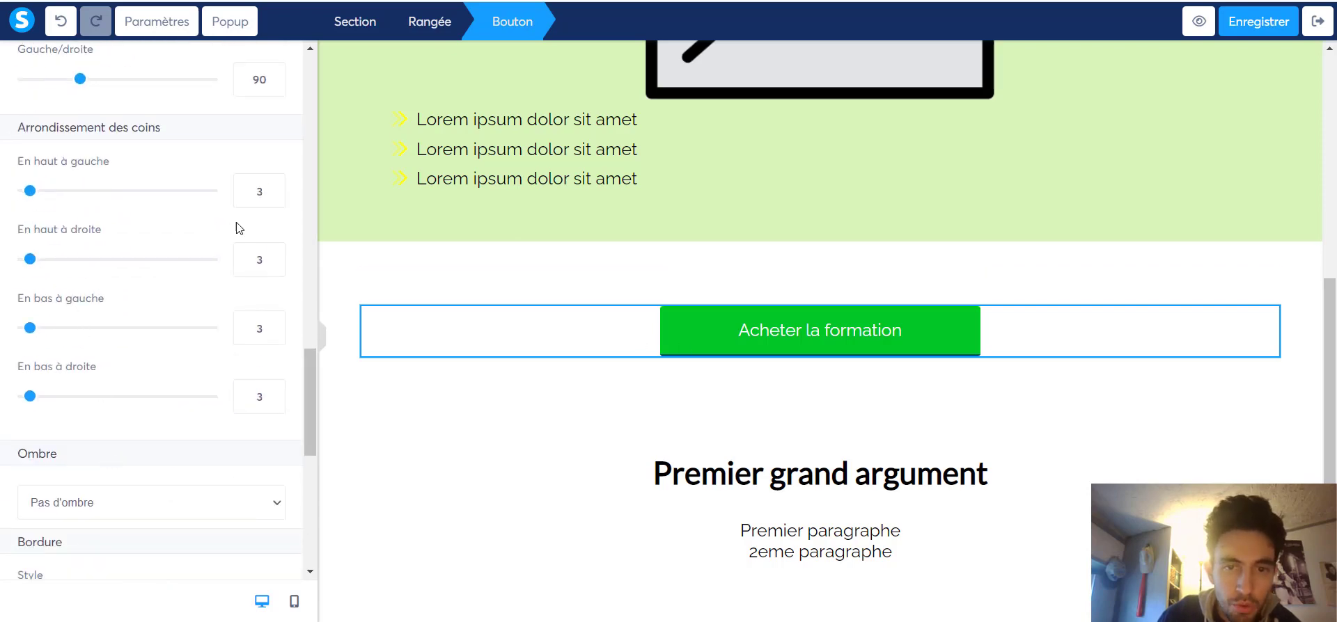
mouse_move(30, 194)
mouse_down()
mouse_move(139, 195)
mouse_move(14, 178)
mouse_up()
scroll(86, 374, down, 3)
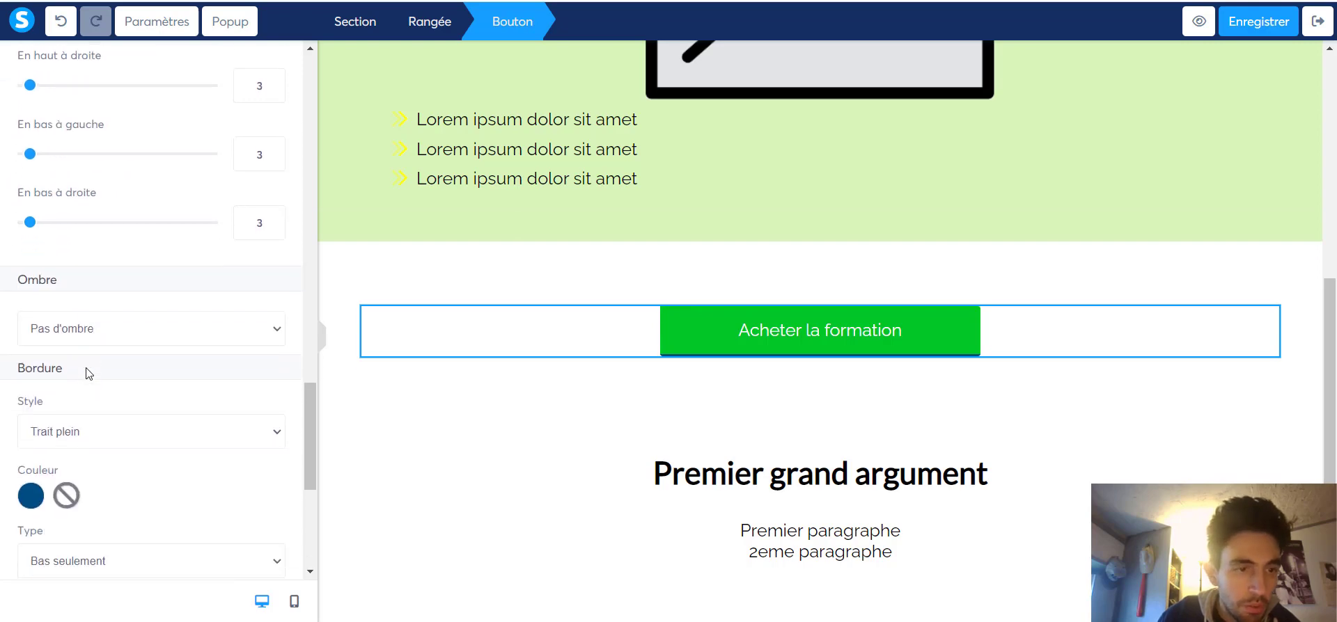
scroll(62, 348, down, 3)
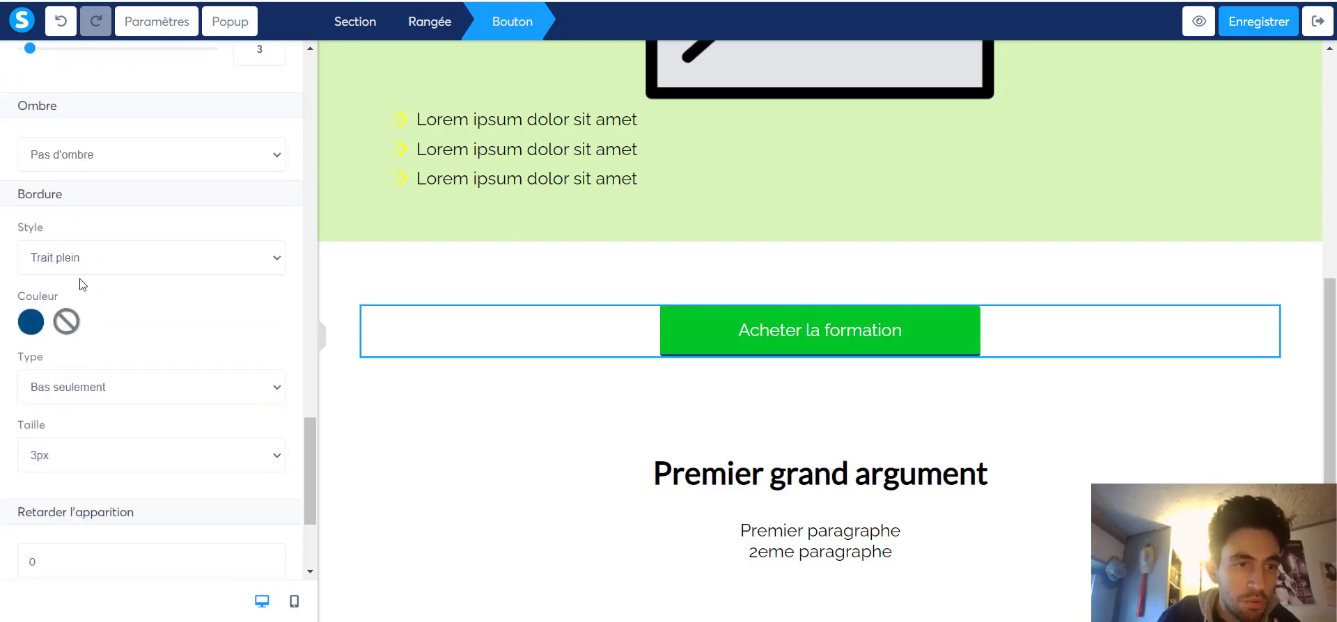
click(940, 406)
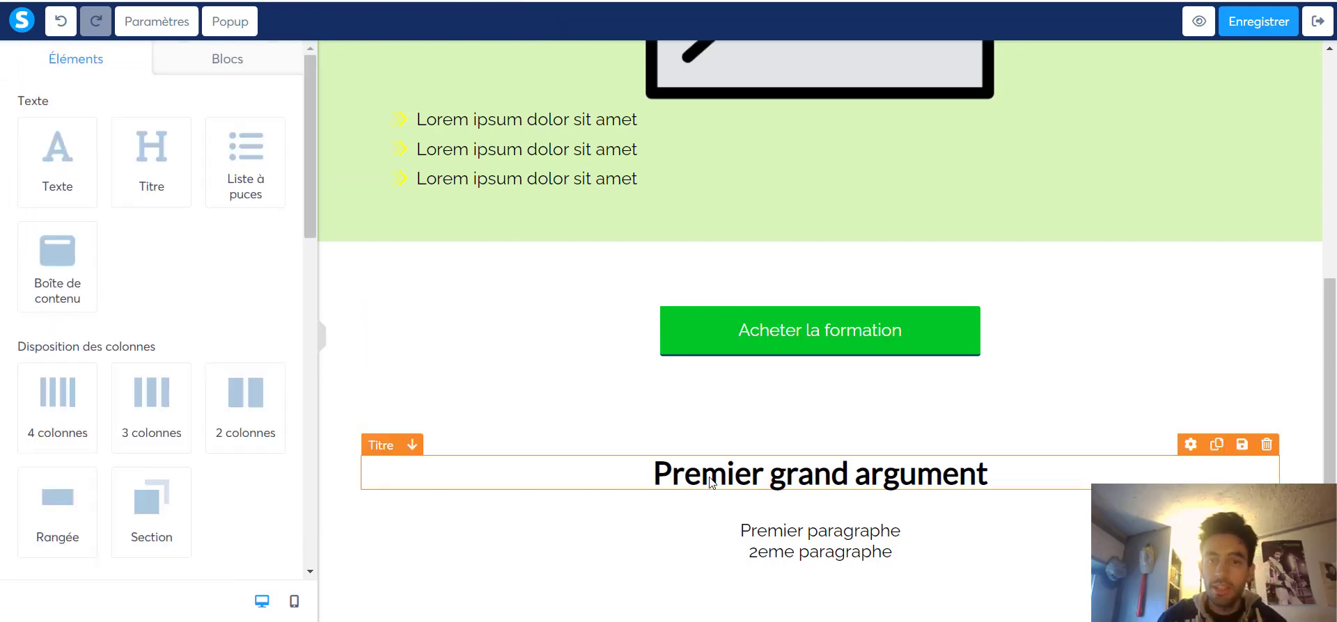
Review the "Acheter la formation" button's margin, corner rounding, shadow and border settings, and check its place on the page.
click(810, 340)
scroll(139, 348, down, 15)
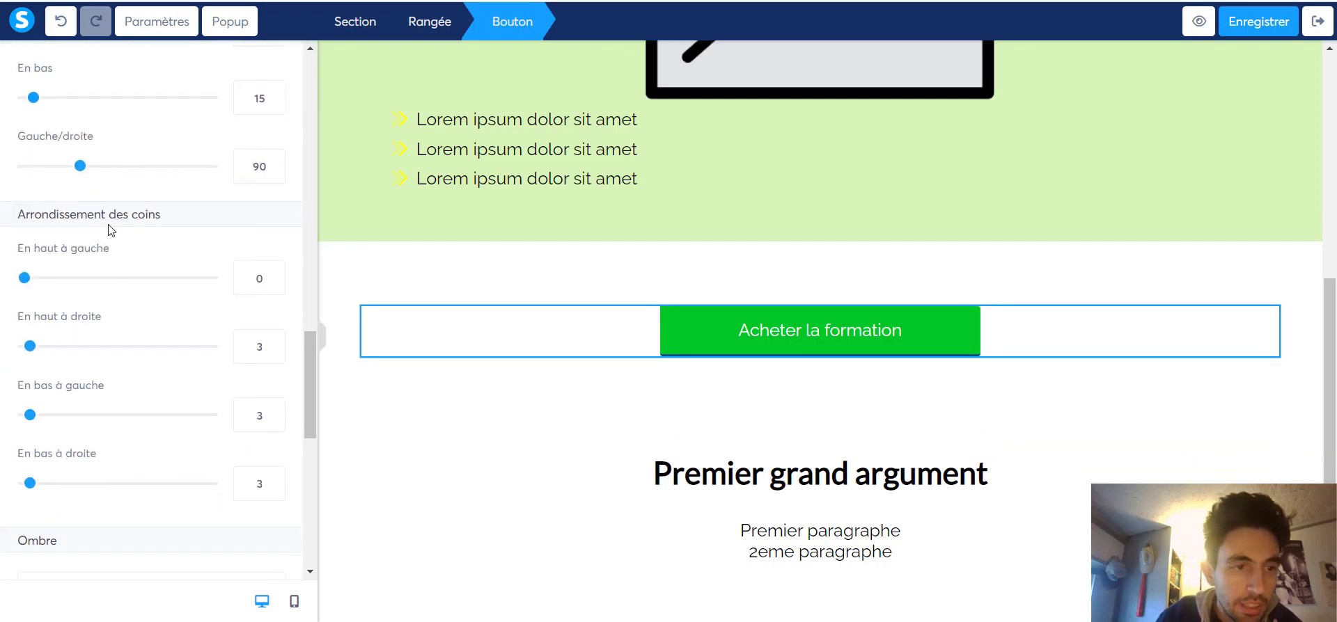
scroll(132, 209, up, 1)
scroll(98, 334, down, 10)
scroll(99, 362, up, 6)
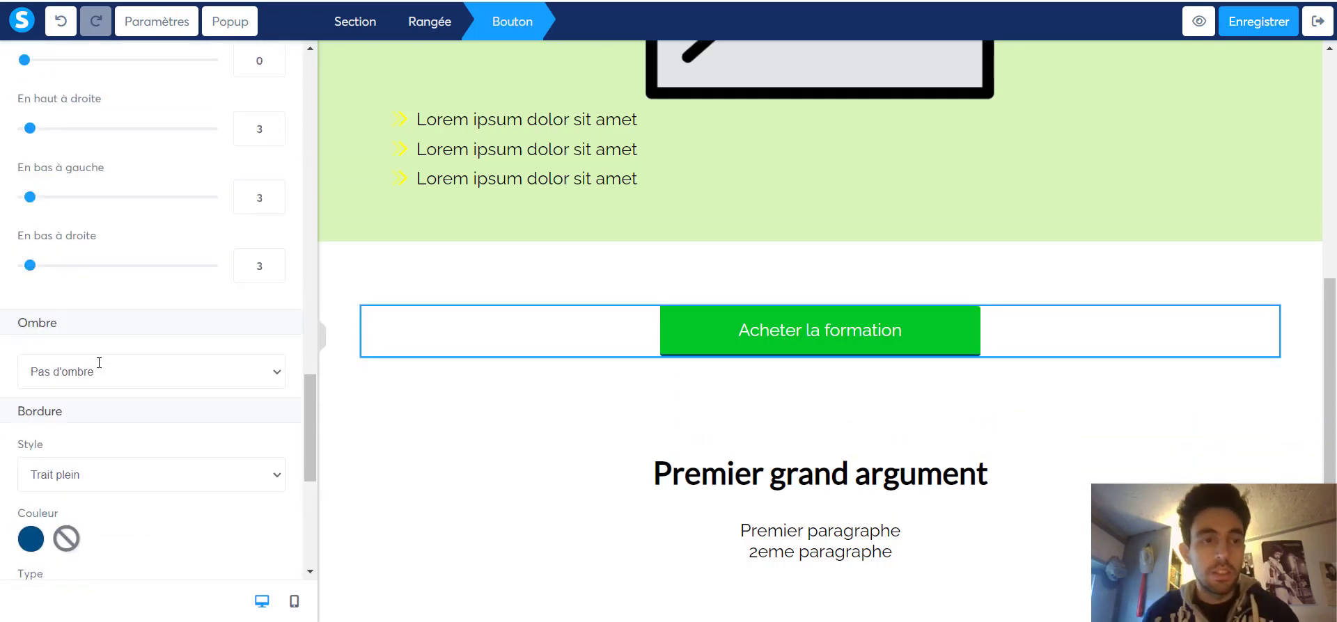
scroll(99, 361, up, 1)
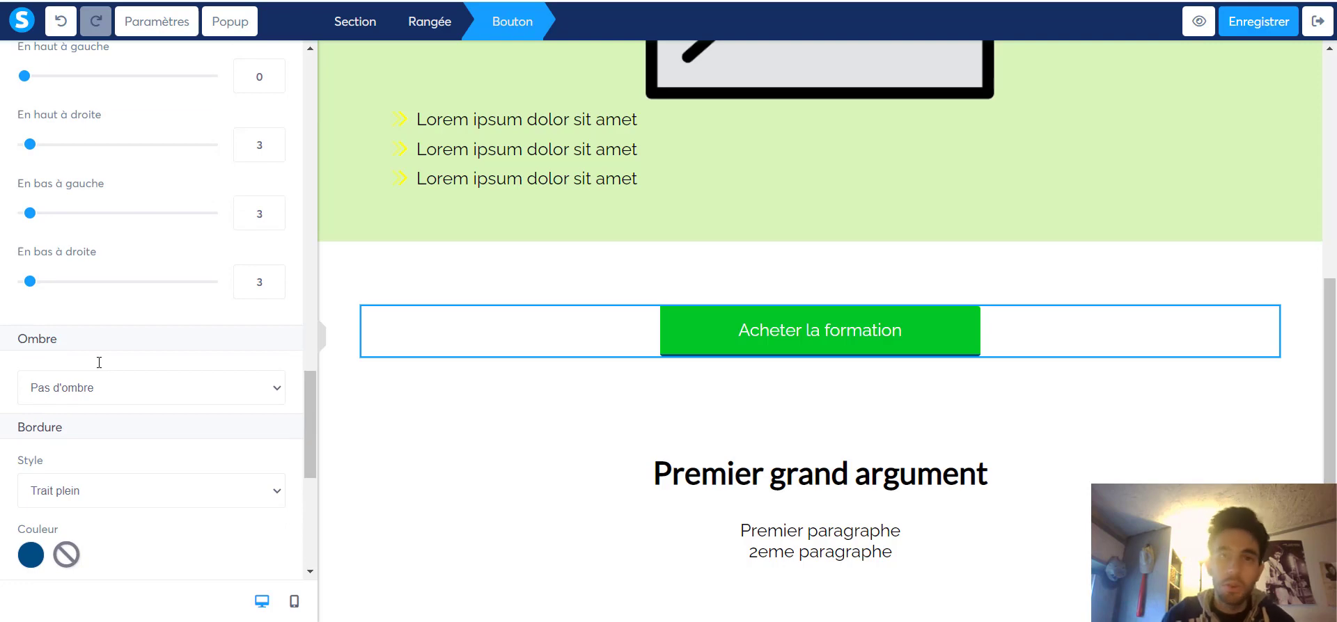
scroll(99, 363, up, 15)
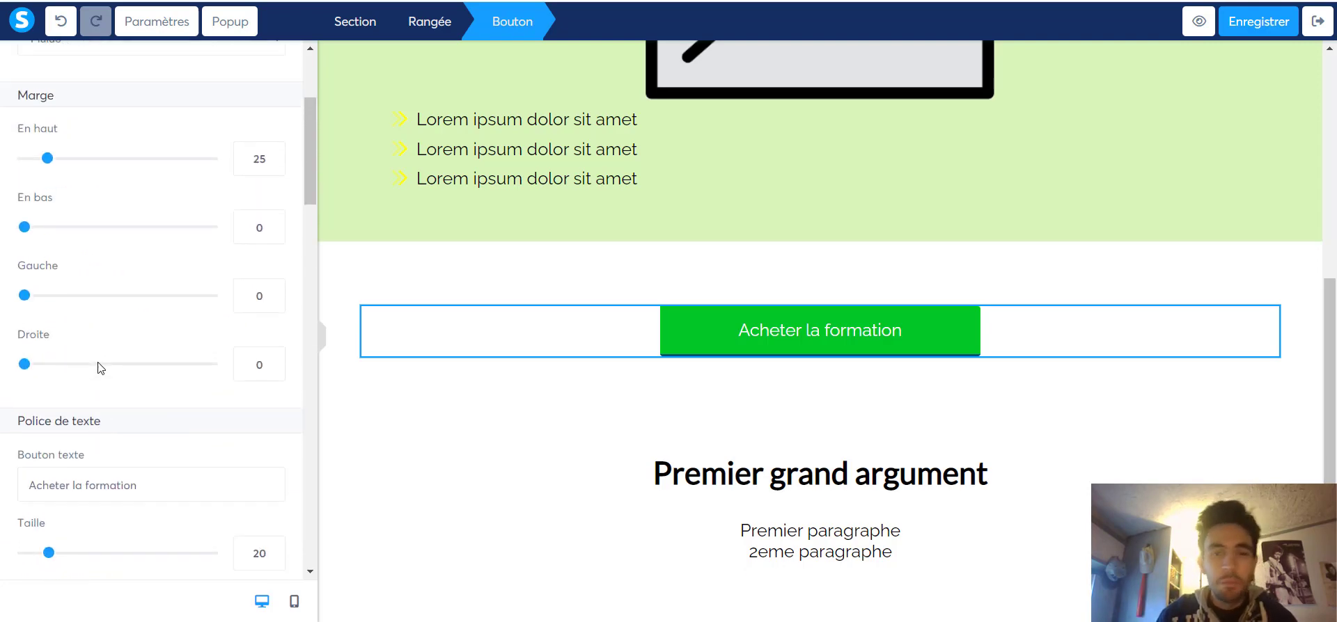
scroll(99, 366, down, 5)
scroll(98, 366, down, 5)
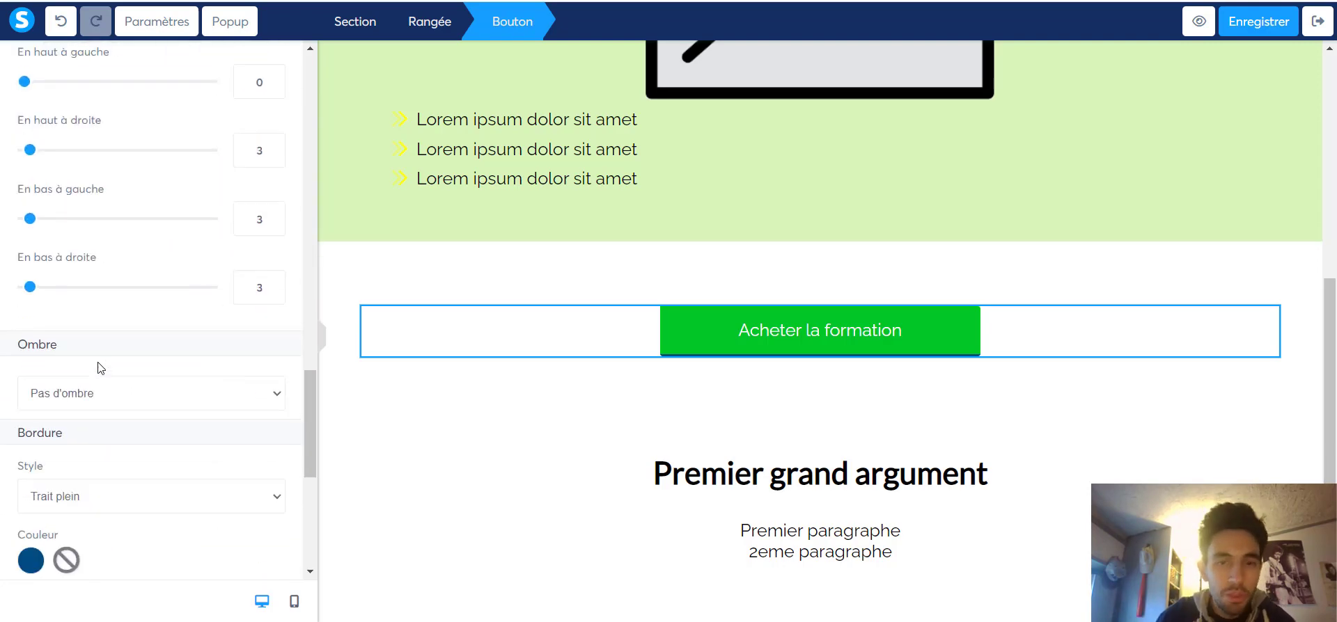
click(497, 374)
scroll(358, 169, up, 5)
scroll(1109, 355, down, 5)
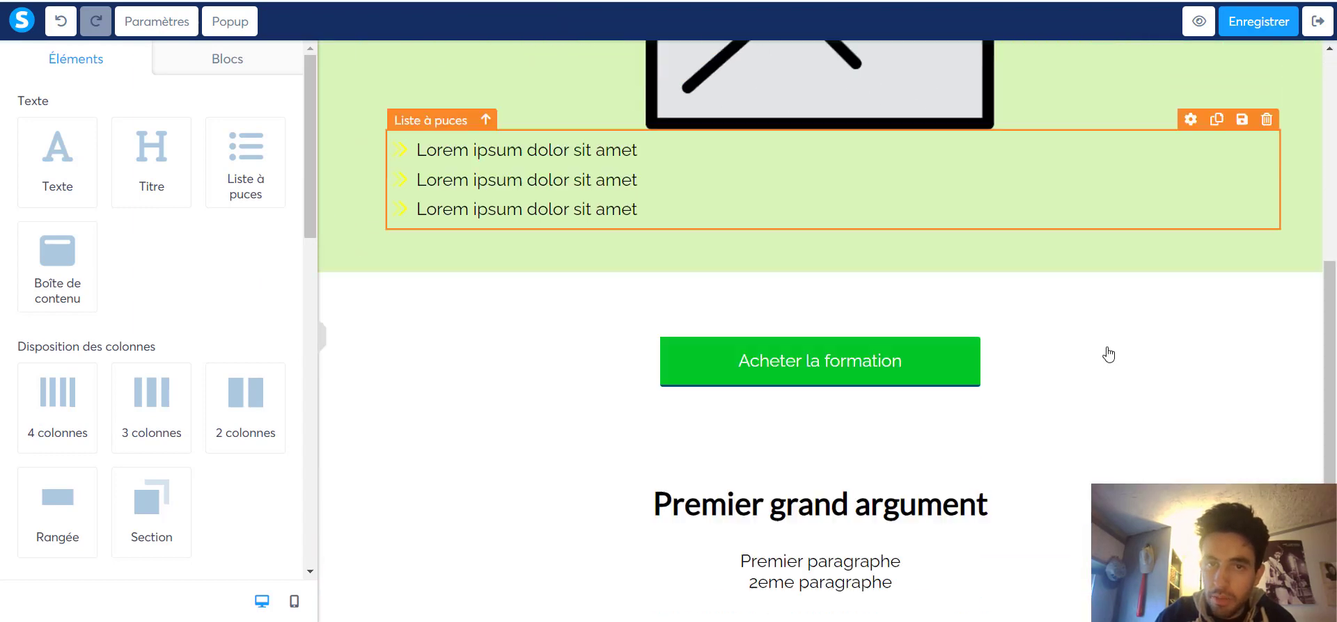
scroll(5, 400, down, 1)
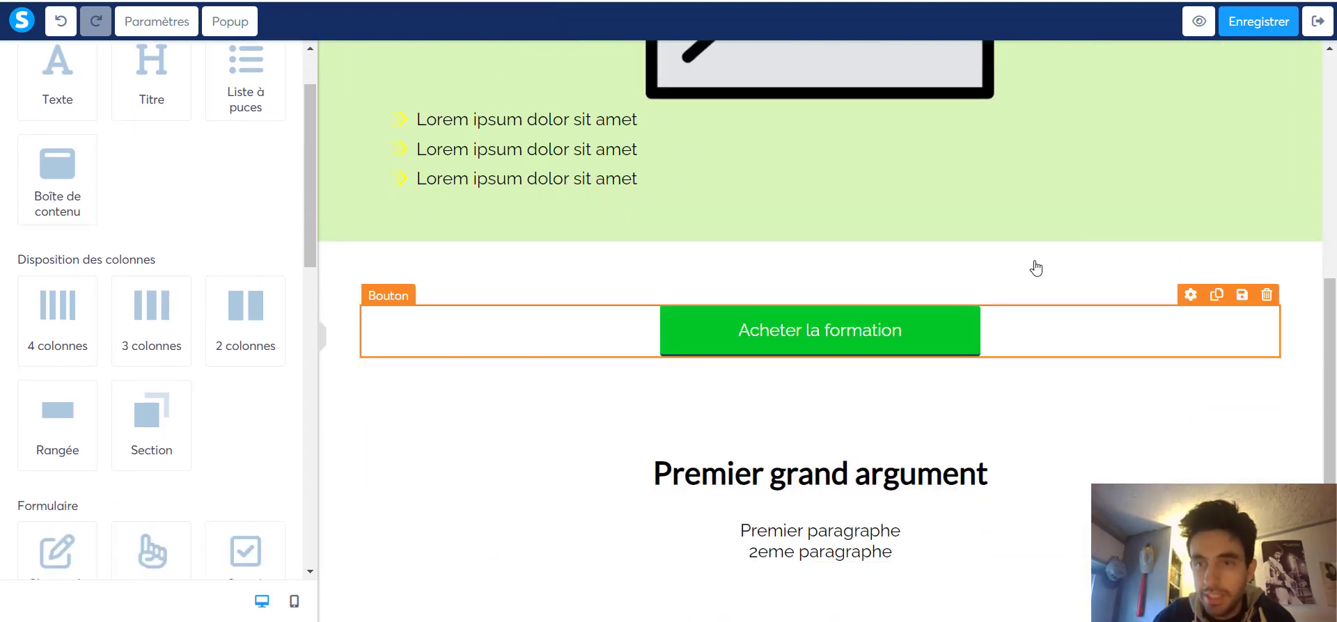
Save the sales page and check it in preview mode with the preview notice dismissed.
click(1249, 22)
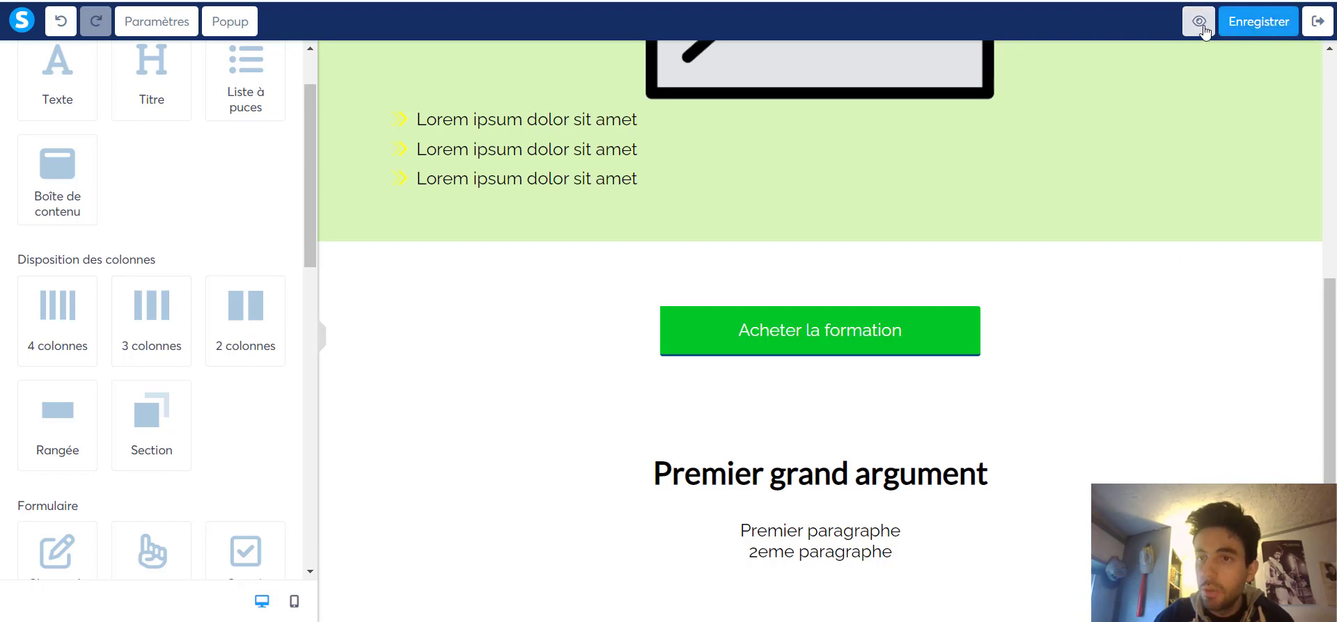
click(1200, 24)
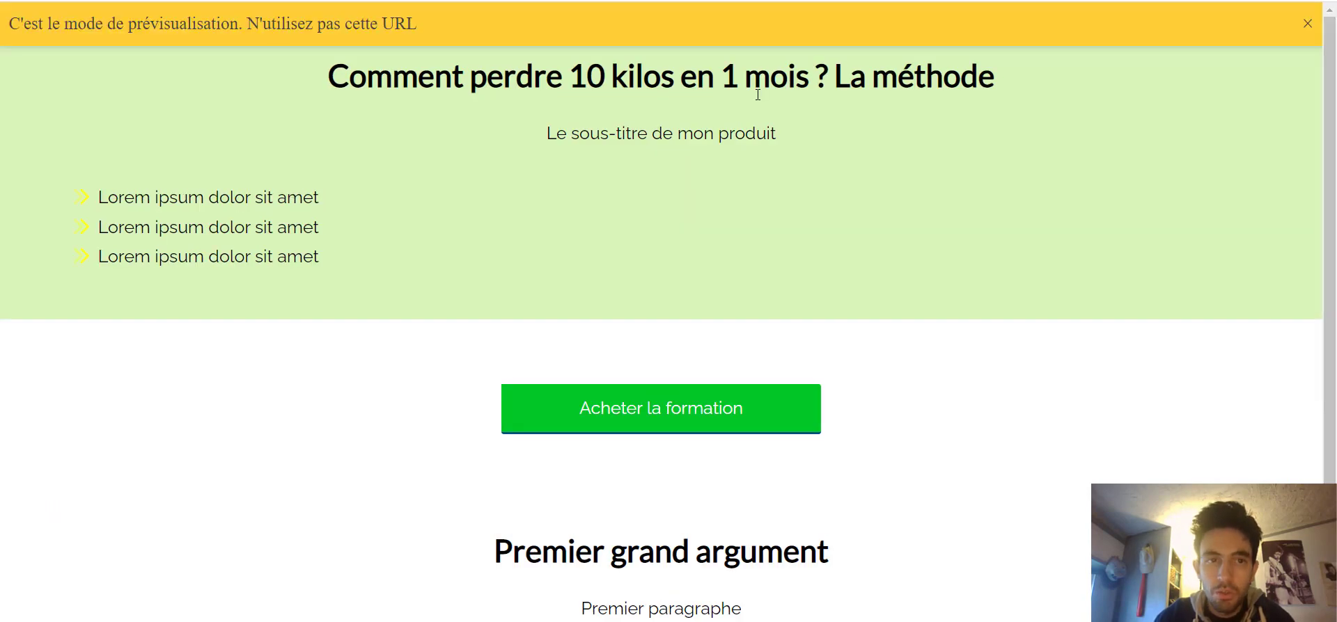
click(1303, 30)
scroll(1099, 109, down, 2)
scroll(1032, 159, up, 2)
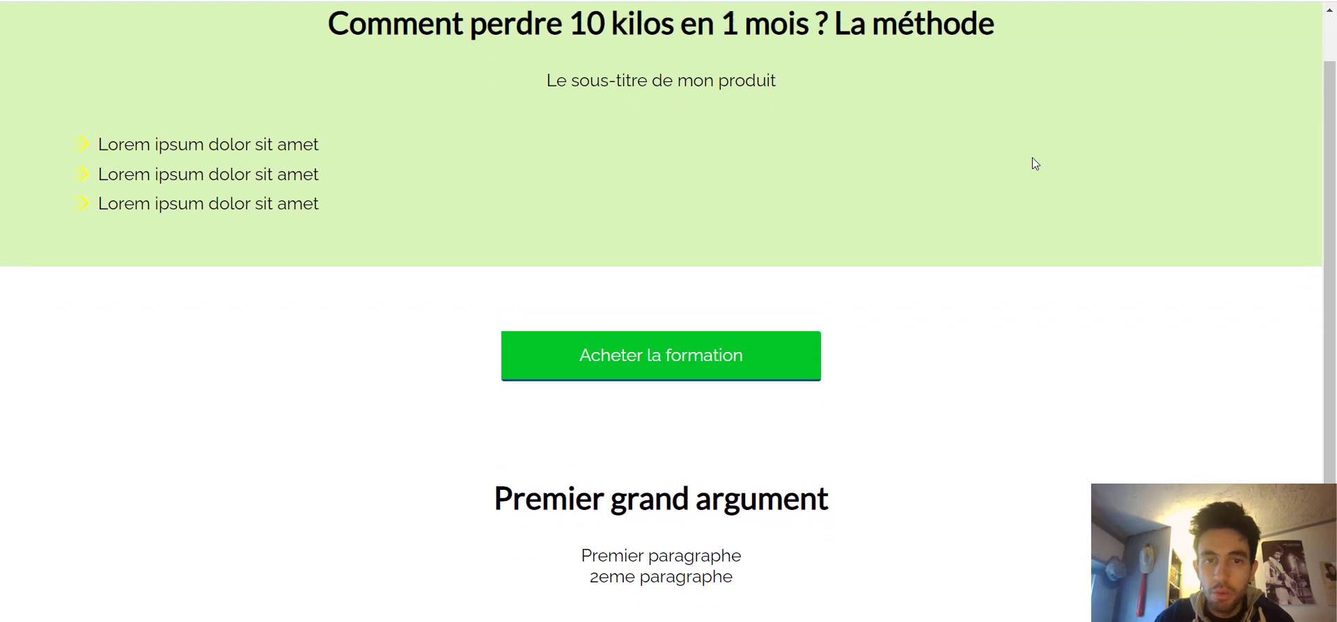
scroll(798, 186, down, 2)
scroll(647, 117, up, 1)
scroll(648, 121, up, 1)
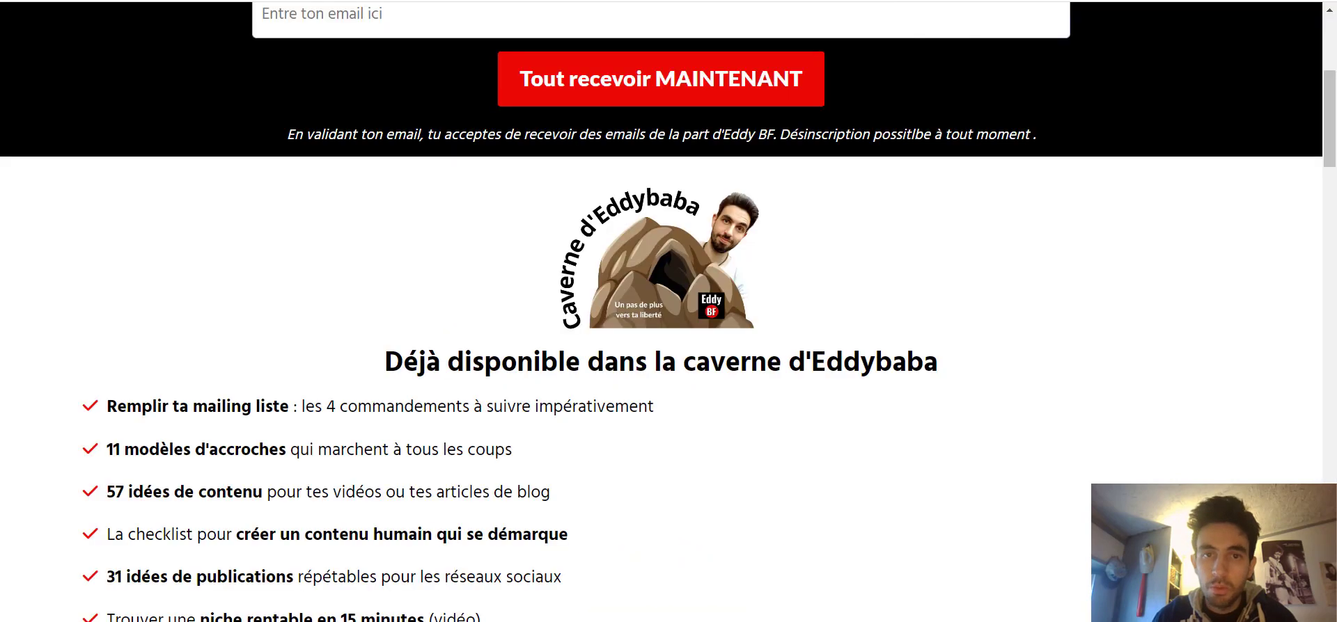
Examine the "caverne d'Eddybaba" opt-in page from header to footer as a finished layout example.
scroll(807, 201, up, 5)
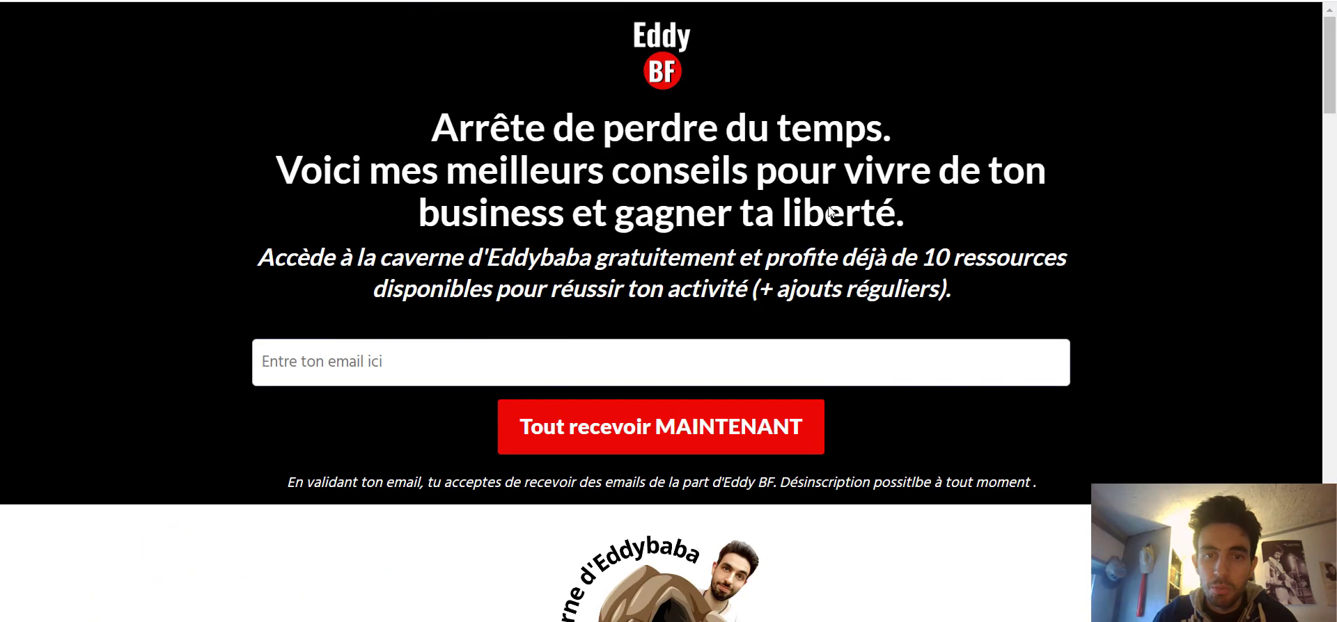
scroll(739, 170, down, 20)
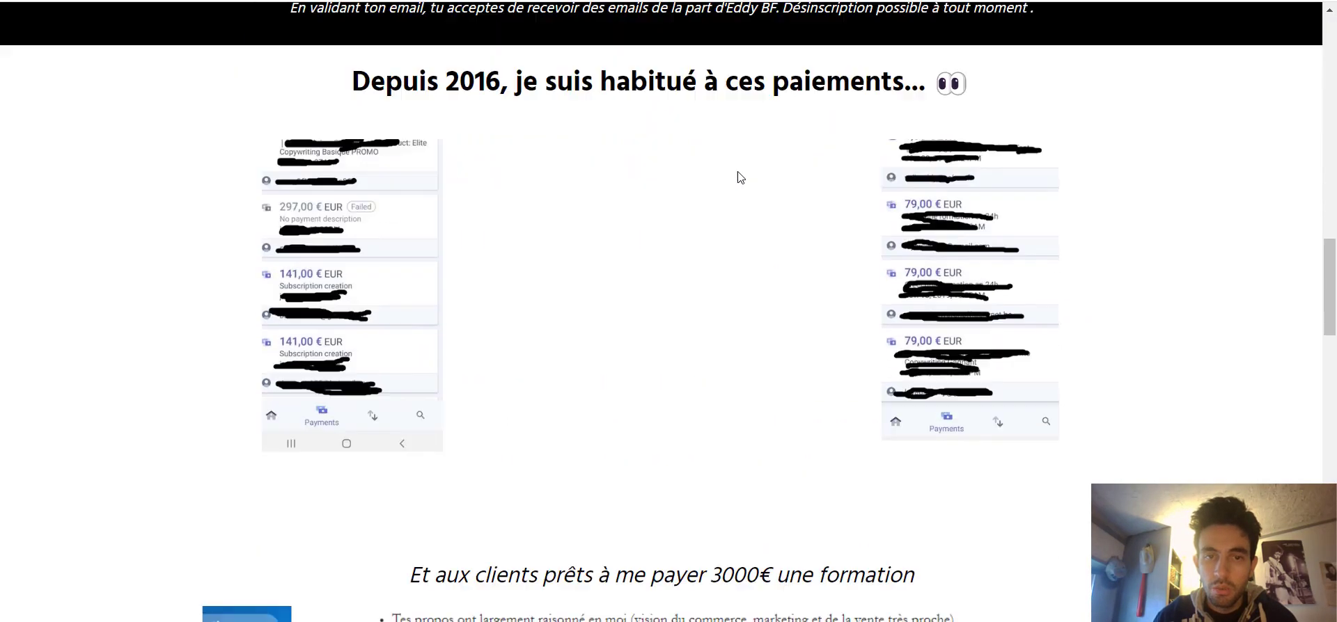
scroll(739, 174, down, 19)
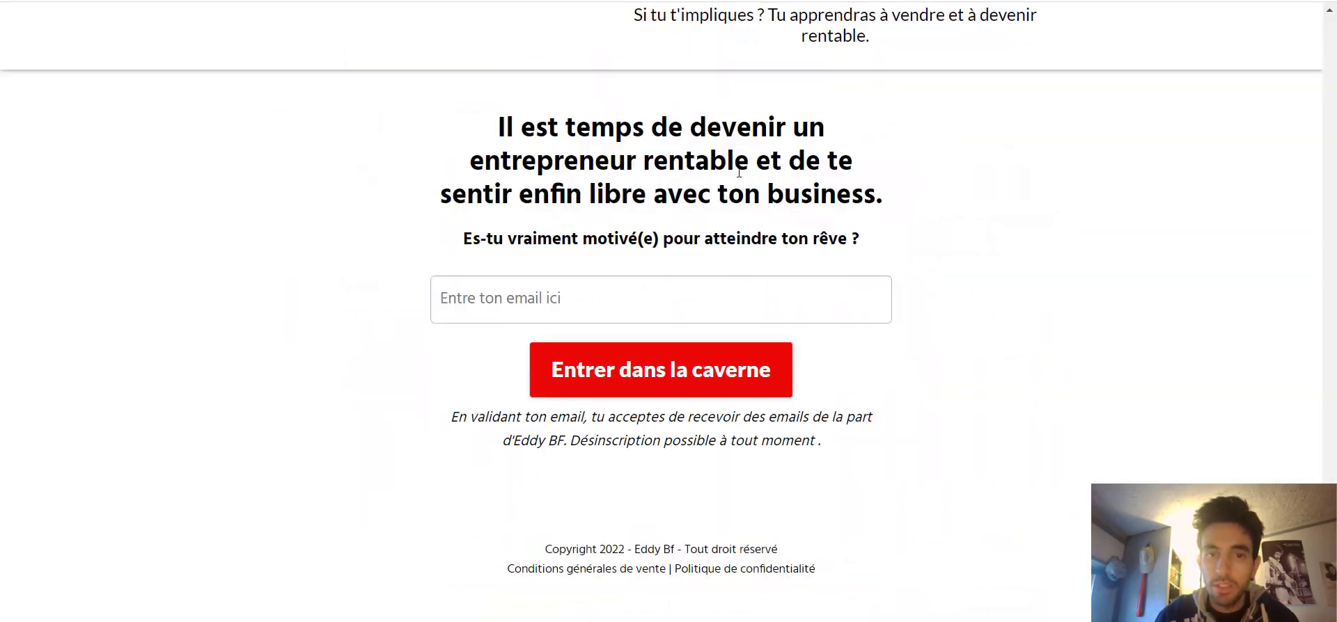
scroll(739, 172, up, 5)
scroll(739, 172, up, 20)
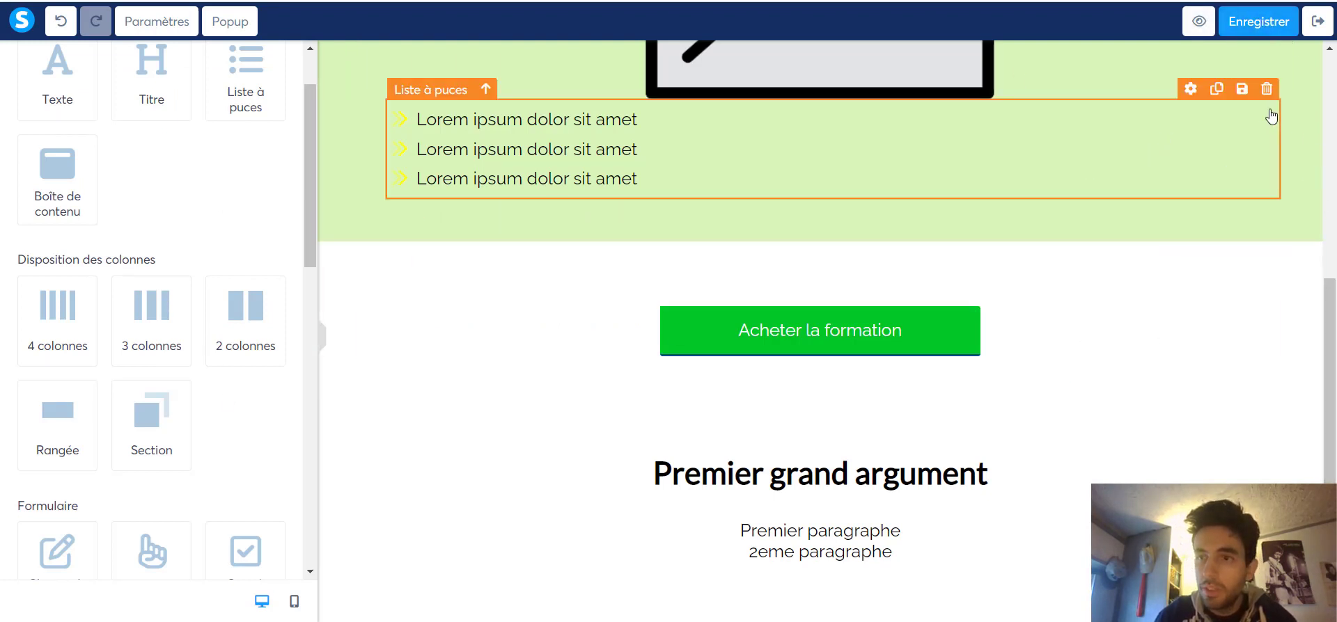
Leave the page editor, set the sales page's access path to "pdv-test" and save the funnel step.
click(1312, 32)
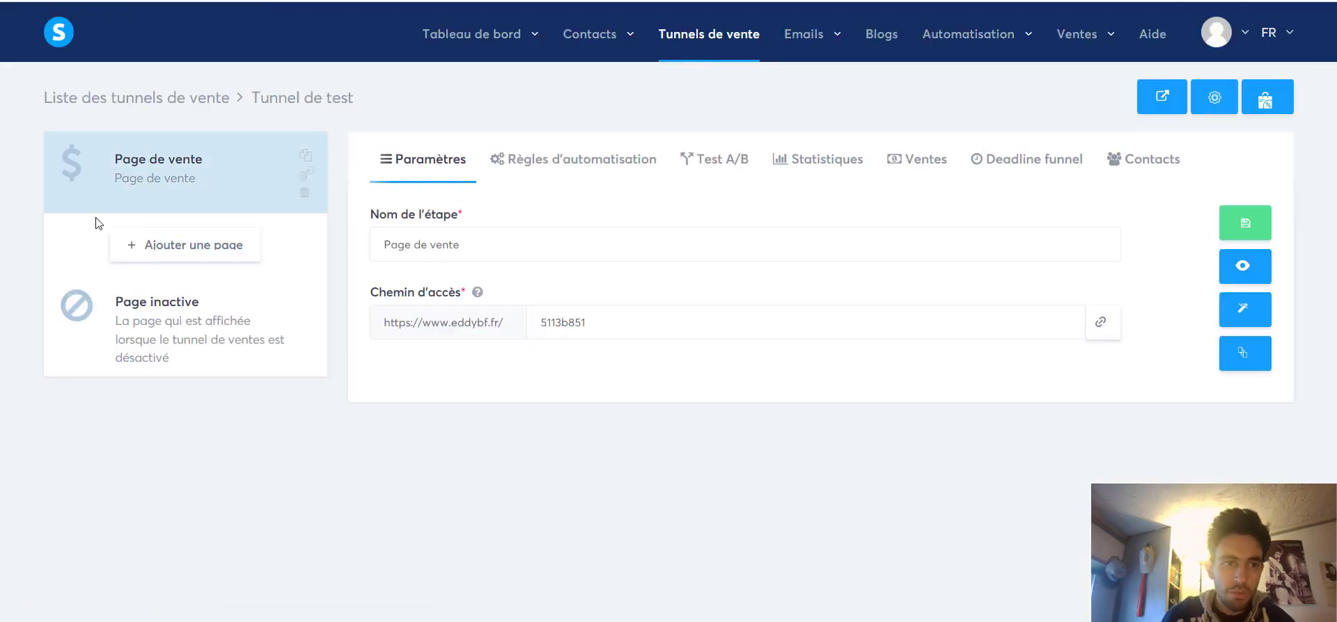
double_click(695, 335)
text(pdv-test)
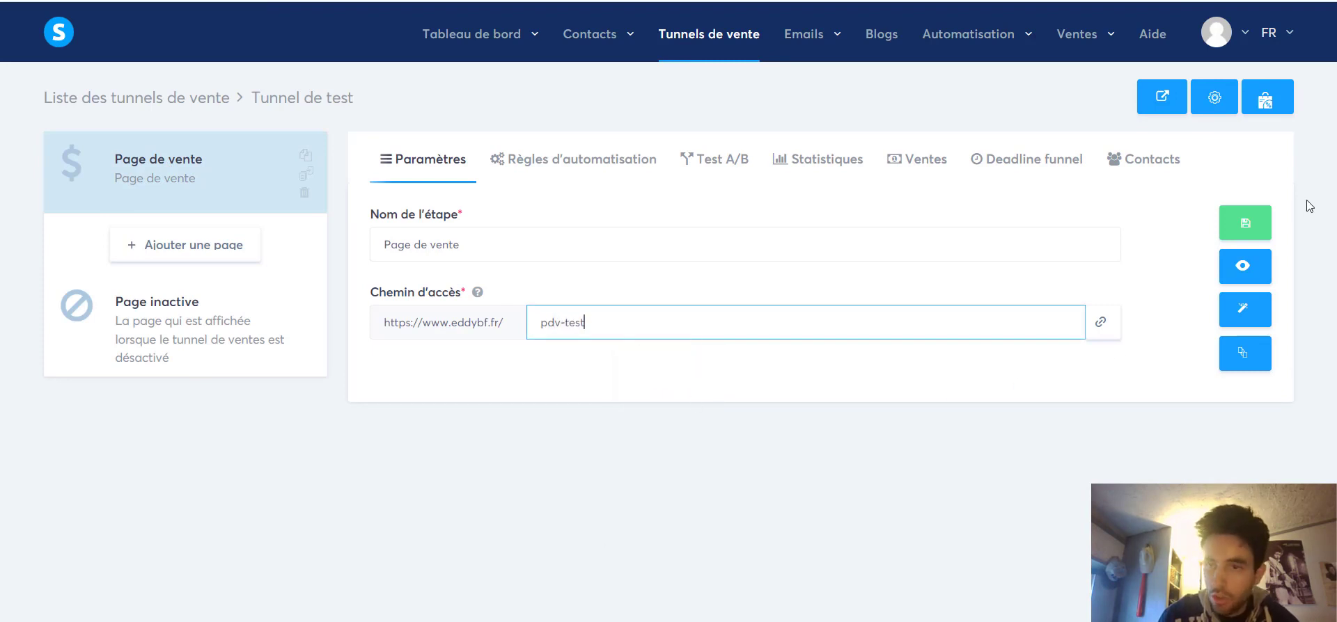
double_click(563, 326)
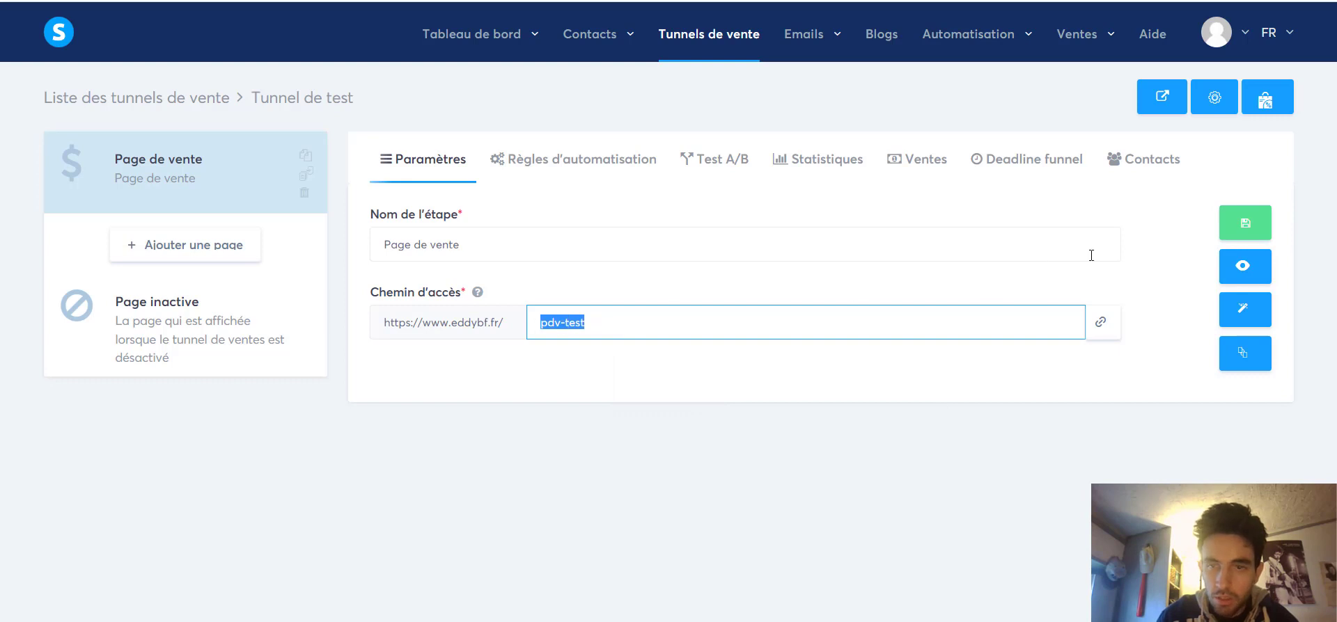
click(1244, 223)
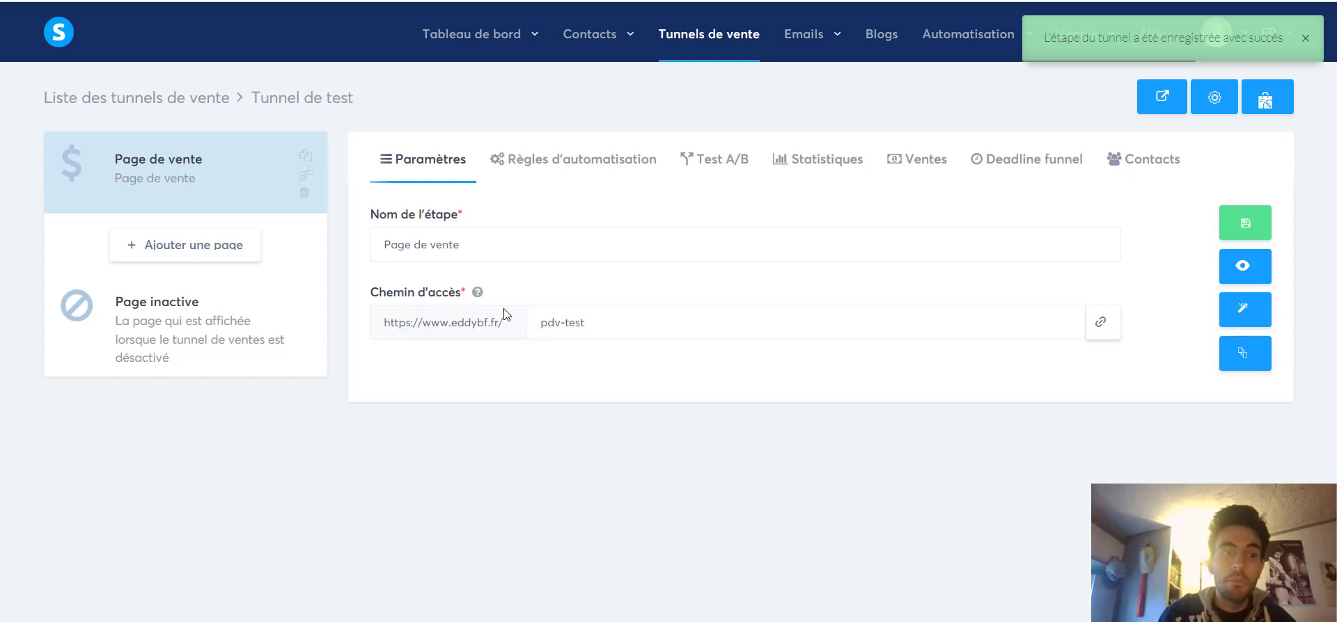
Add a funnel page named "Bon de commande formation" with the type "Page de paiement".
click(220, 243)
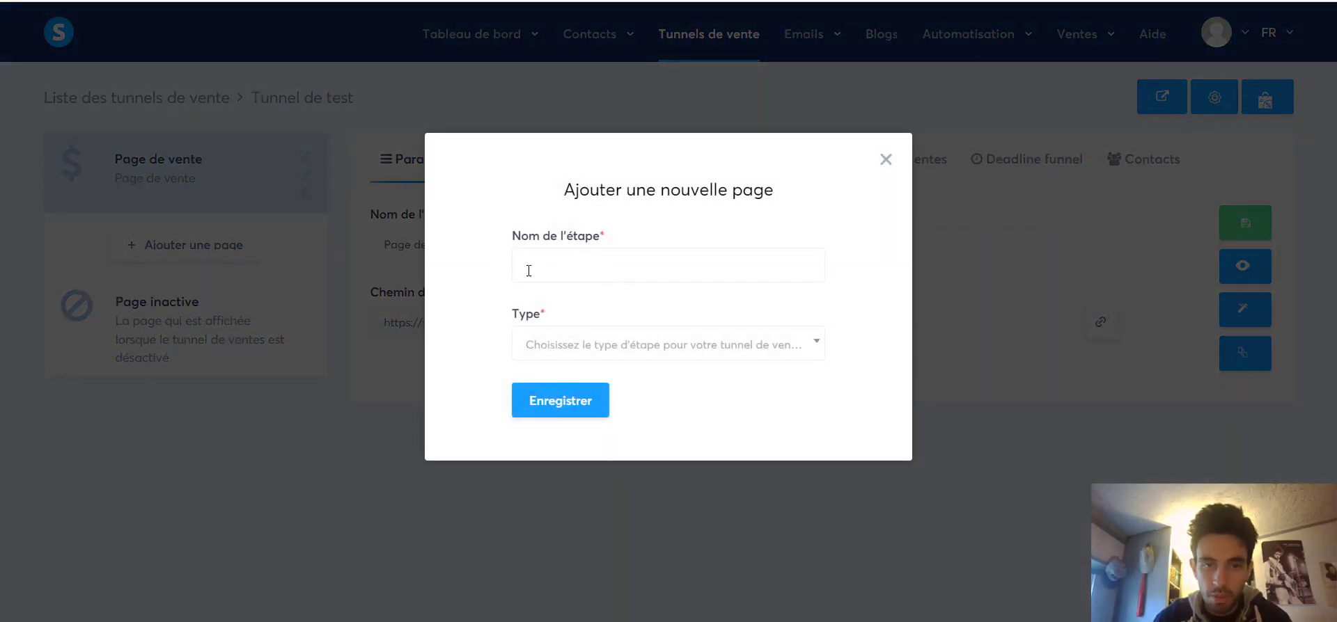
click(561, 269)
text(Bon de comm)
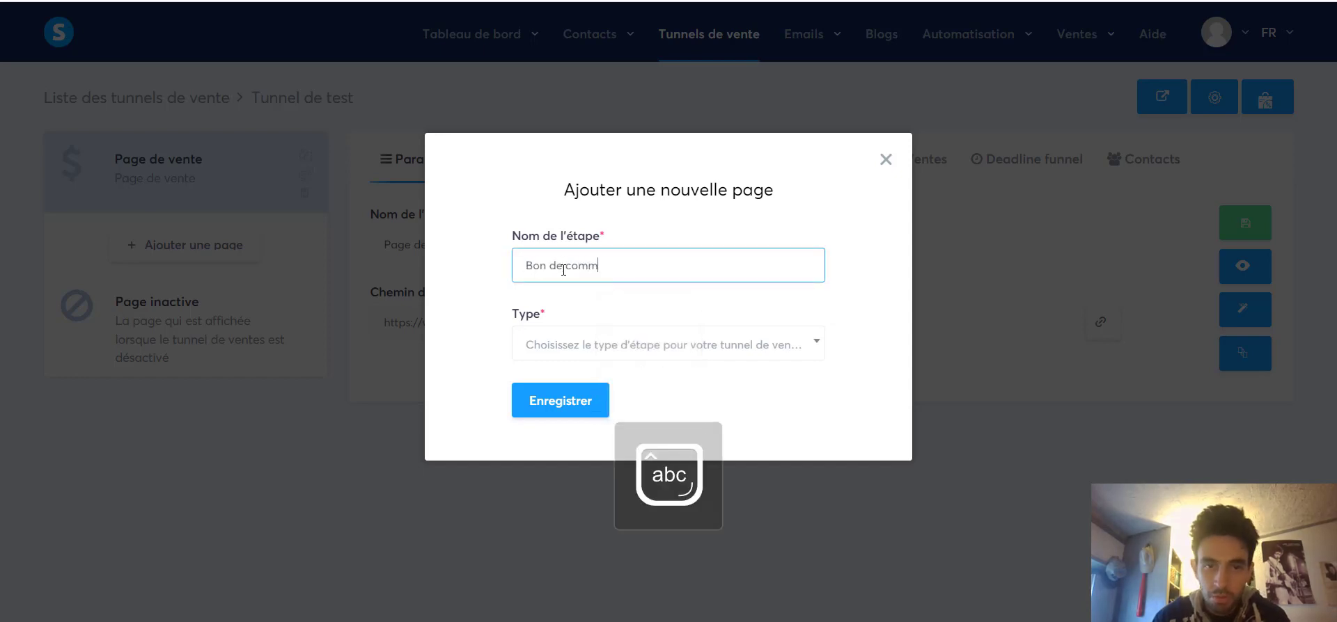
text(ande formation)
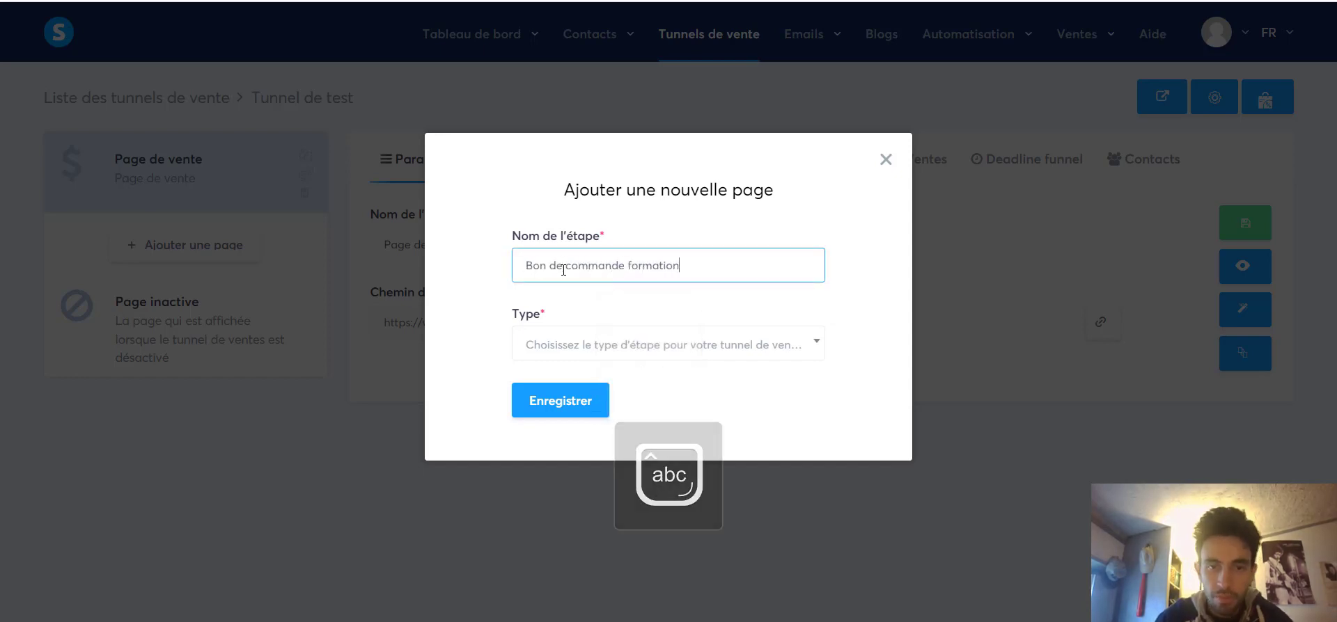
click(752, 341)
scroll(723, 485, down, 3)
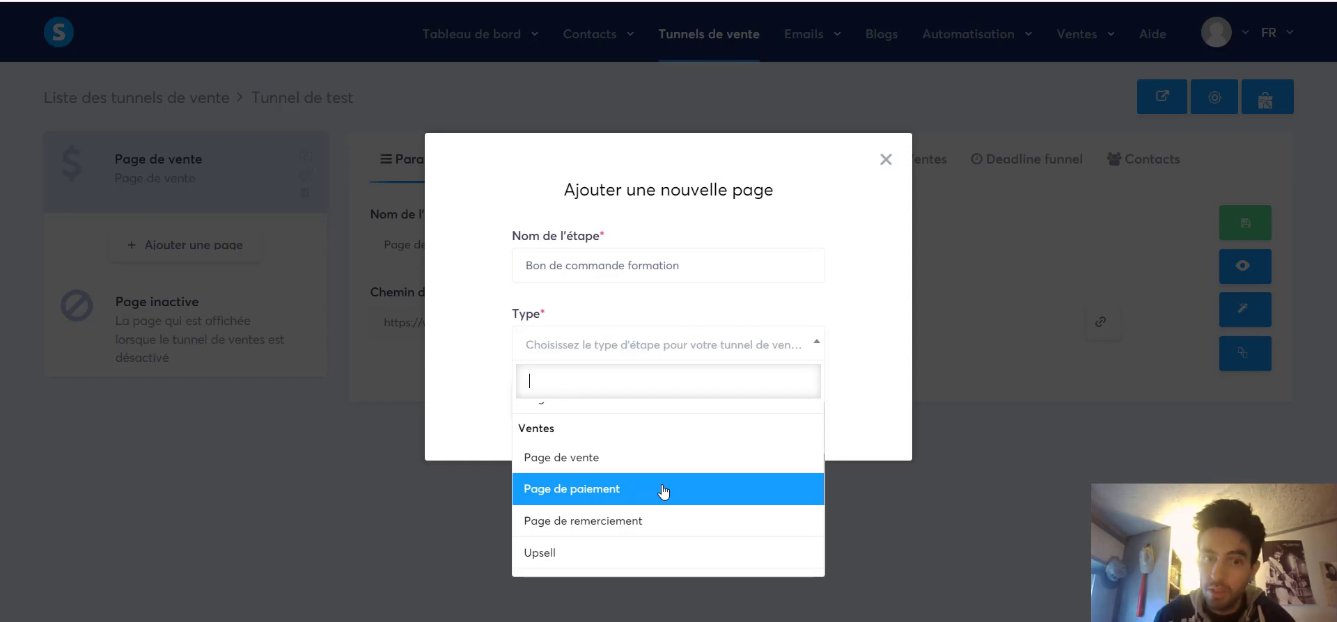
click(664, 492)
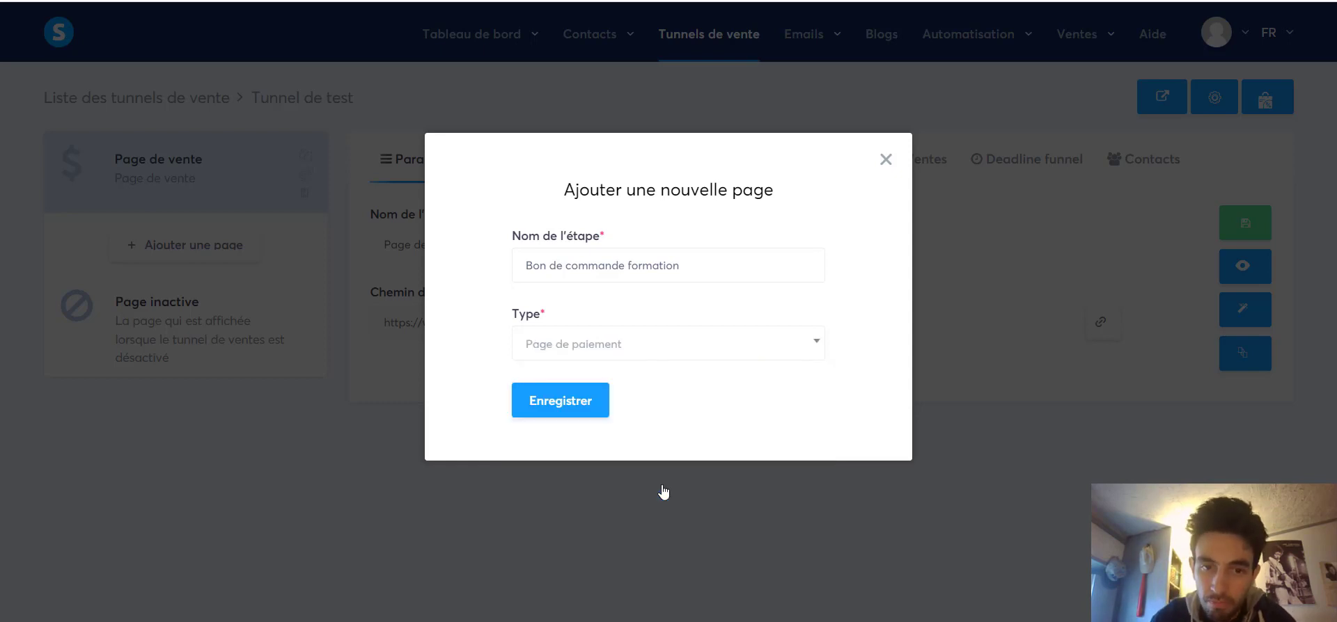
click(549, 408)
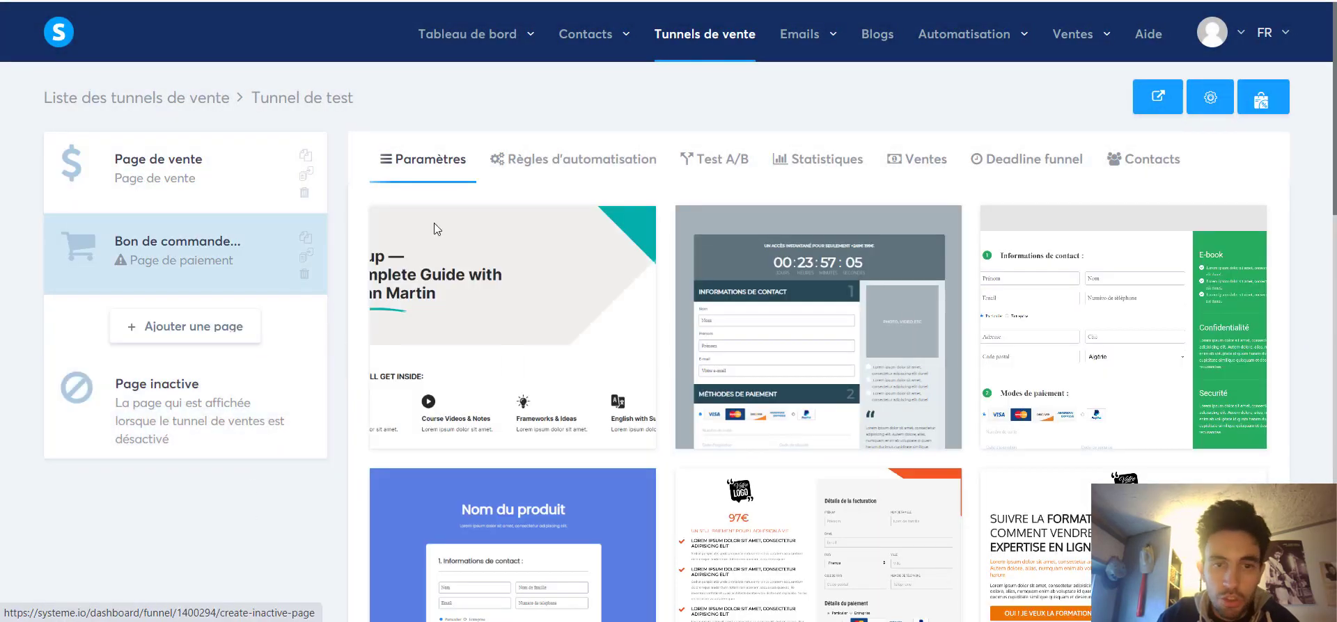
Select the payment page template with a countdown, device mockup and two-stage contact and payment form for "Bon de commande formation".
scroll(875, 332, down, 3)
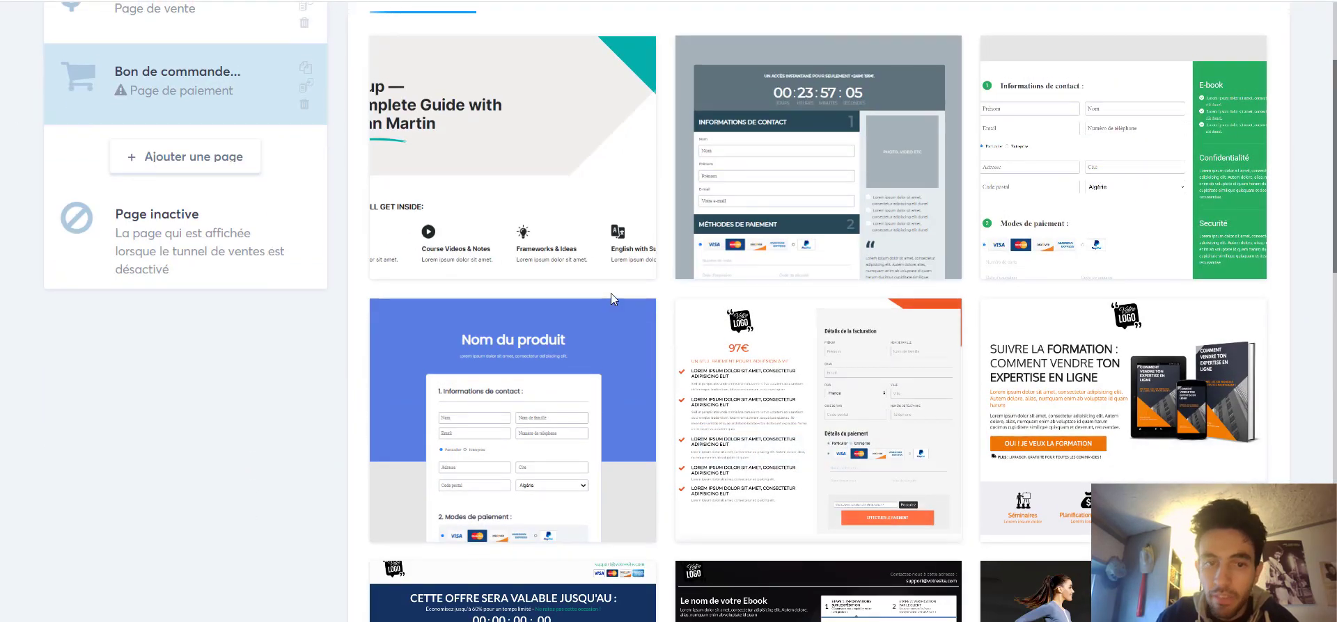
scroll(611, 294, down, 12)
scroll(611, 301, down, 3)
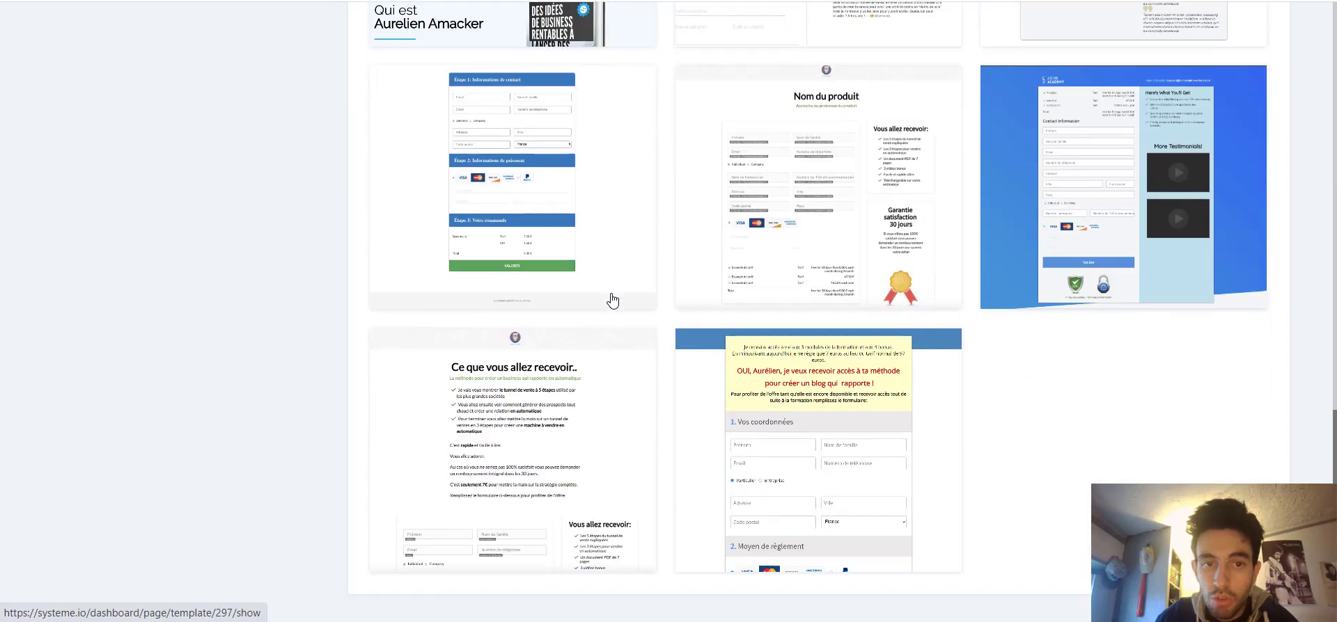
mouse_move(752, 426)
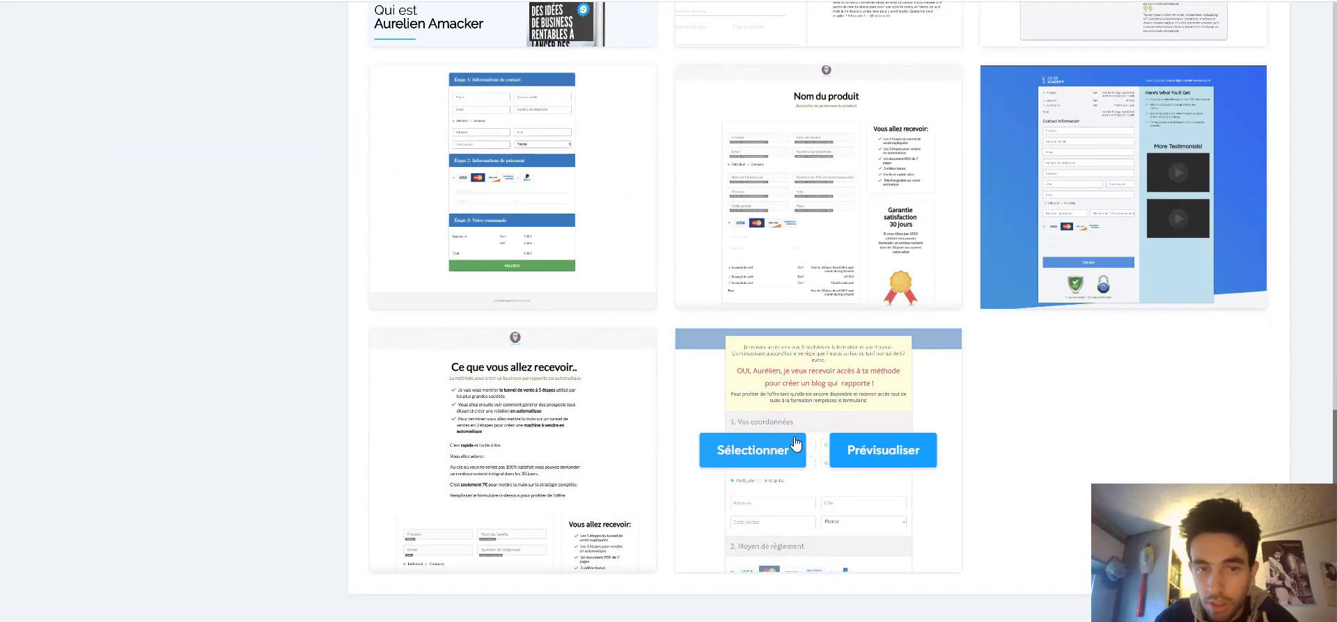
scroll(793, 446, up, 6)
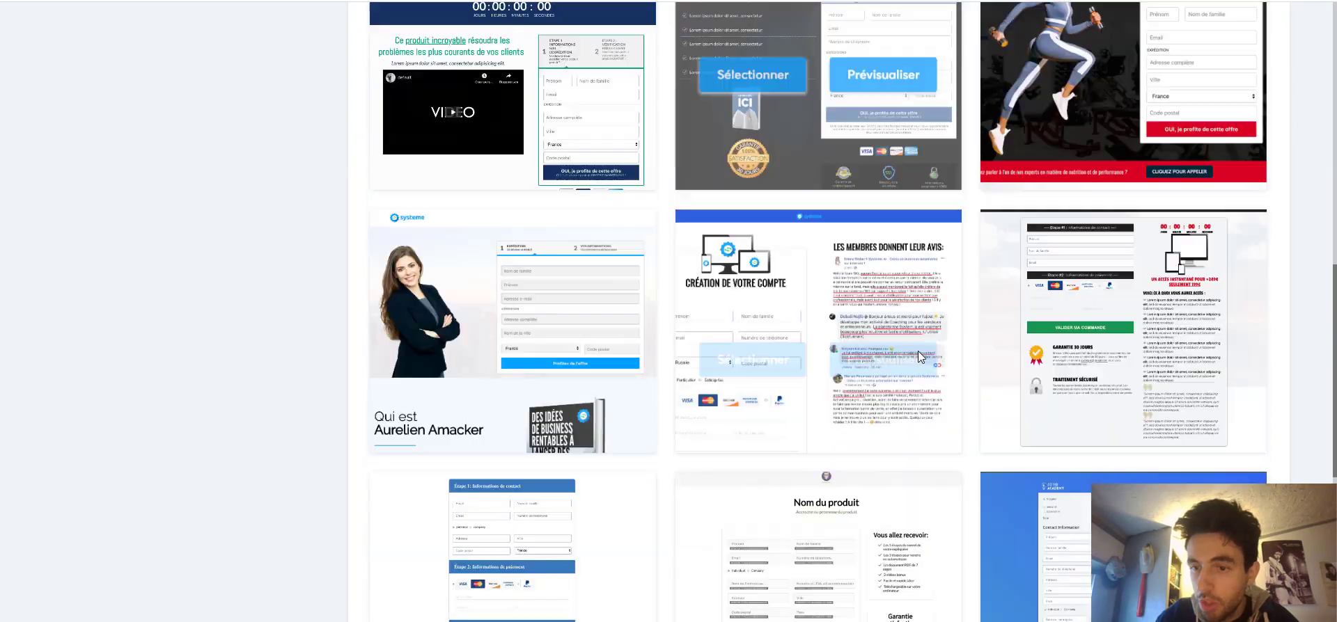
scroll(920, 357, down, 1)
mouse_move(1049, 282)
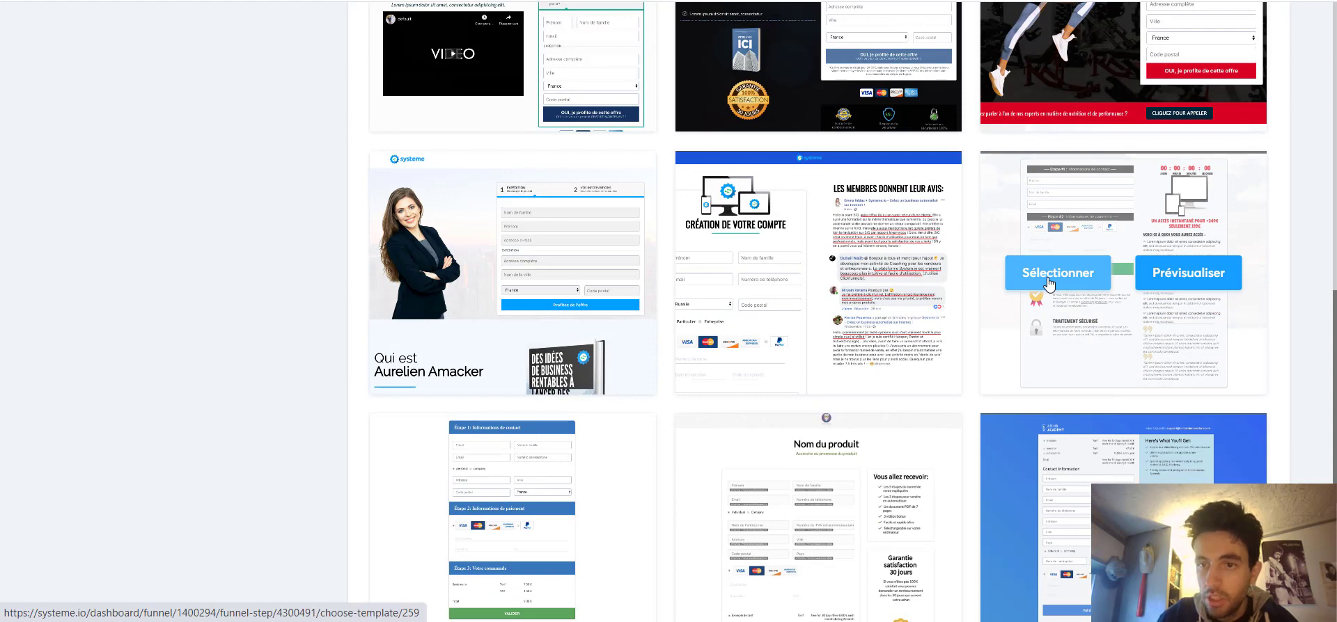
click(1049, 281)
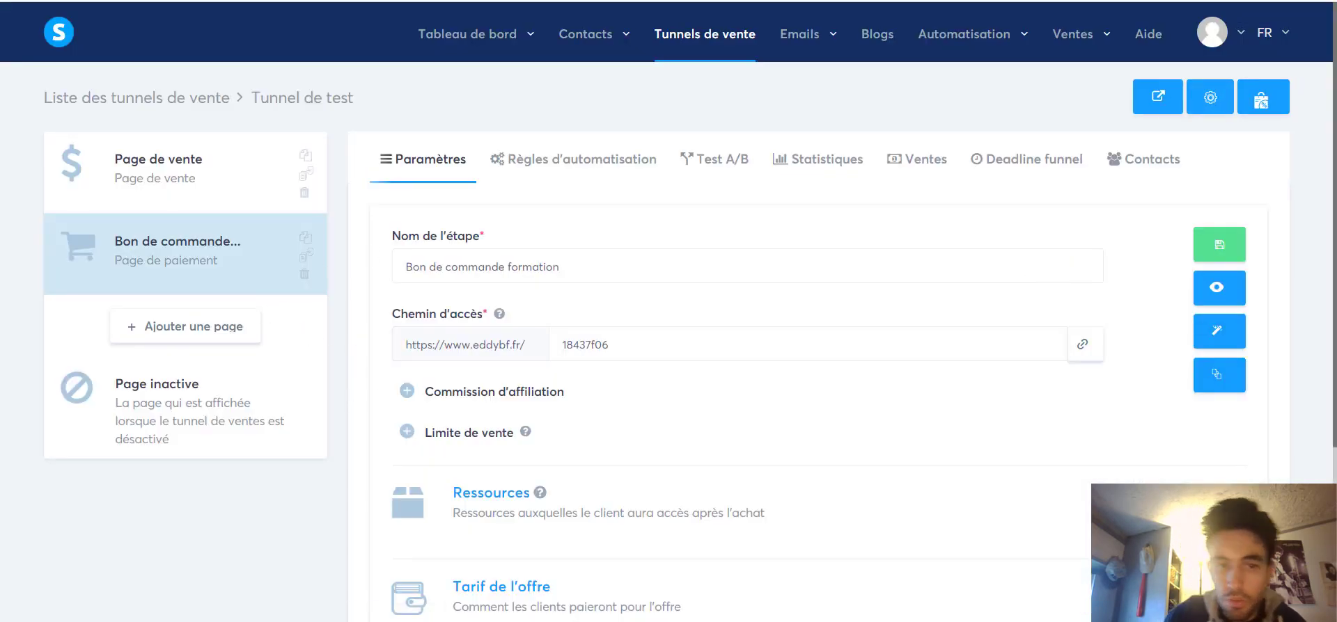
Set the payment page's access path to "page-paiement-nom-formation" and save the funnel step.
double_click(633, 339)
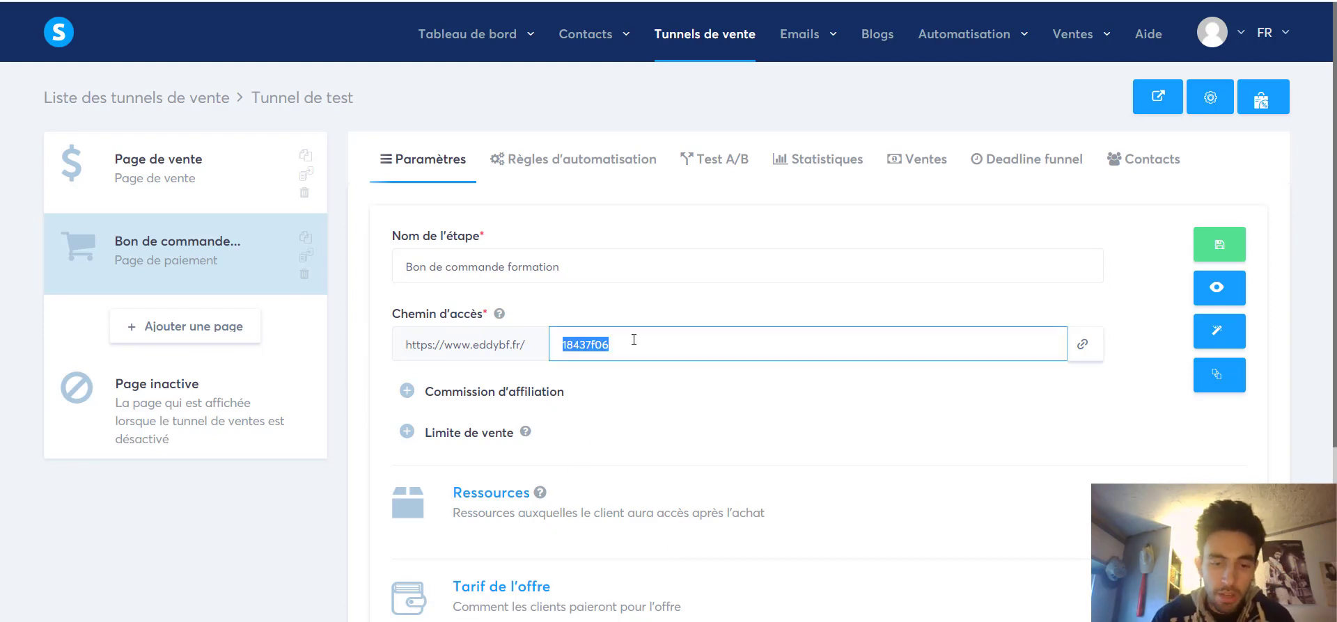
text(page-paiement-nom-formation)
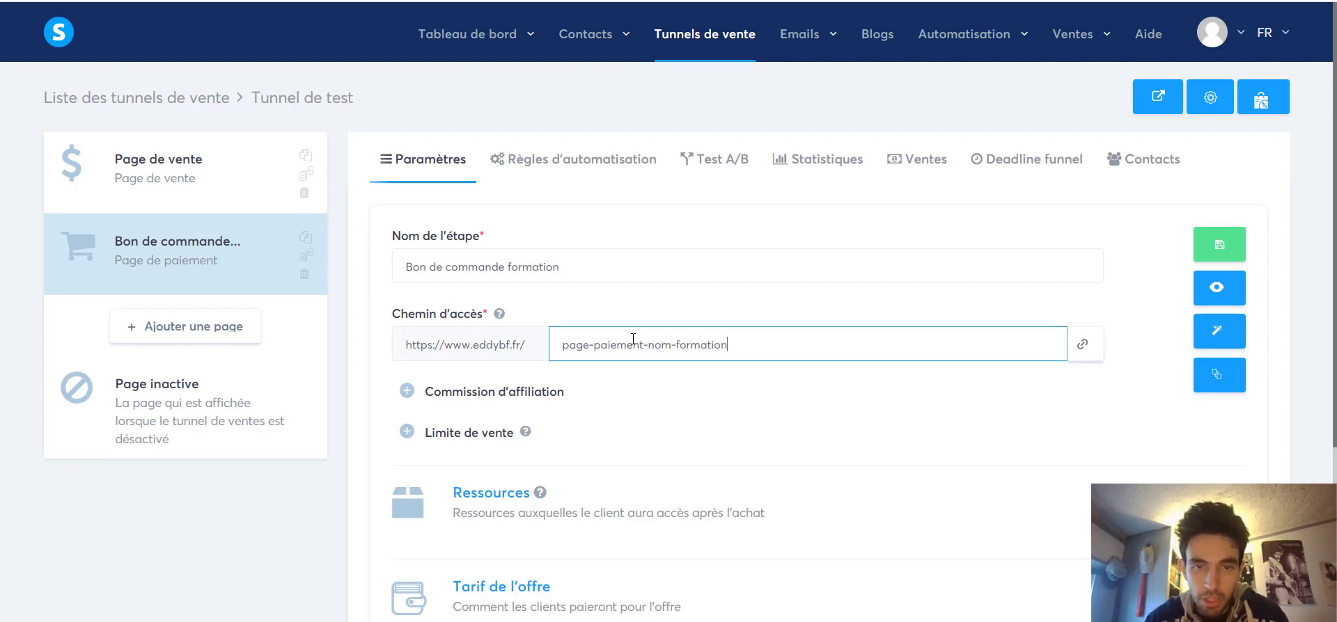
click(1230, 249)
scroll(1017, 329, down, 3)
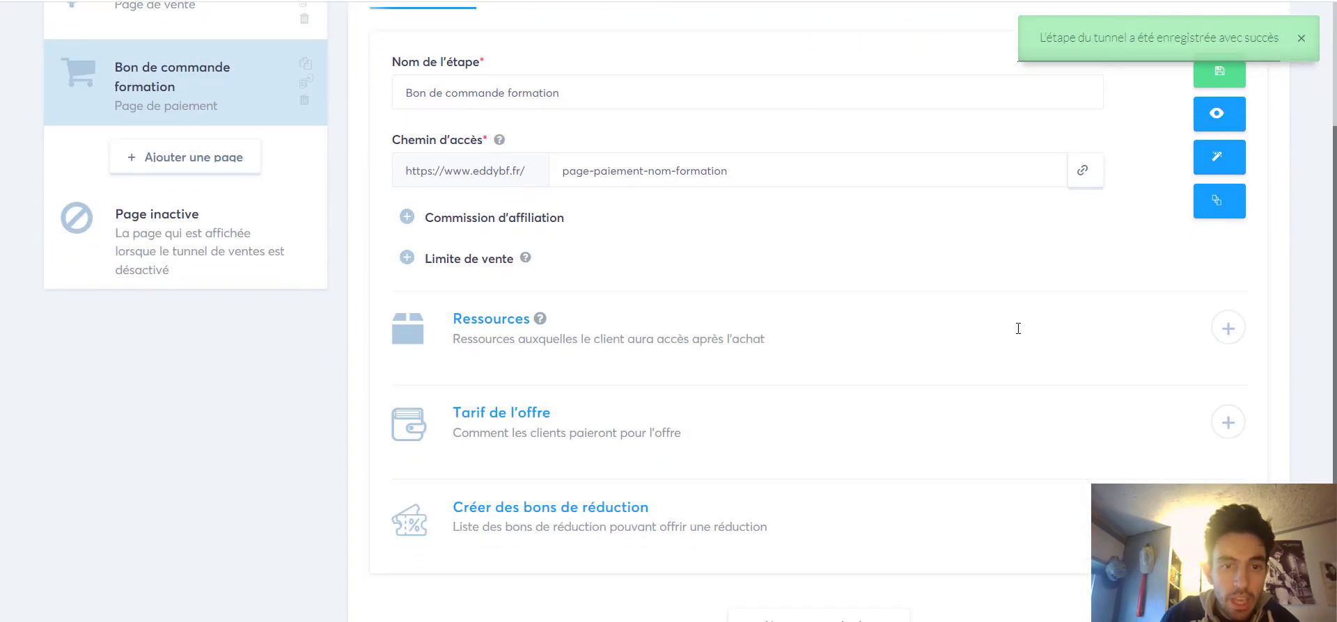
scroll(1018, 329, up, 3)
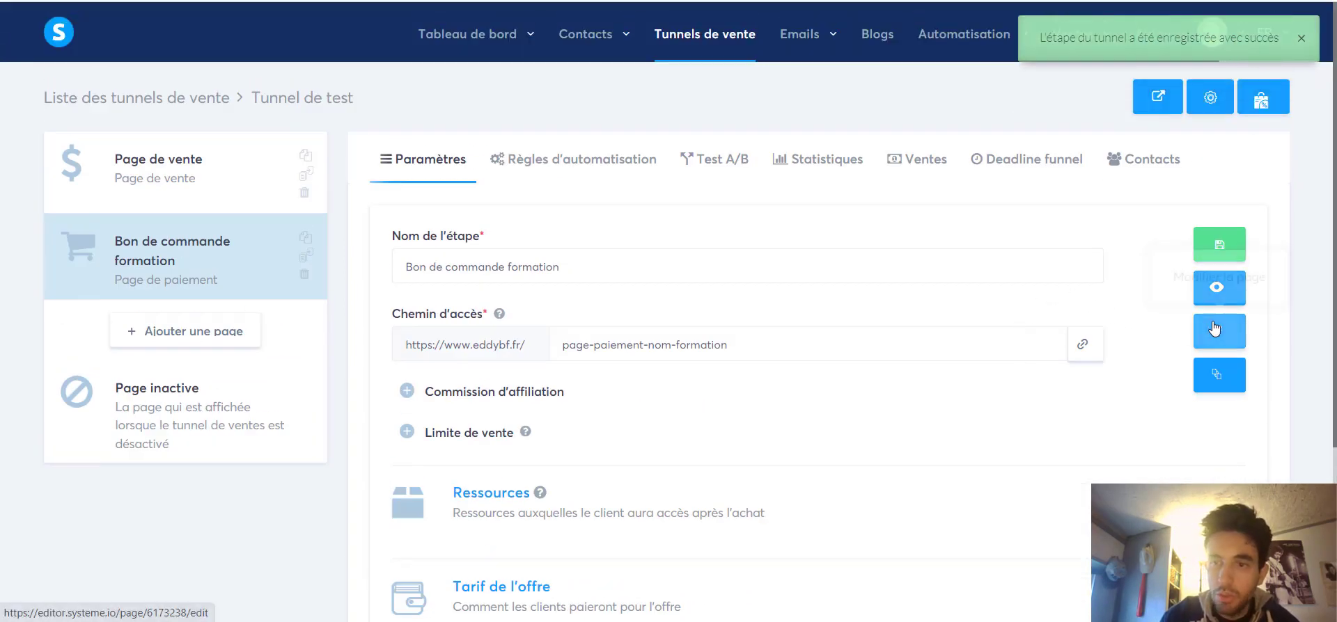
Open the payment page in the page editor and look over its contact and payment sections.
click(1213, 329)
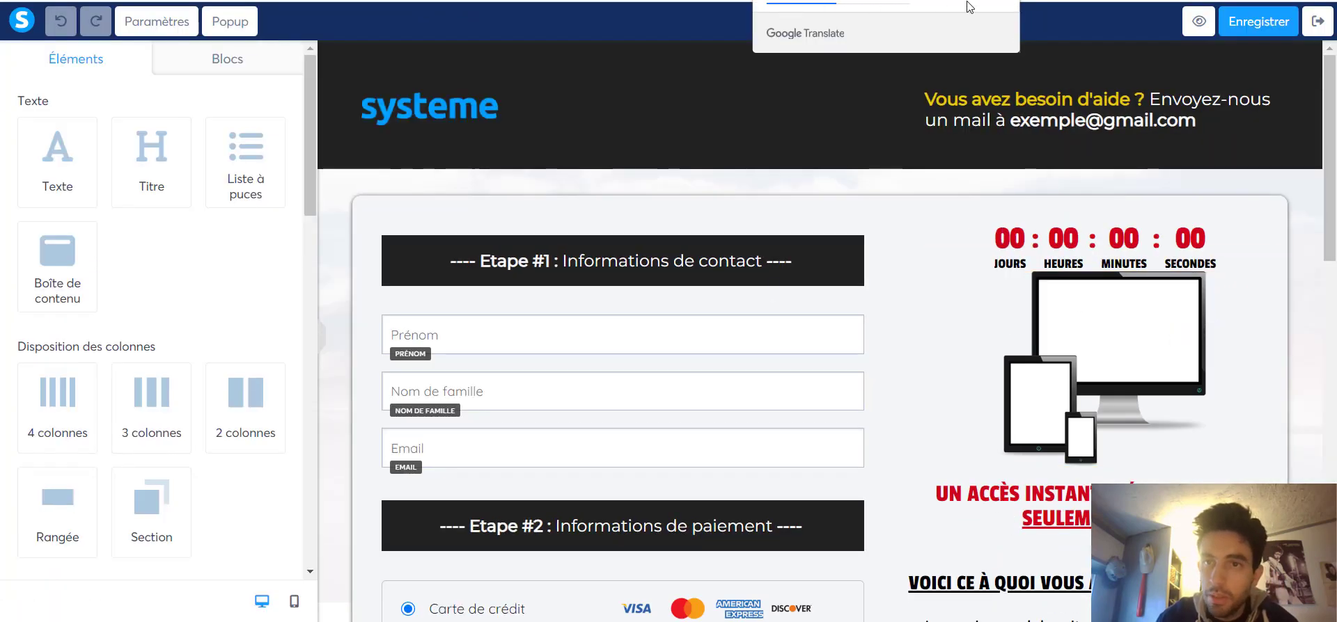
scroll(674, 261, down, 10)
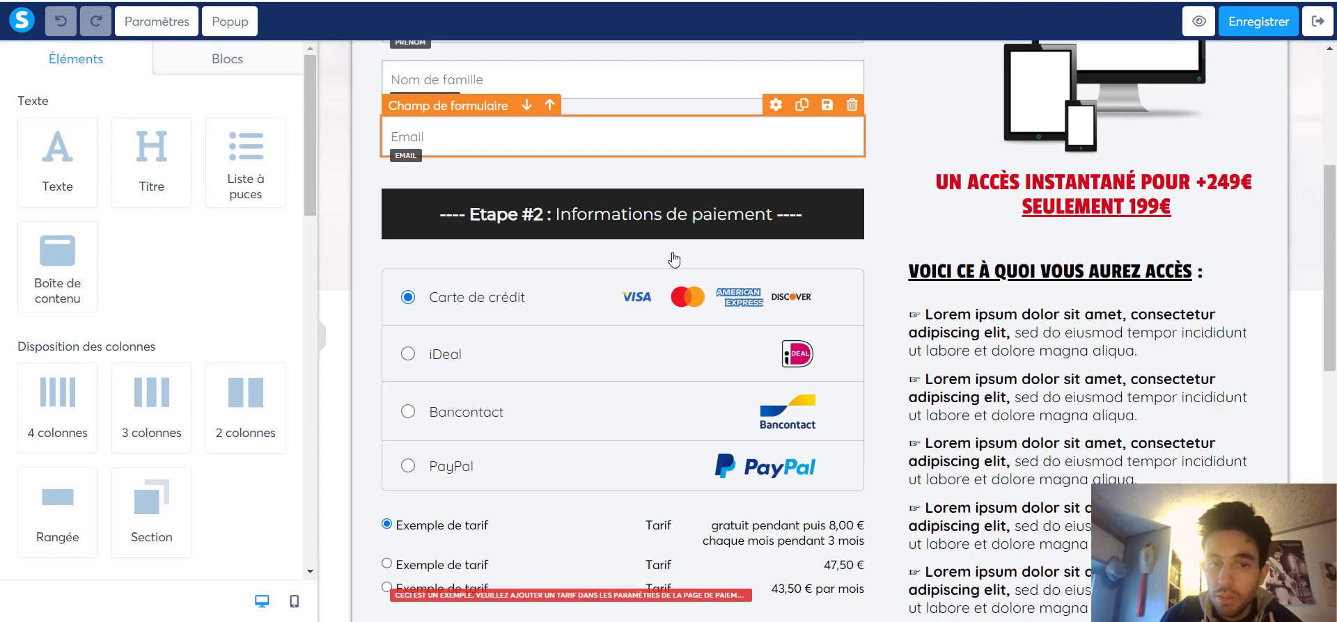
scroll(658, 313, up, 10)
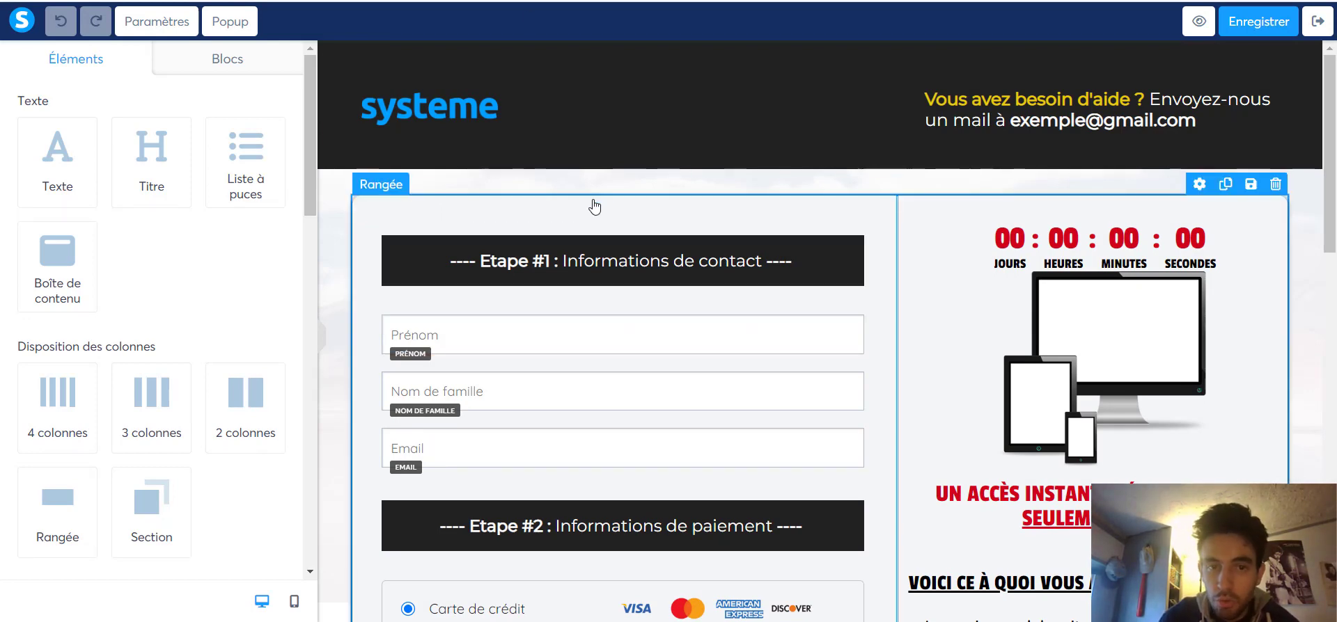
Replace the header's "systeme" logo with logoeddybf.png from the existing images and set the image size to 59.
click(439, 128)
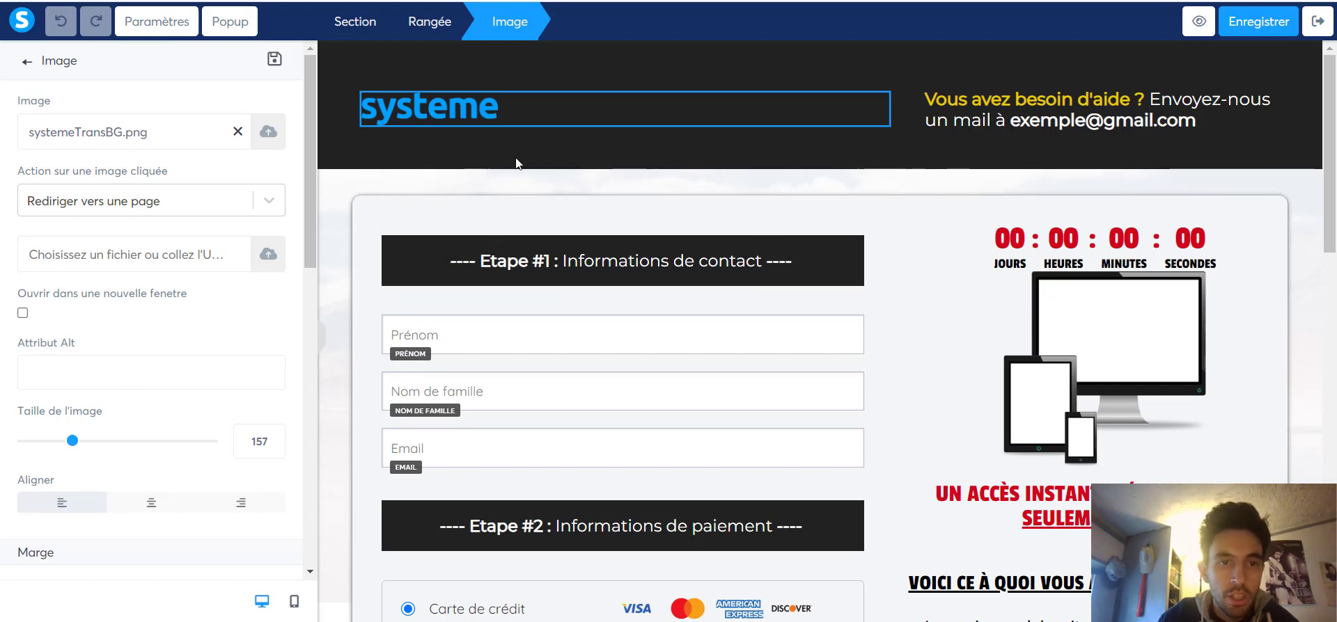
click(510, 127)
click(509, 125)
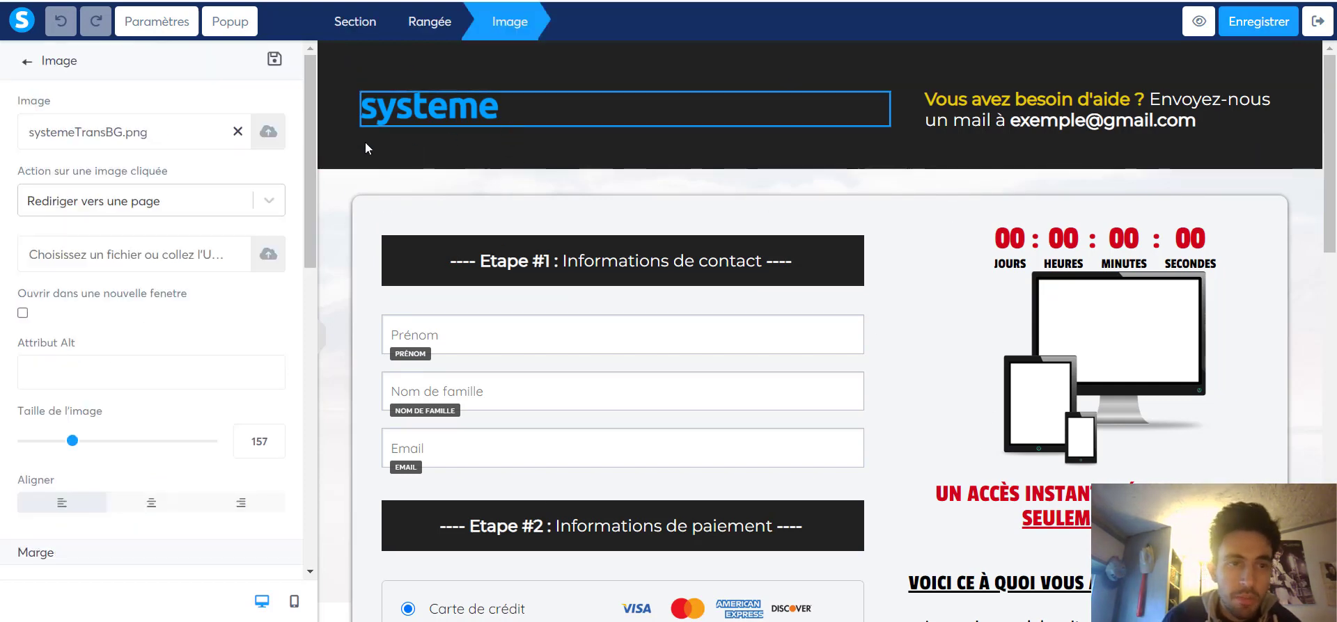
click(267, 135)
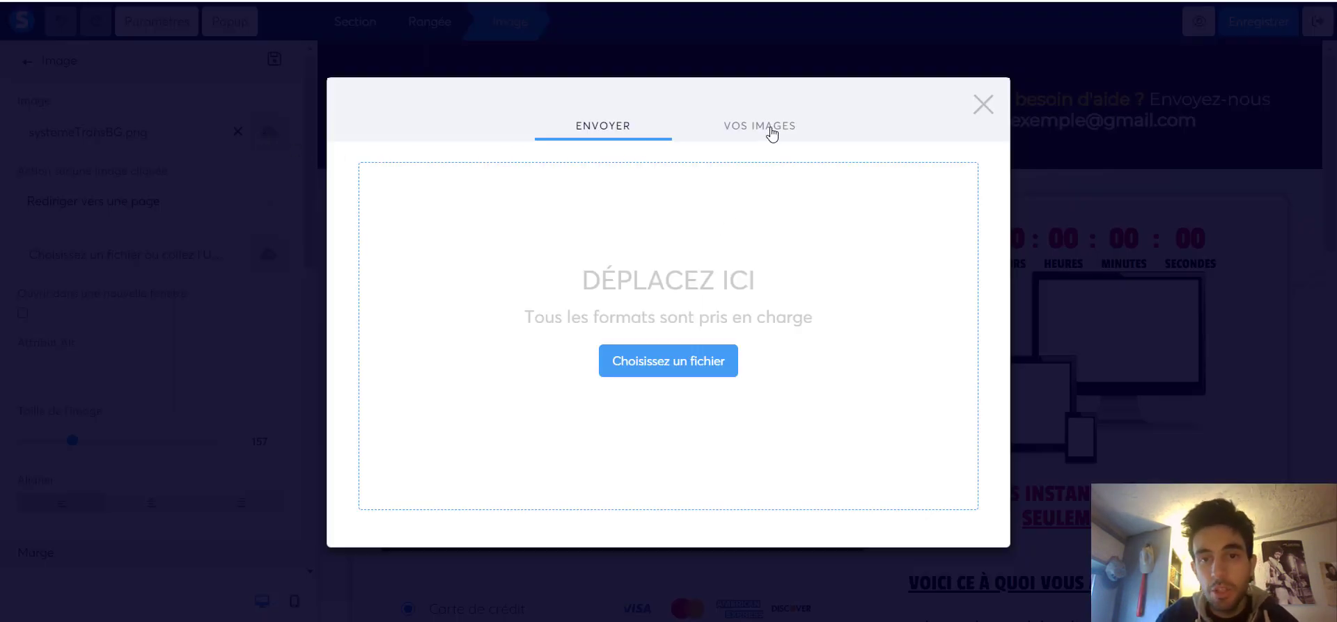
click(759, 126)
scroll(400, 348, down, 2)
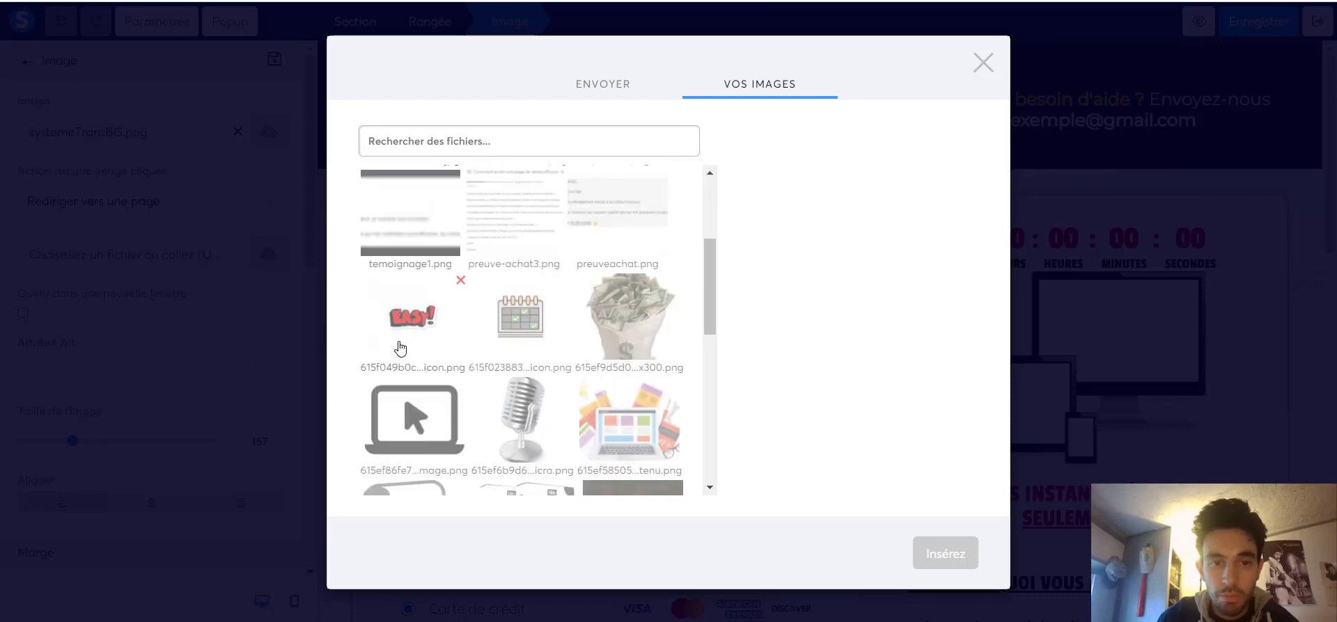
scroll(402, 349, down, 1)
scroll(417, 358, up, 4)
scroll(594, 360, down, 10)
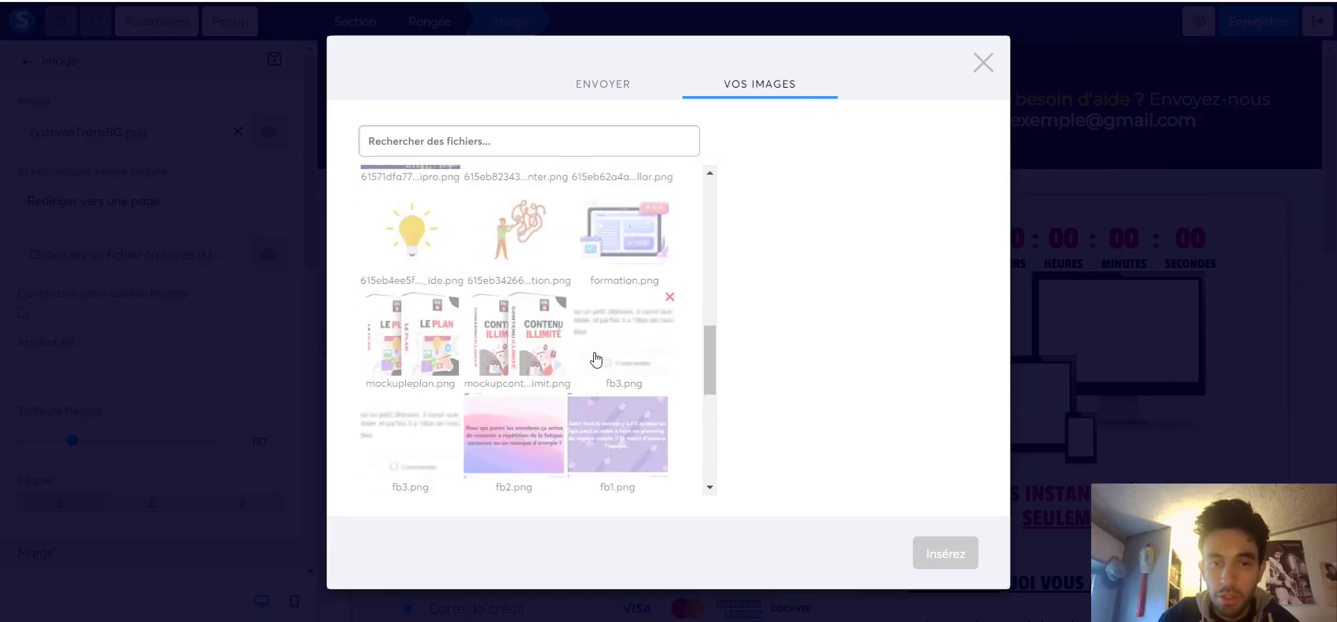
scroll(585, 376, down, 5)
click(665, 355)
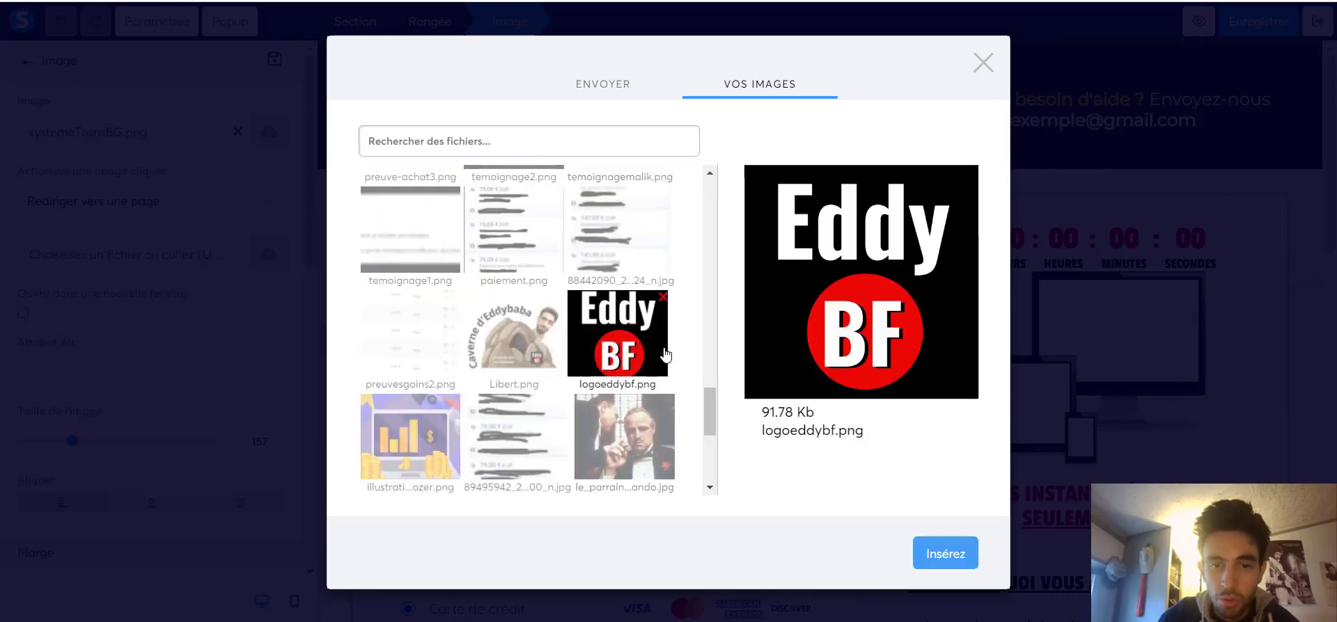
click(946, 553)
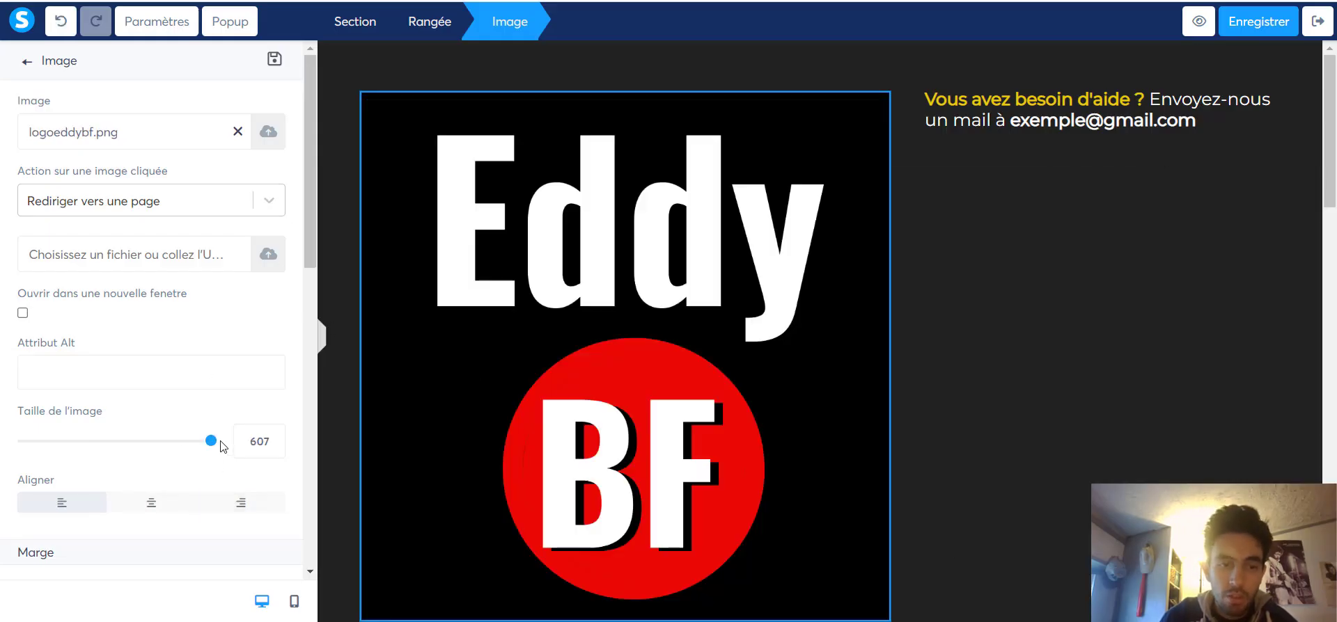
drag(211, 443, 44, 440)
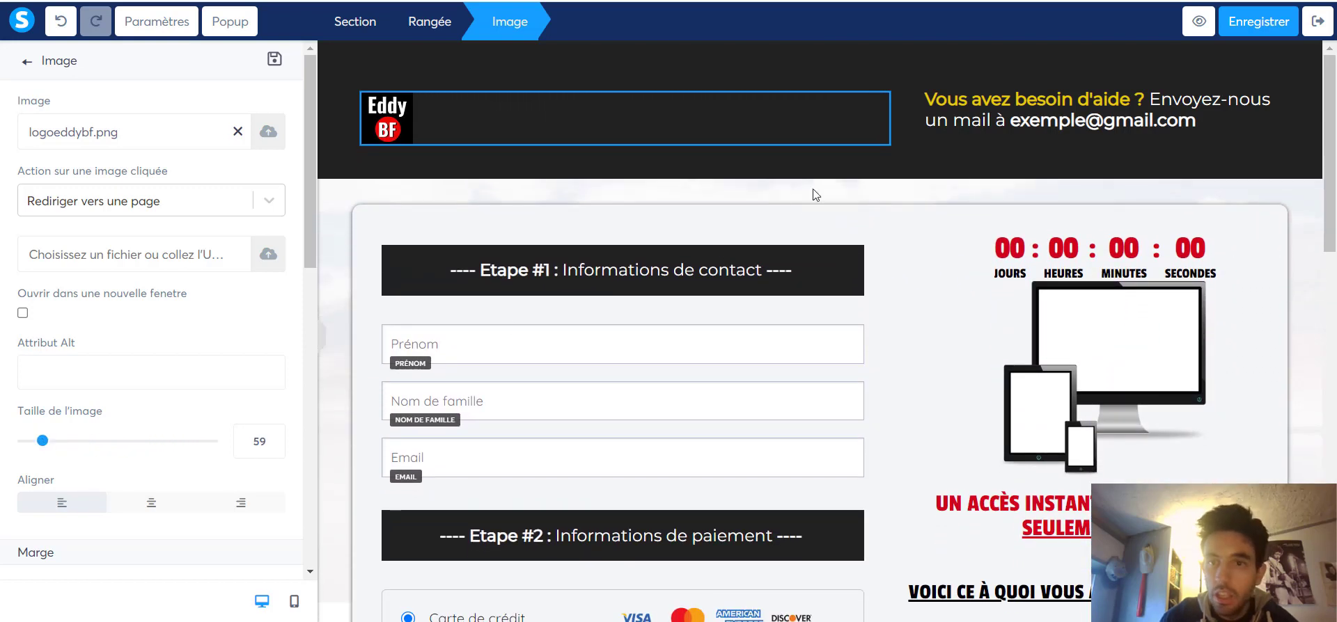
Delete the heading "Voici ce à quoi vous aurez accès" above the text list beside the payment form.
click(967, 119)
scroll(626, 243, down, 3)
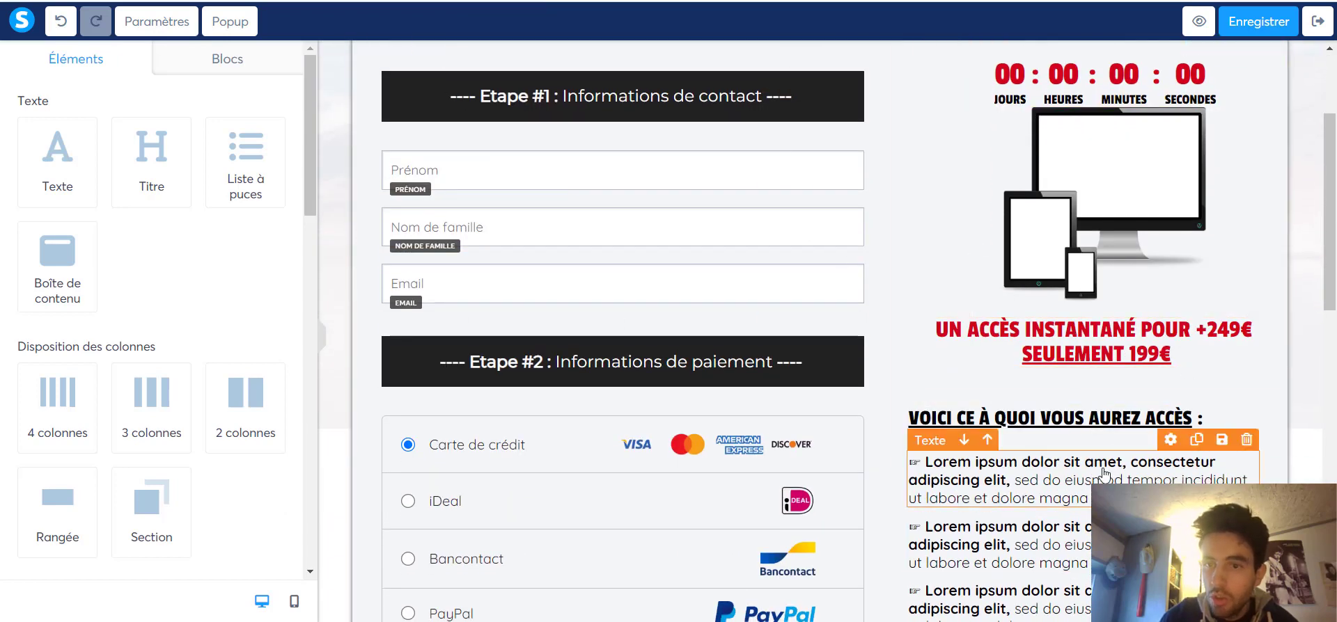
scroll(1126, 326, down, 4)
scroll(1126, 326, up, 1)
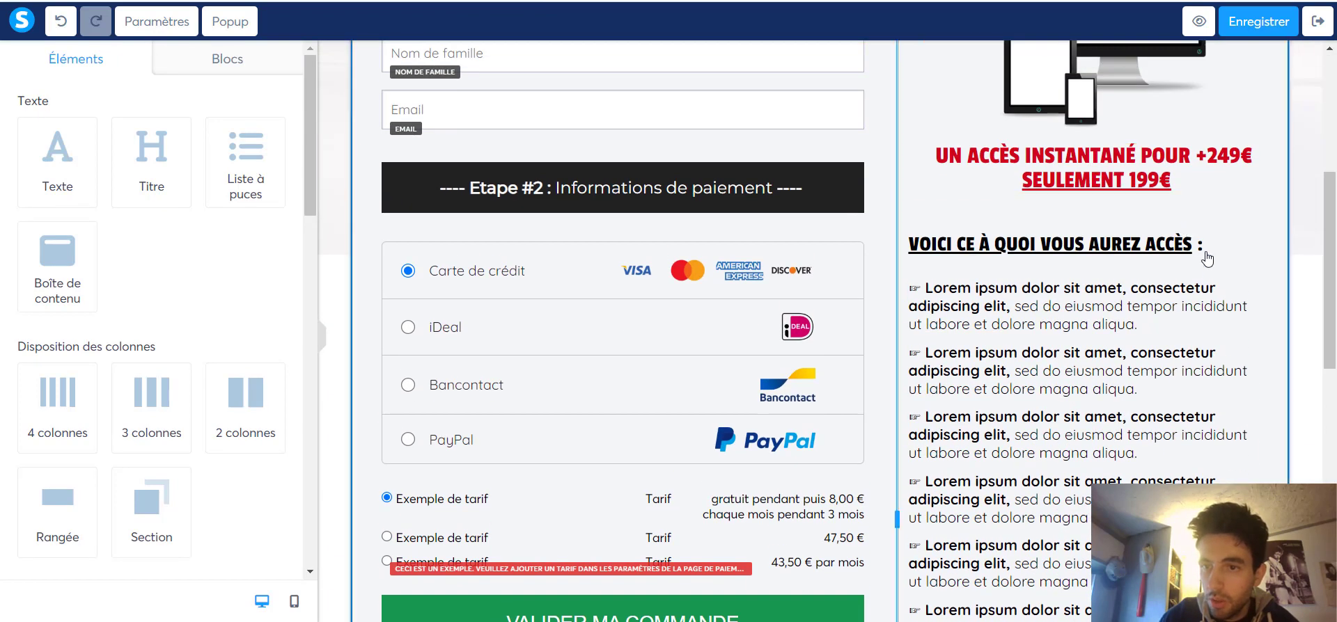
mouse_move(1165, 237)
click(1272, 221)
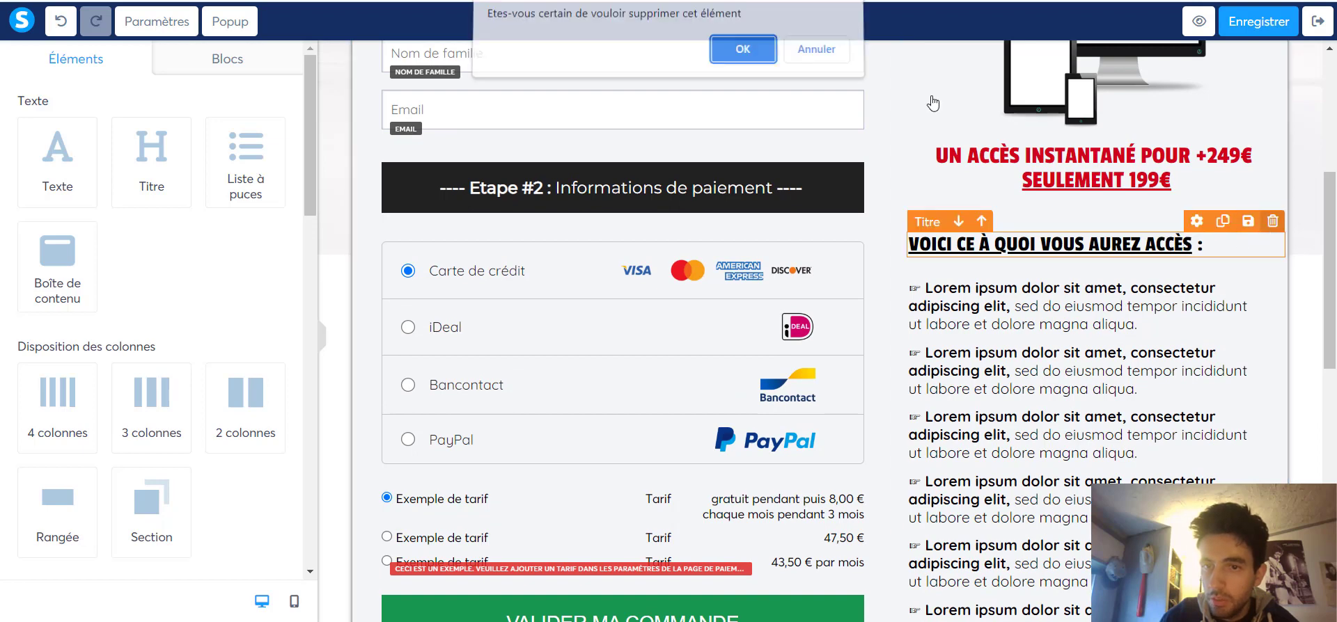
click(775, 61)
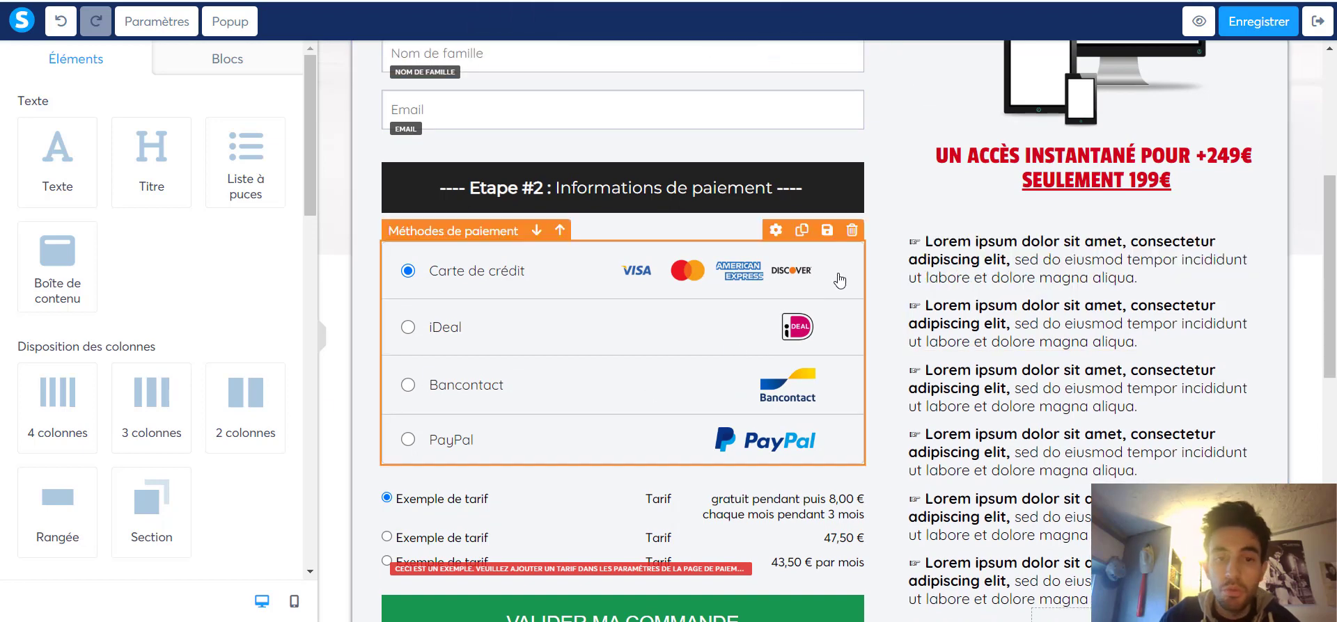
Save the payment page and leave the editor to return to the funnel step's settings.
scroll(920, 312, up, 5)
scroll(920, 313, down, 5)
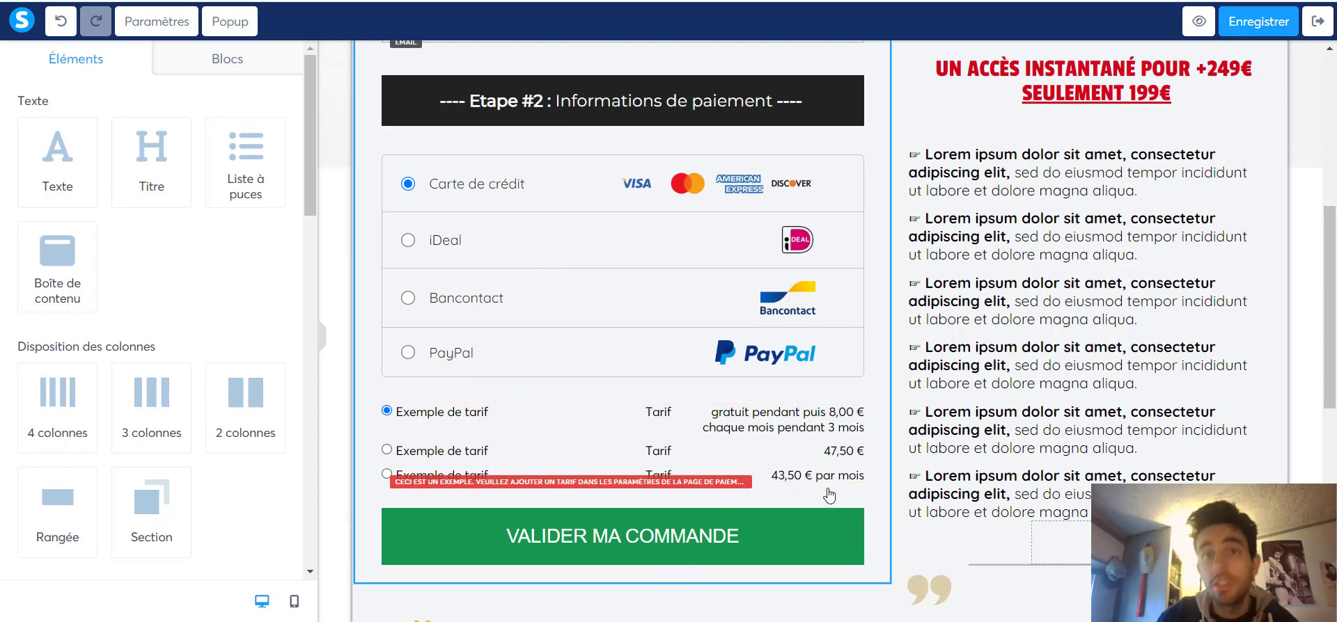
click(1245, 31)
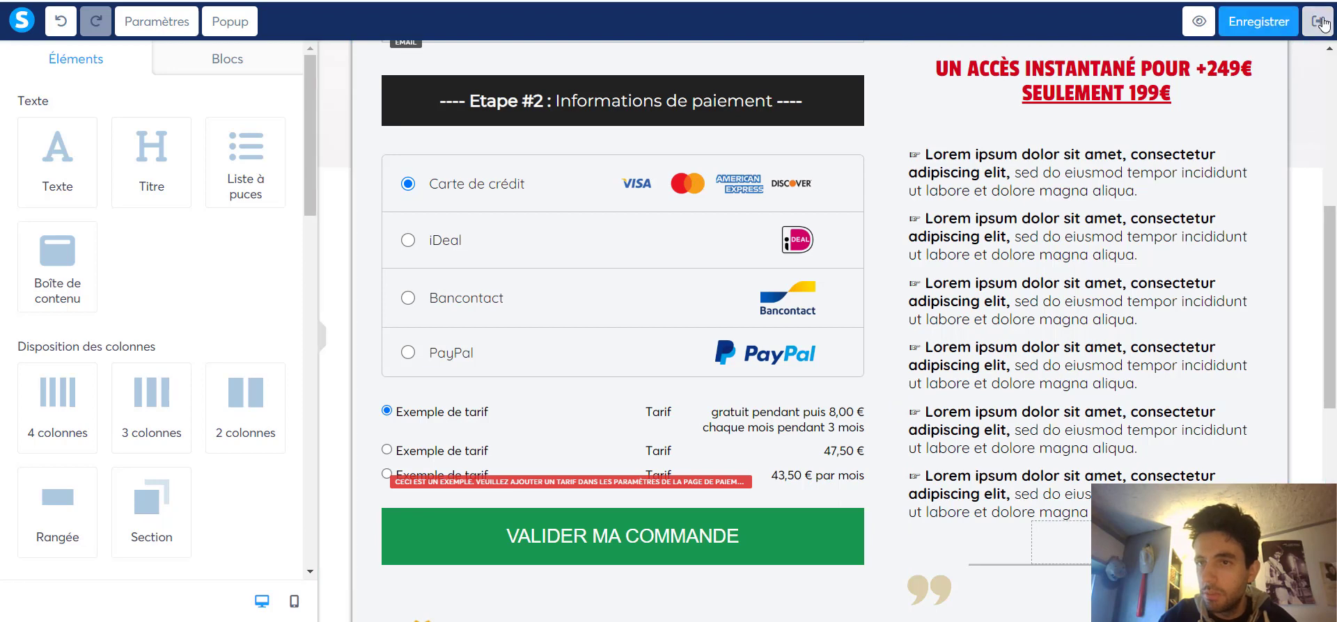
click(1318, 21)
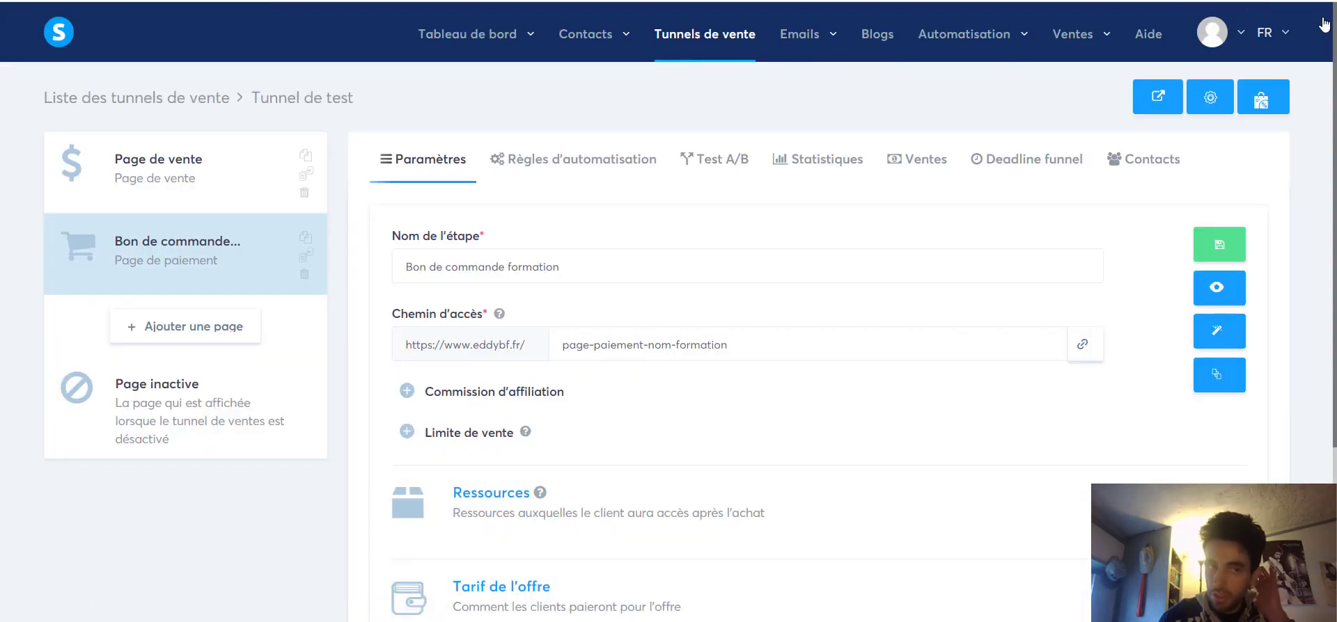
Add a resource of type "Formation" to the payment page and view the available courses without choosing one.
scroll(937, 251, down, 3)
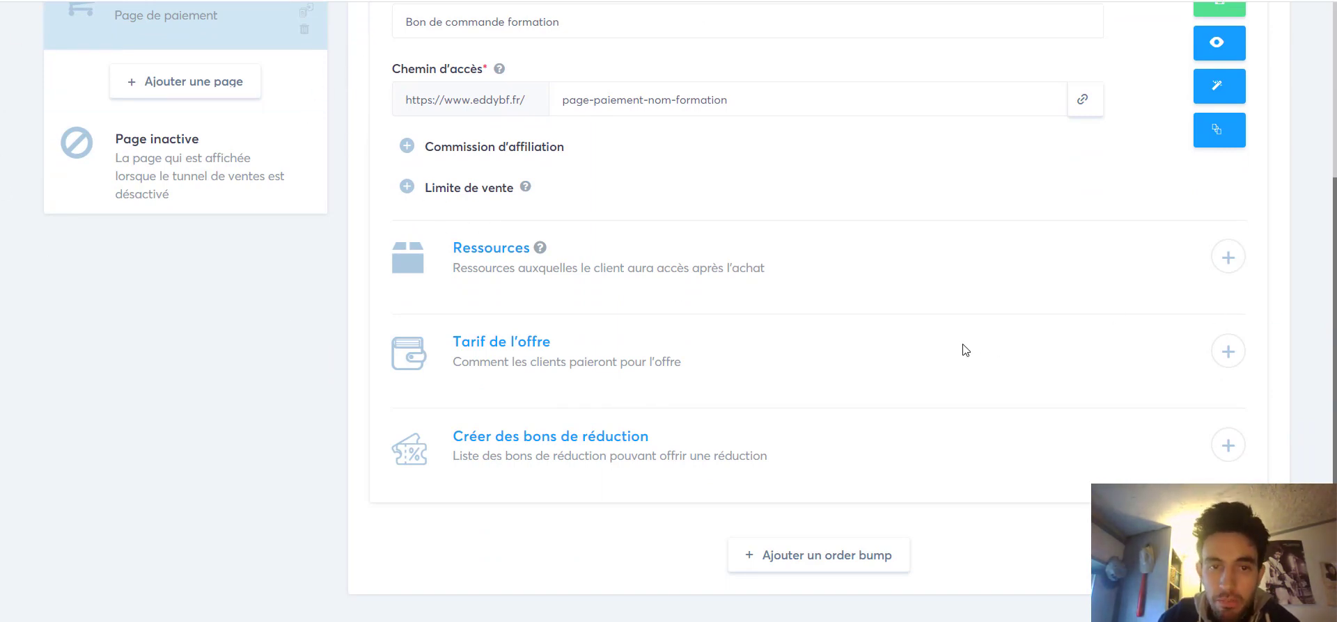
scroll(926, 437, up, 1)
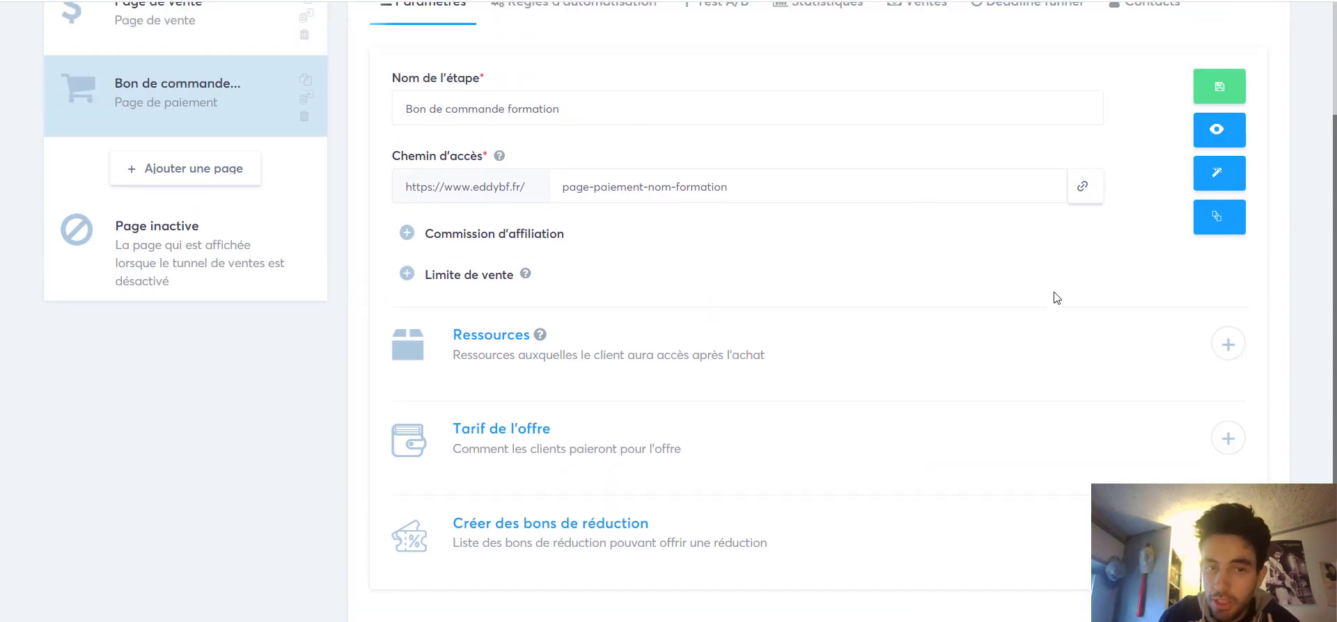
click(1227, 344)
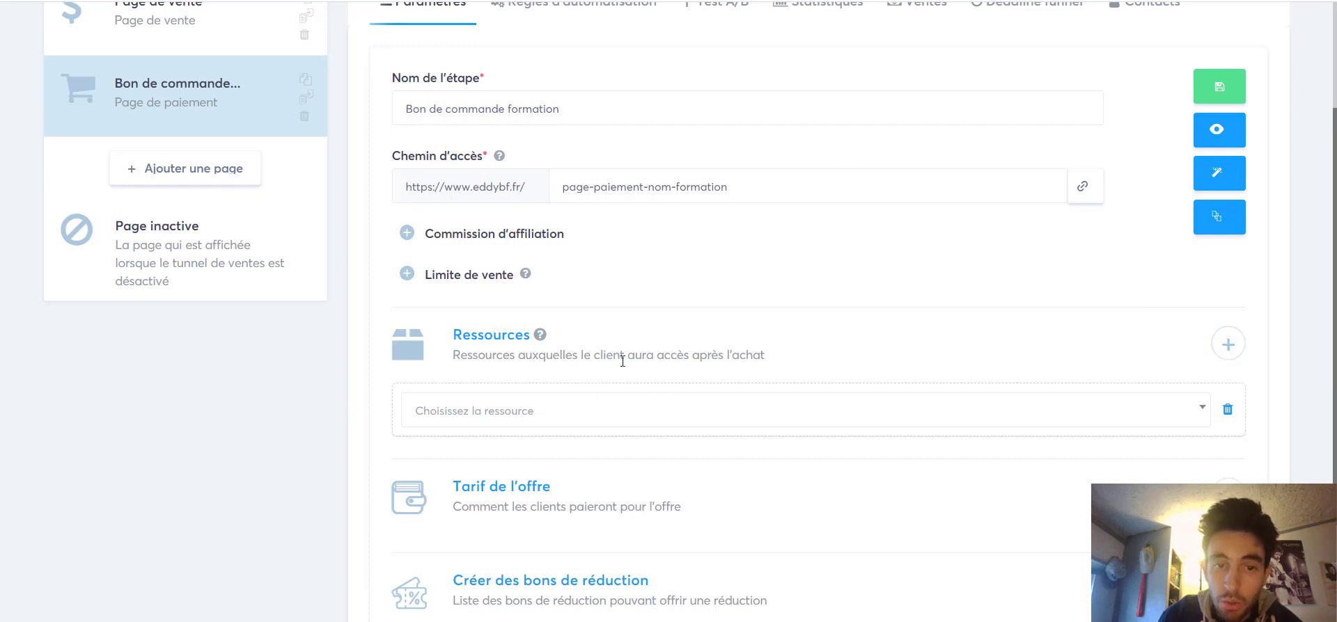
click(672, 409)
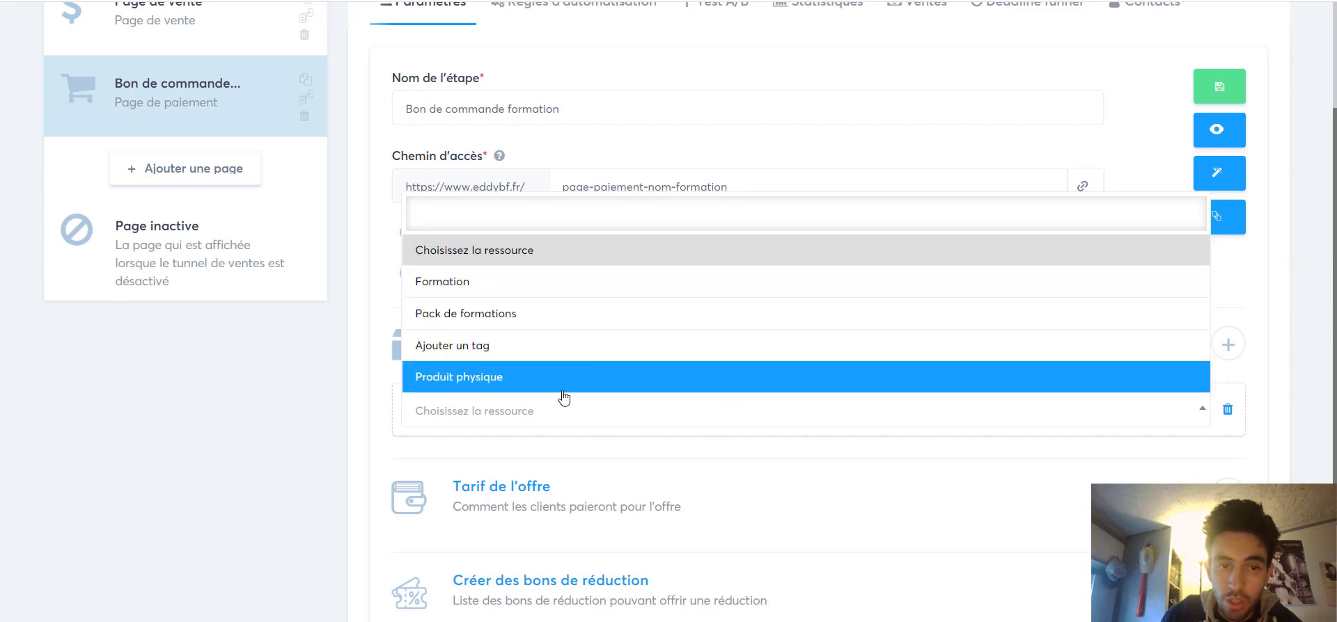
click(492, 289)
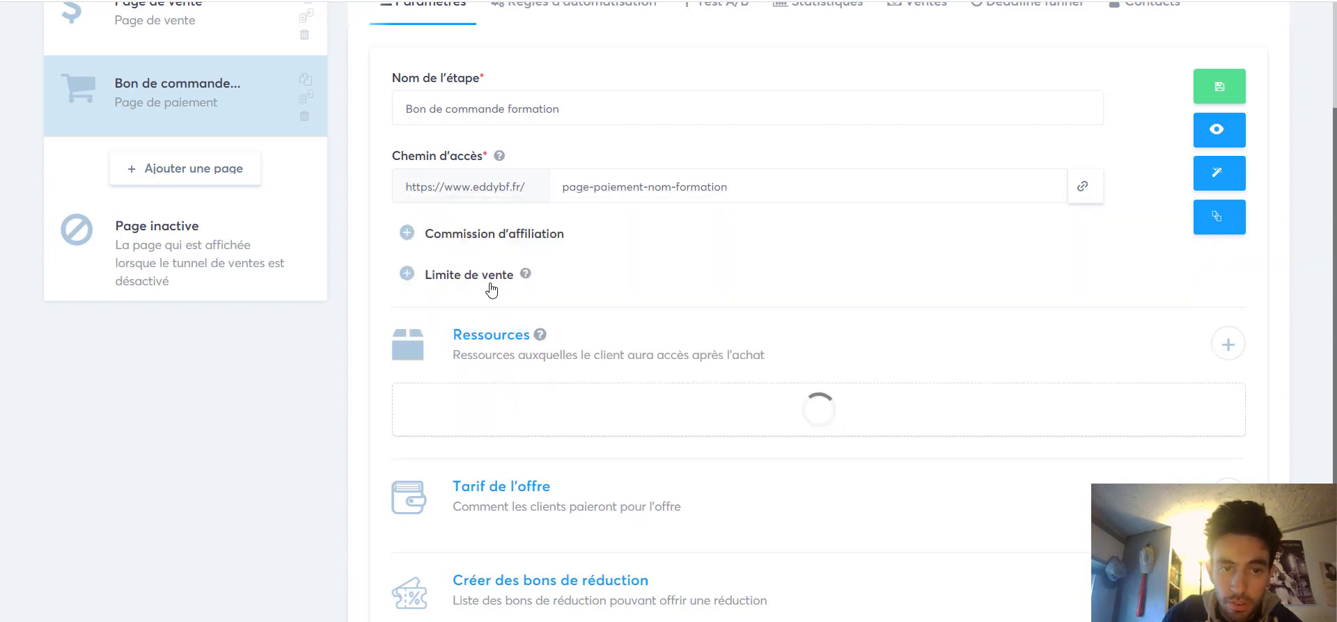
click(555, 470)
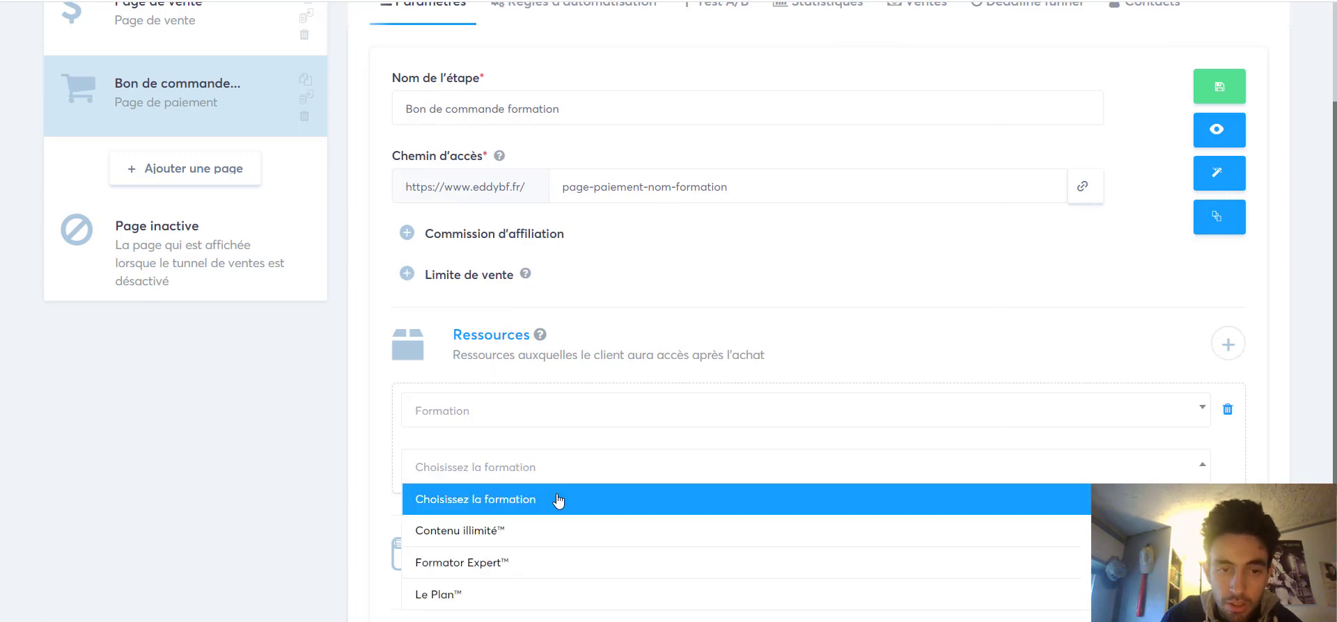
click(261, 569)
scroll(887, 212, up, 3)
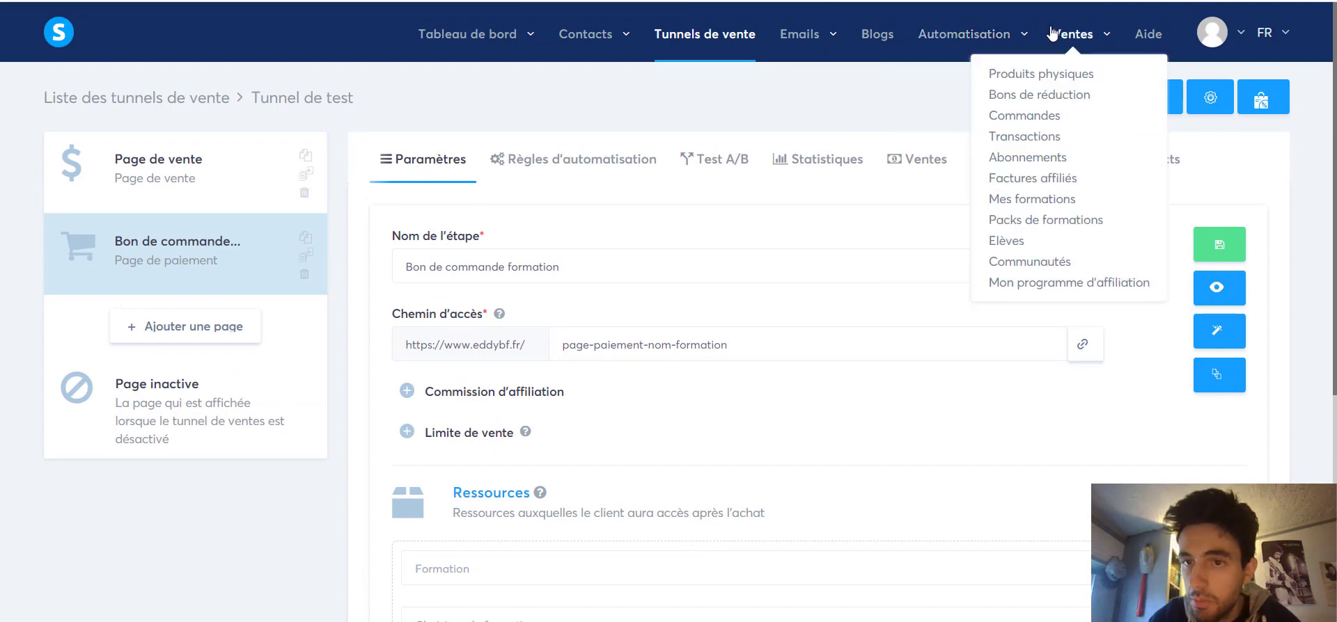
View the list of existing courses under "Mes formations" in a separate browser tab and return to the payment page's settings.
mouse_move(1074, 37)
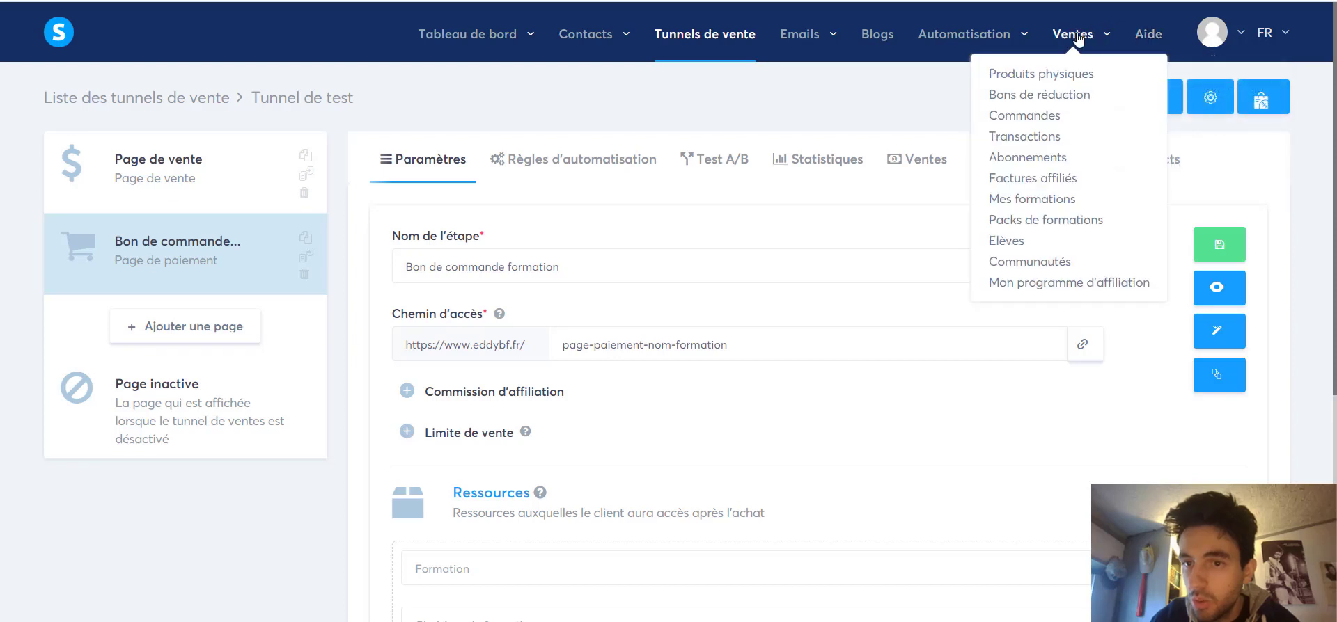
right_click(1047, 202)
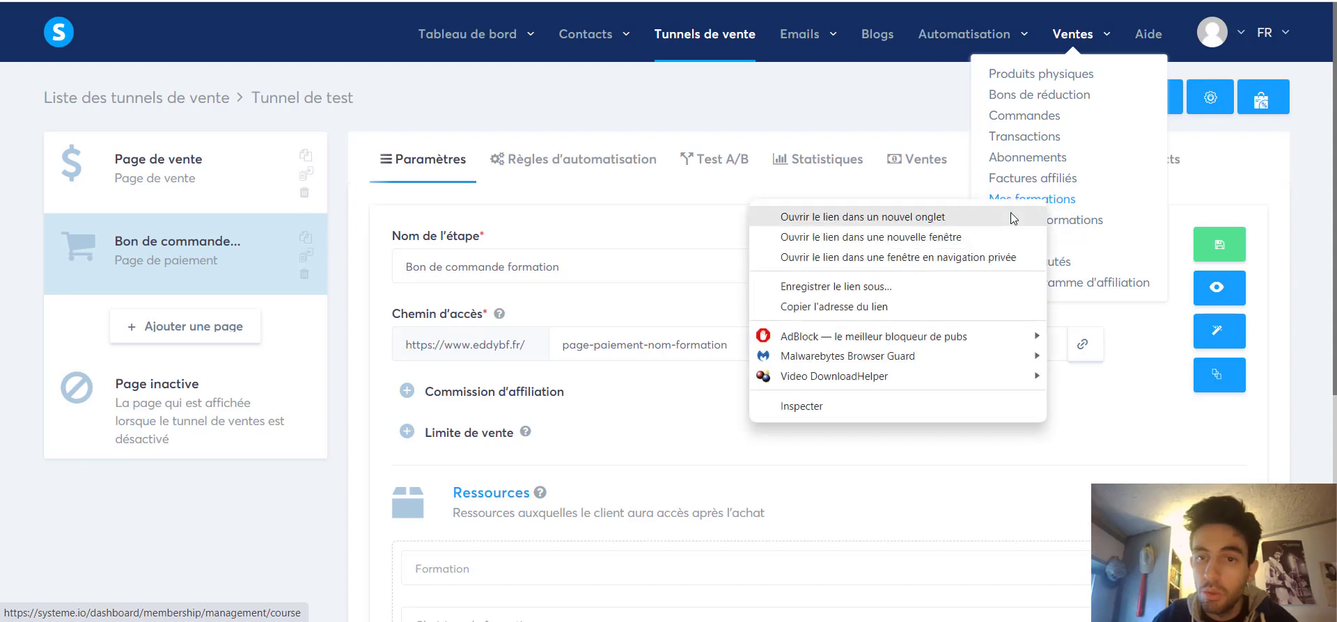
click(1041, 213)
click(806, 0)
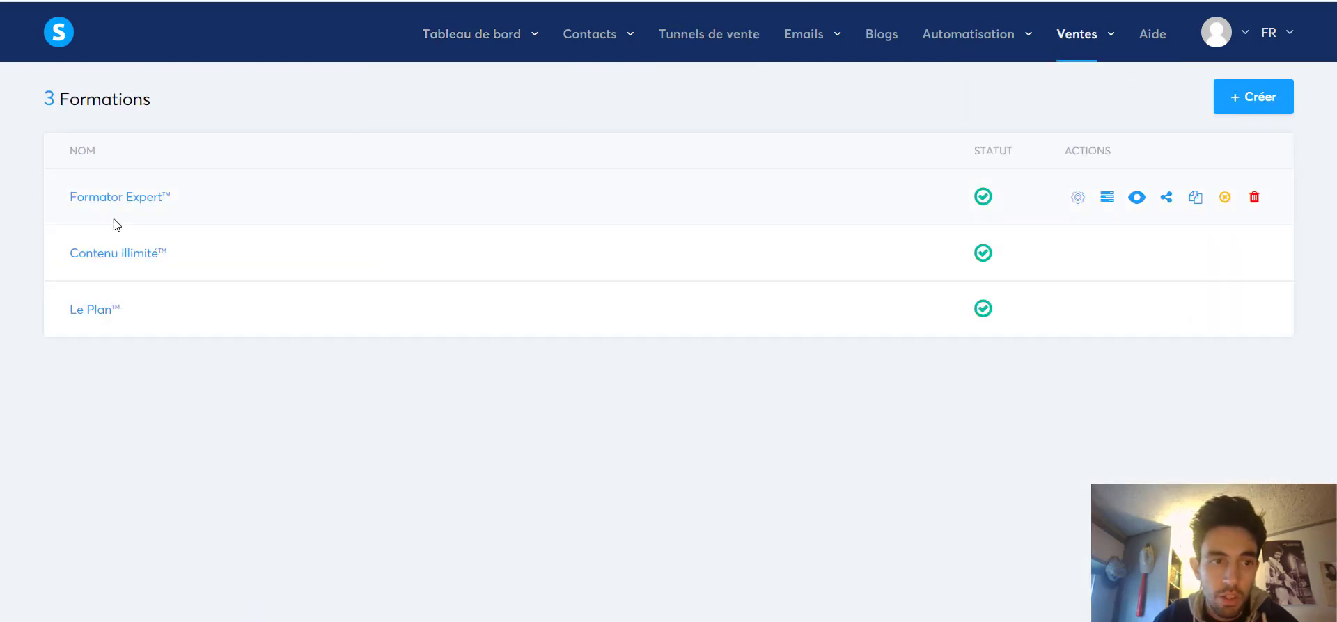
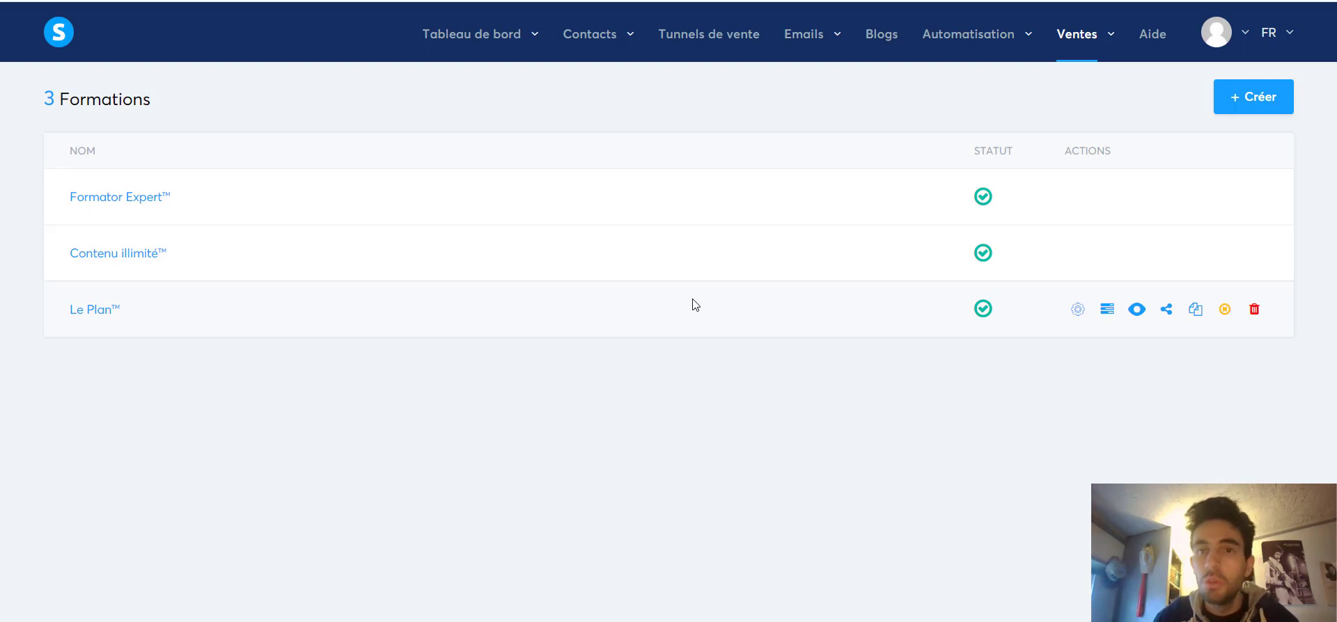
key(ctrl+Tab)
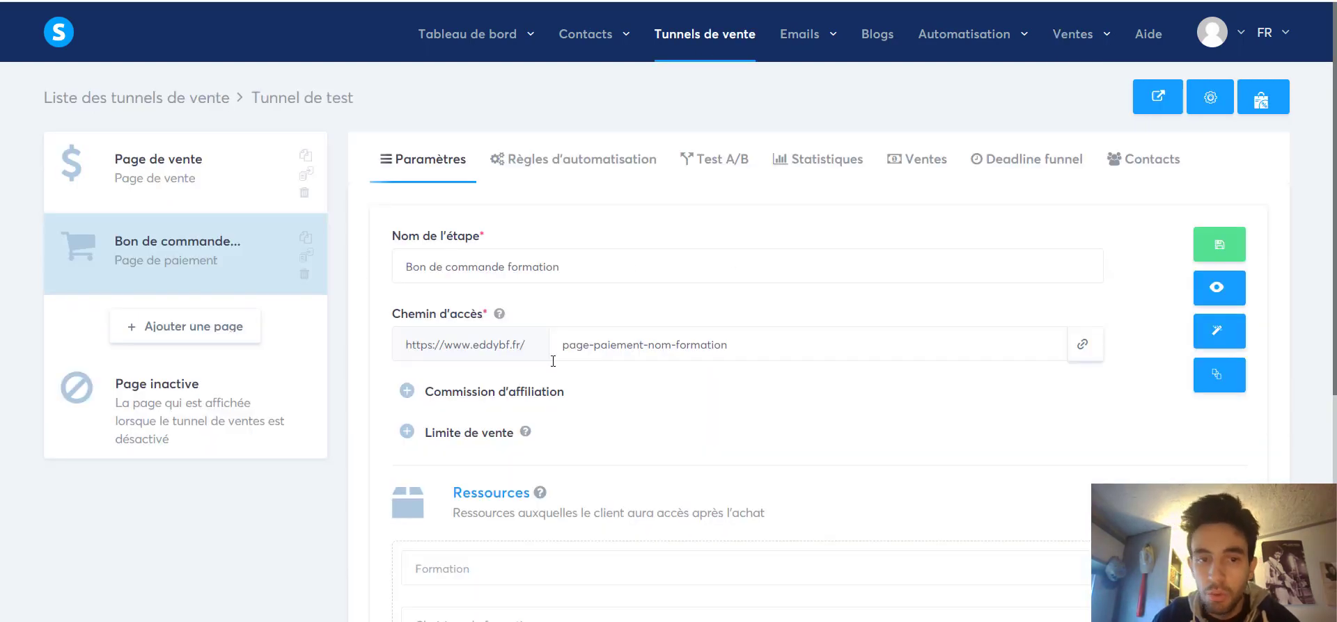
Choose the course "Contenu illimité™" as the payment page's resource and set its access type to "Accès total".
scroll(549, 372, down, 4)
click(519, 363)
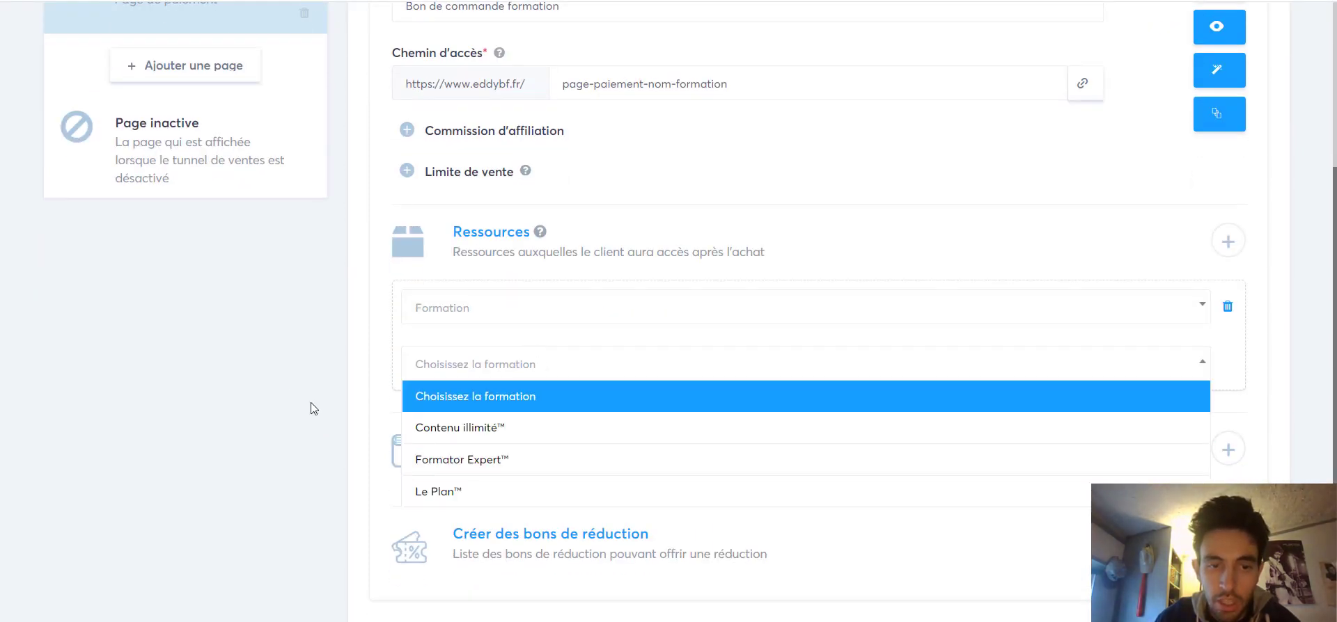
click(489, 429)
scroll(174, 397, down, 1)
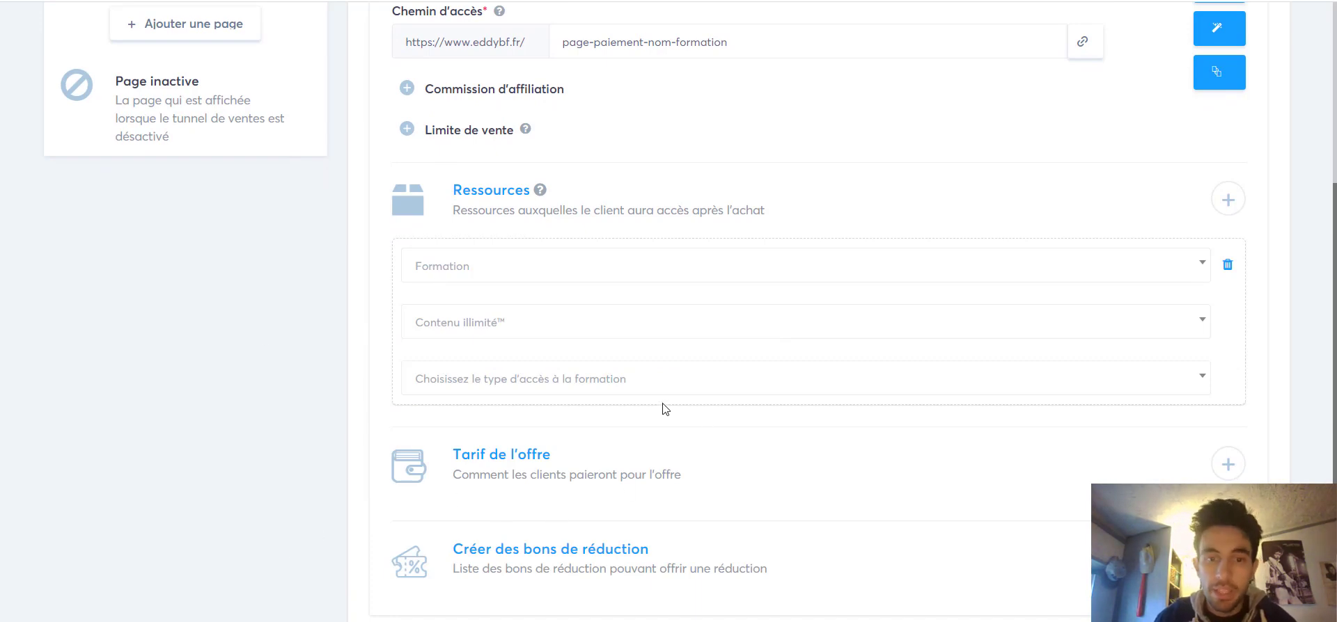
click(630, 390)
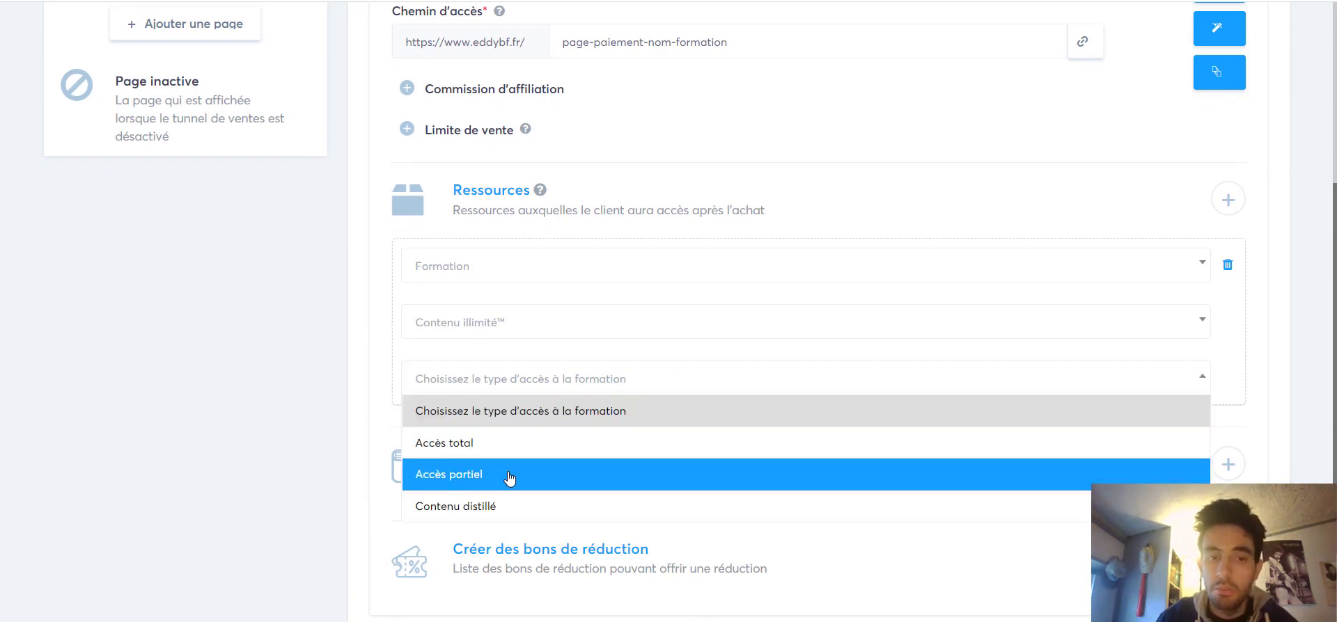
click(536, 445)
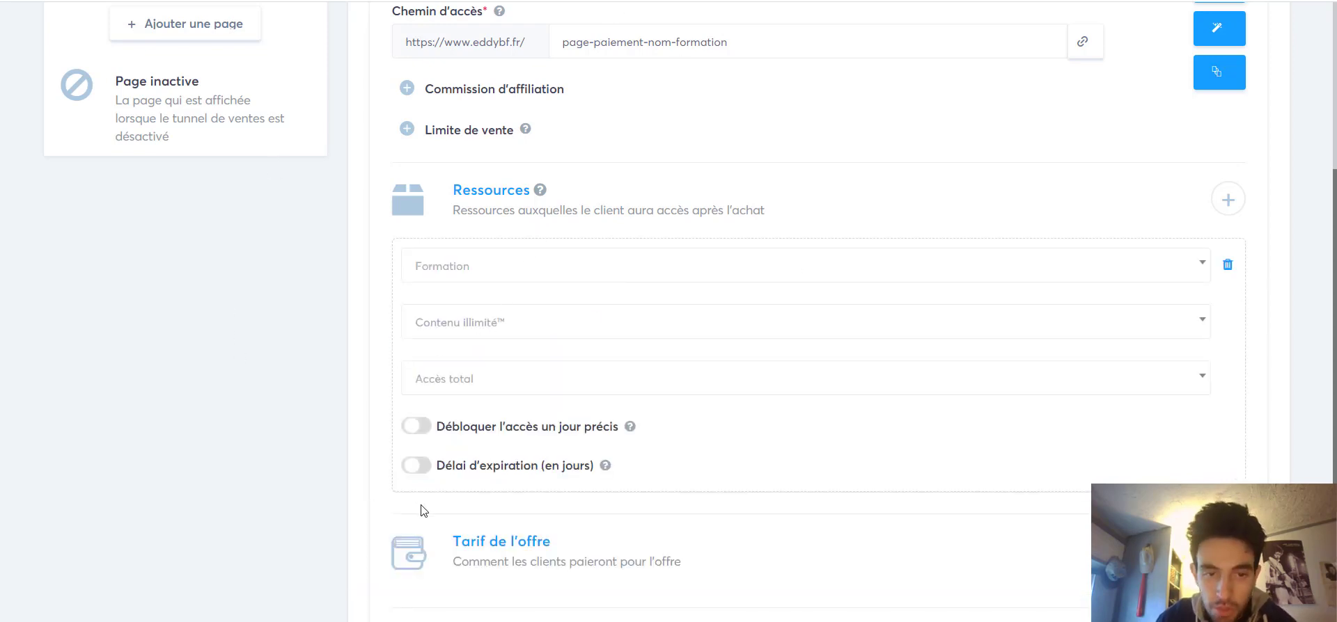
Start a new offer price with "Nom formation" as offer and product name and the seller's name as transaction description.
scroll(382, 497, down, 3)
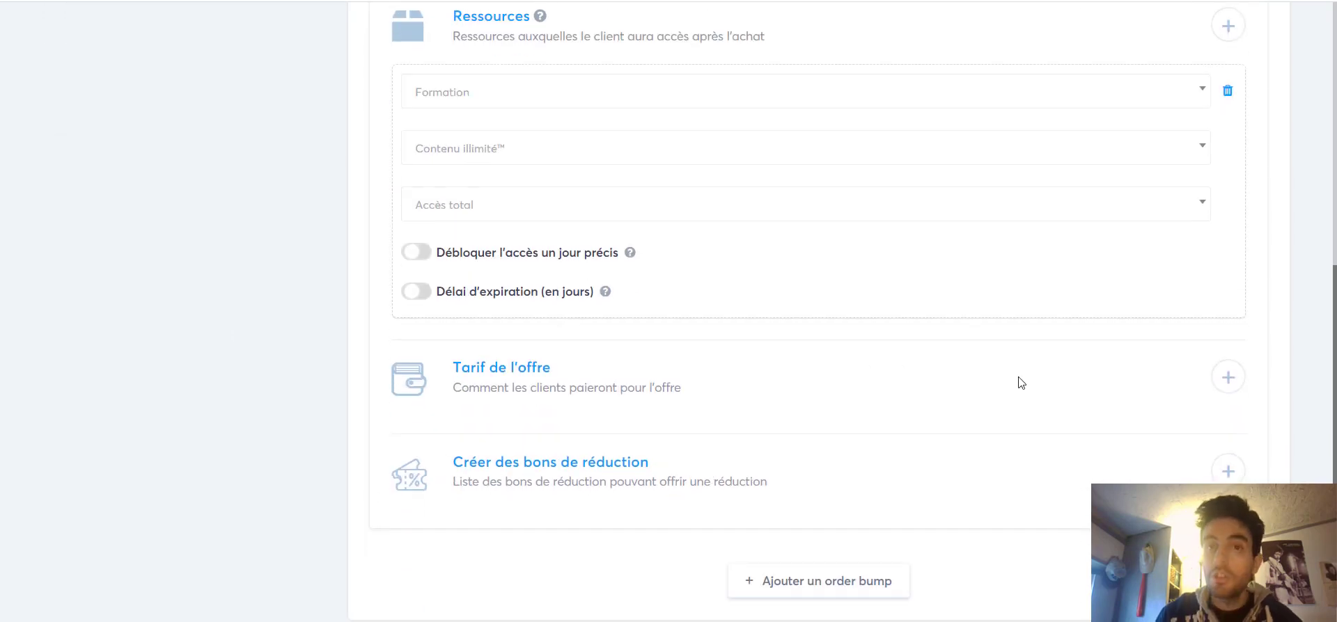
click(1231, 379)
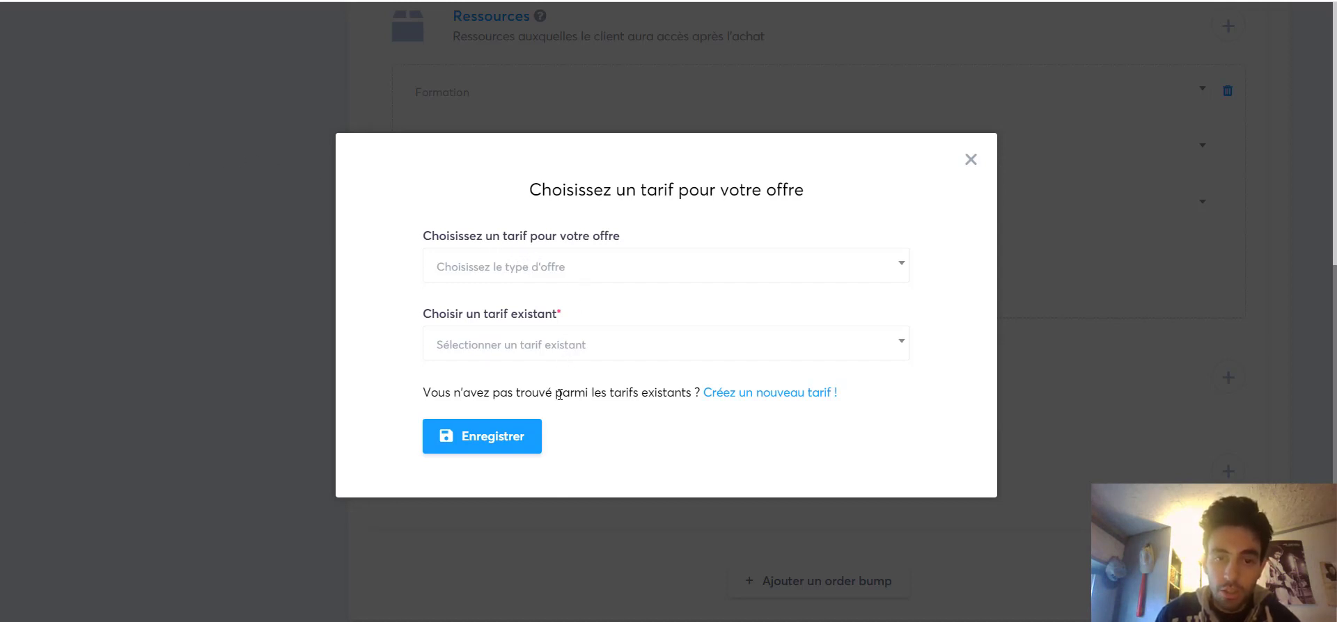
click(738, 395)
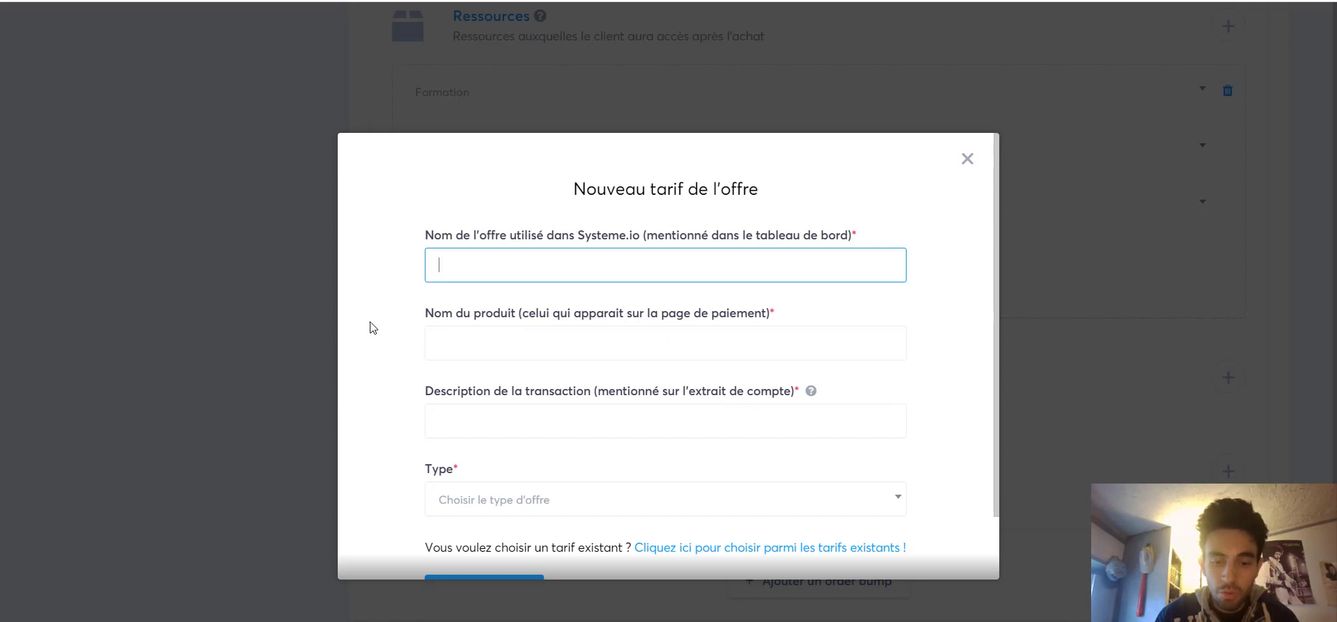
text(NOm)
key(BackSpace)
key(BackSpace)
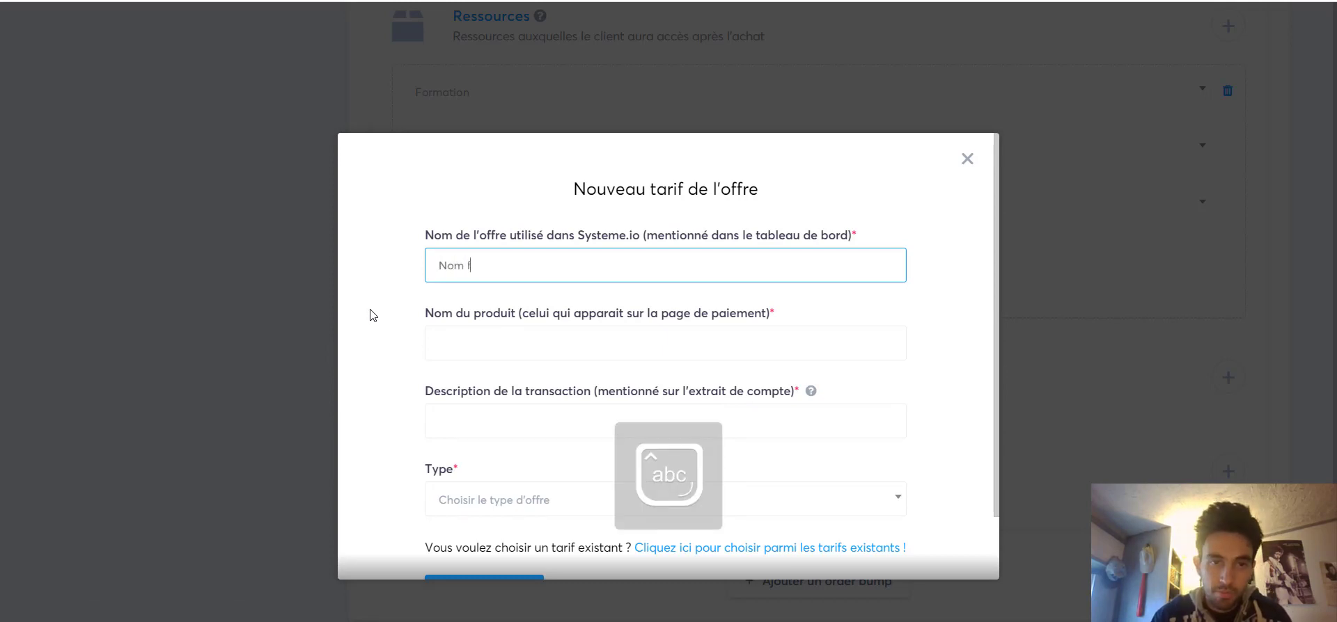
text(om formation)
key(Tab)
text(Nom )
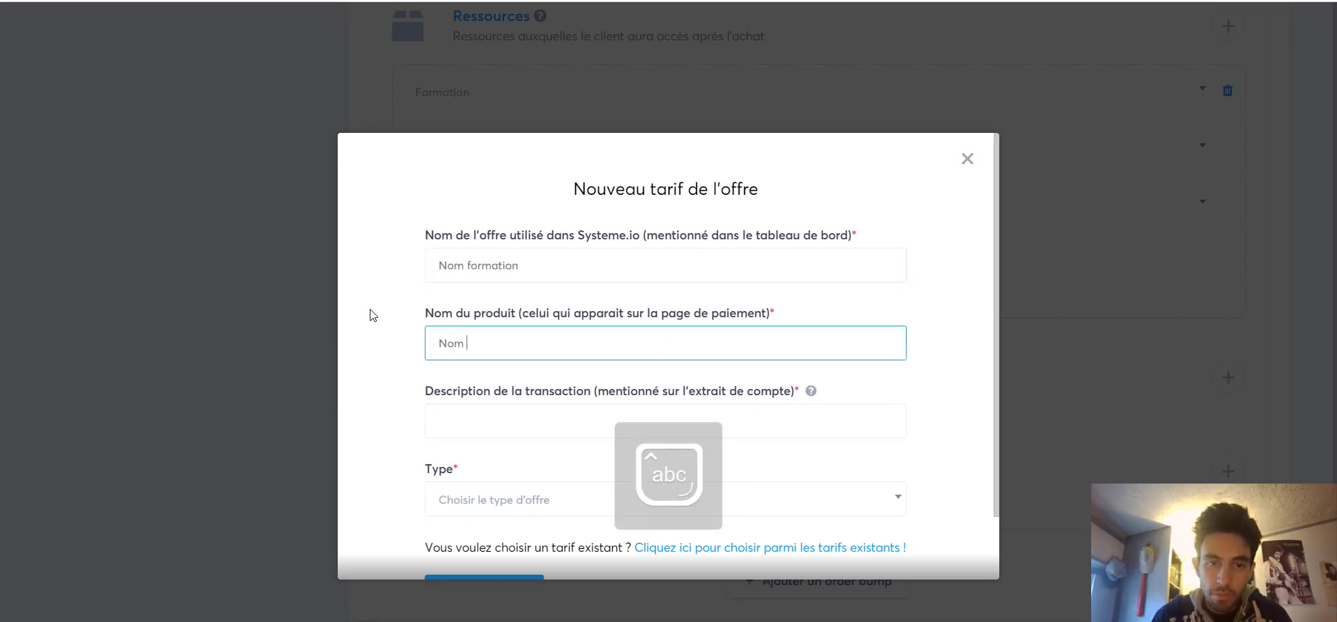
text(formation)
key(Tab)
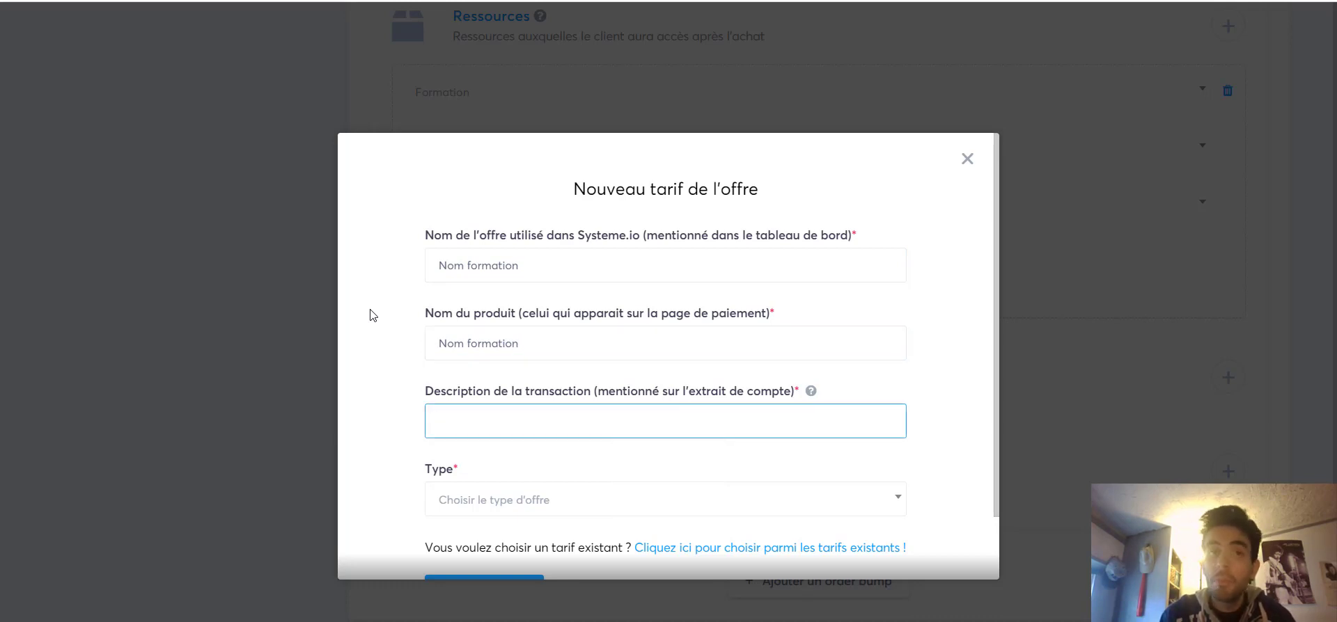
text(Ed)
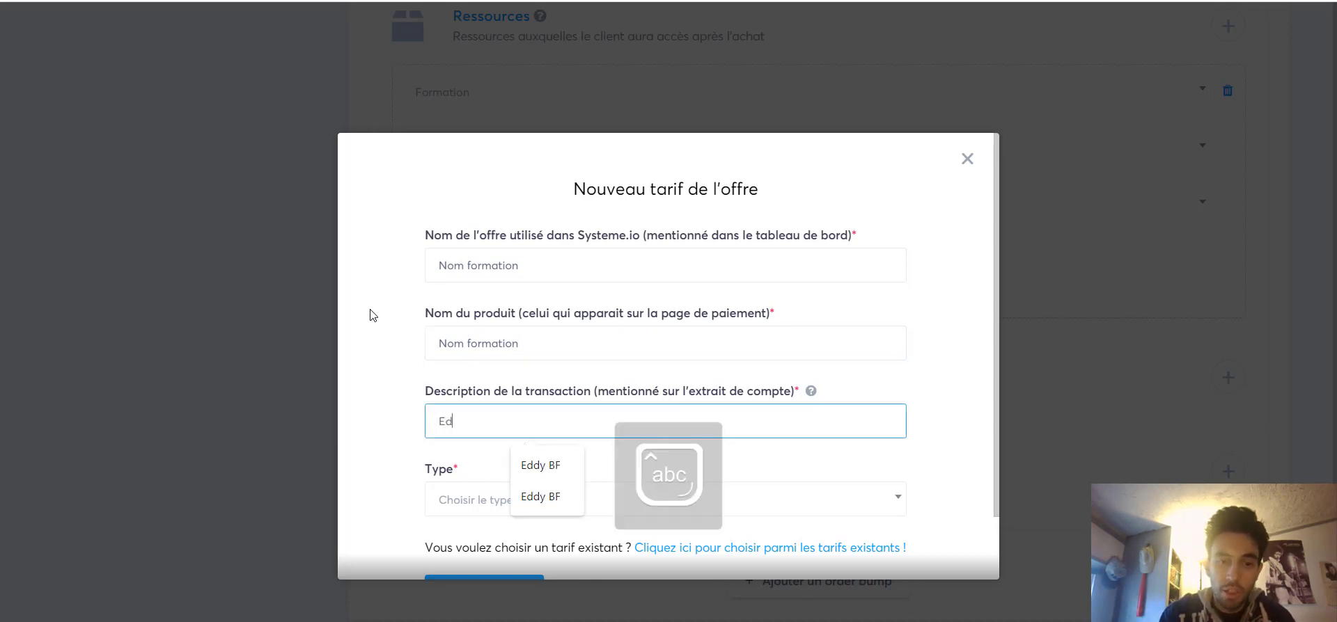
text(dy BF)
Set the new price to type "Paiement unique" with an amount of 79 €, and close the form without saving.
scroll(373, 316, down, 1)
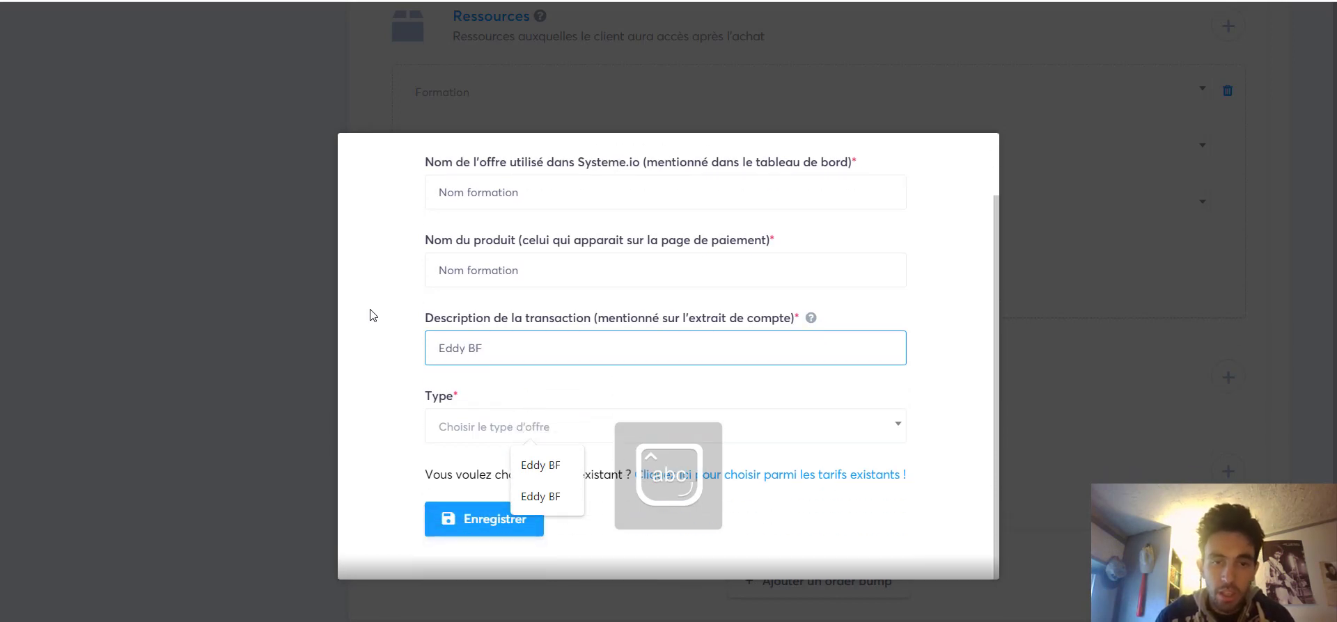
click(577, 438)
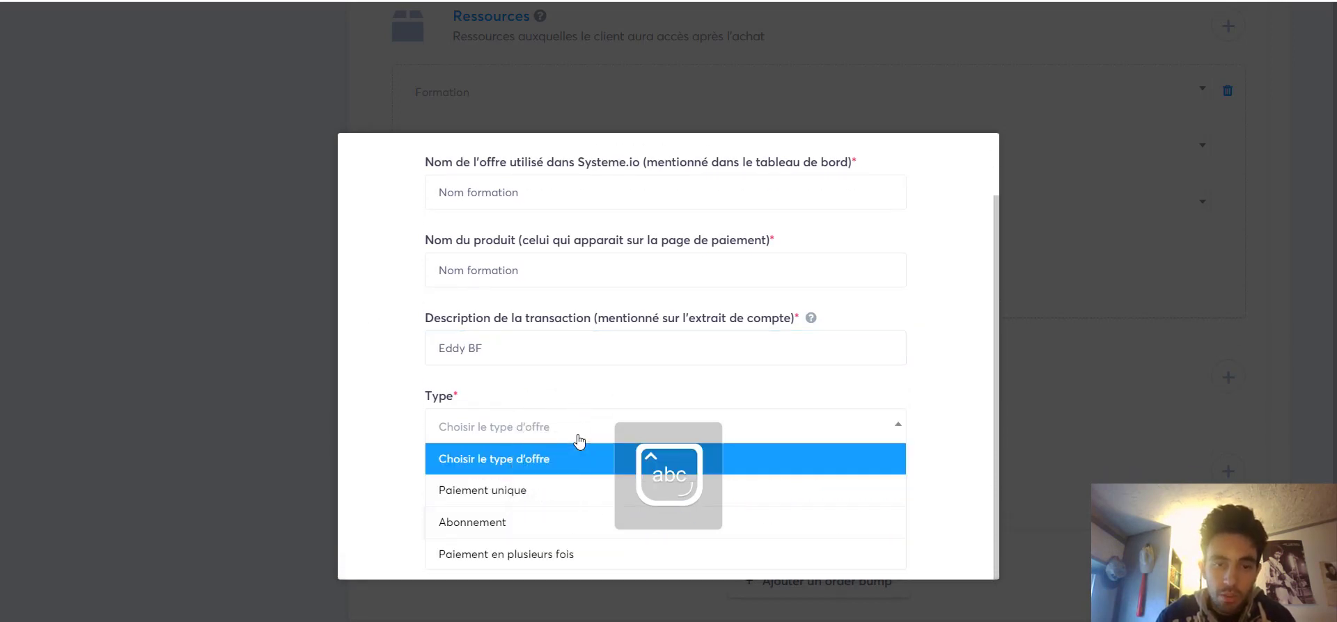
click(496, 506)
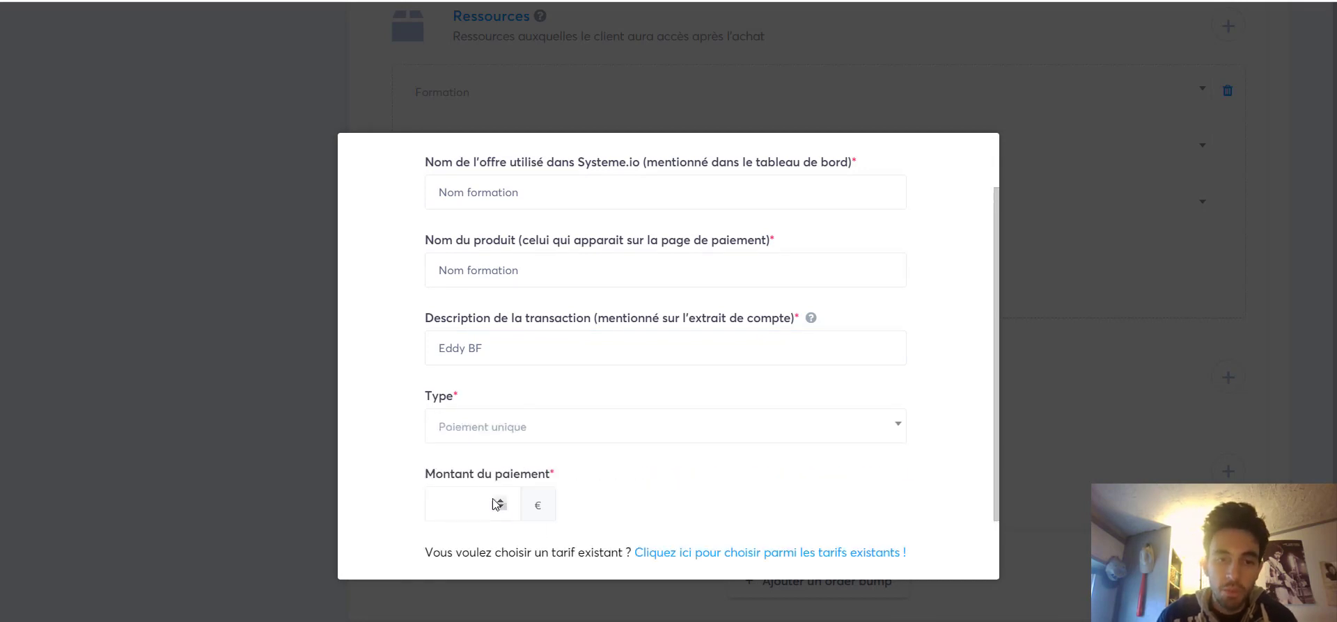
click(454, 500)
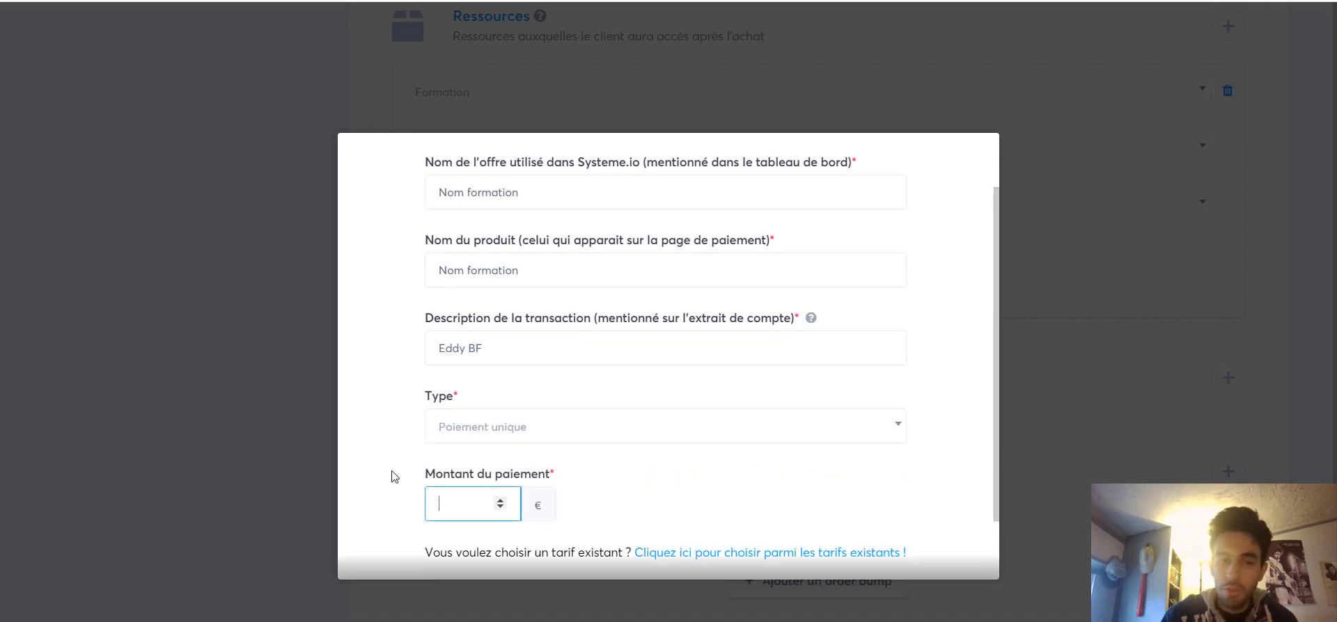
scroll(390, 477, down, 2)
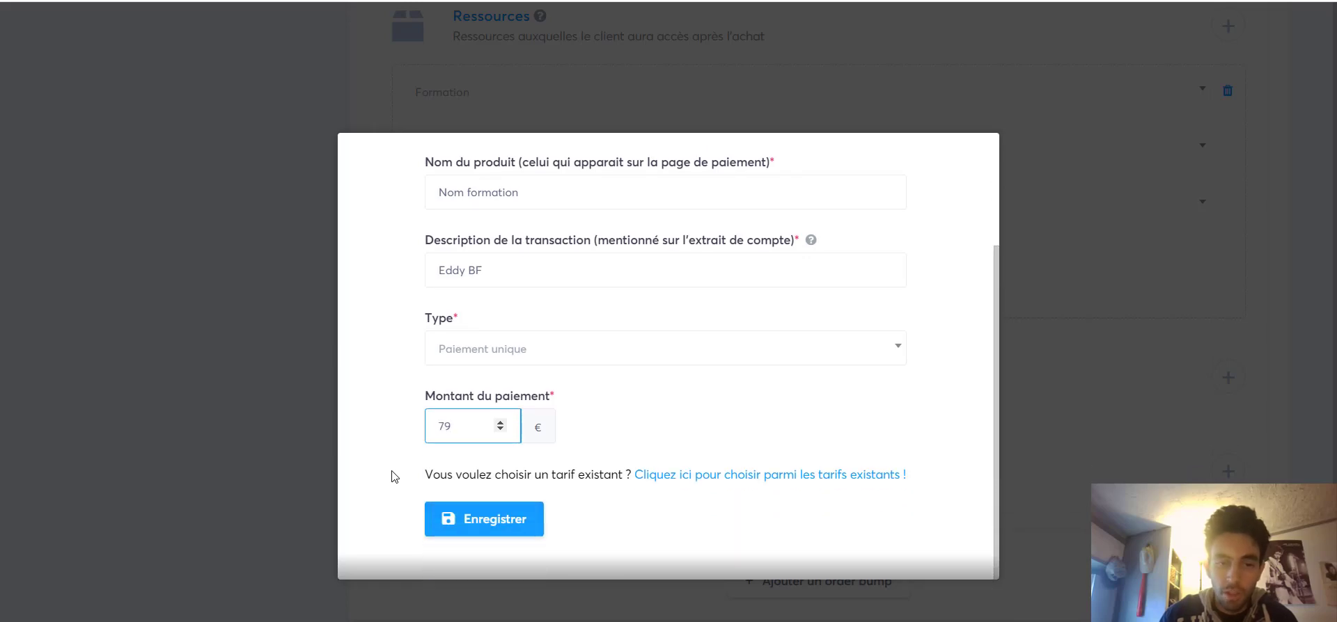
click(188, 381)
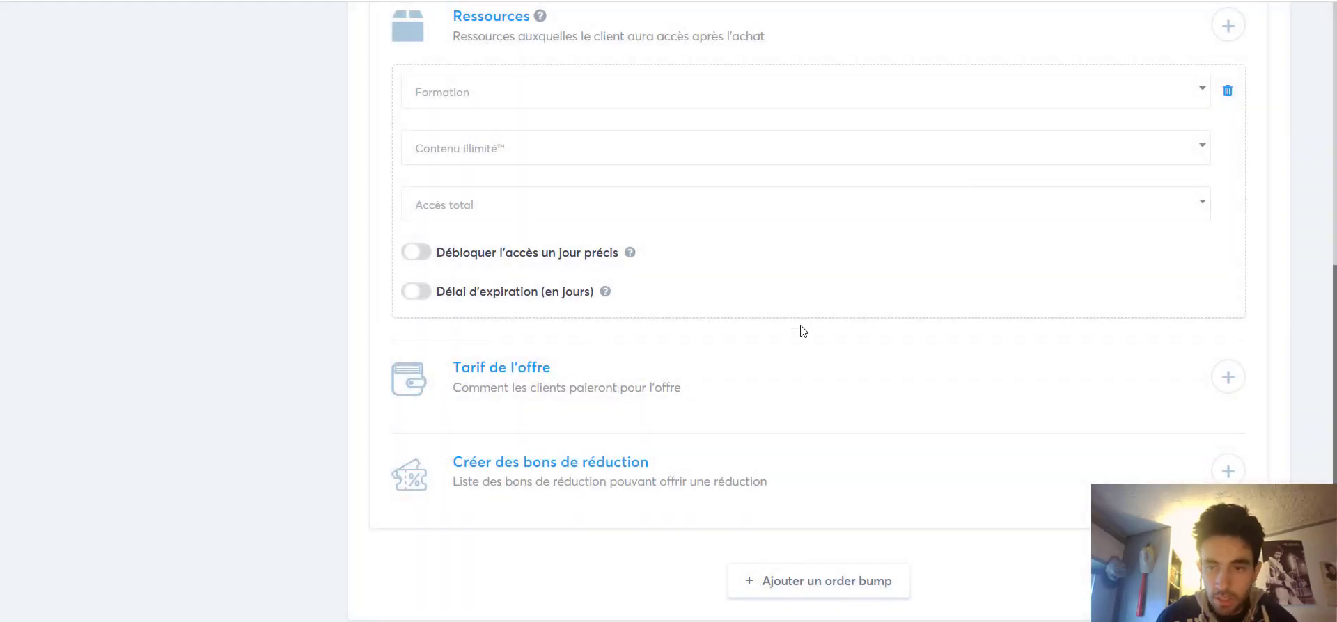
Add the existing price 'Paiement unique "Contenu Illimité™": 79.00 EUR' to the offer and save the funnel step.
click(1227, 378)
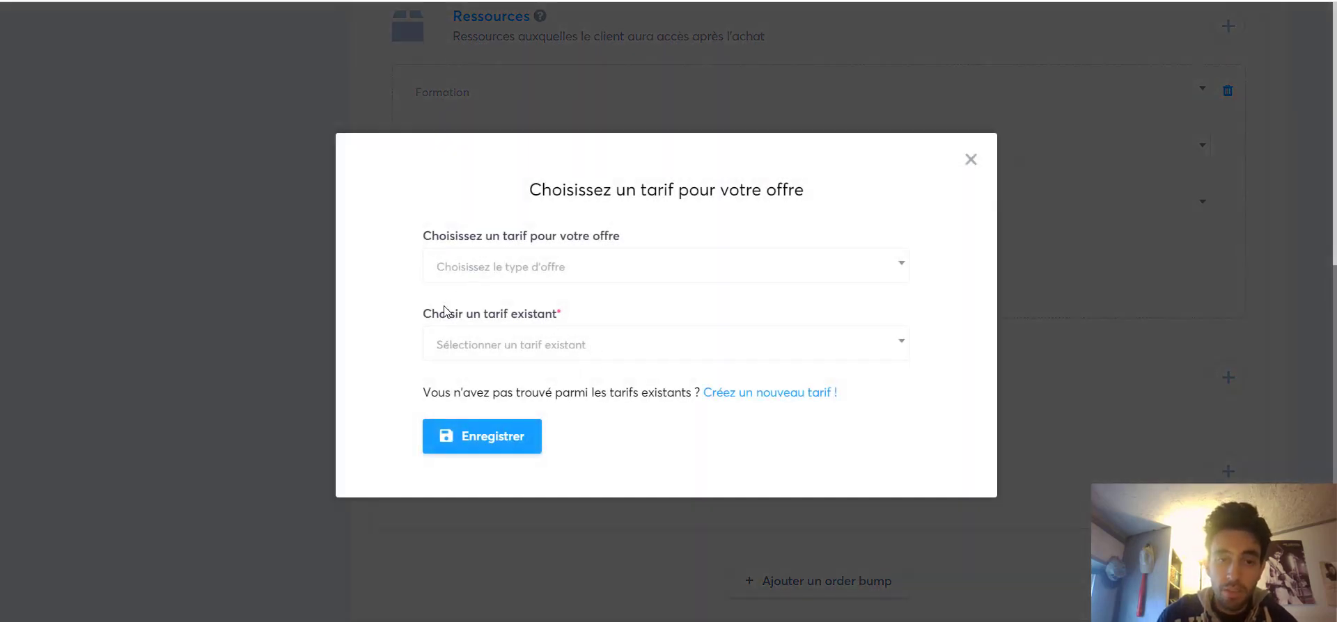
click(561, 355)
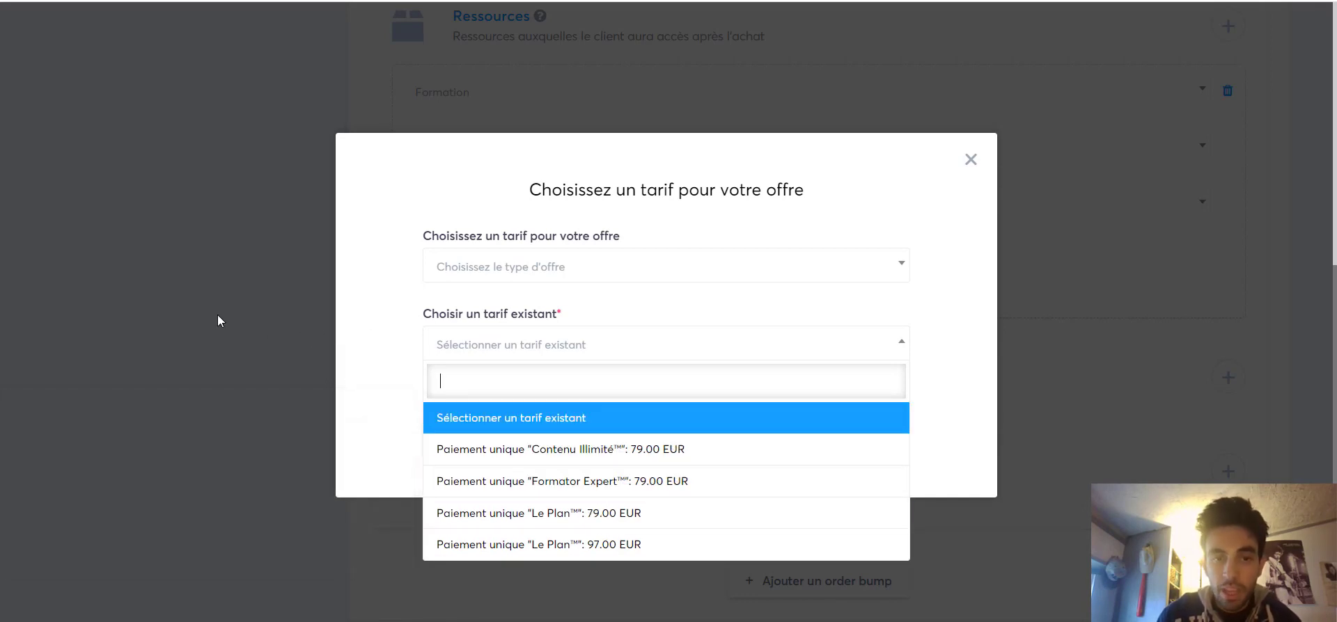
click(533, 449)
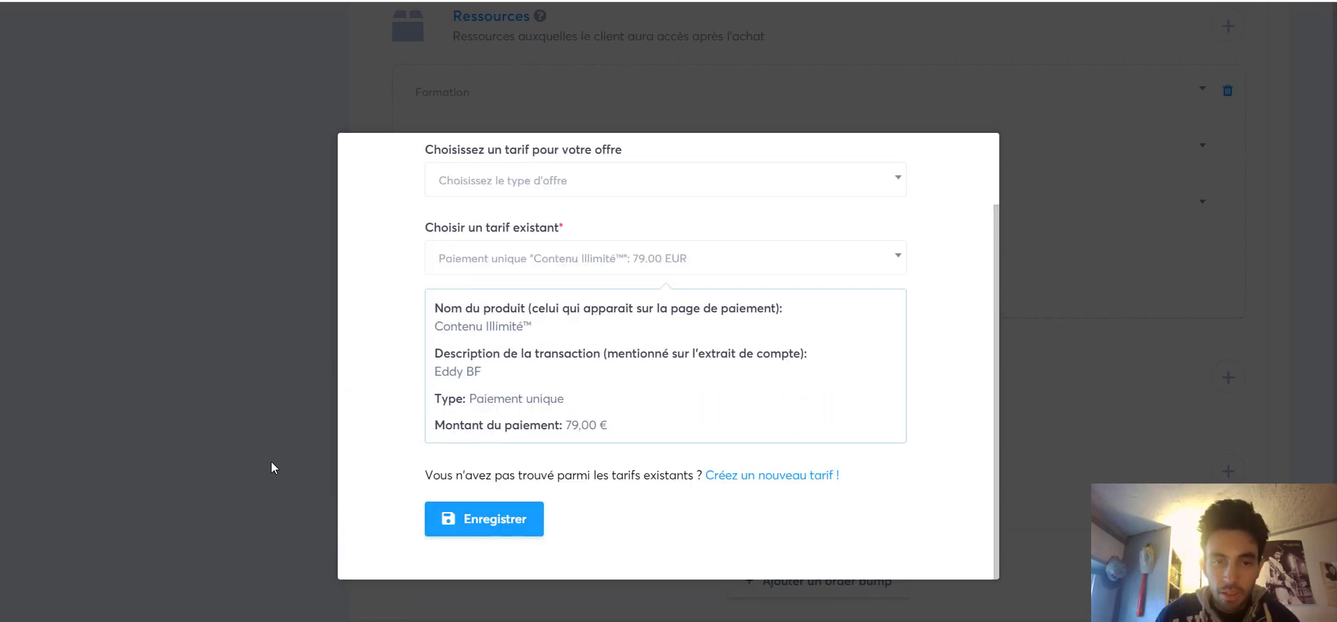
click(508, 525)
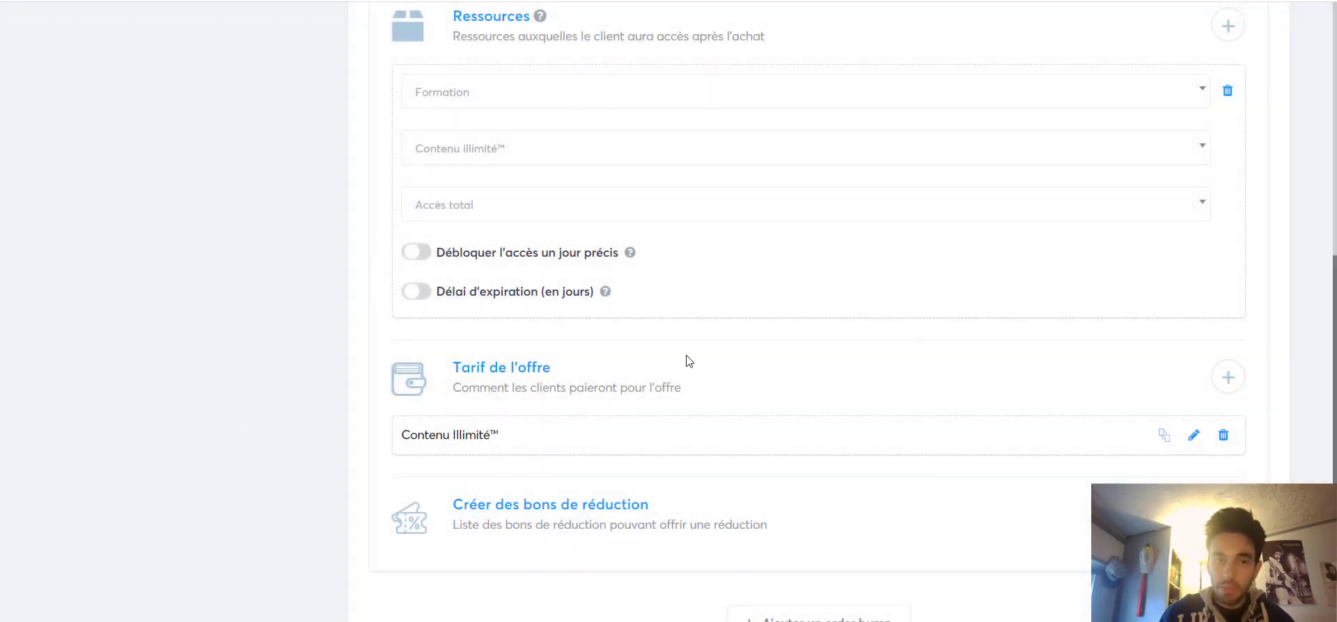
scroll(690, 361, up, 6)
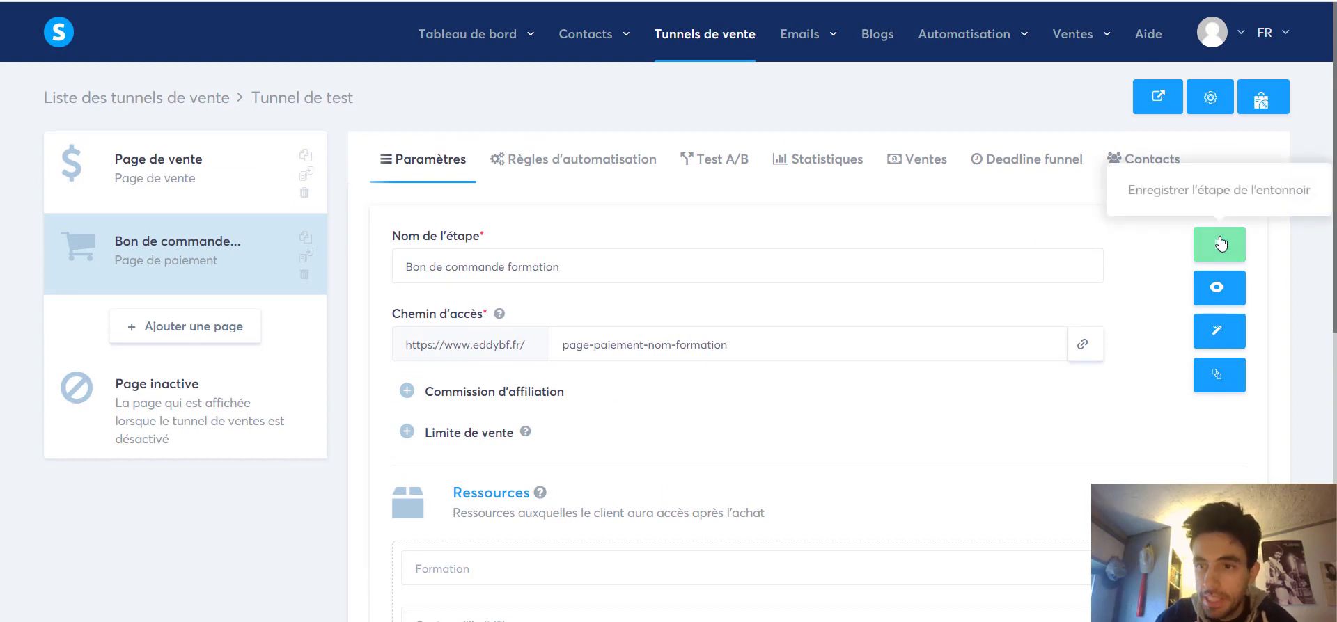
click(1219, 243)
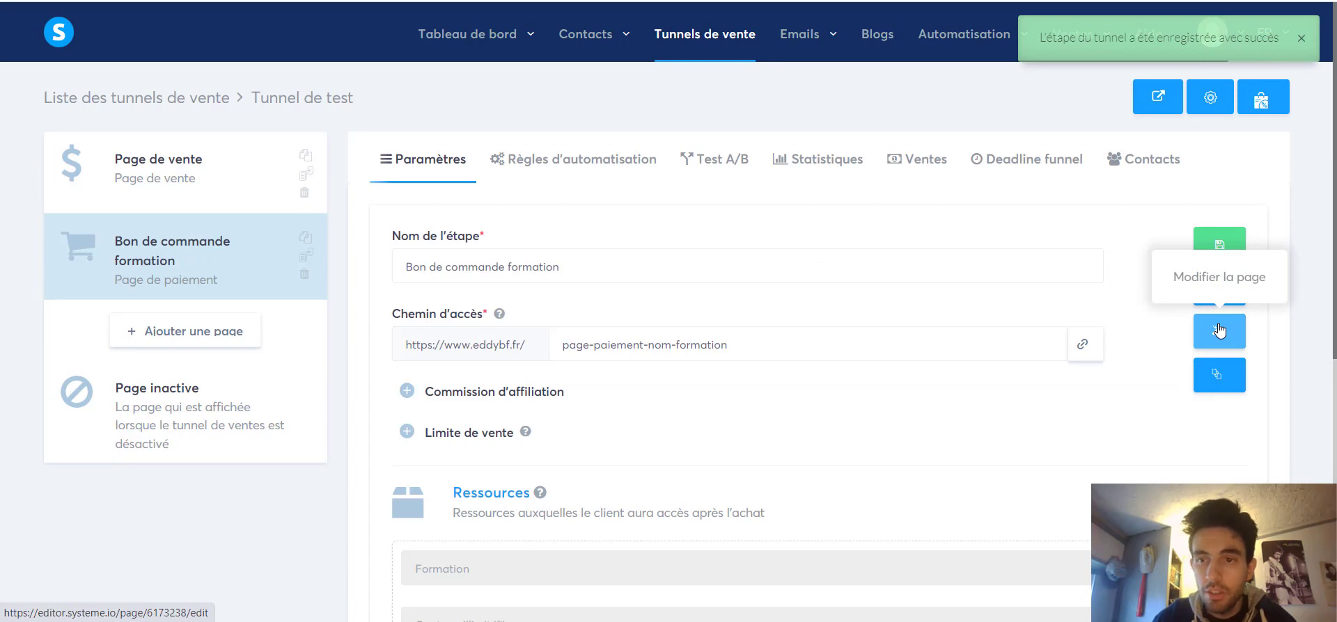
Check the payment methods and the offer price on the payment page in the editor, and return to the funnel step's settings.
click(1218, 332)
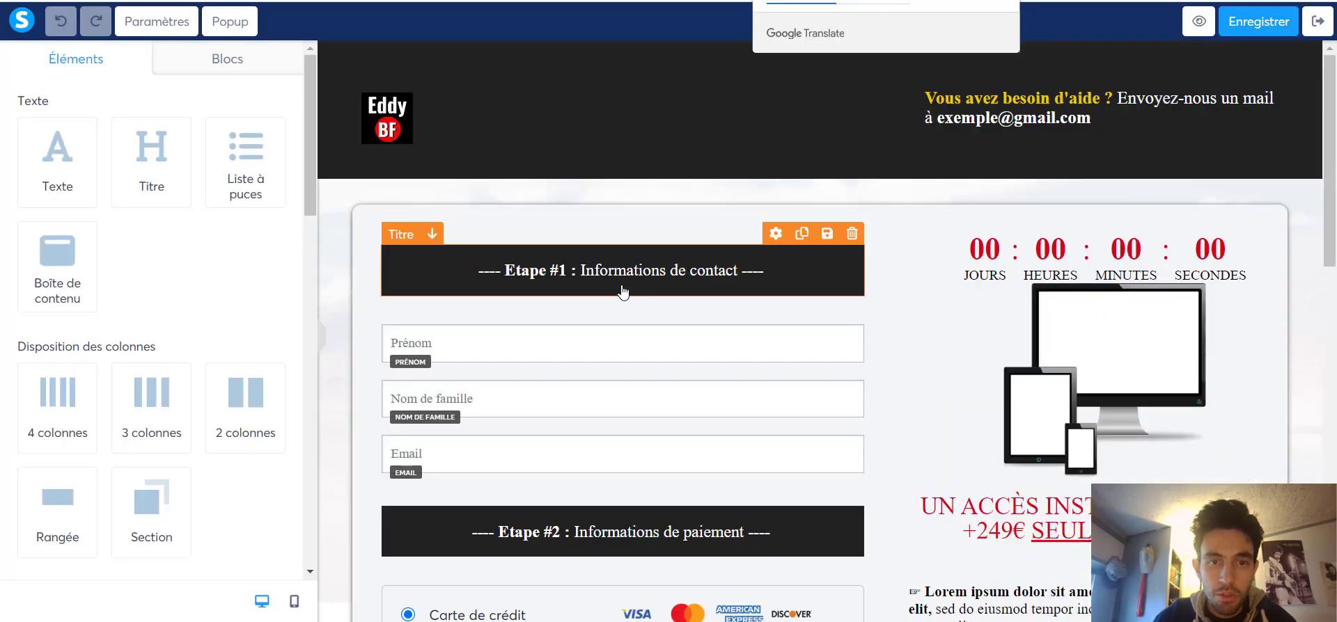
scroll(621, 289, down, 6)
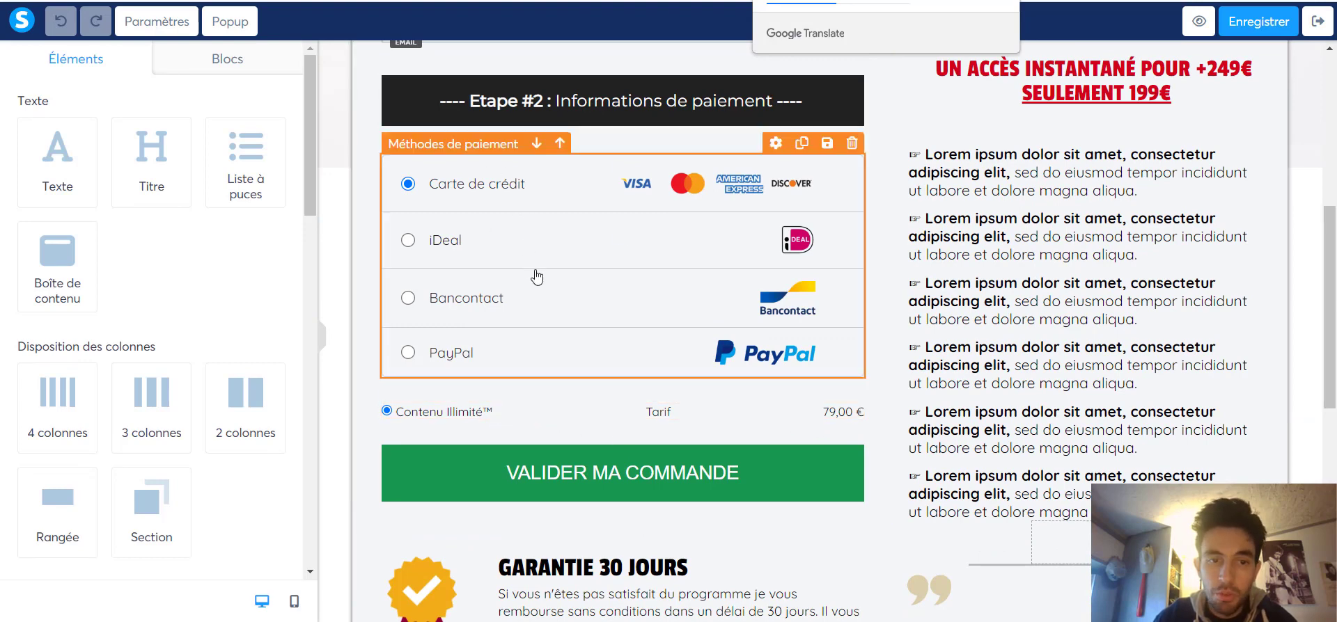
click(1318, 21)
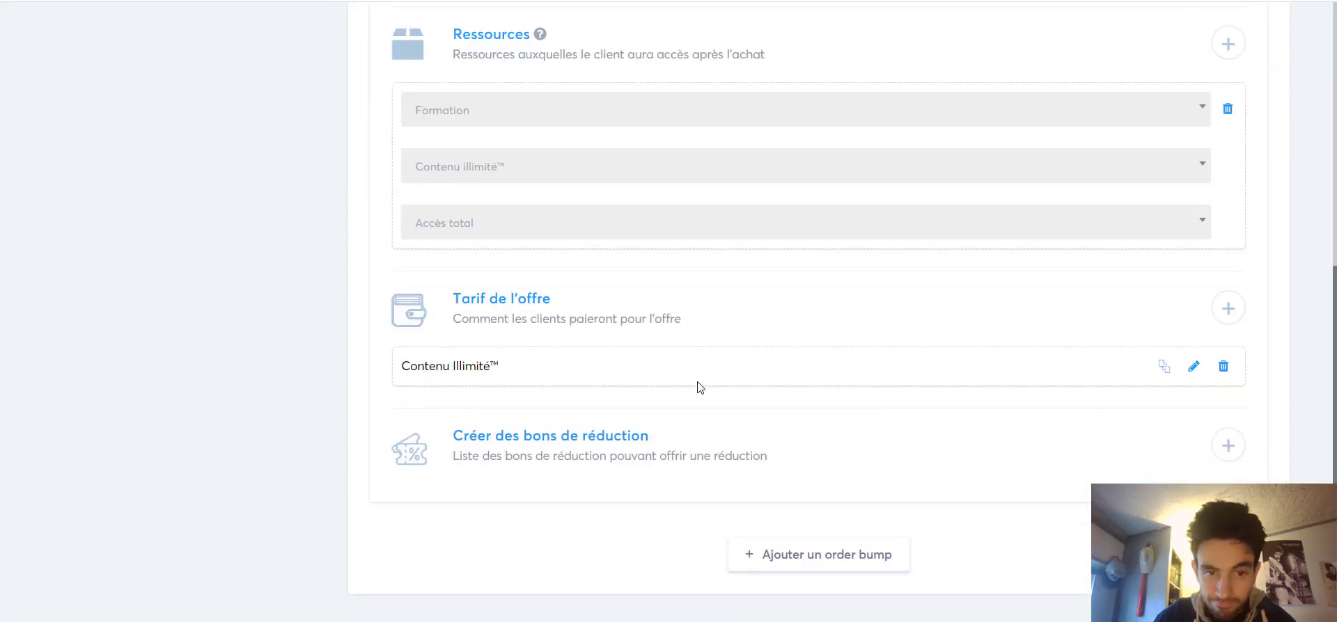
Disable BanContact (Stripe) and iDeal (Stripe) in the funnel's allowed payment methods and save the funnel.
scroll(700, 387, up, 6)
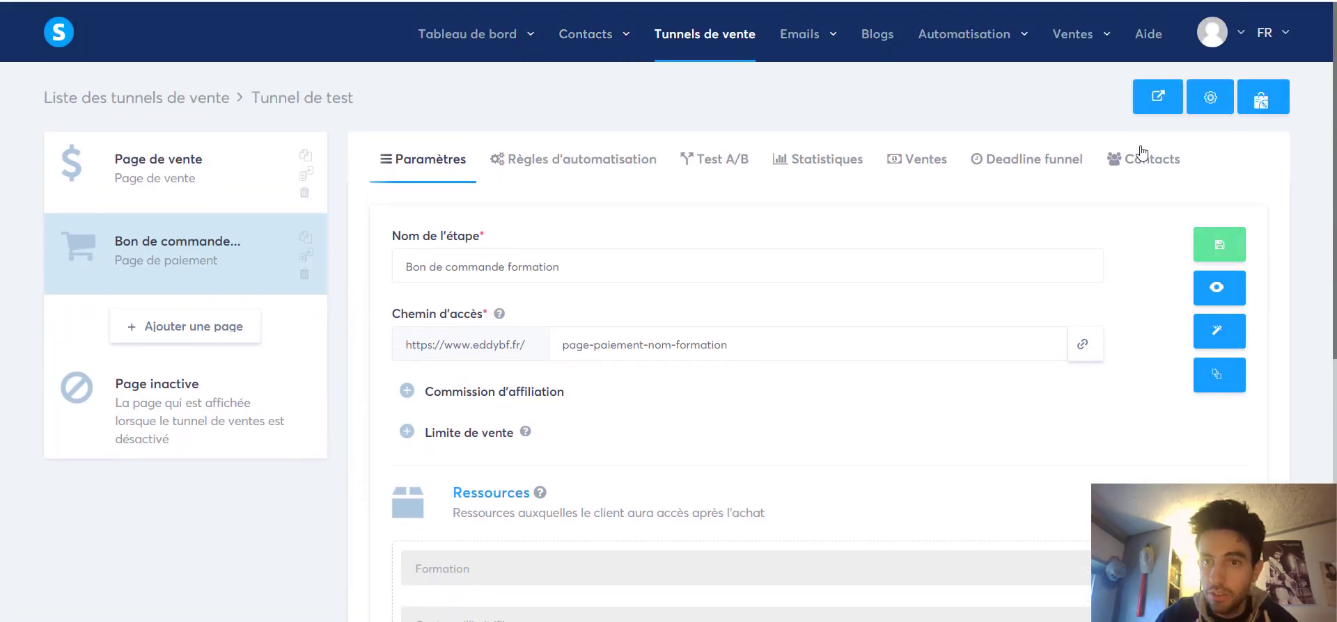
click(1209, 98)
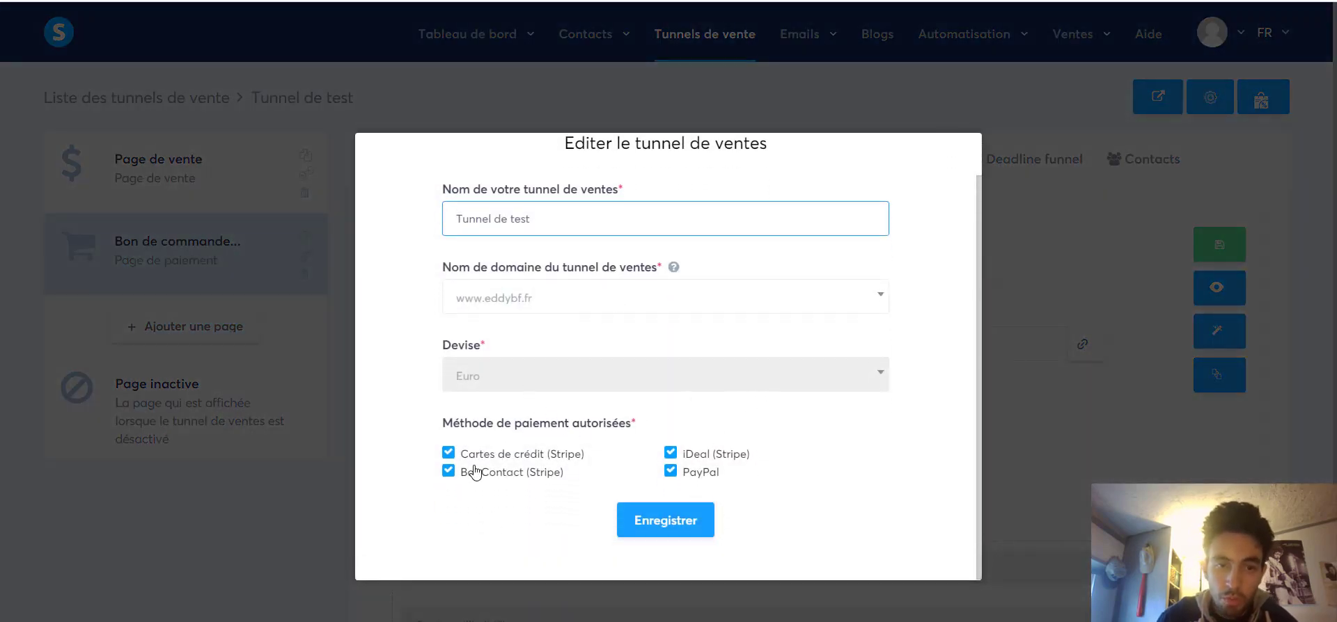
click(448, 472)
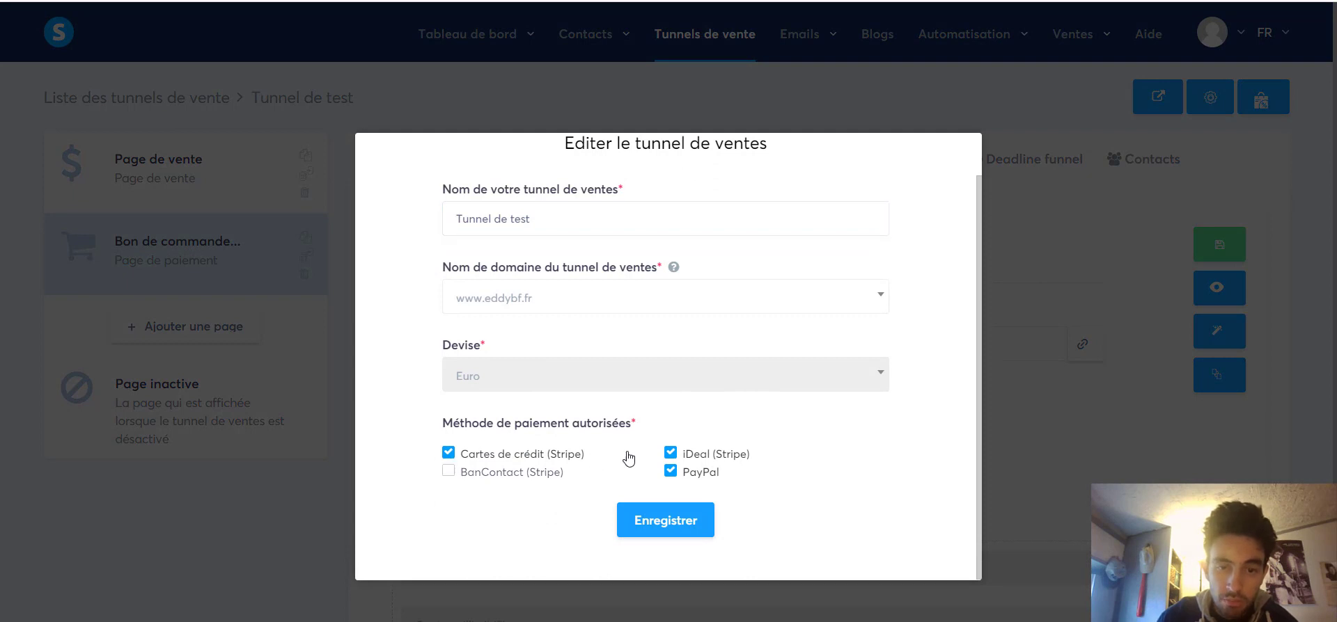
click(671, 454)
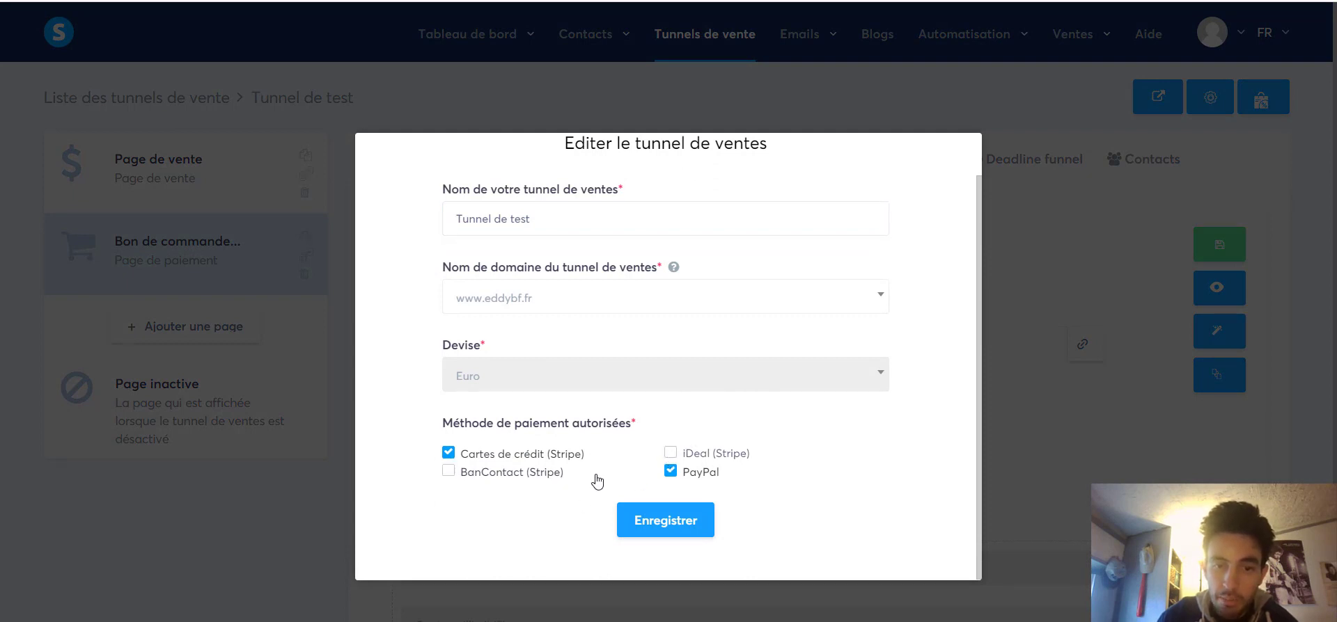
click(639, 527)
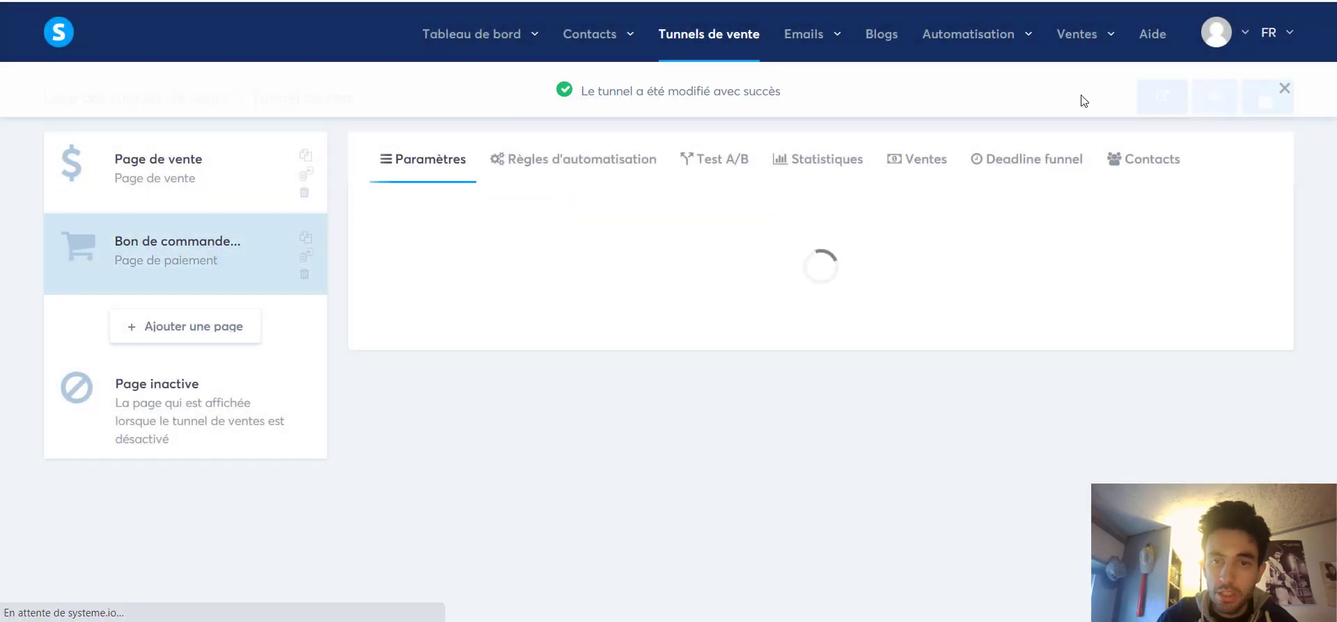
click(1277, 86)
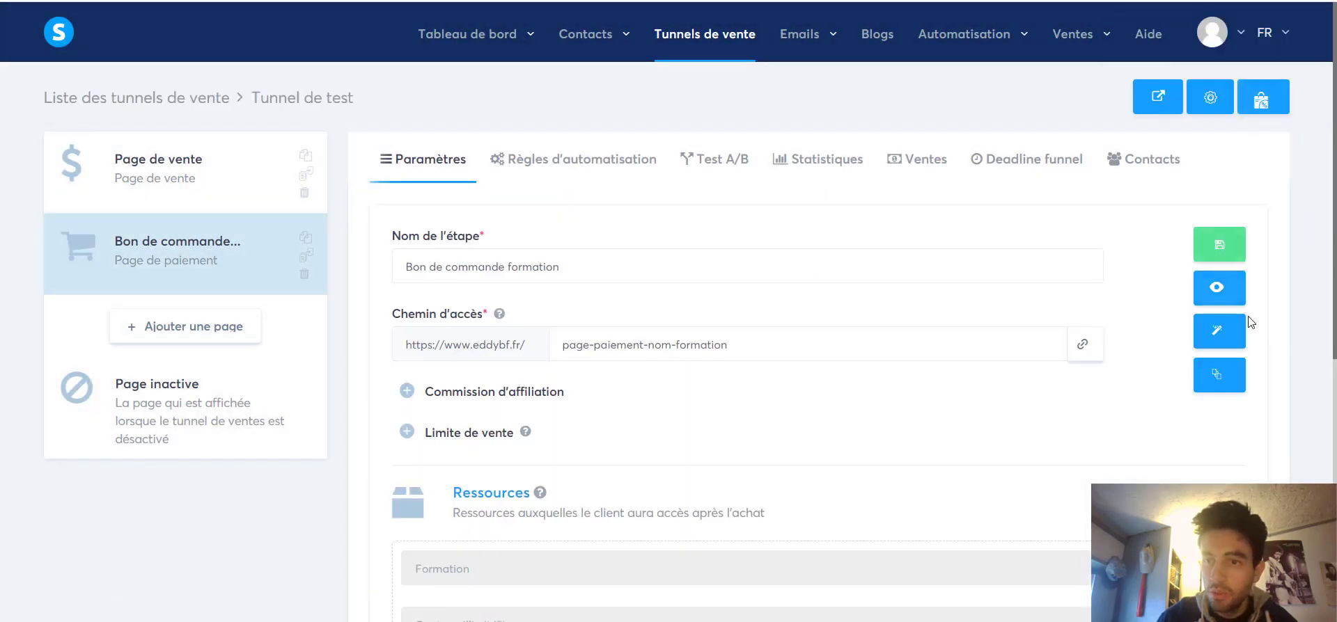
Check the payment methods offered on the order form in the page editor, and return to the funnel step's settings.
click(1218, 340)
scroll(775, 321, down, 7)
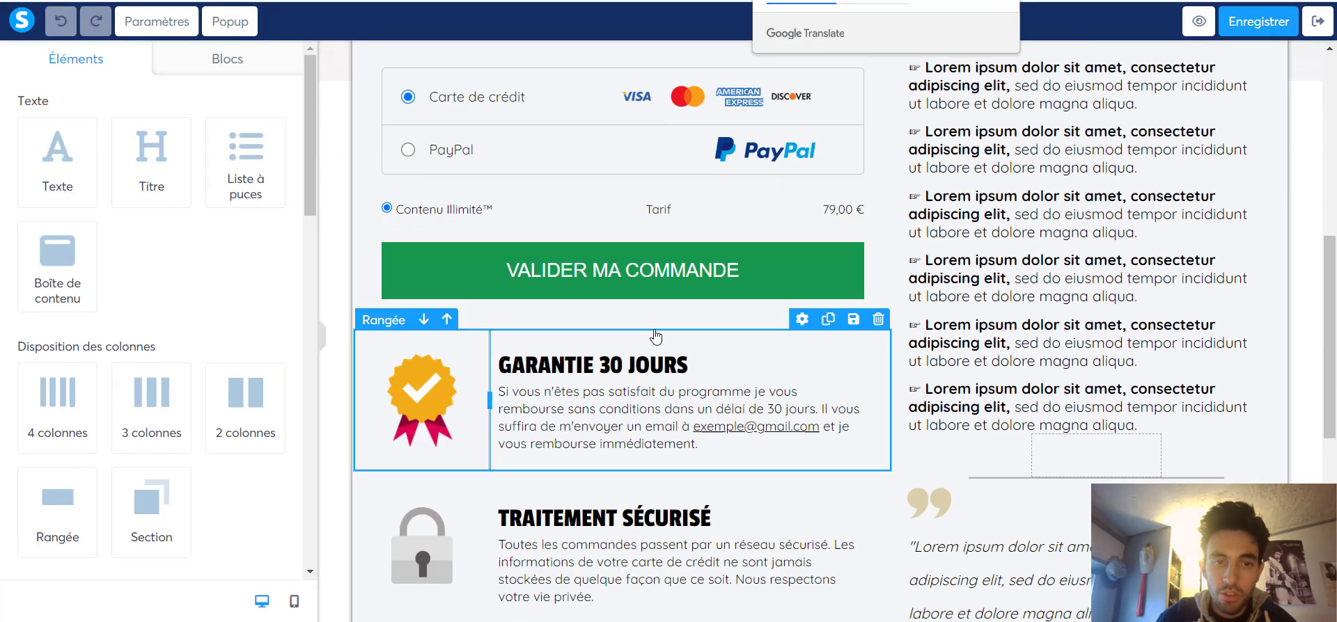
scroll(641, 105, up, 3)
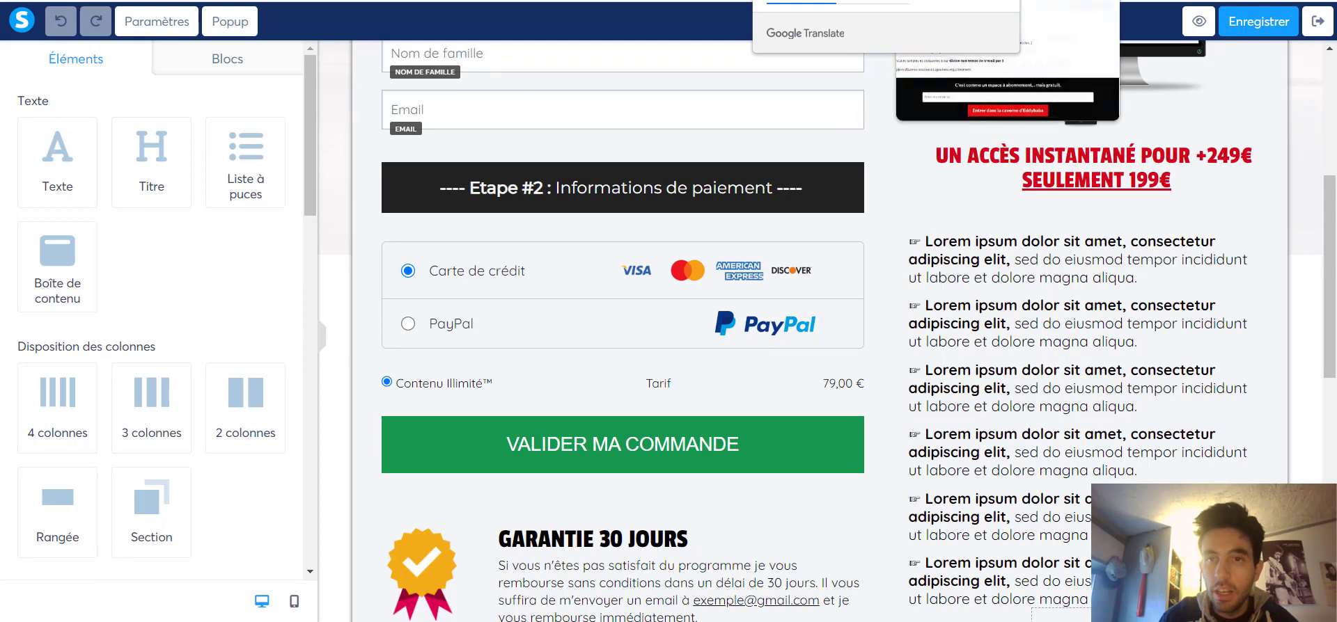
click(1317, 25)
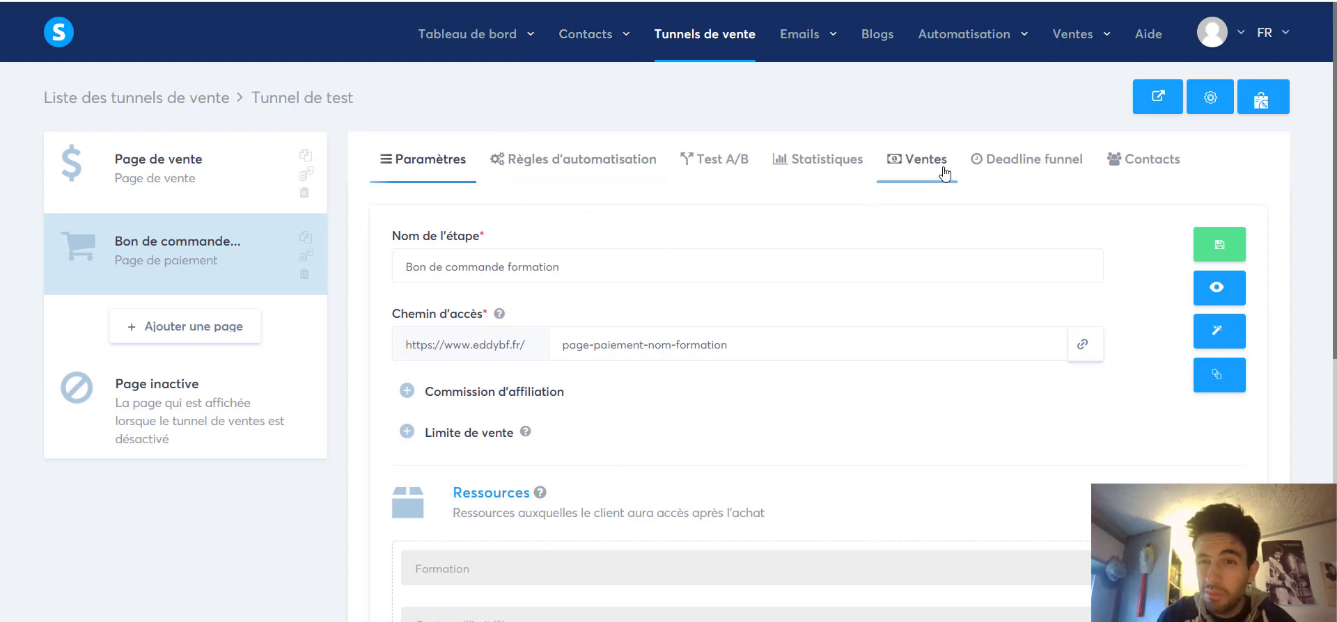
Open the account settings and go to the payment gateways section.
click(1210, 36)
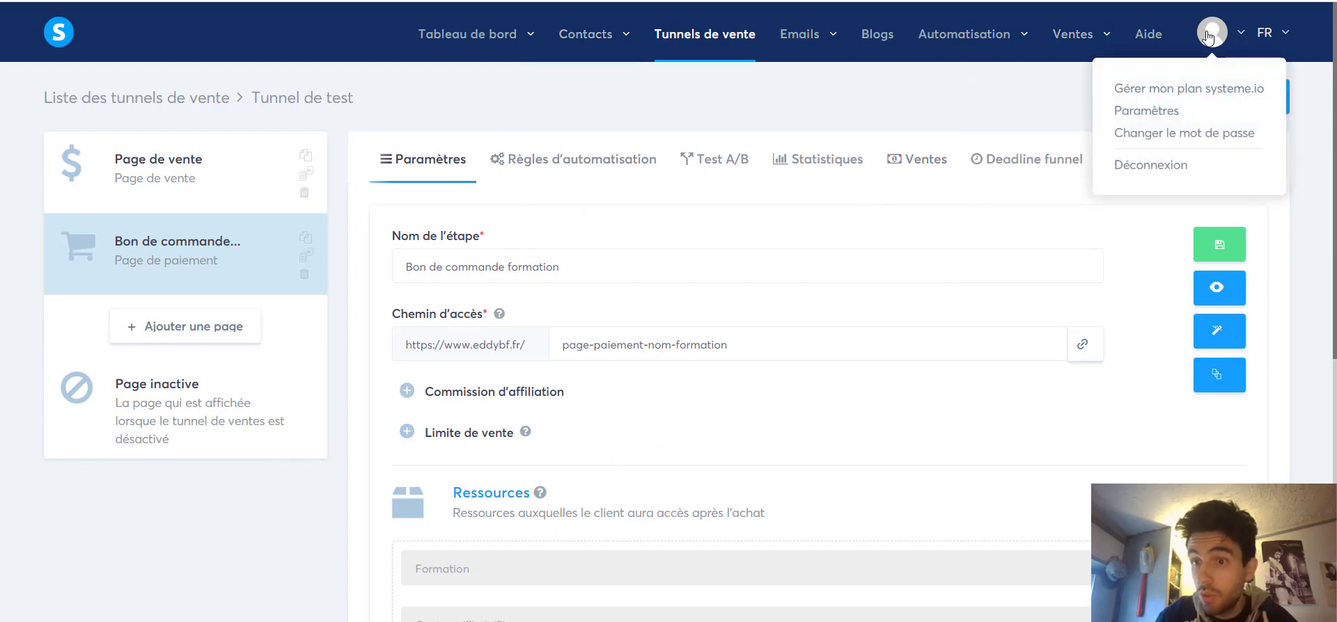
click(1138, 118)
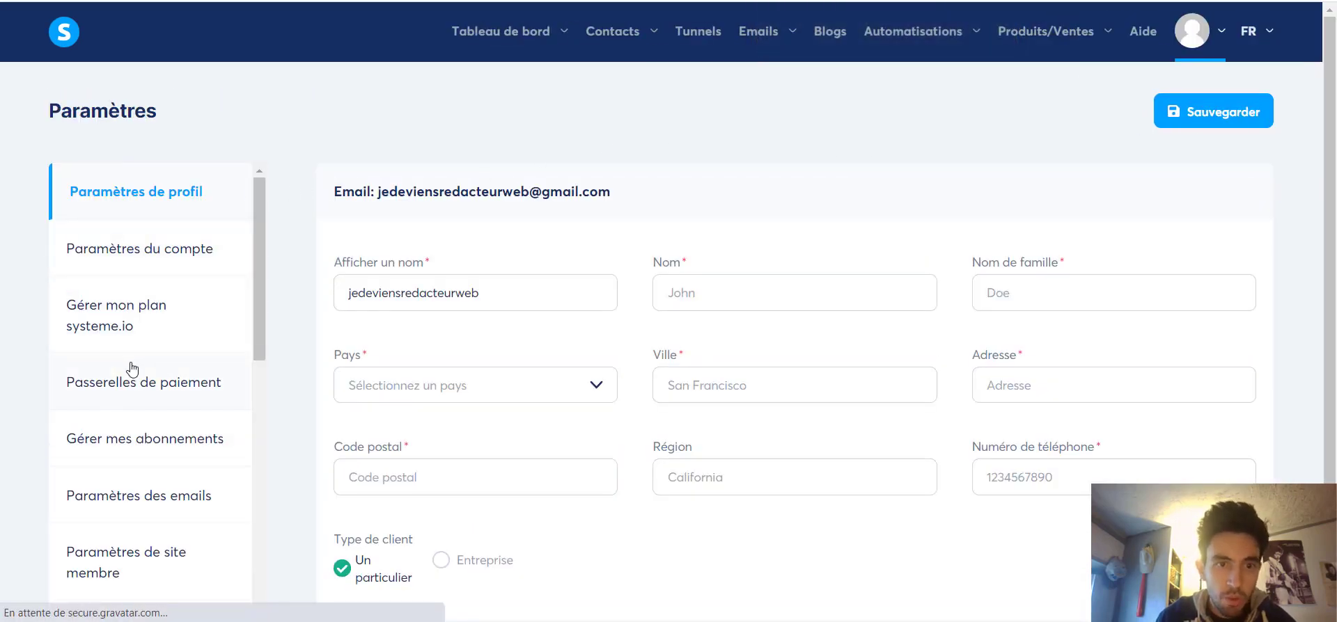
click(132, 369)
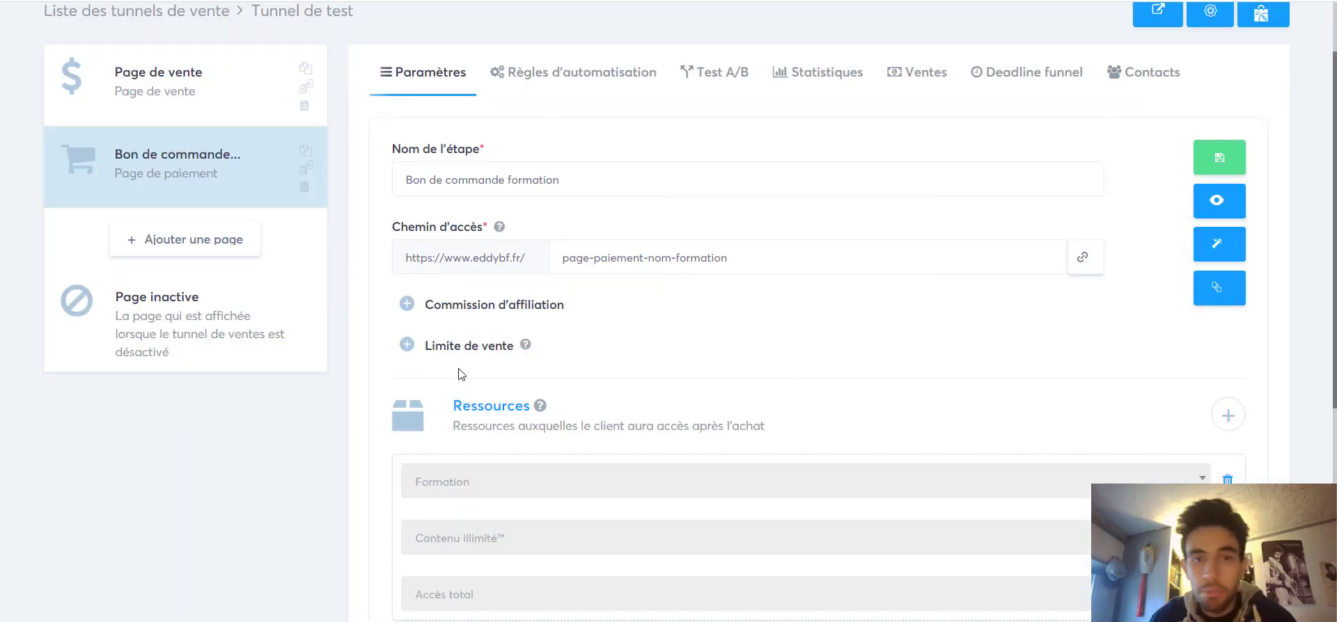
Add a new funnel page named "Remerciement" with the type "Page de remerciement".
click(159, 249)
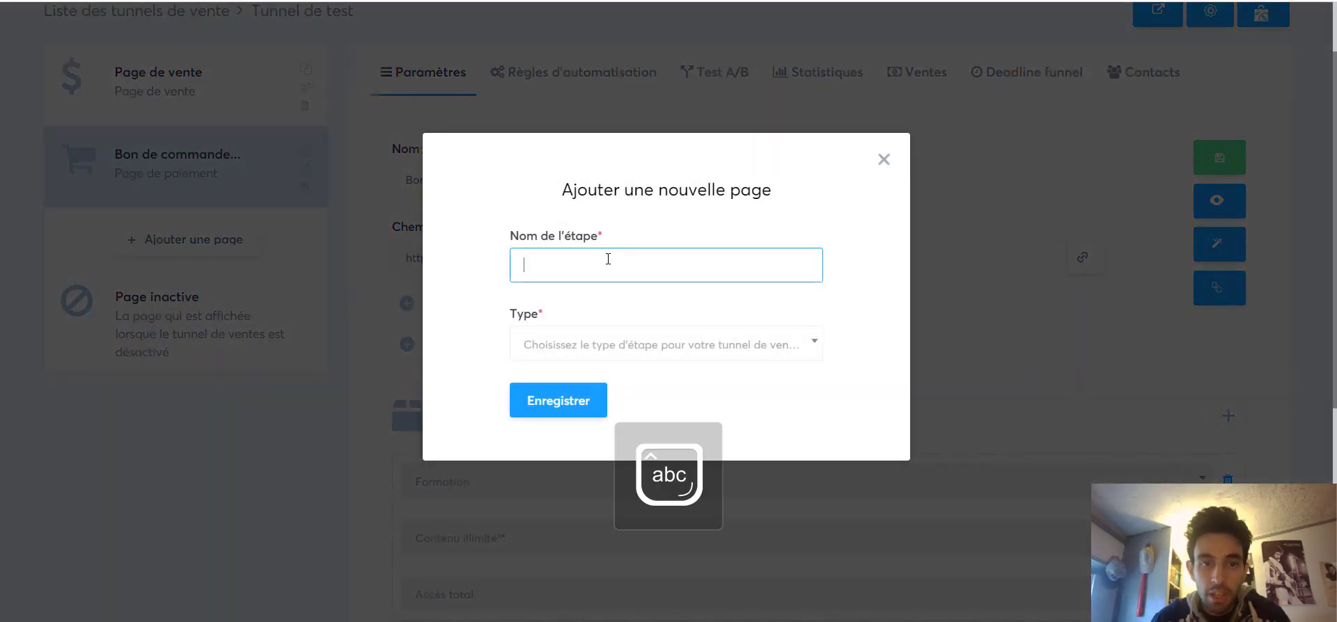
text(Remerciement)
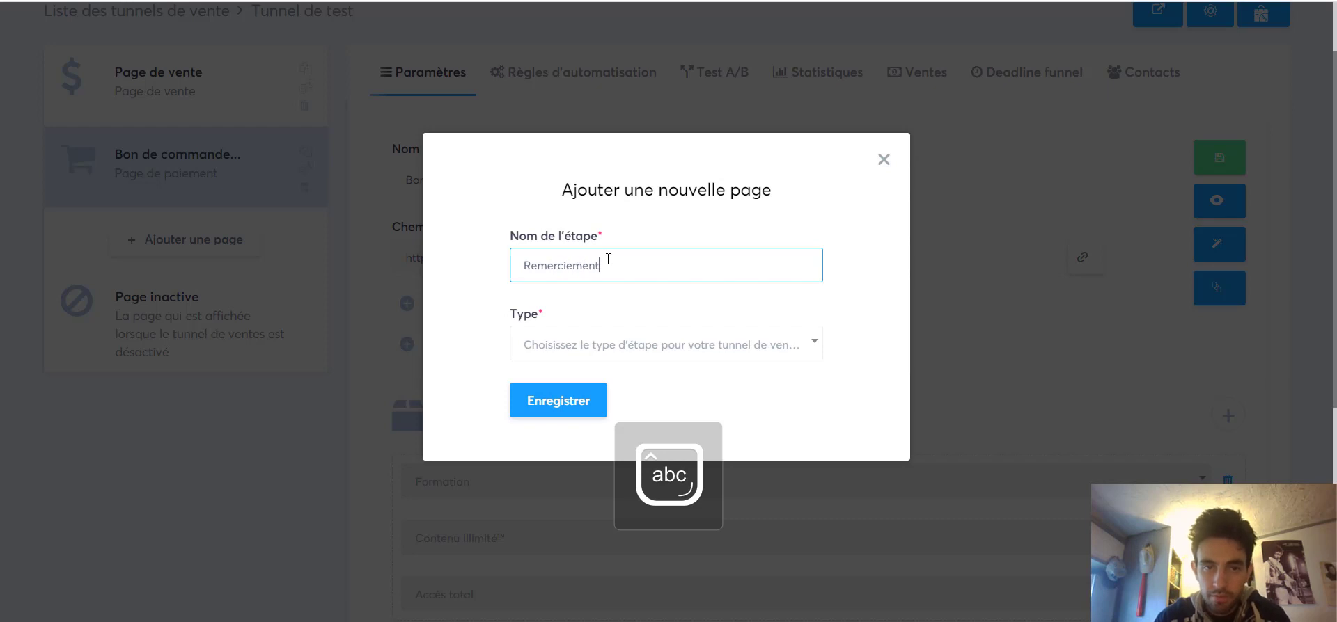
click(770, 343)
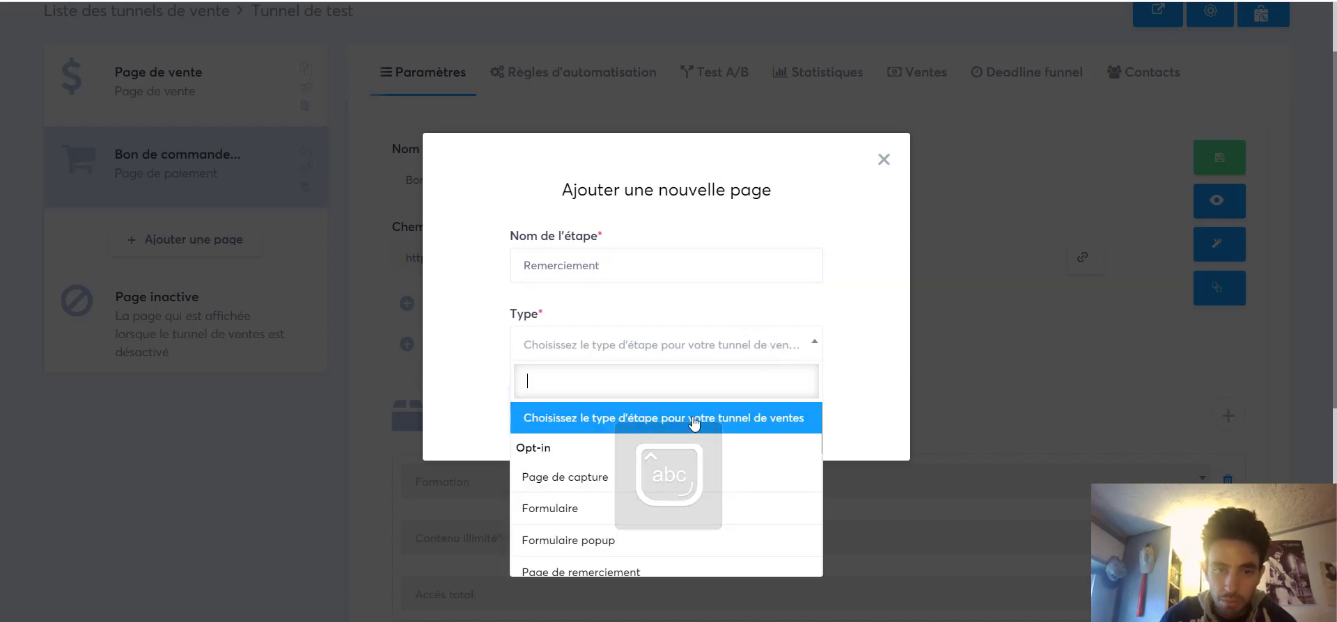
scroll(685, 430, down, 5)
scroll(668, 446, down, 3)
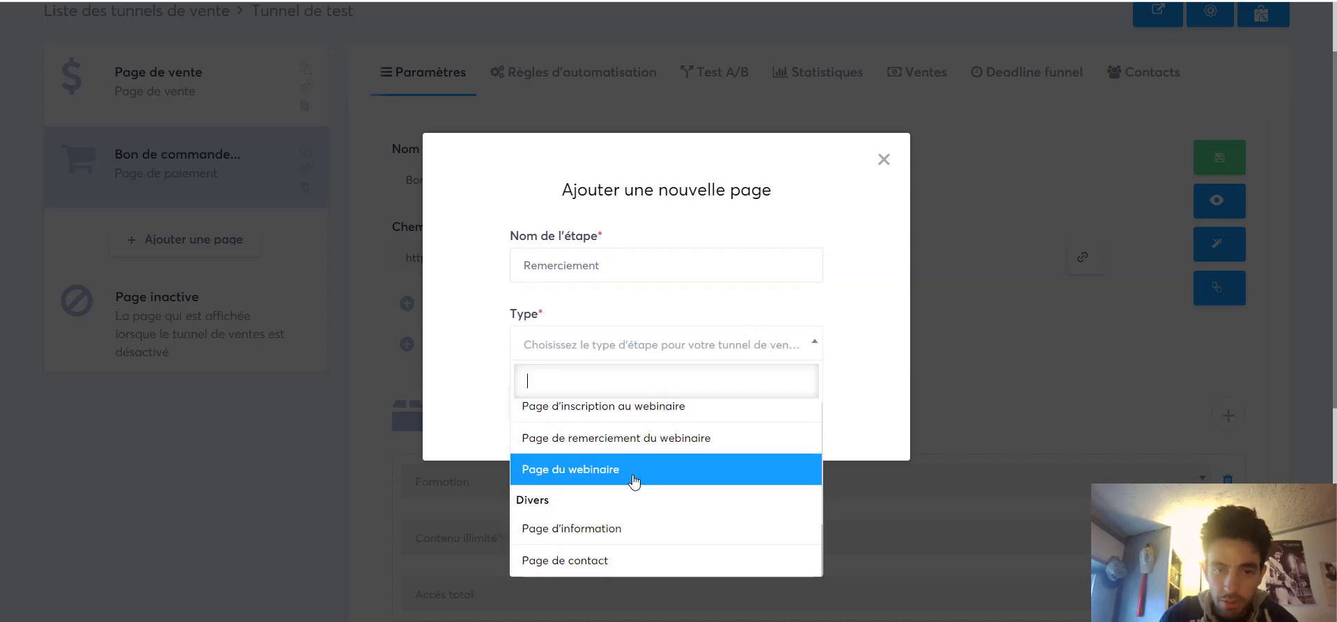
scroll(622, 504, up, 5)
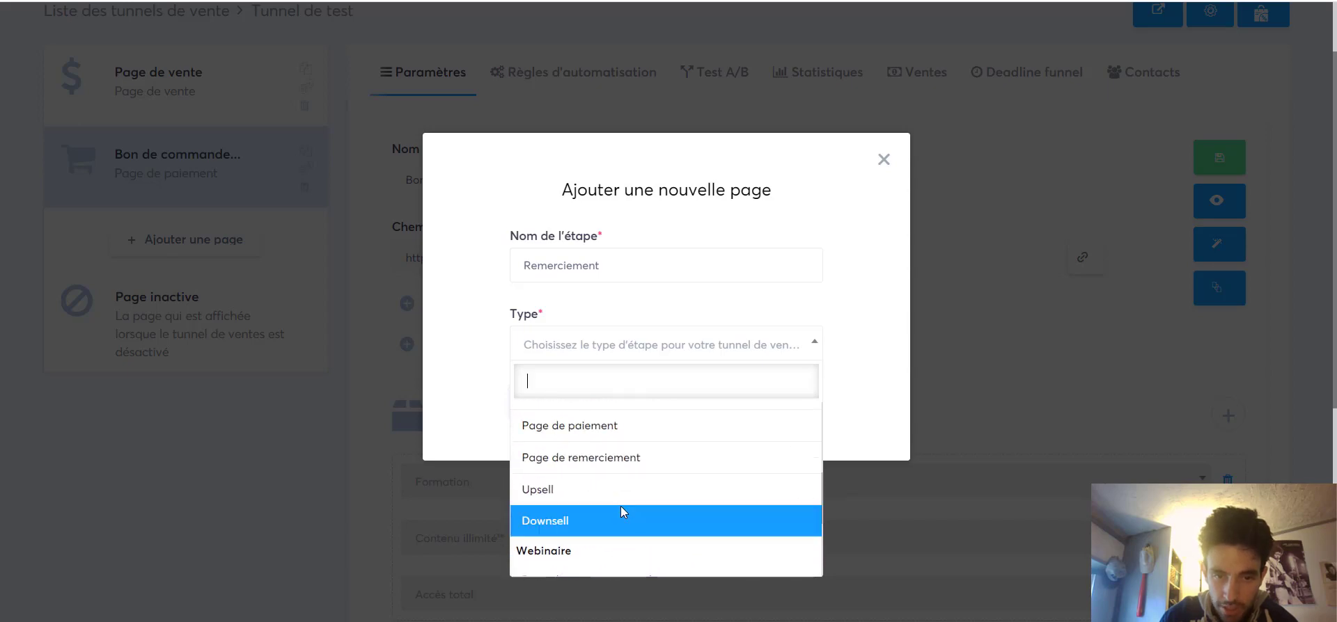
click(569, 459)
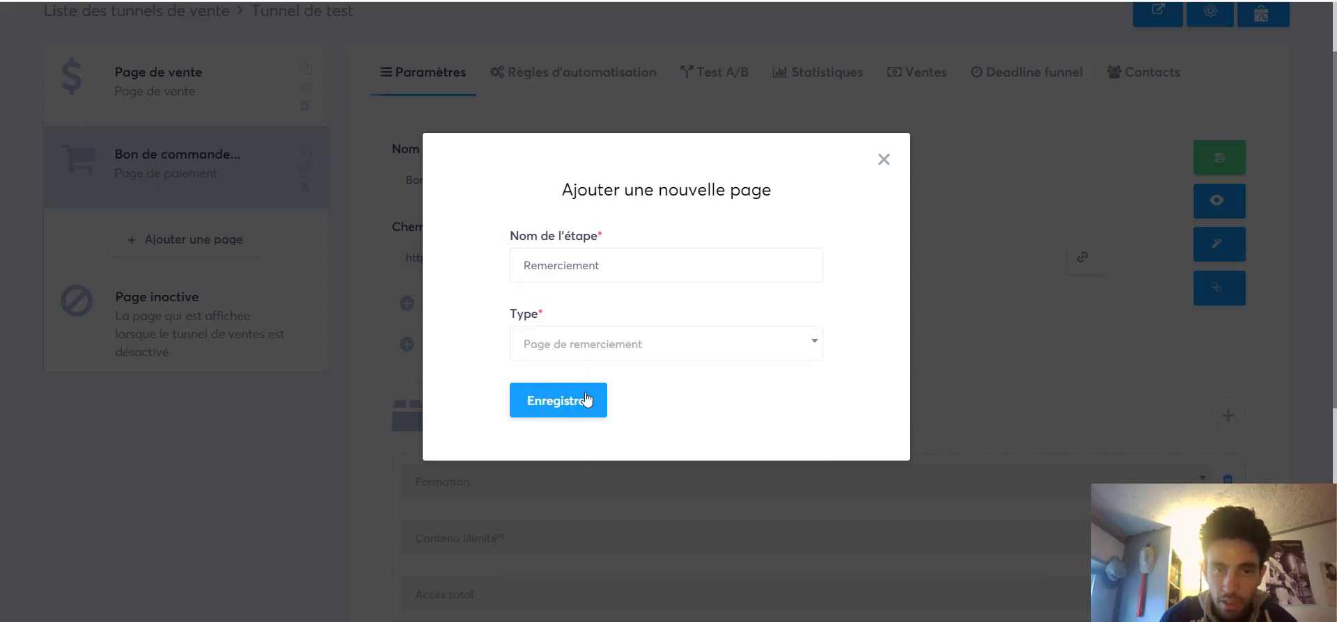
click(584, 402)
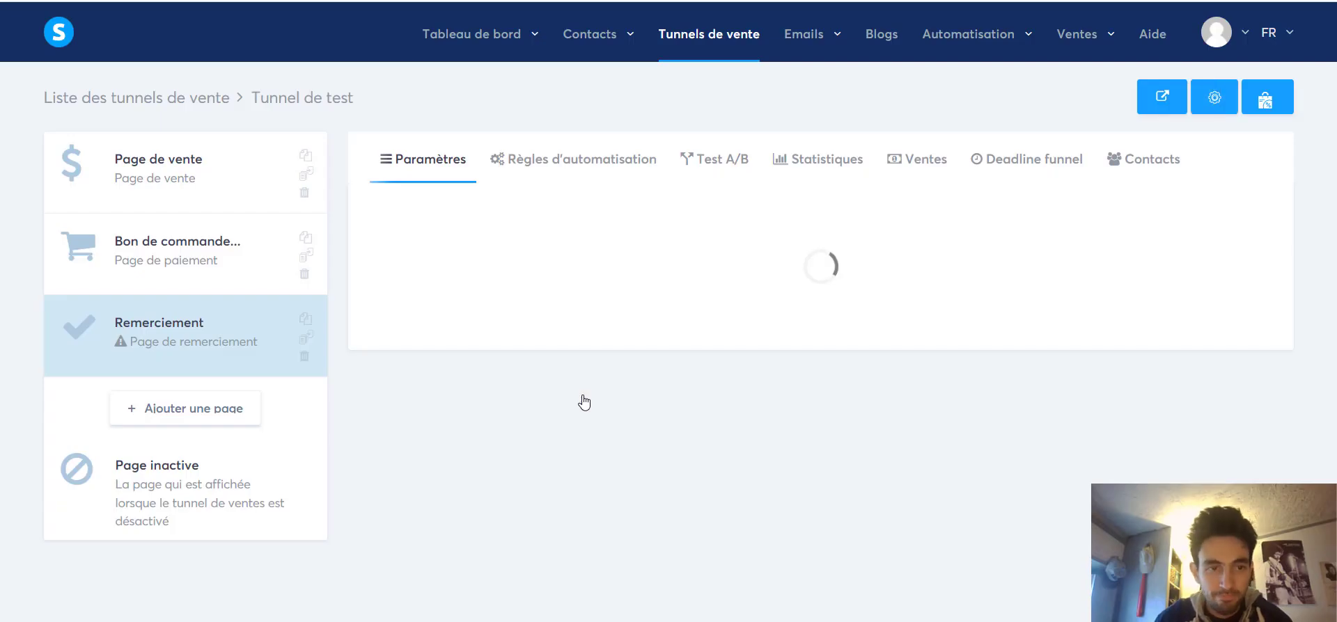
Browse the thank-you page templates and select the one with the "Rejoindre le groupe Facebook" button.
scroll(797, 231, down, 5)
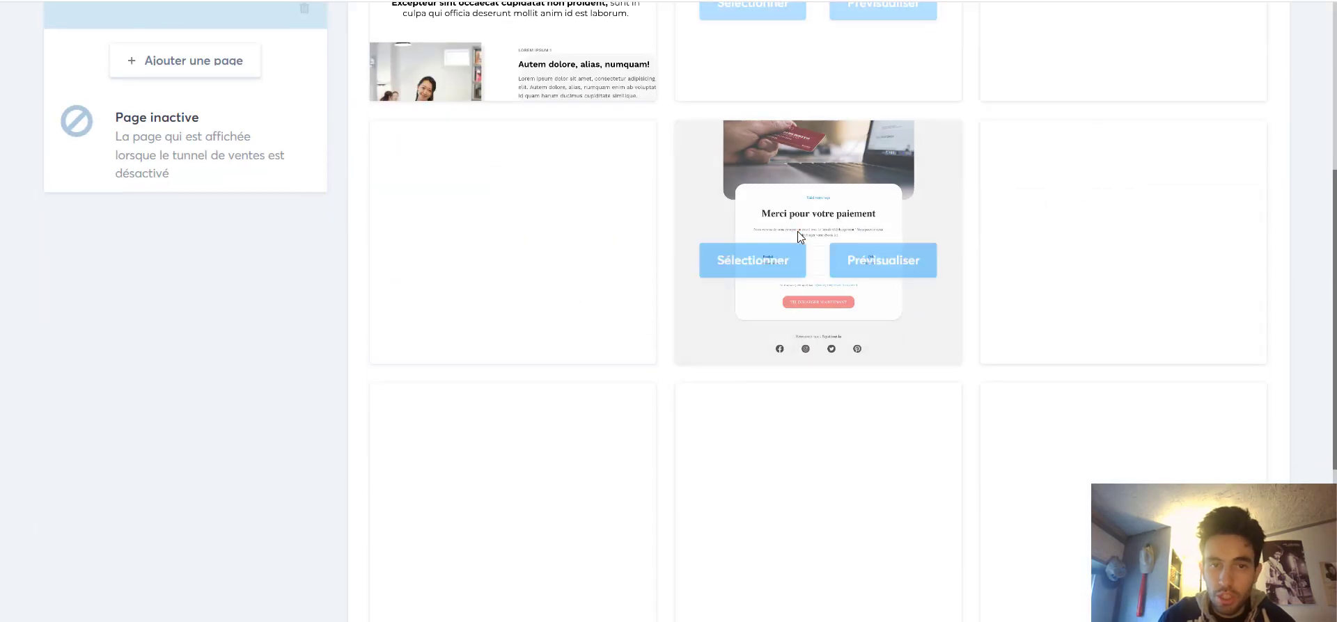
scroll(564, 420, up, 4)
scroll(949, 348, down, 5)
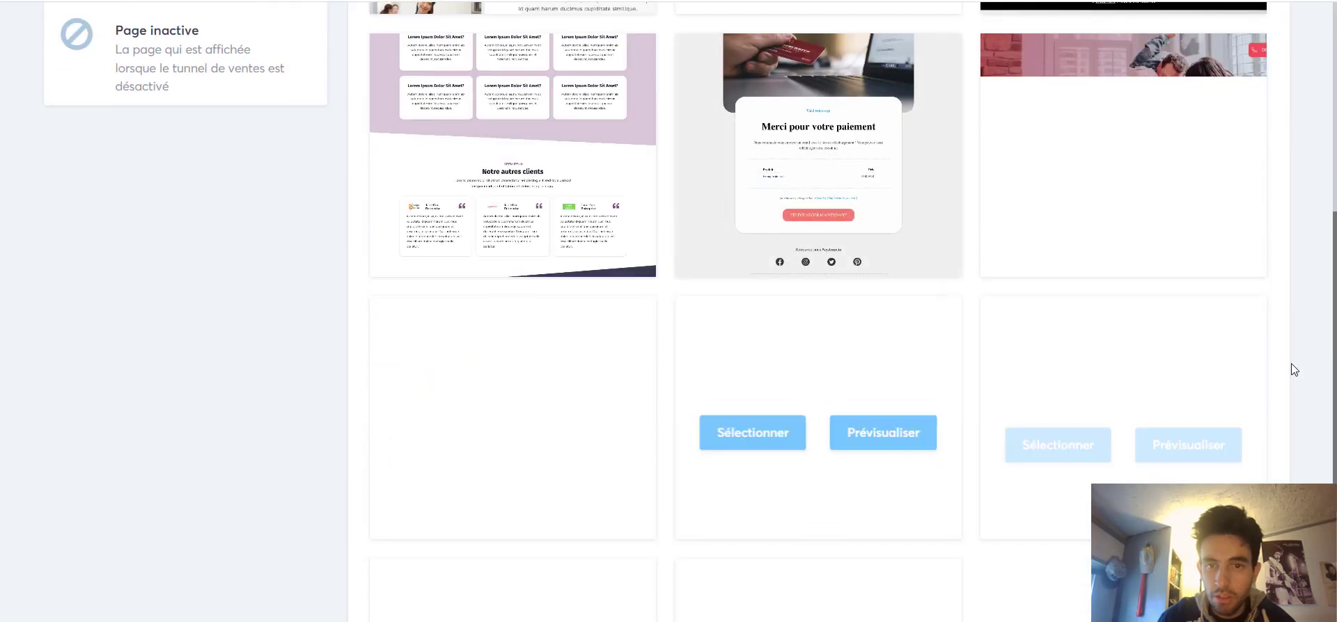
scroll(1079, 391, up, 5)
scroll(1079, 387, up, 2)
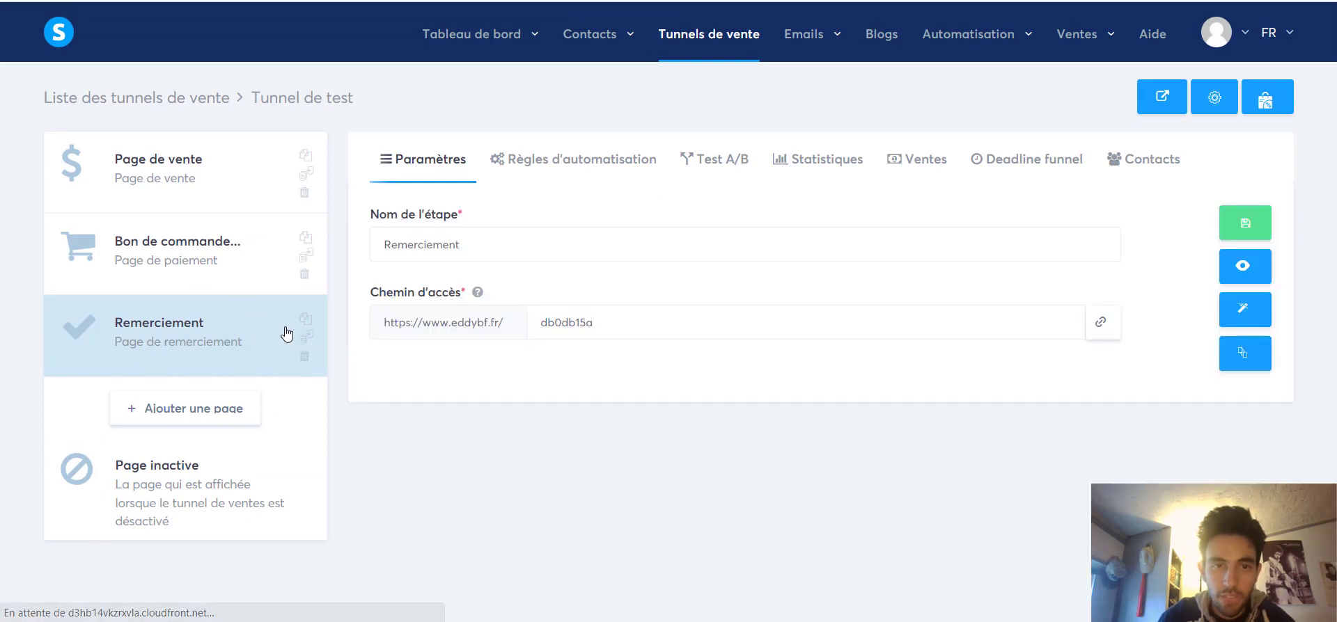
Set the thank-you page's access path to "merci-nom-formation" and save the funnel step.
double_click(631, 327)
text(mer)
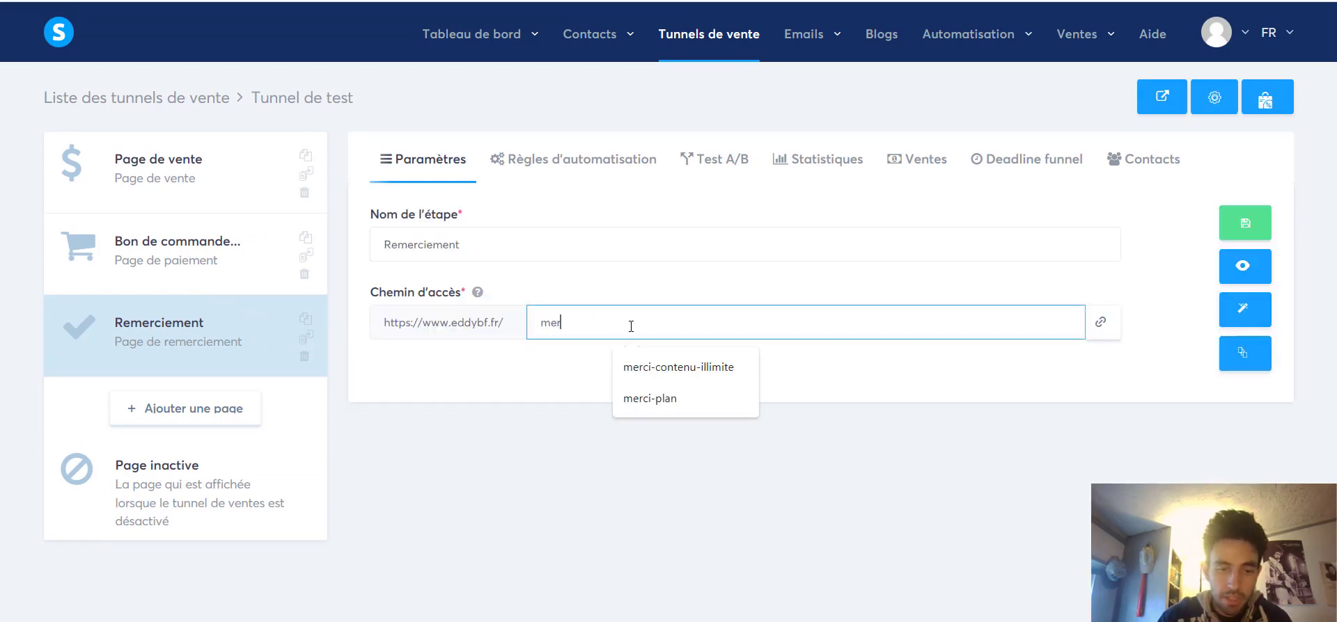
text(ci-nom-)
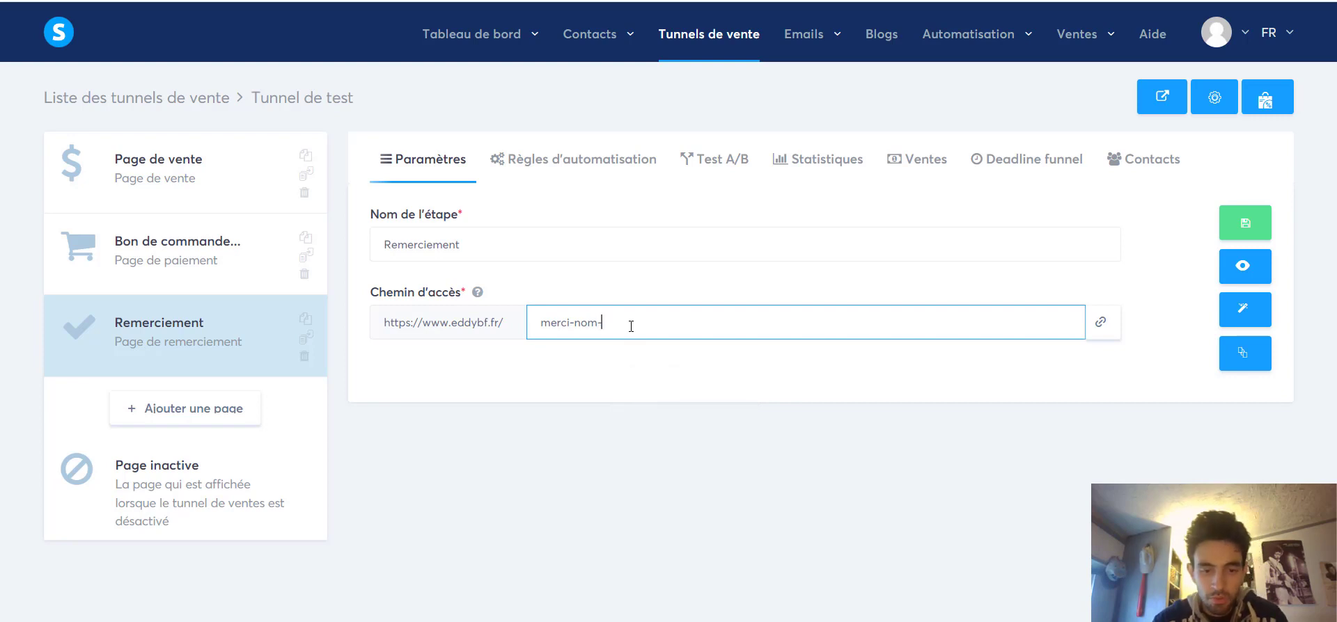
text(formation)
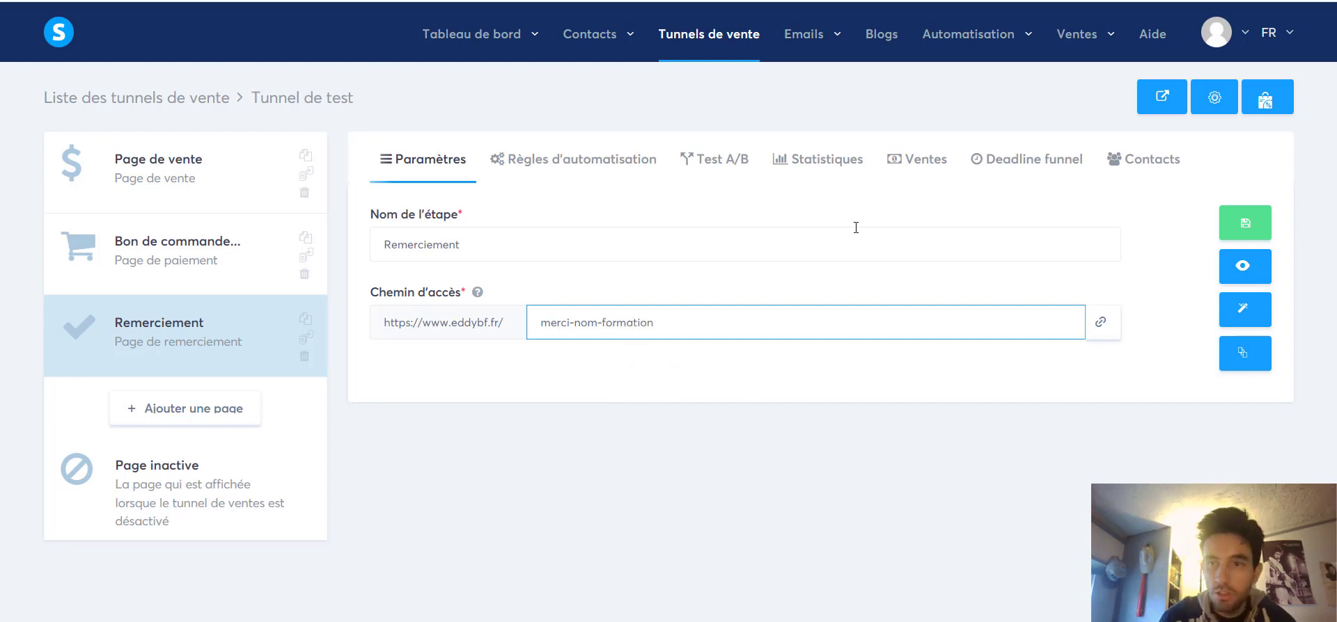
click(1223, 230)
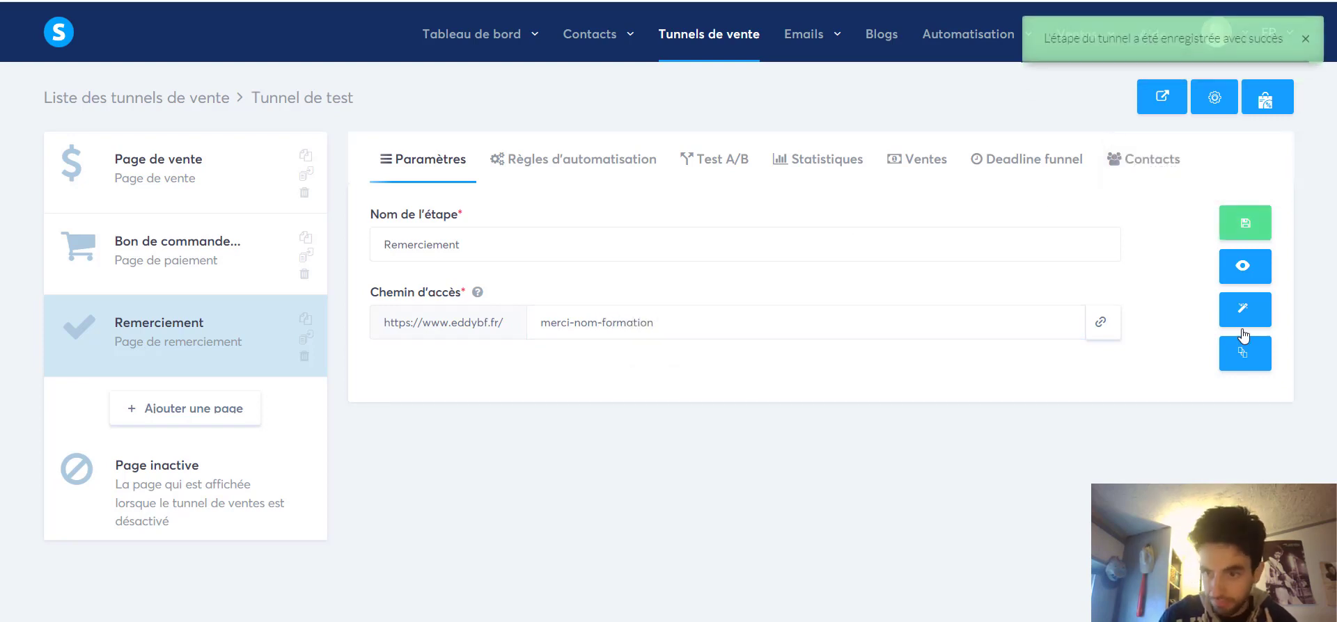
Open the thank-you page in the editor and replace its main title with "Merci pour votre confiance".
click(1262, 317)
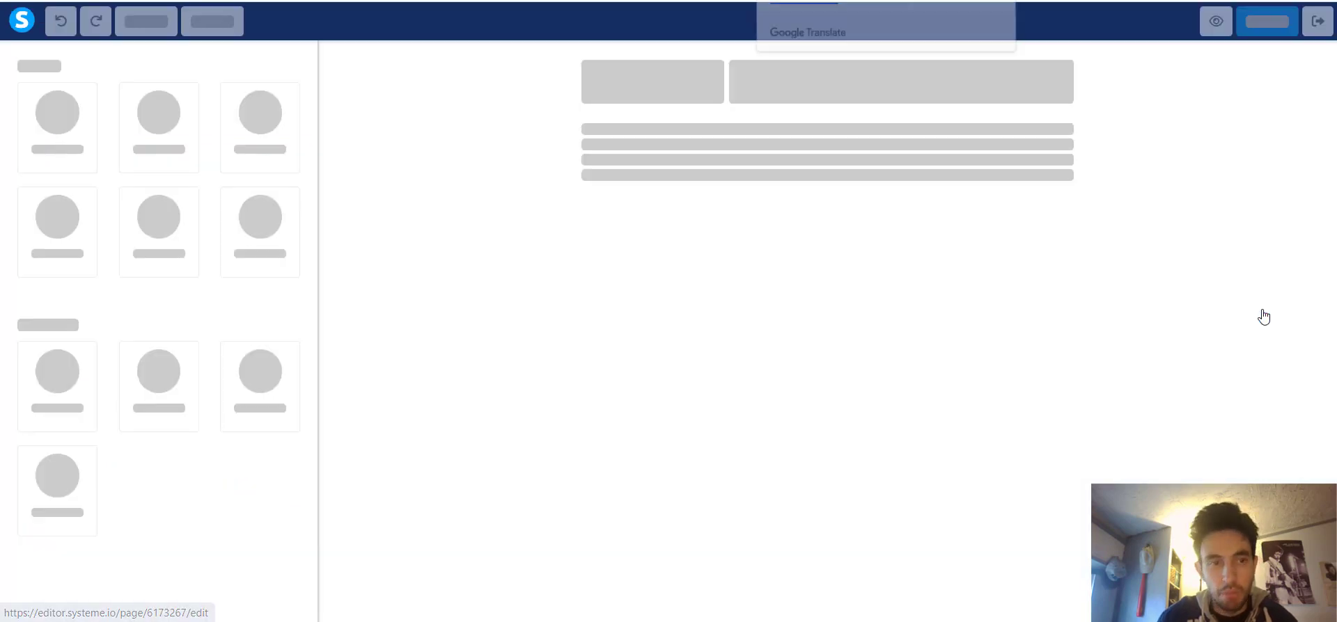
click(837, 262)
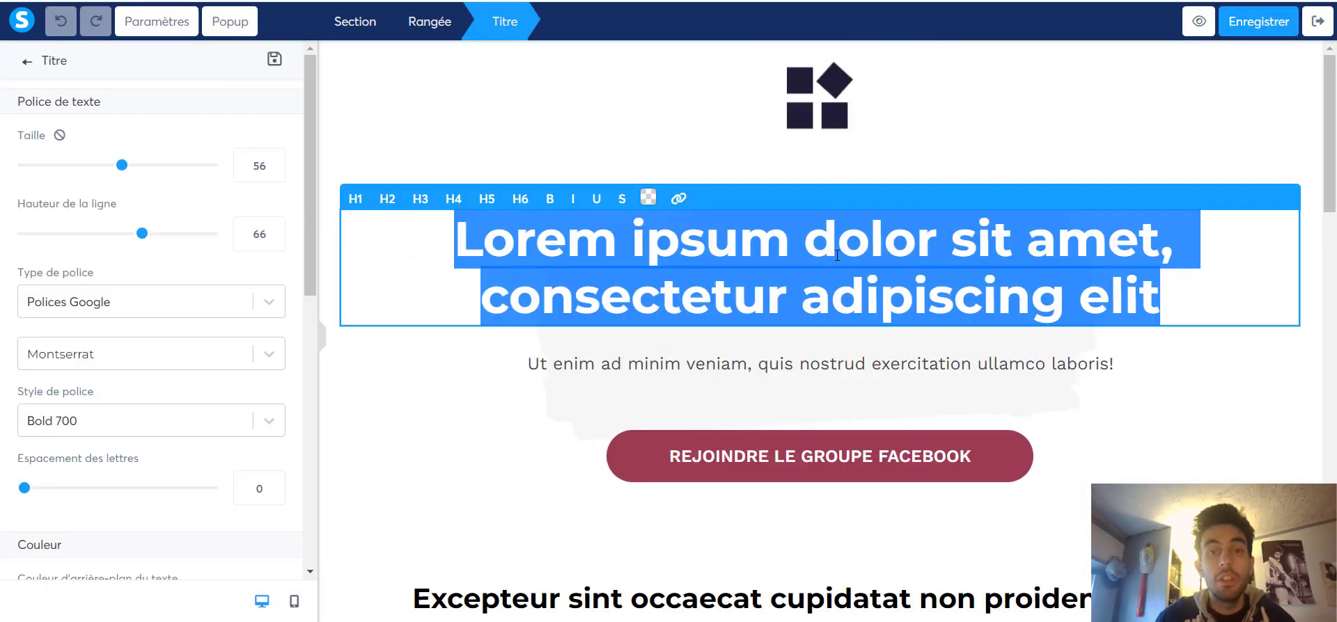
text(Merci pour)
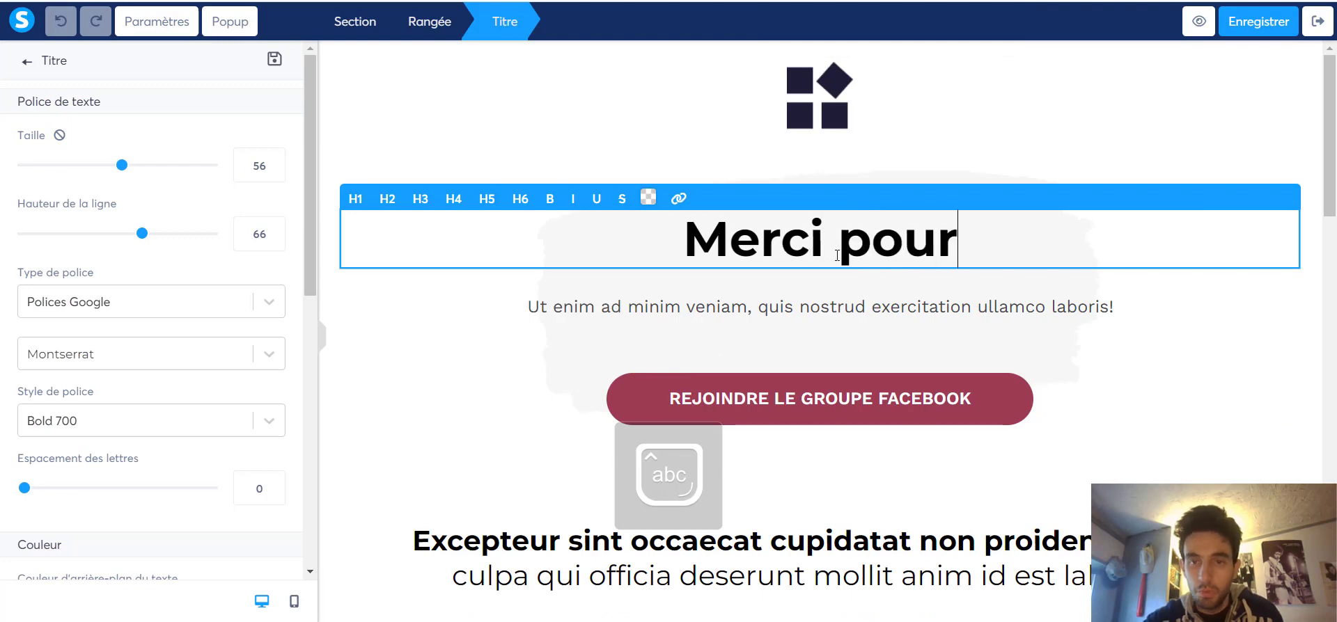
text( votre confiance)
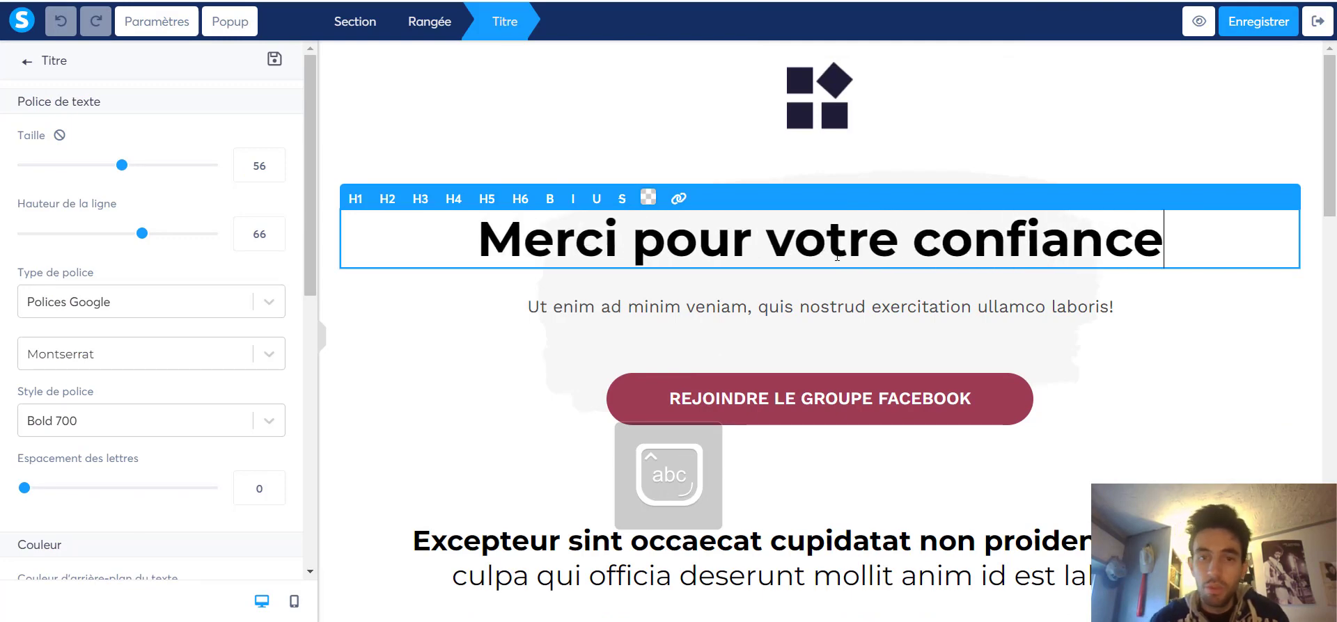
Replace the text under the thank-you title with "Le lien d'accès vers votre produit a été envoyé automatiquement par mail.".
click(852, 310)
click(853, 311)
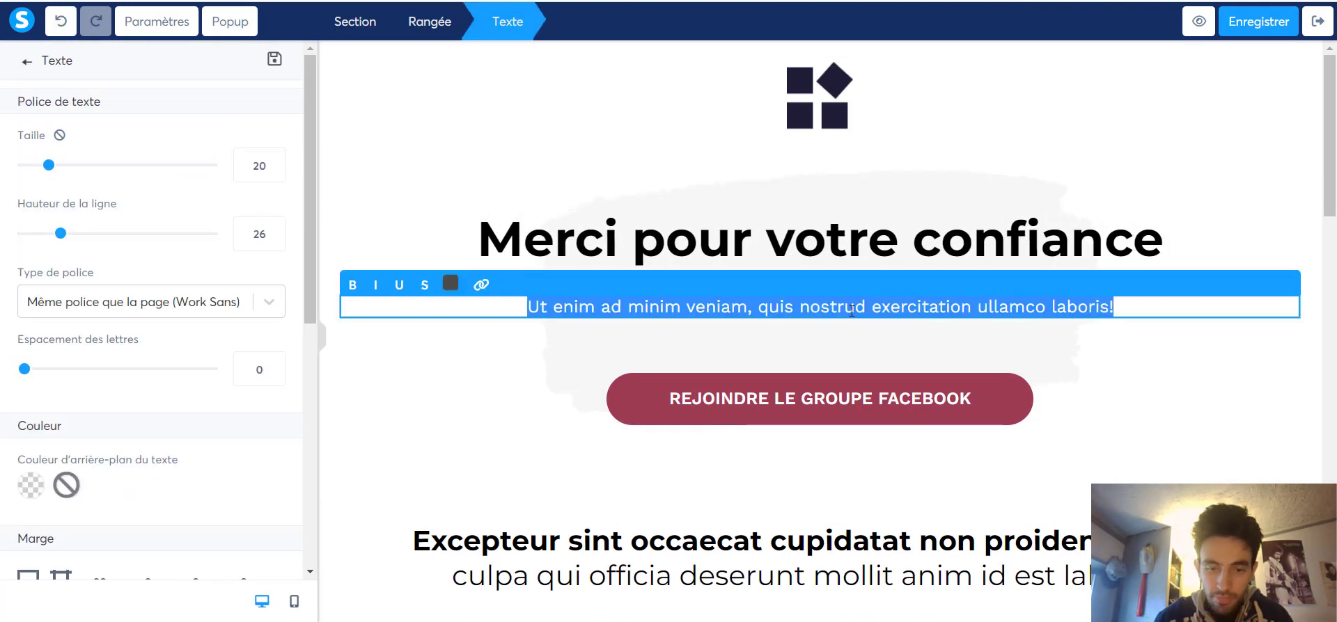
text(Le lien d'acc)
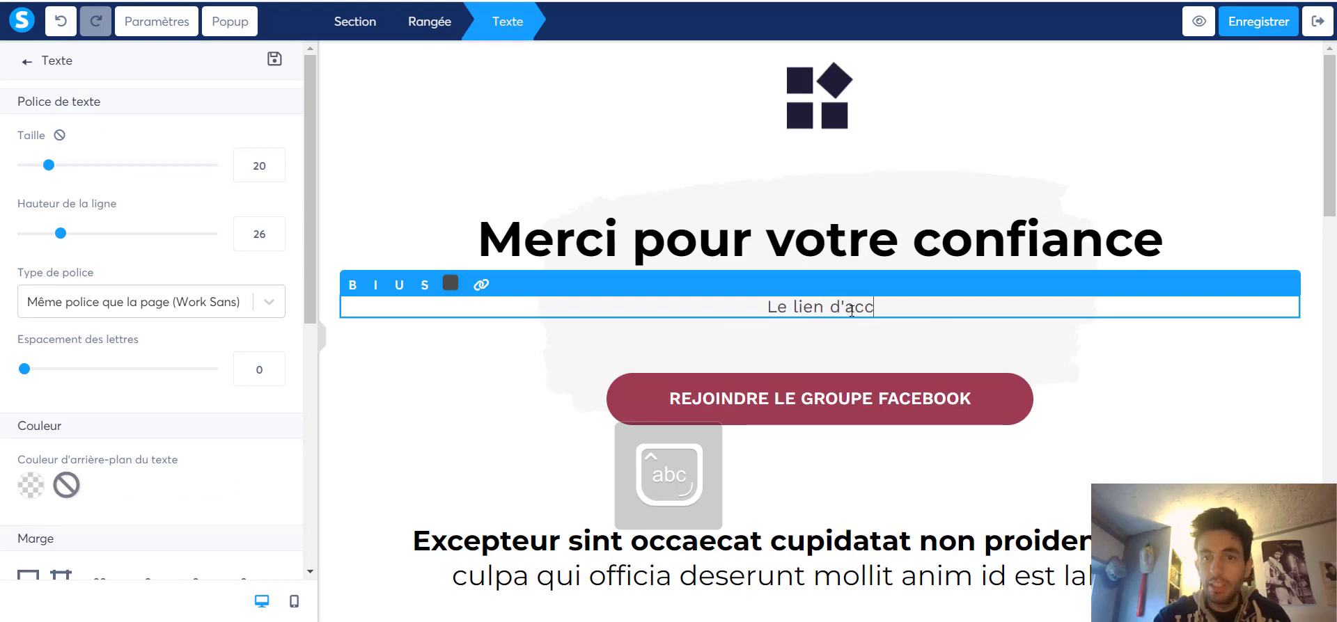
text(ès vers votre pro)
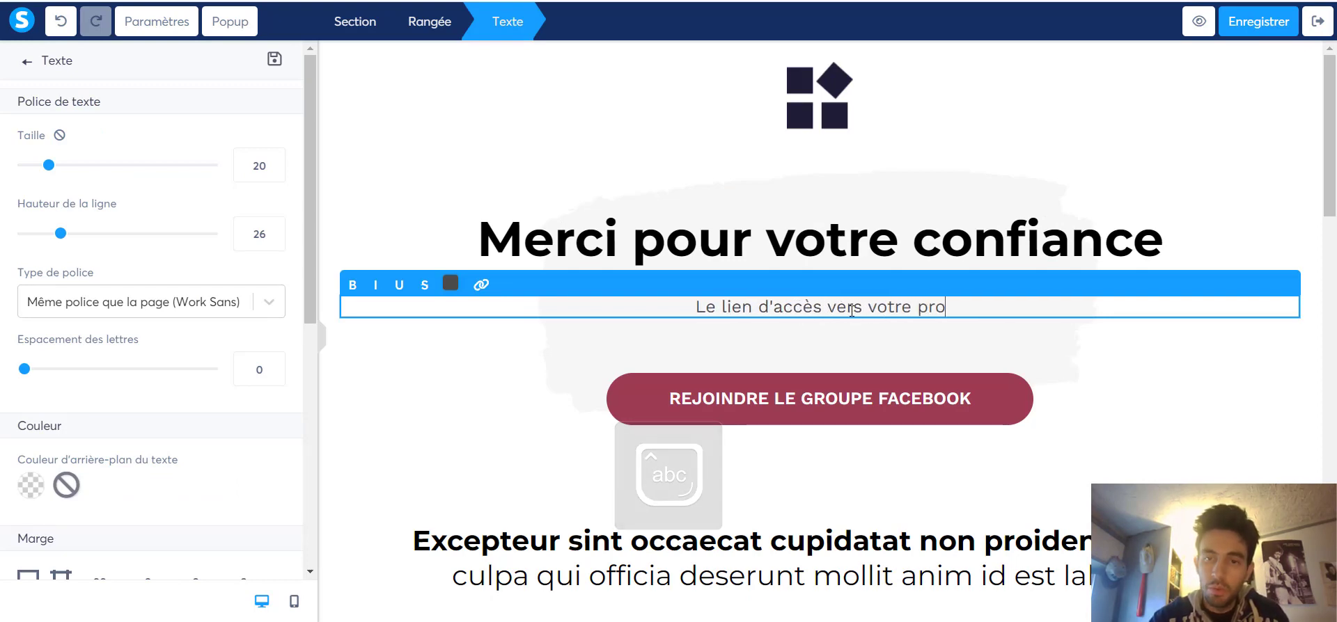
text(duit a été envoyé )
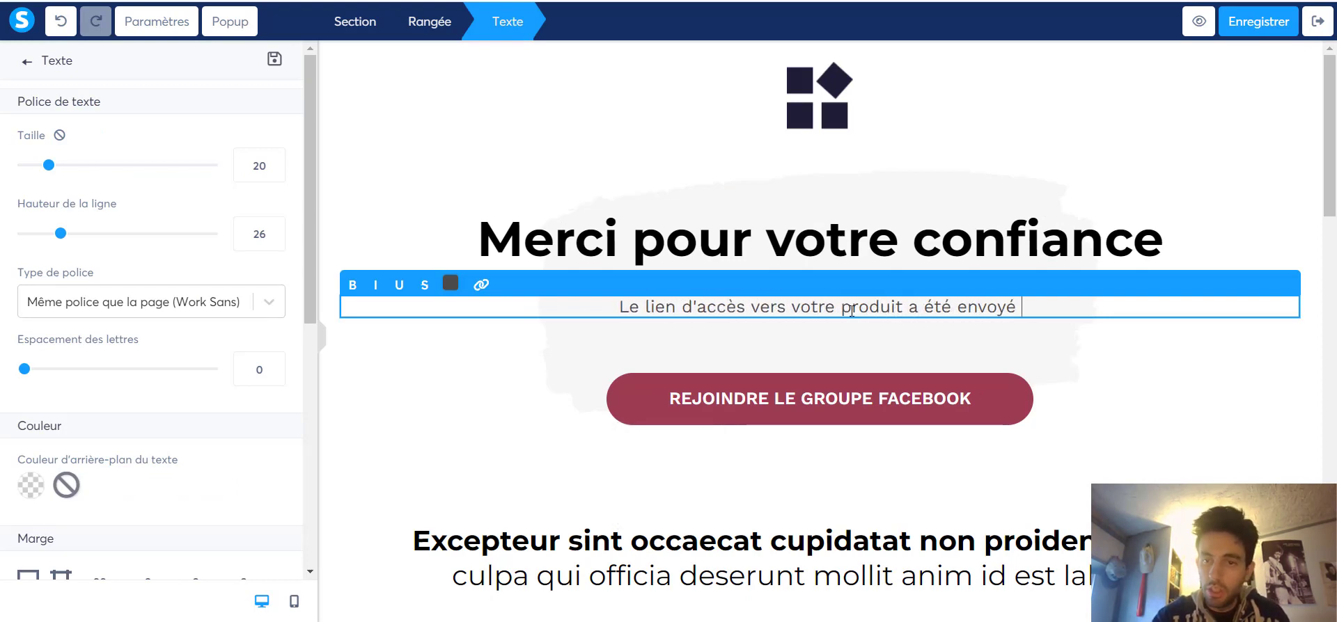
text(automatiquement par )
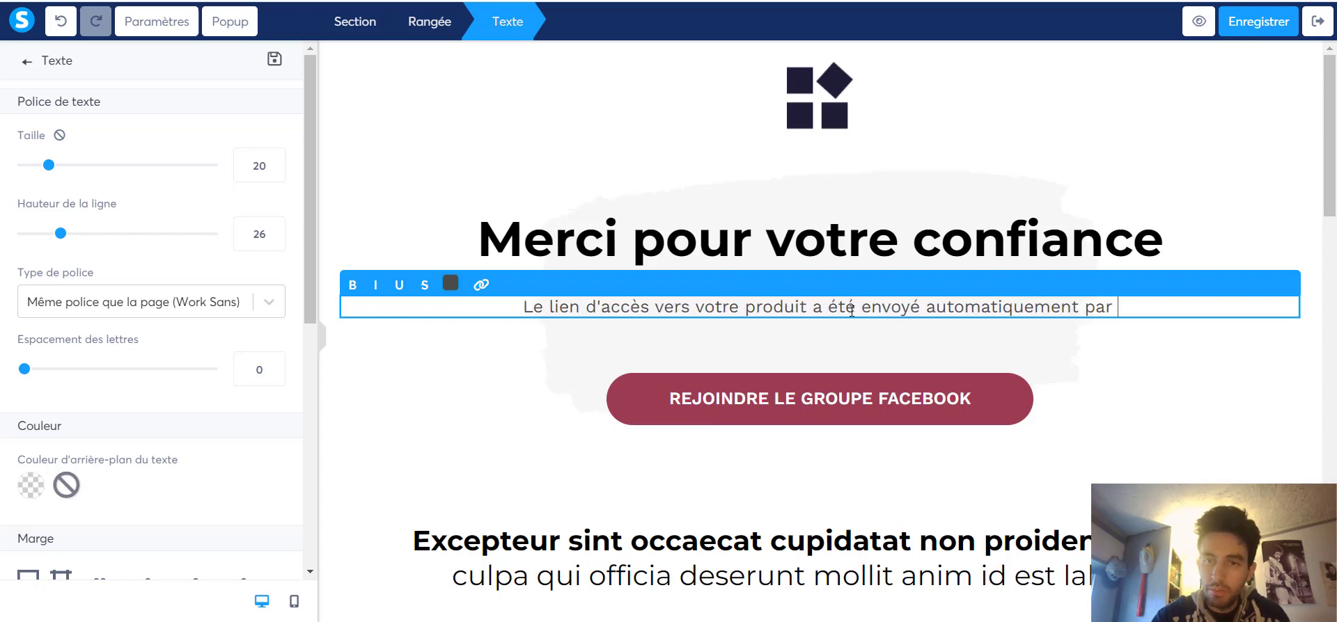
text(mail.)
Add a second line to the text under the title reading "Un problème ? Contactez-moi à telle adresse...".
key(Return)
text(U)
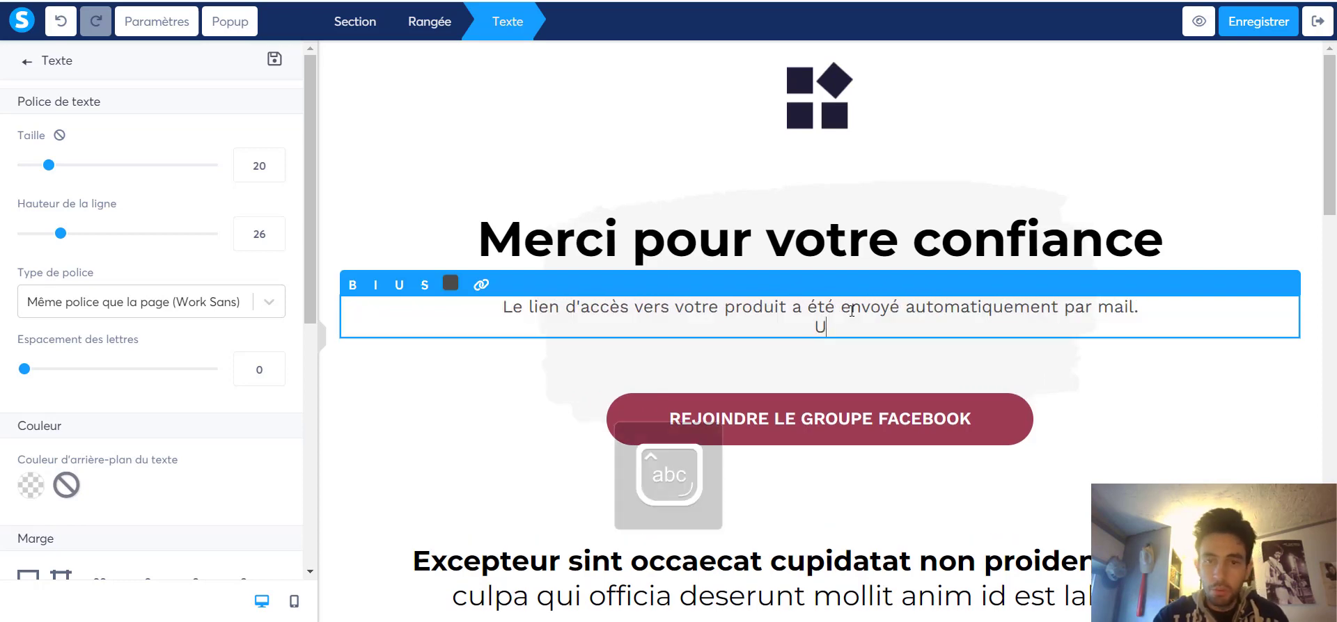
text(n problème ? Conta)
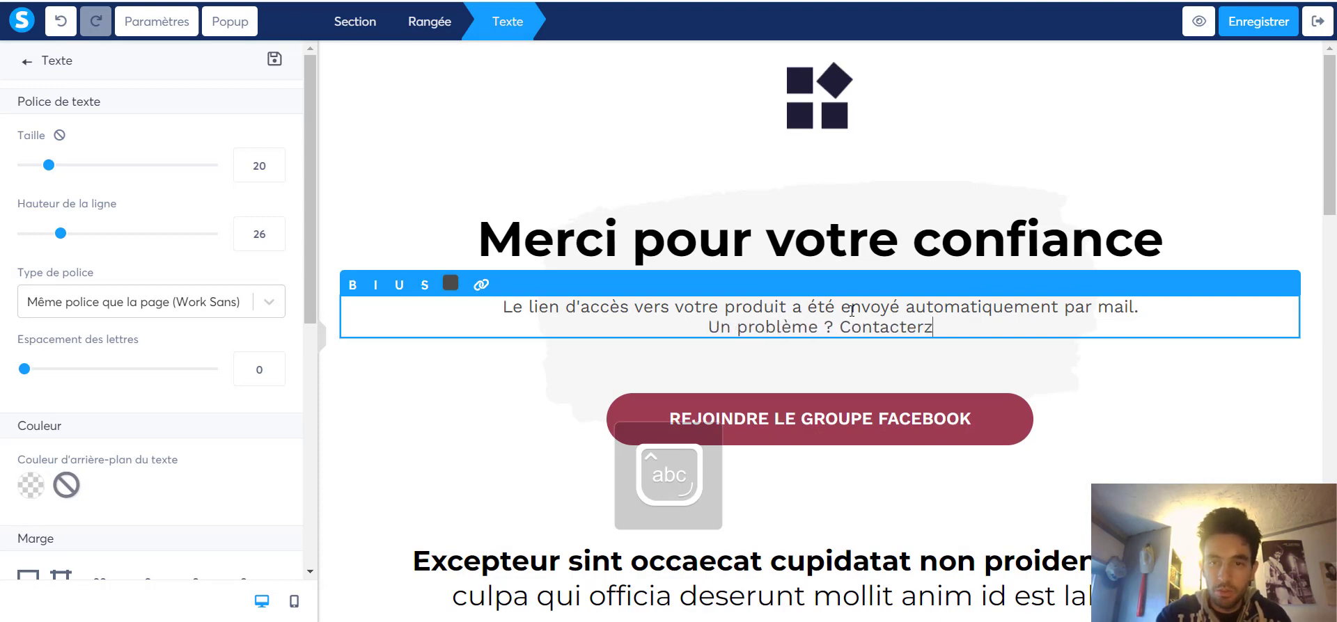
text(cterz)
key(BackSpace)
key(BackSpace)
text(z-liu)
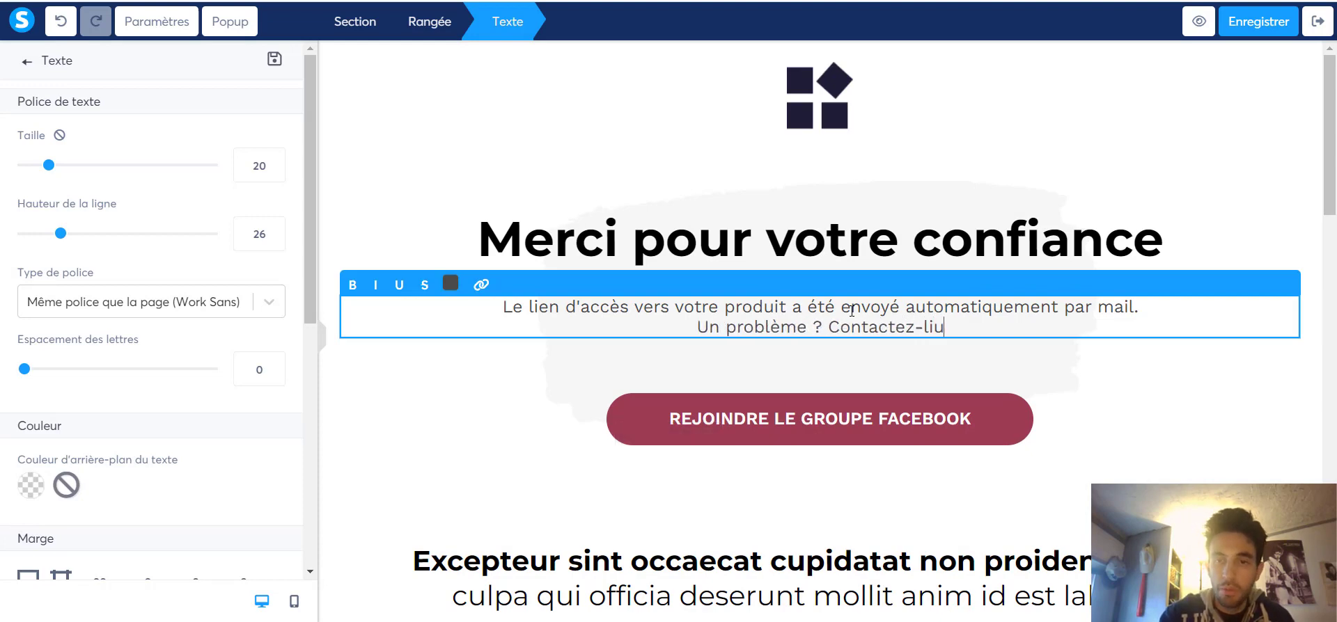
text(loi)
key(BackSpace)
key(BackSpace)
key(BackSpace)
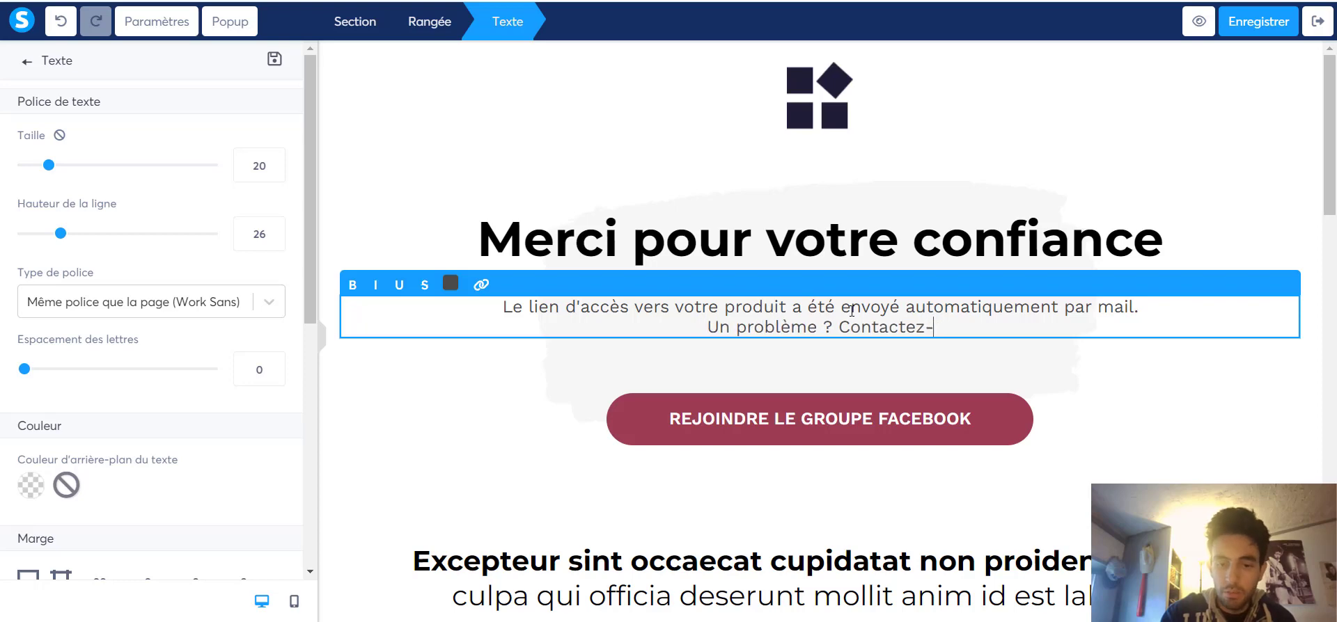
text(moi à telle adresse...)
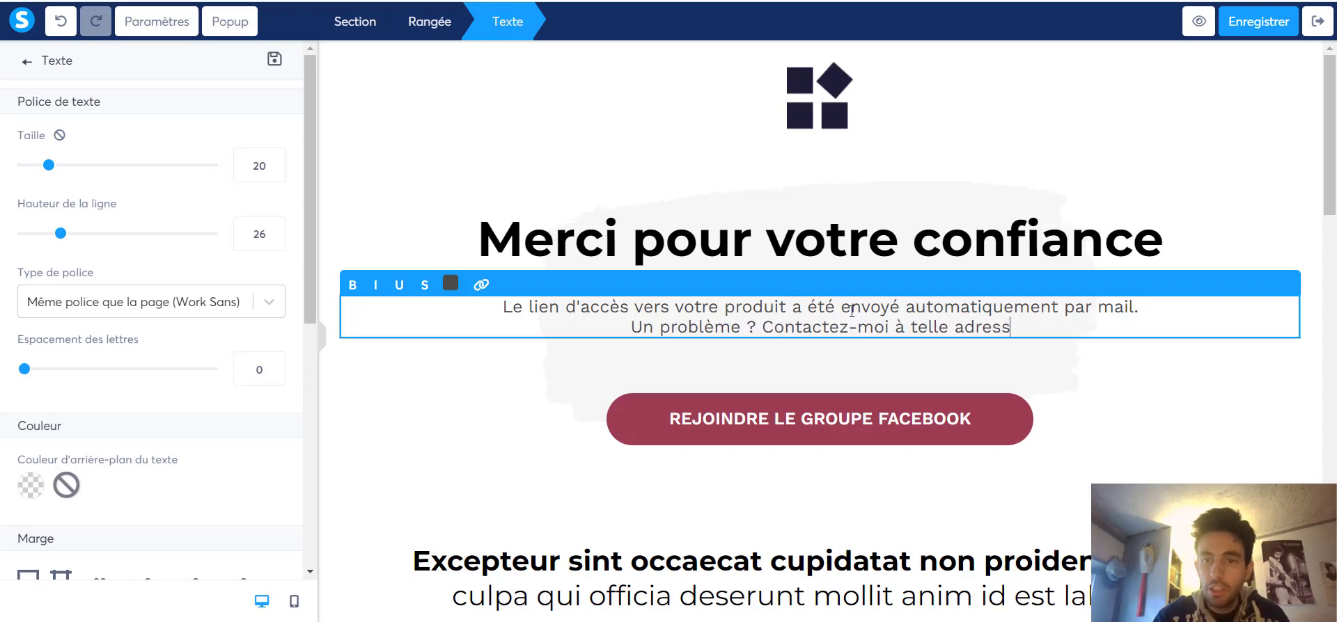
click(754, 526)
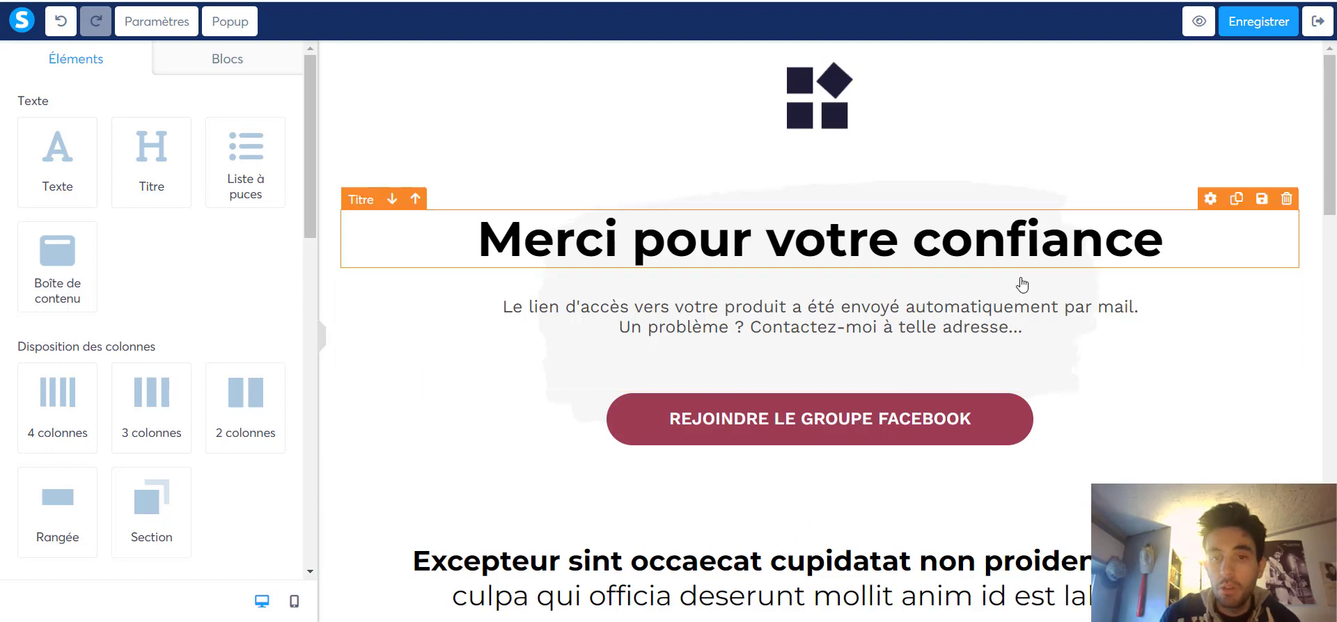
Delete the "Excepteur sint occaecat" section and the "Rejoindre le groupe Facebook" button, and exit the page editor.
scroll(781, 403, down, 15)
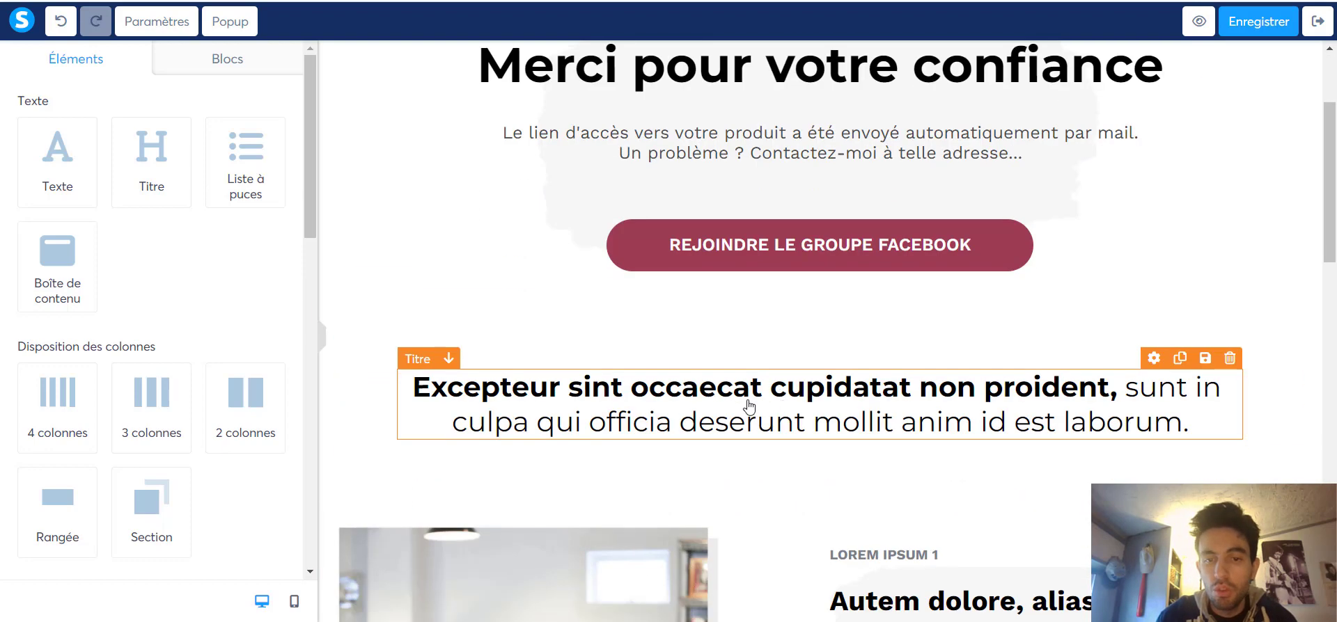
scroll(1081, 492, up, 8)
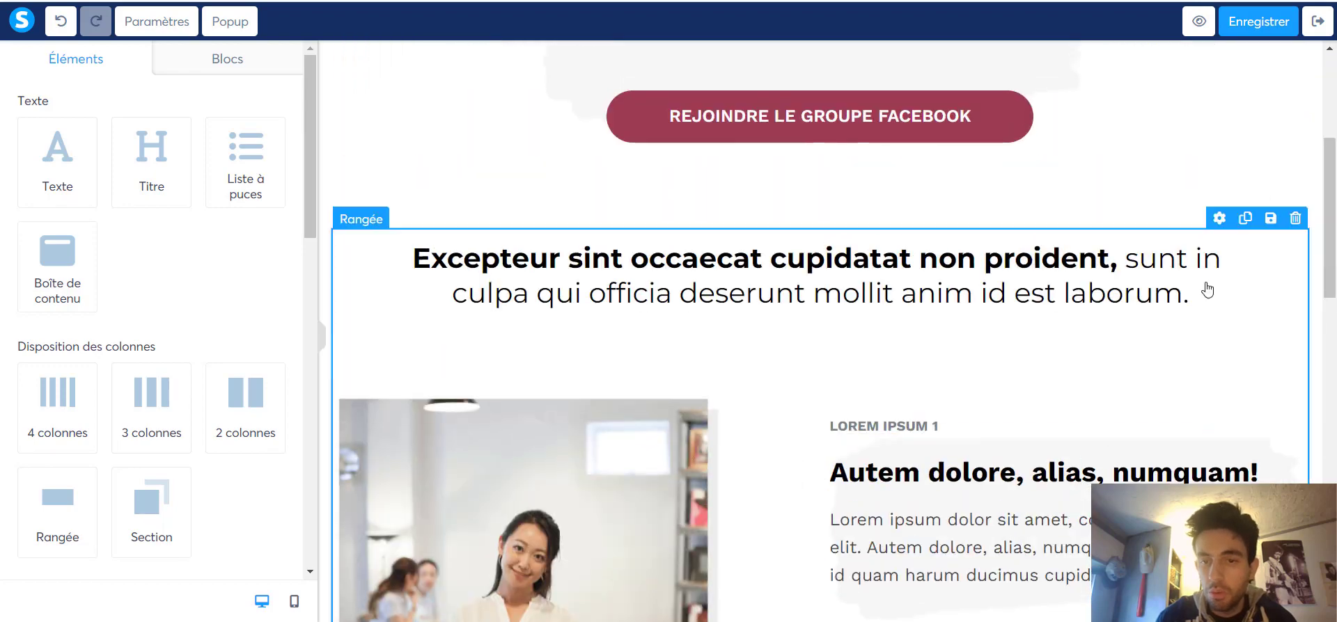
click(1309, 183)
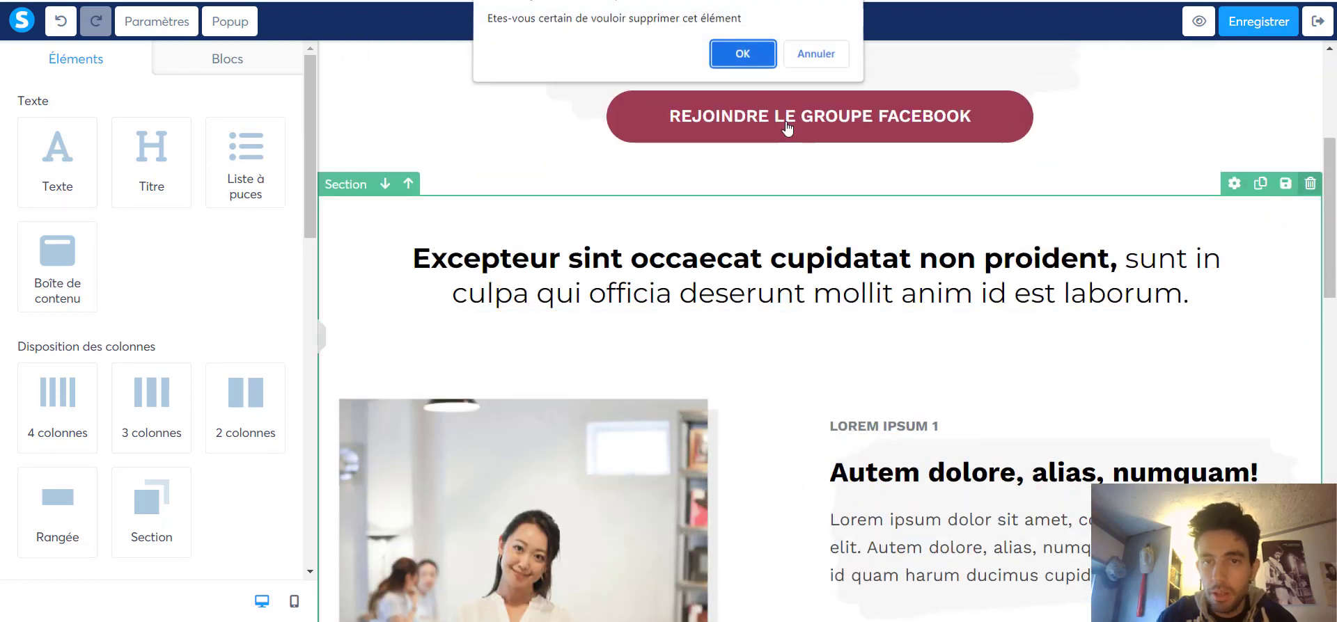
click(742, 54)
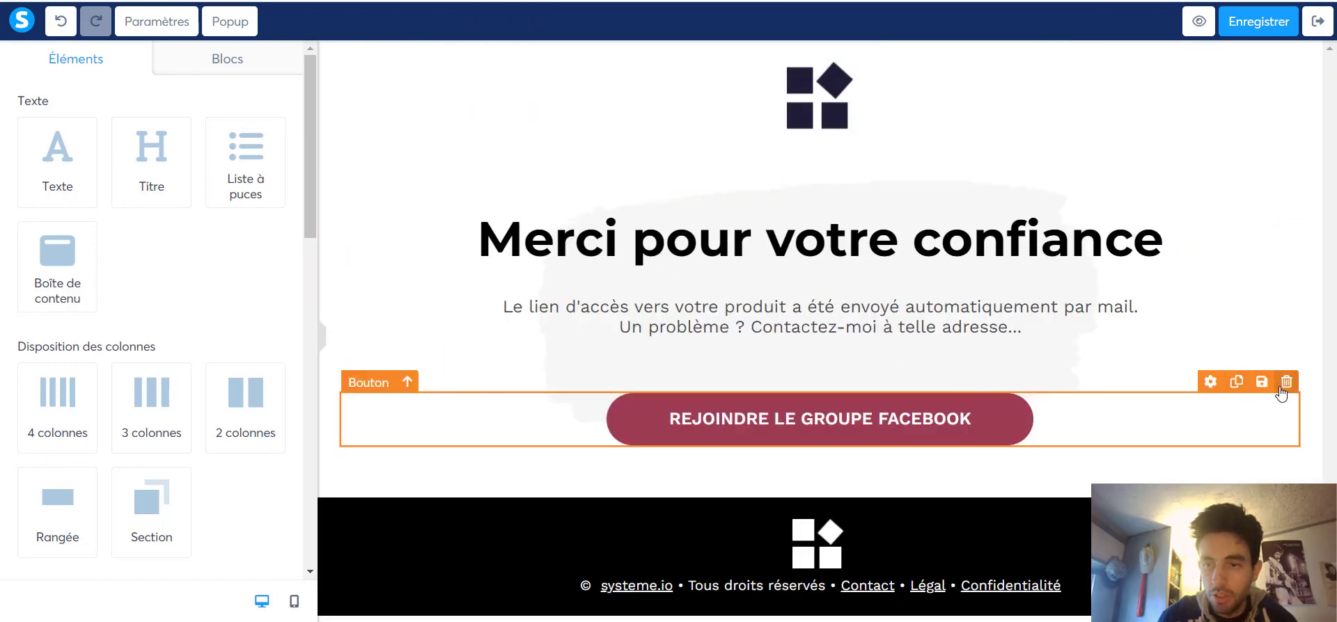
click(1294, 382)
click(742, 54)
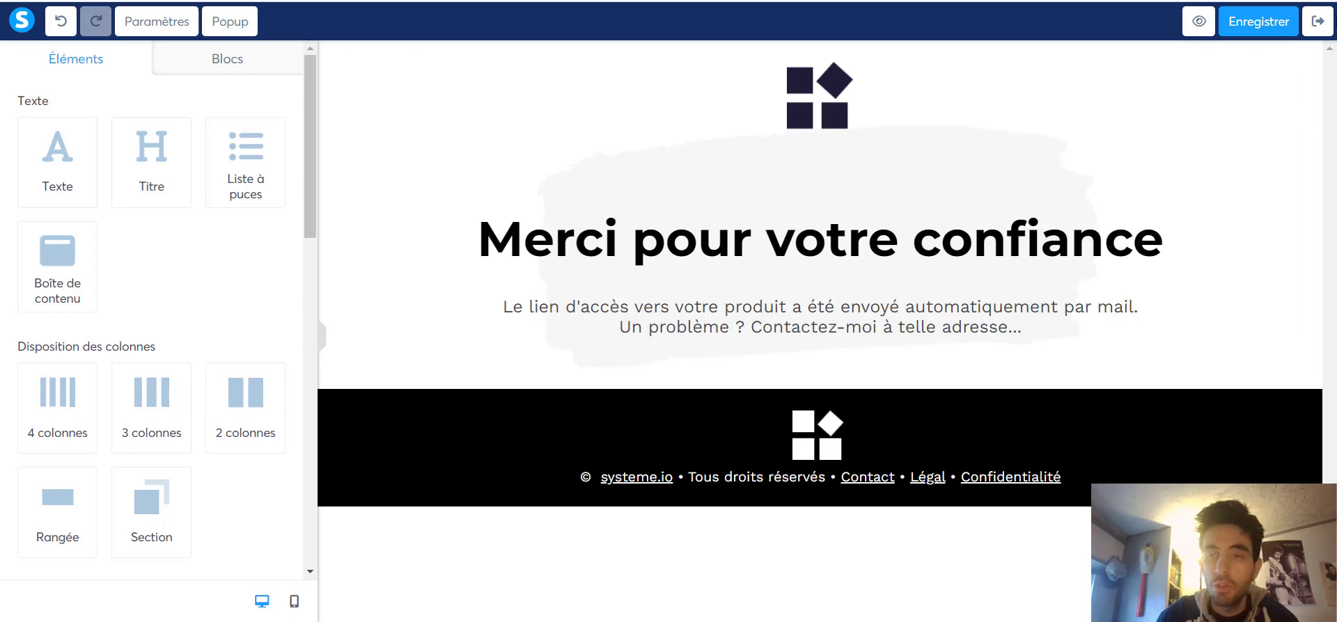
click(1312, 15)
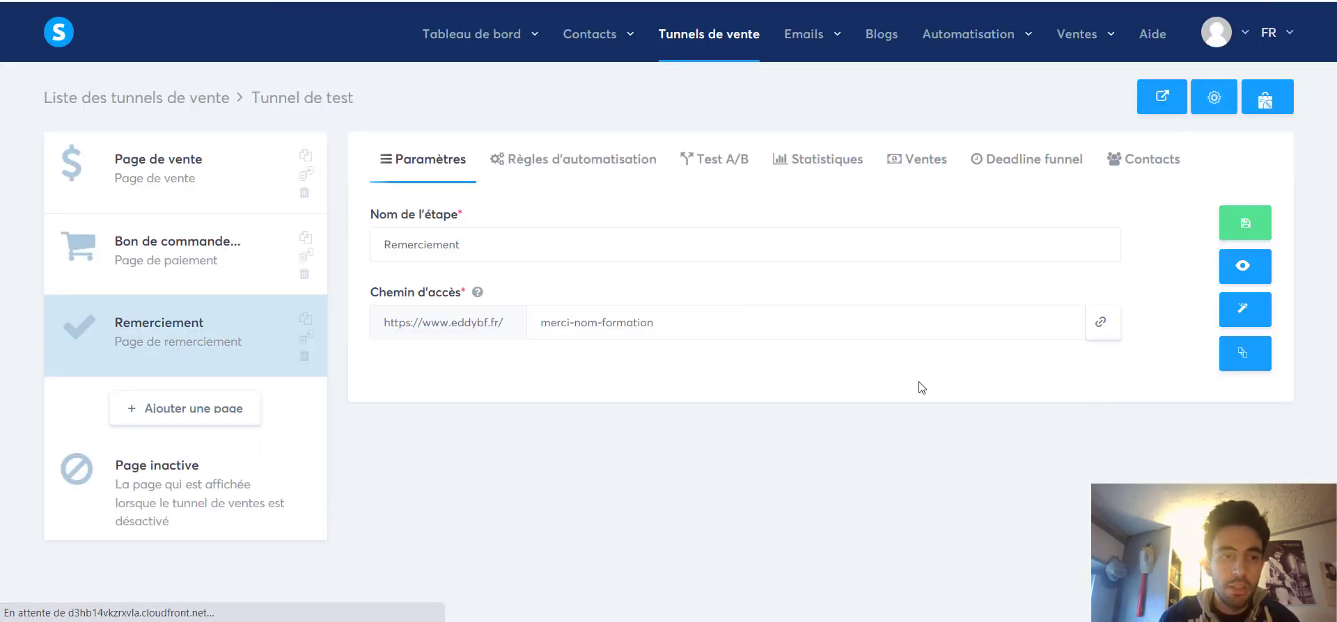
Preview the sales page, follow "Acheter la formation" to check the order form's card and PayPal options, and return to the "Remerciement" step.
click(145, 175)
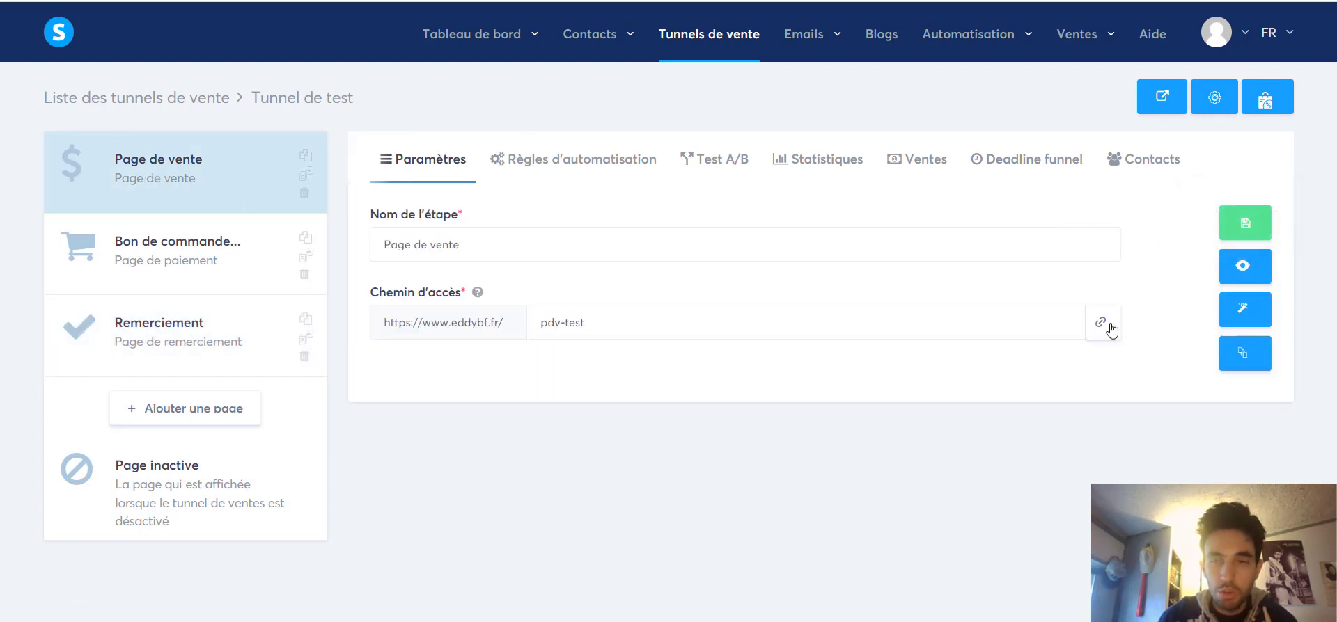
click(1229, 274)
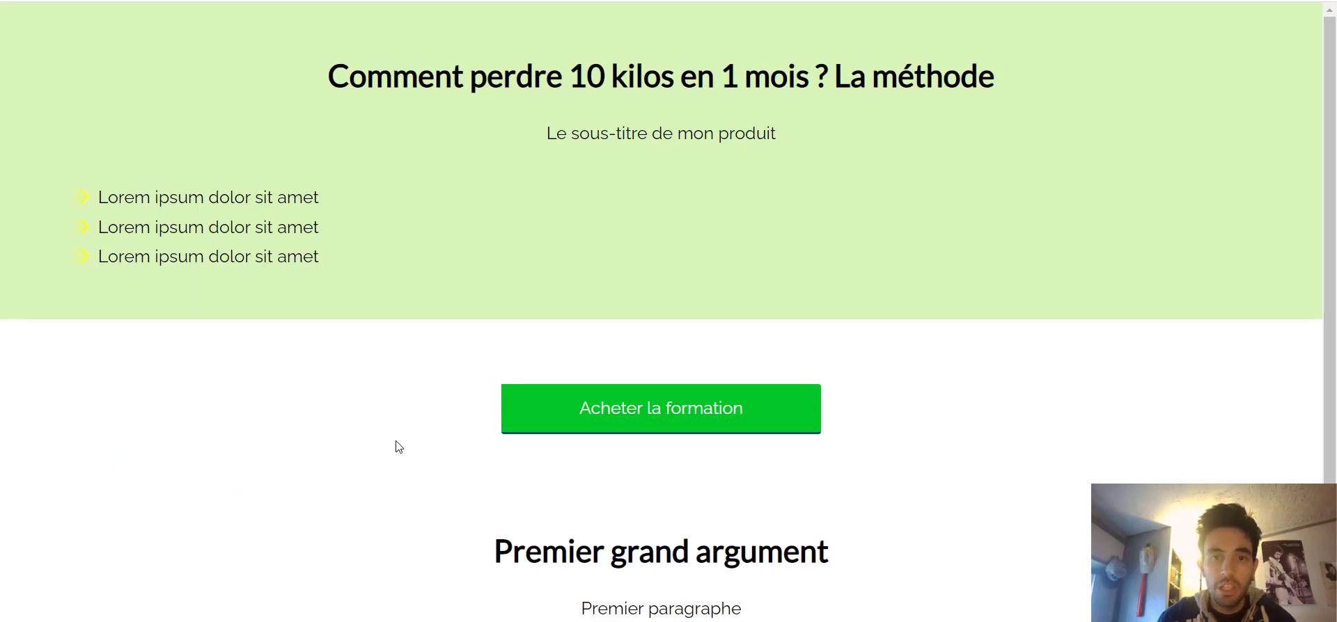
click(667, 408)
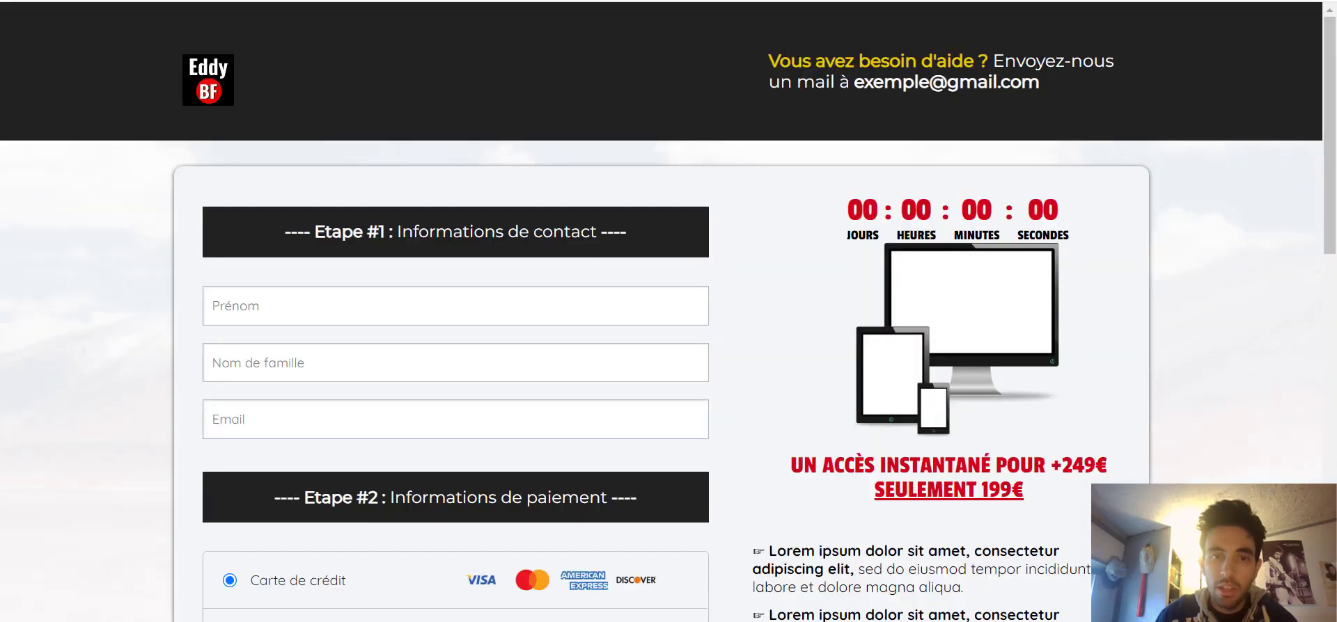
scroll(303, 322, down, 5)
scroll(223, 343, down, 3)
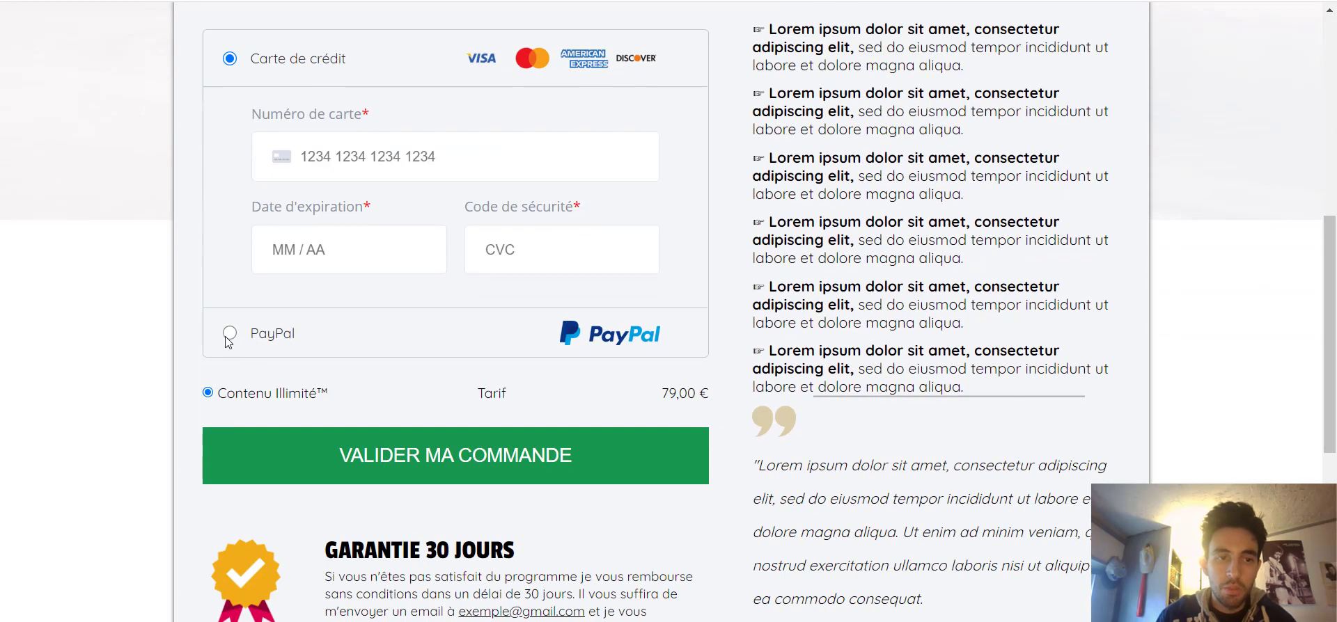
click(230, 334)
scroll(223, 206, up, 3)
click(230, 233)
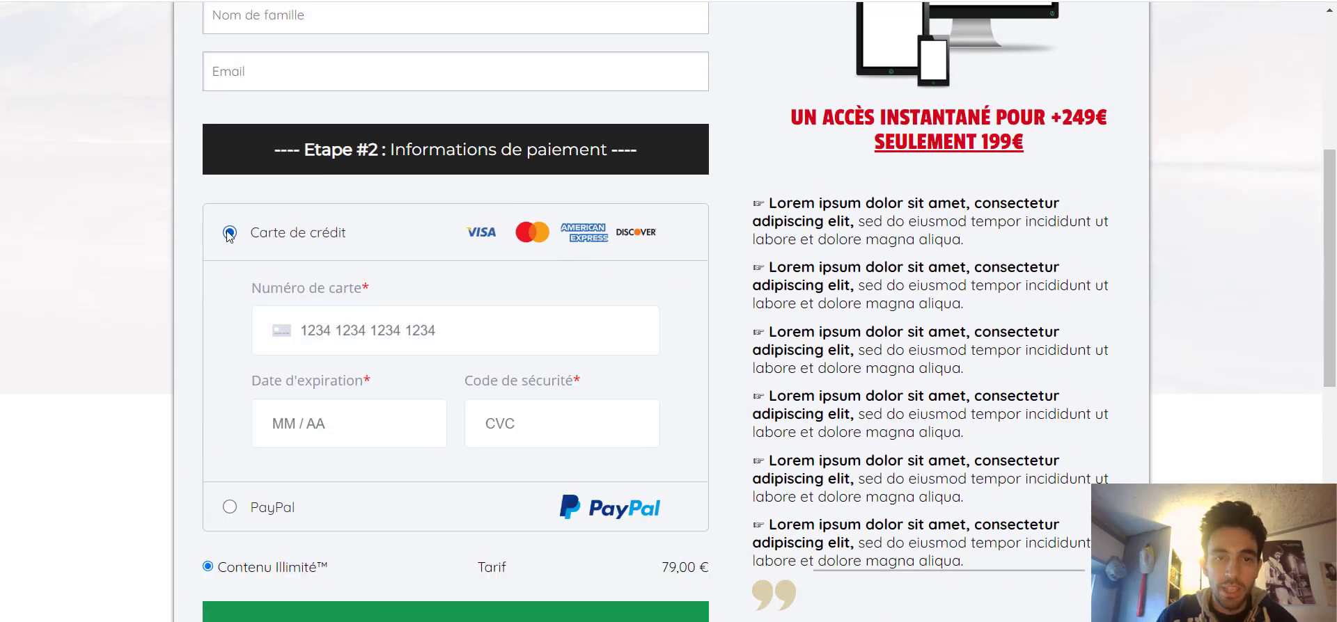
scroll(237, 244, down, 2)
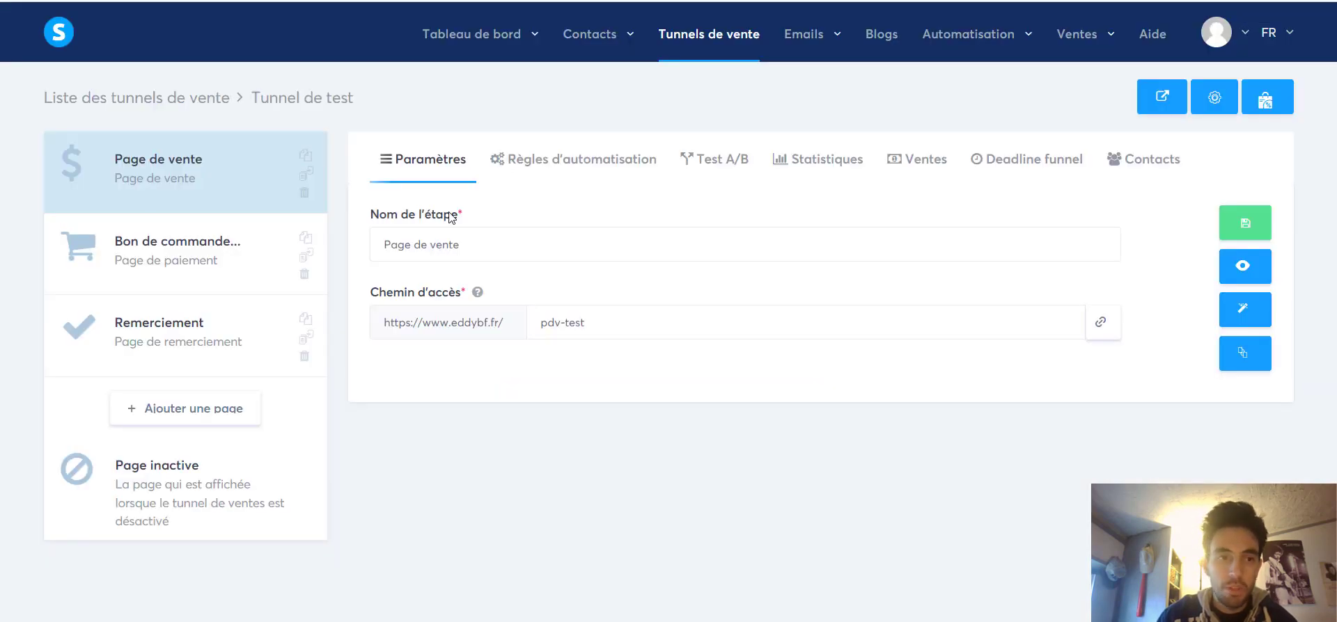
click(201, 340)
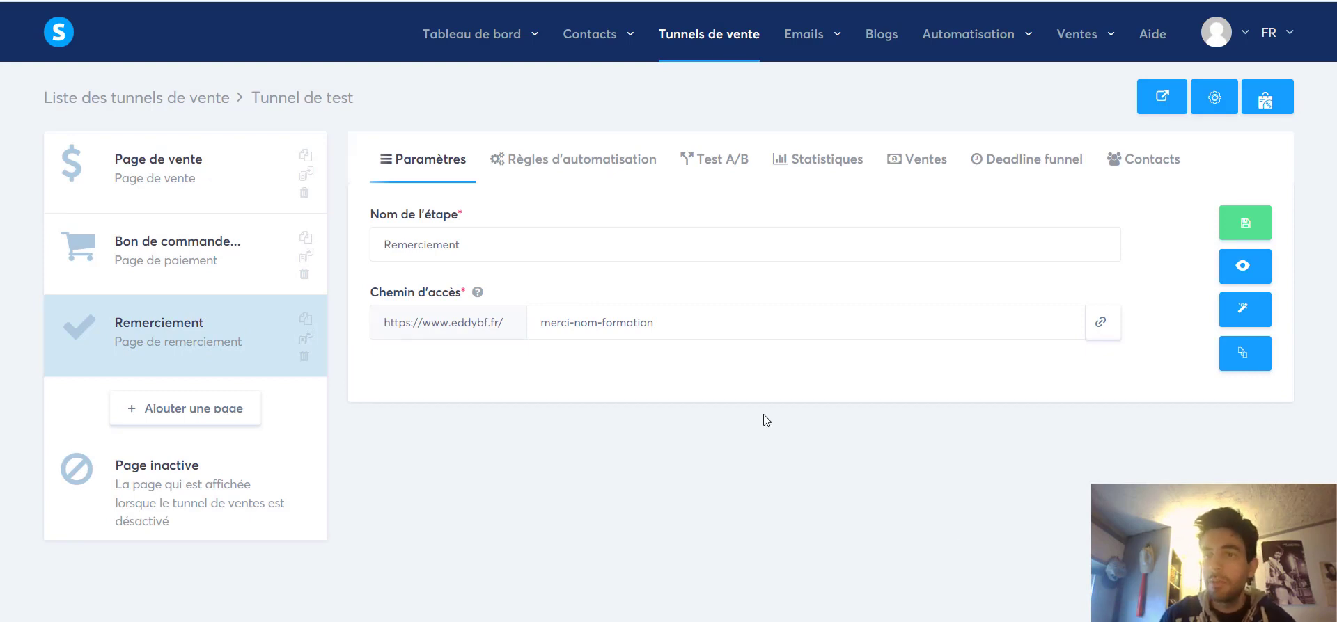
Examine the live "caverne d'Eddybaba" opt-in page, including its list of free resources and its email sign-up forms.
mouse_move(1112, 40)
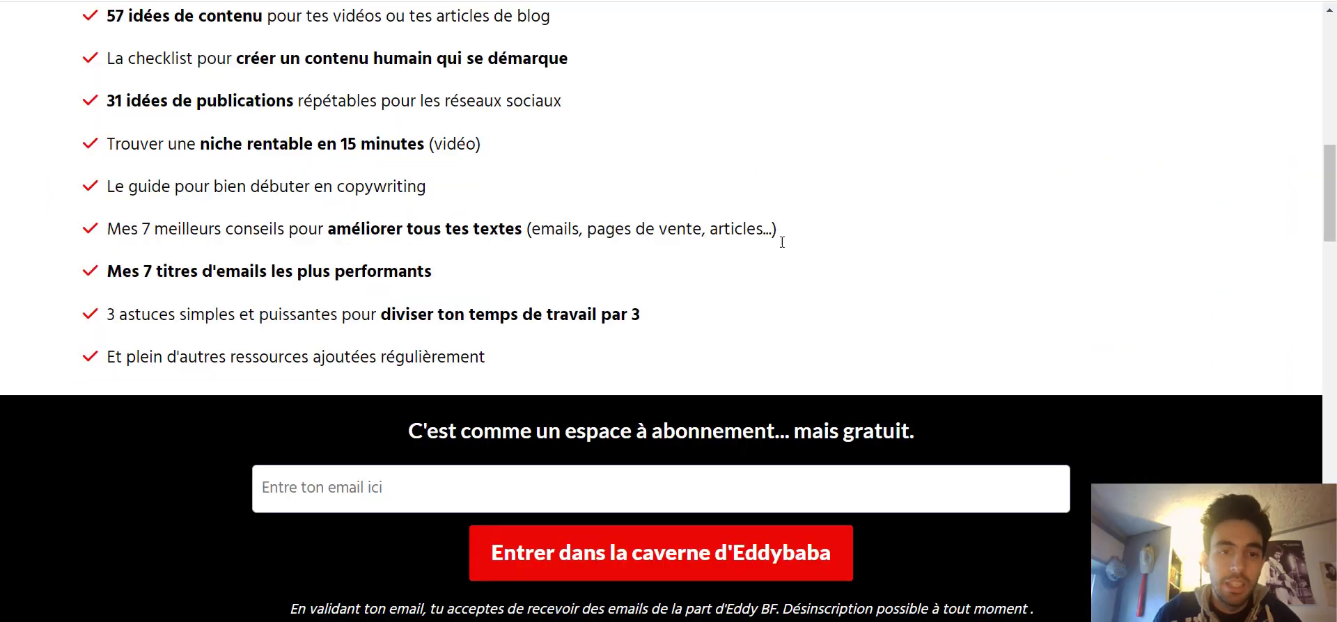
scroll(782, 244, up, 10)
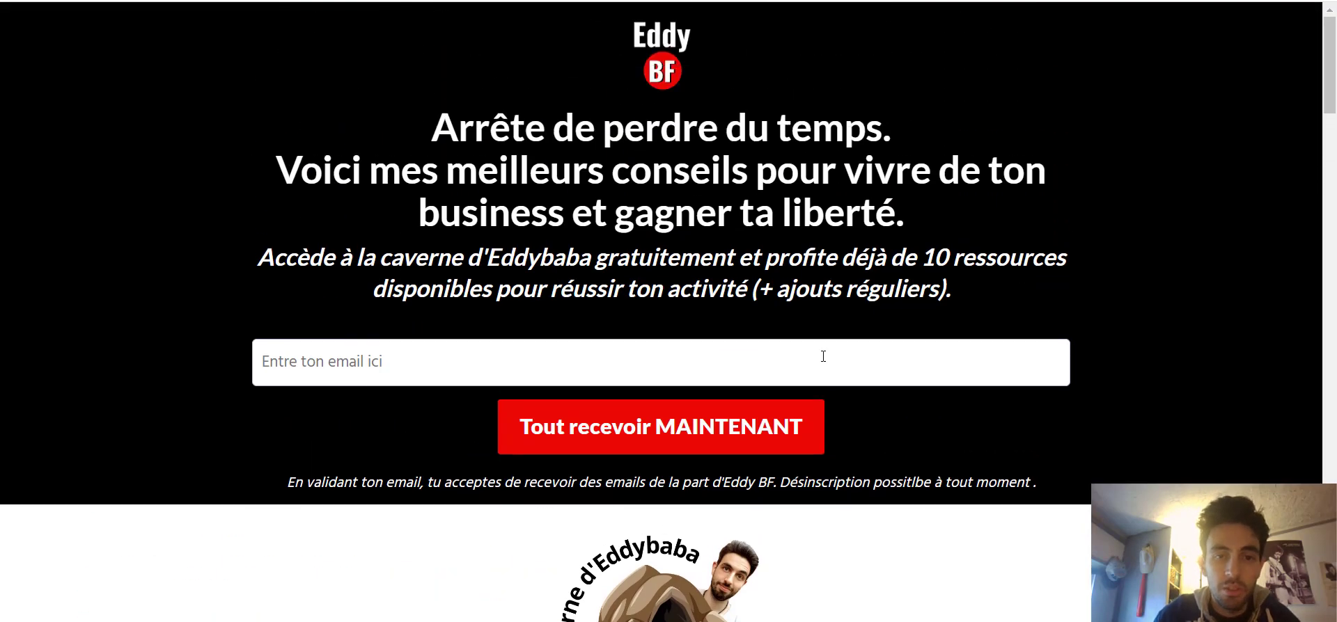
scroll(821, 357, down, 9)
drag(698, 466, 111, 168)
click(671, 268)
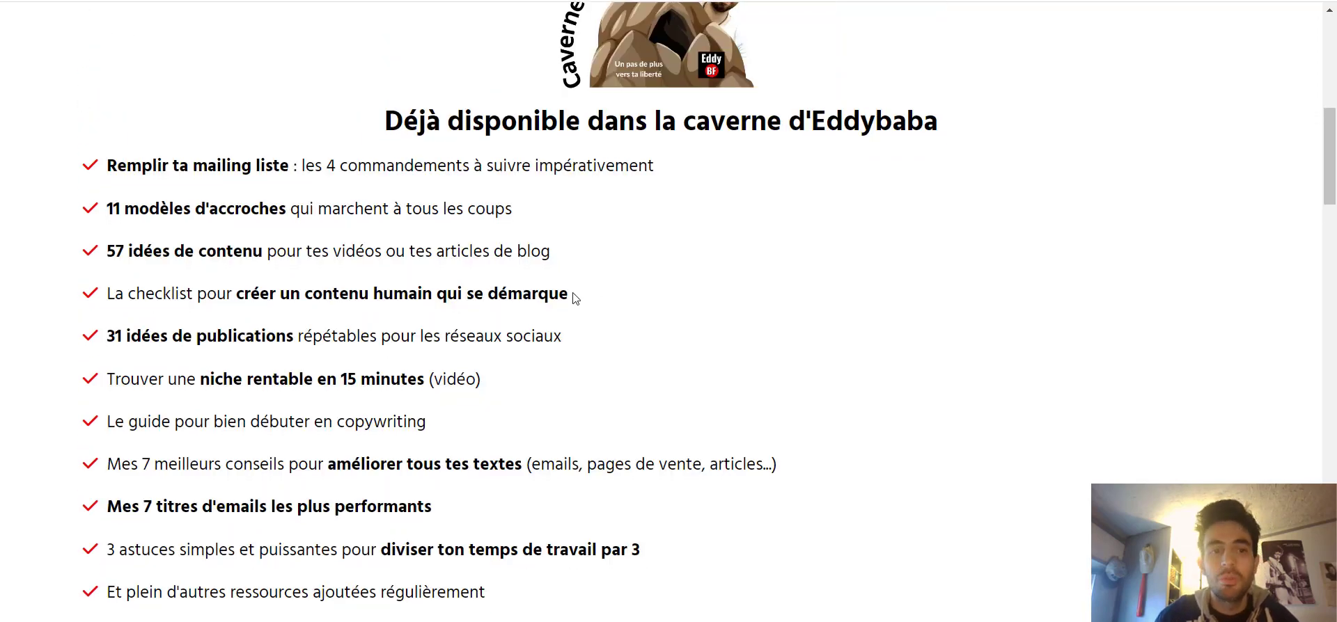
scroll(550, 313, down, 5)
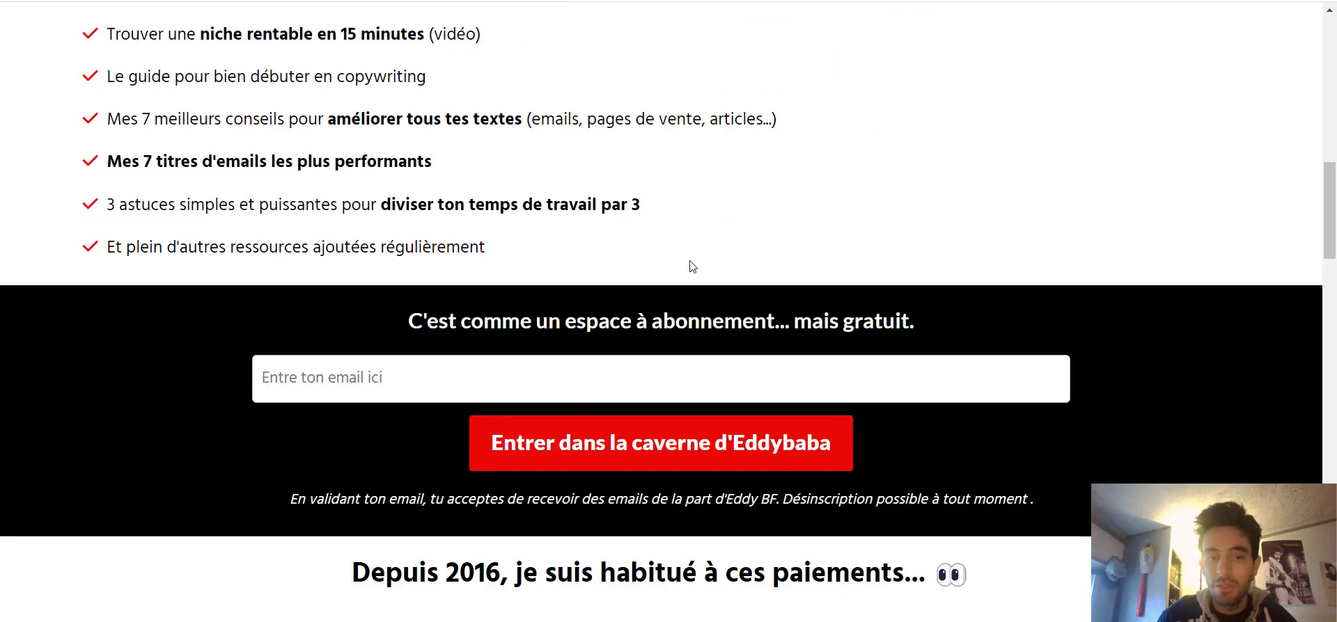
scroll(693, 266, up, 5)
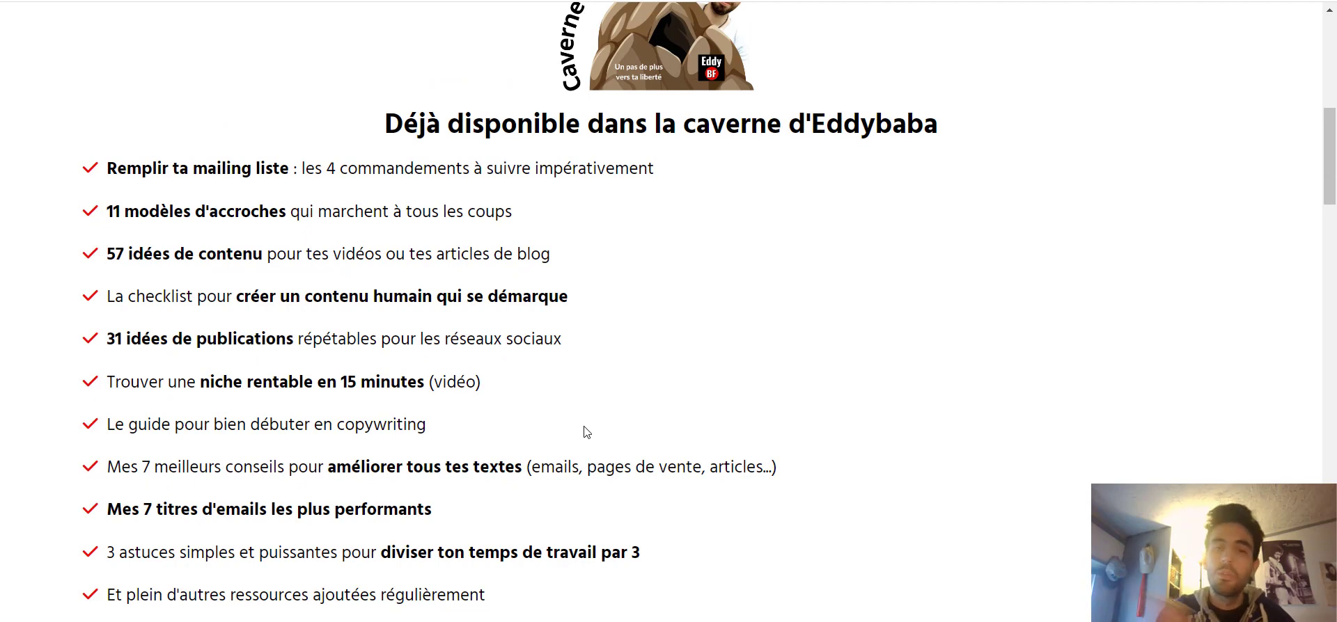